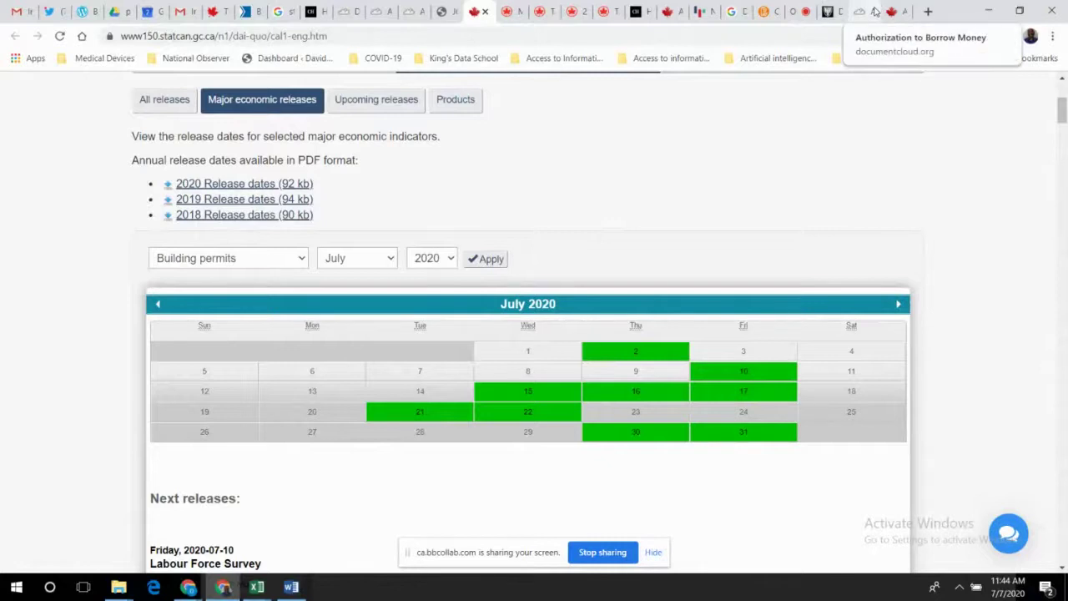
# Return to the StatCan release schedule and examine the July 2020 calendar of major economic releases
pyautogui.click(794, 13)
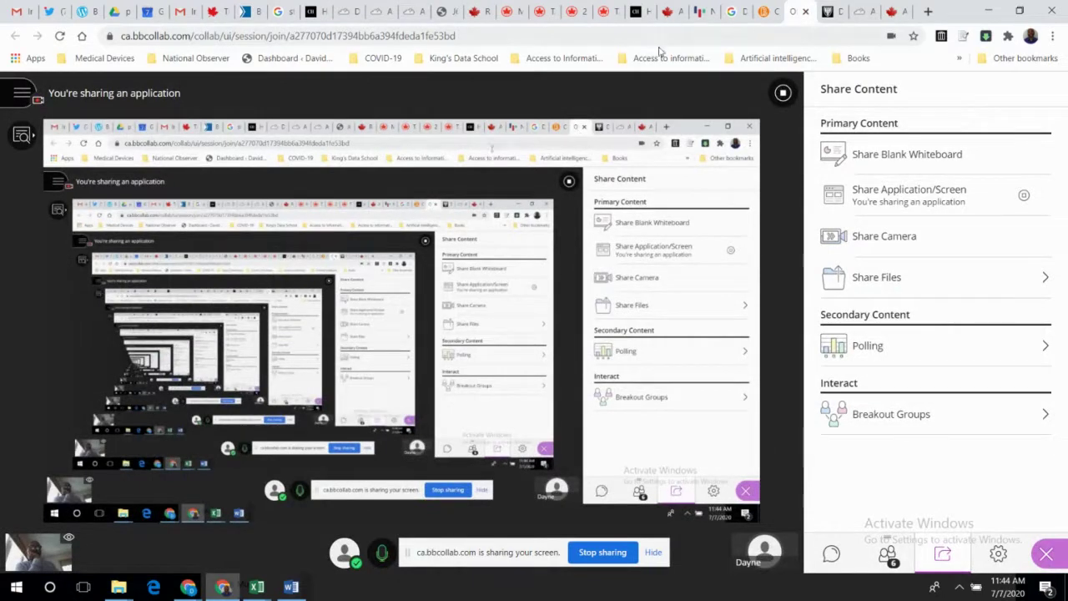
pyautogui.click(441, 14)
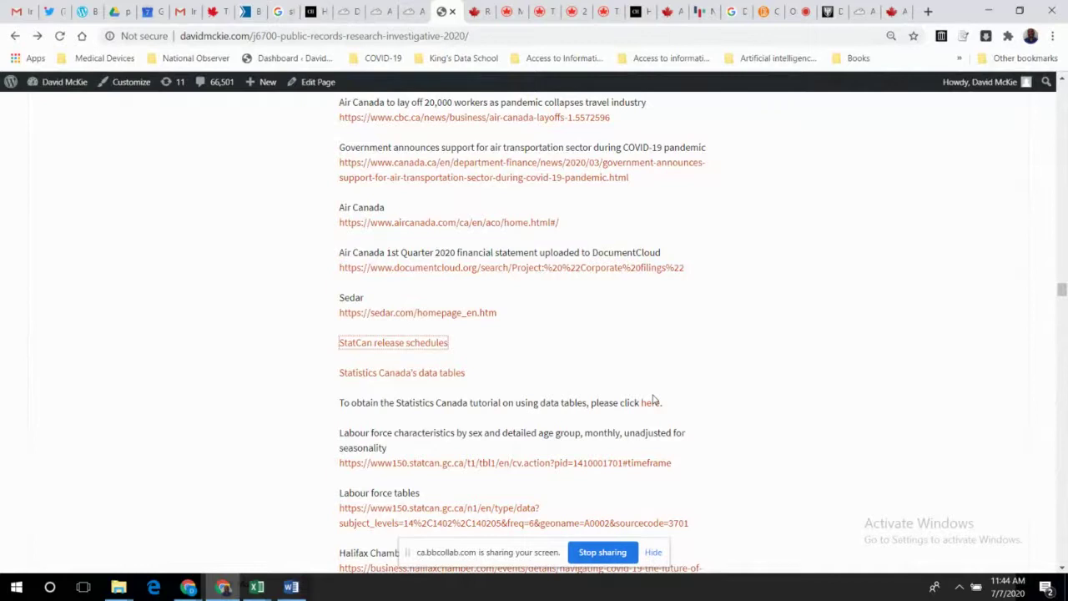
pyautogui.click(477, 18)
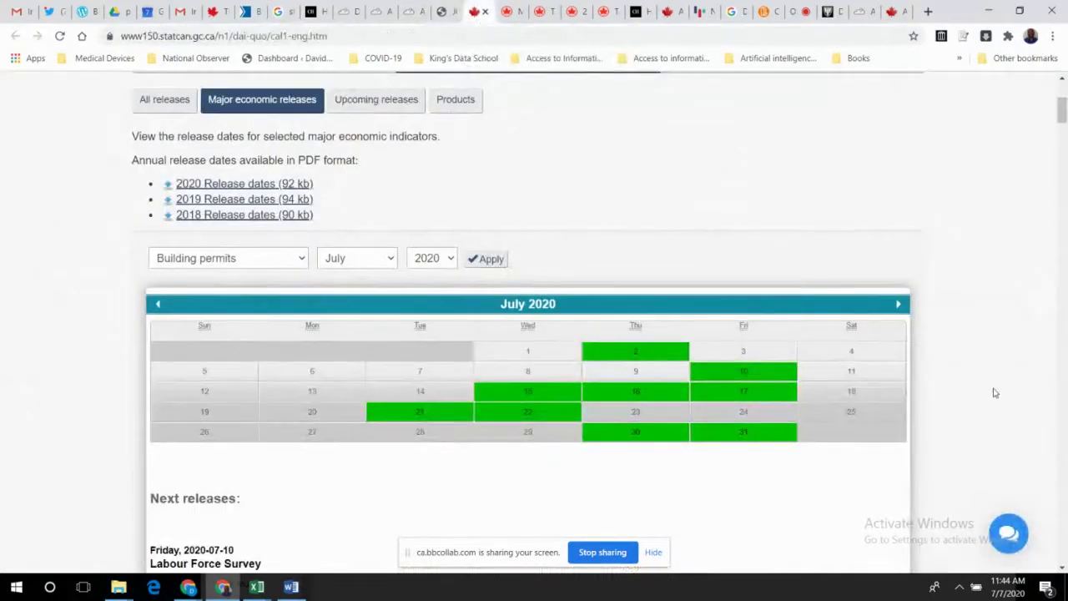
pyautogui.scroll(-1, 993, 392)
pyautogui.scroll(1, 993, 392)
pyautogui.scroll(-1, 993, 392)
pyautogui.scroll(-2, 994, 392)
pyautogui.scroll(3, 994, 392)
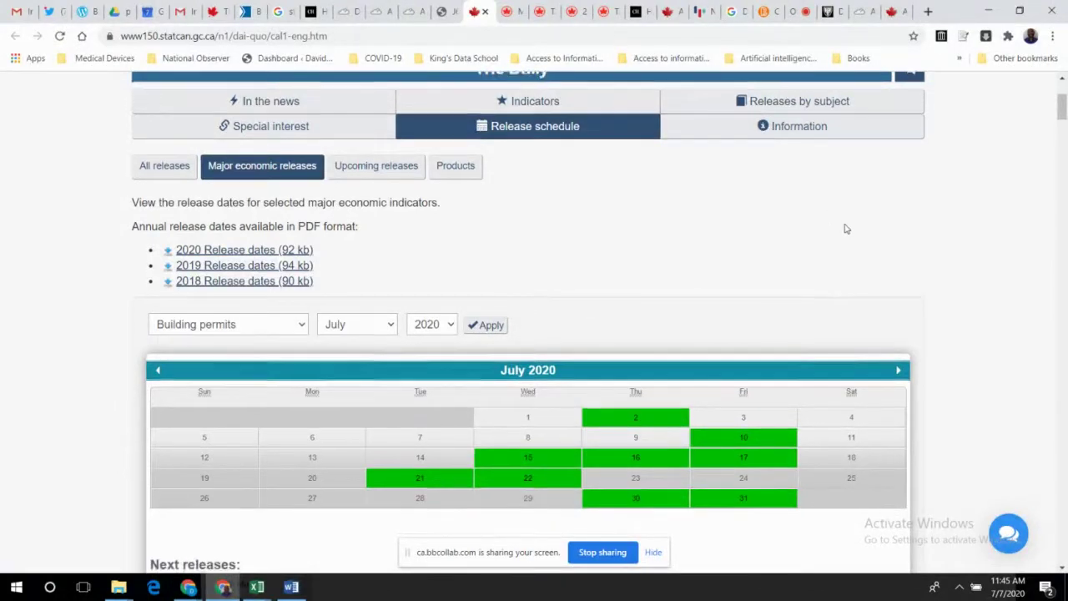
pyautogui.scroll(-2, 842, 226)
pyautogui.scroll(2, 845, 227)
pyautogui.scroll(-2, 846, 229)
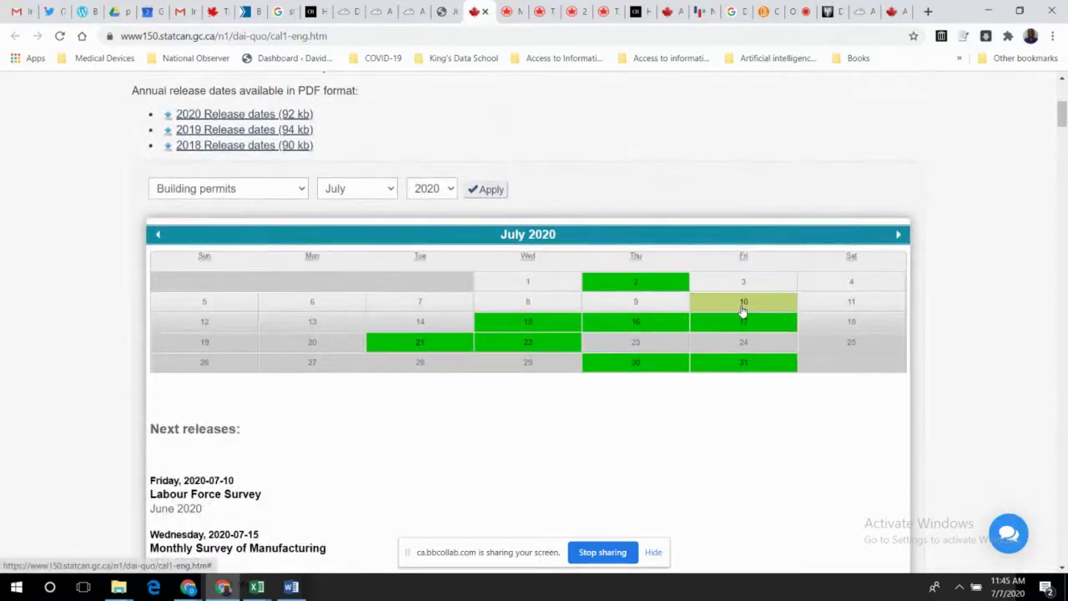
# Show the releases scheduled for July 10 in the July 2020 calendar and review them
pyautogui.click(742, 307)
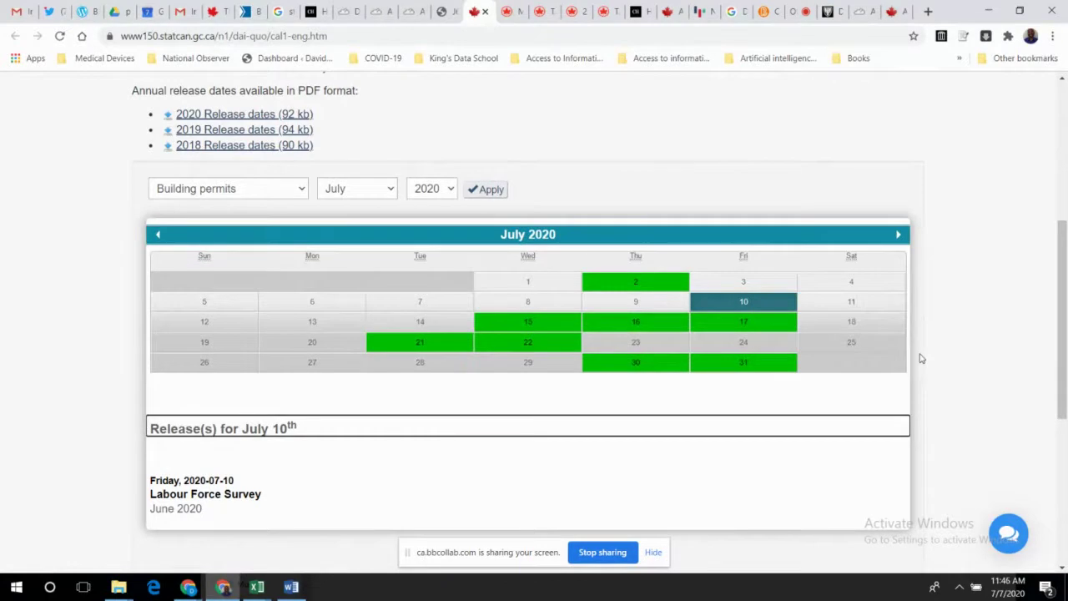
pyautogui.scroll(-2, 920, 359)
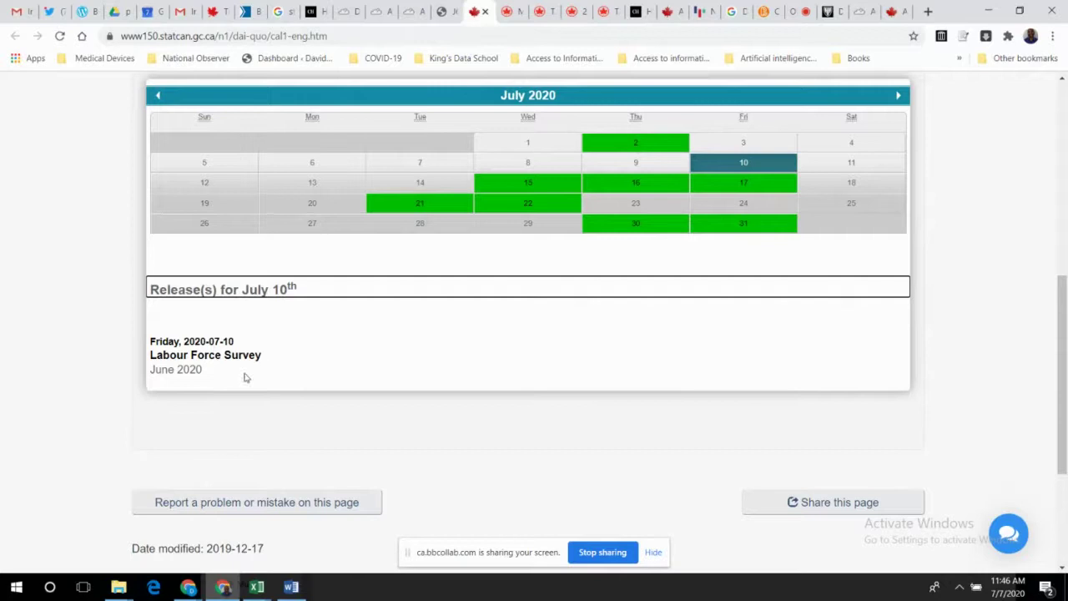
pyautogui.scroll(-3, 322, 362)
pyautogui.scroll(3, 322, 362)
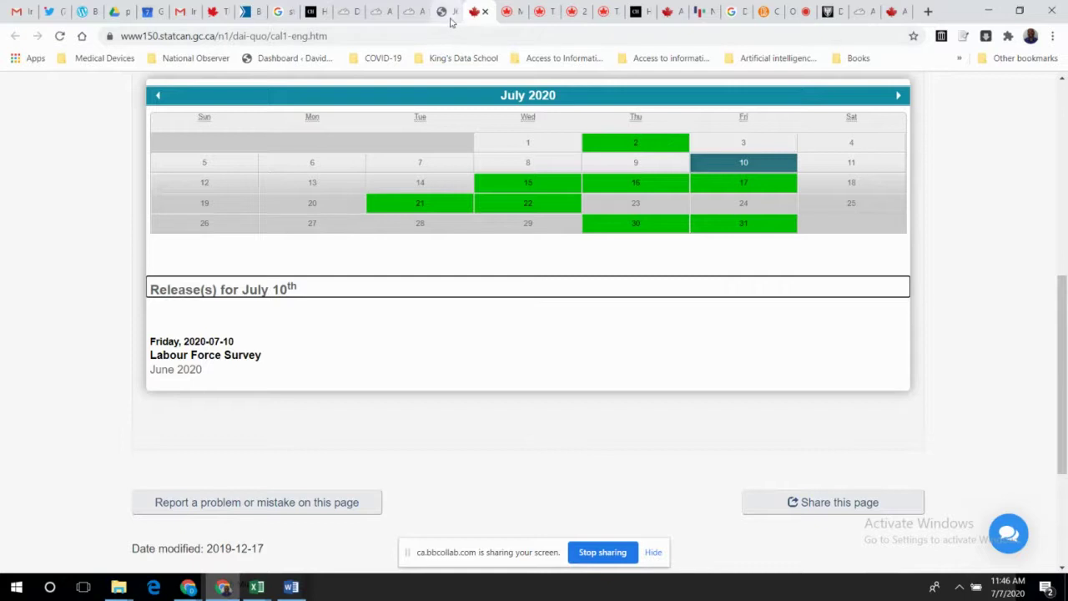
pyautogui.scroll(2, 992, 425)
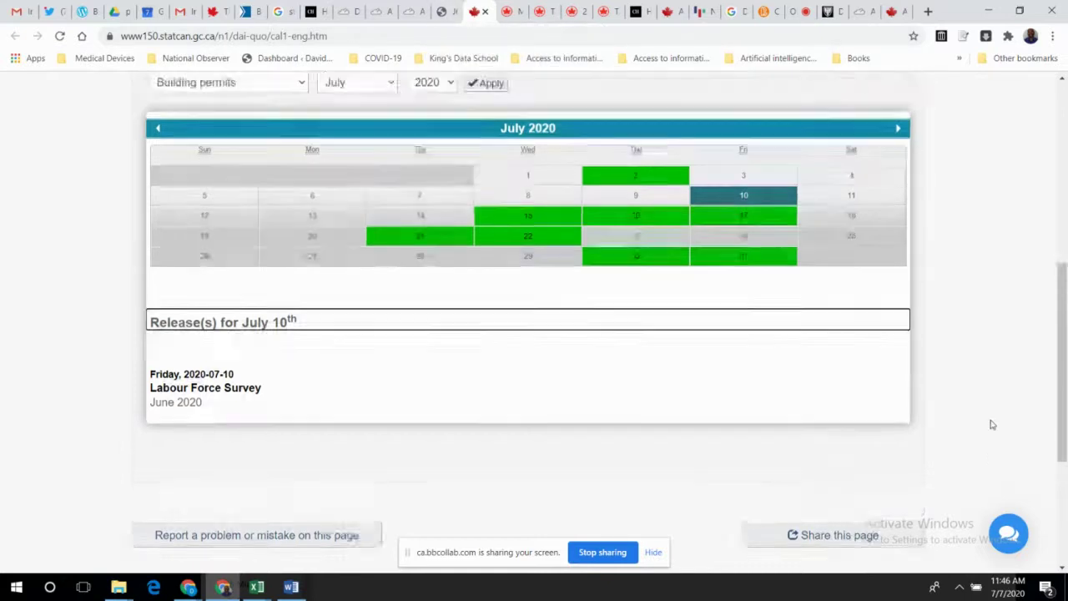
pyautogui.scroll(-2, 992, 425)
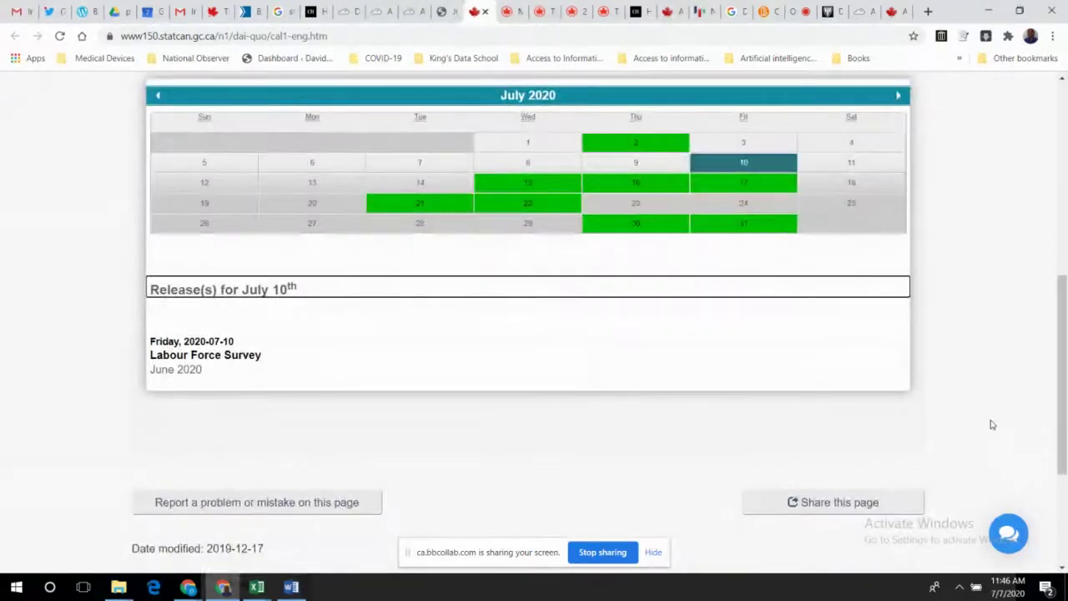
pyautogui.scroll(1, 992, 425)
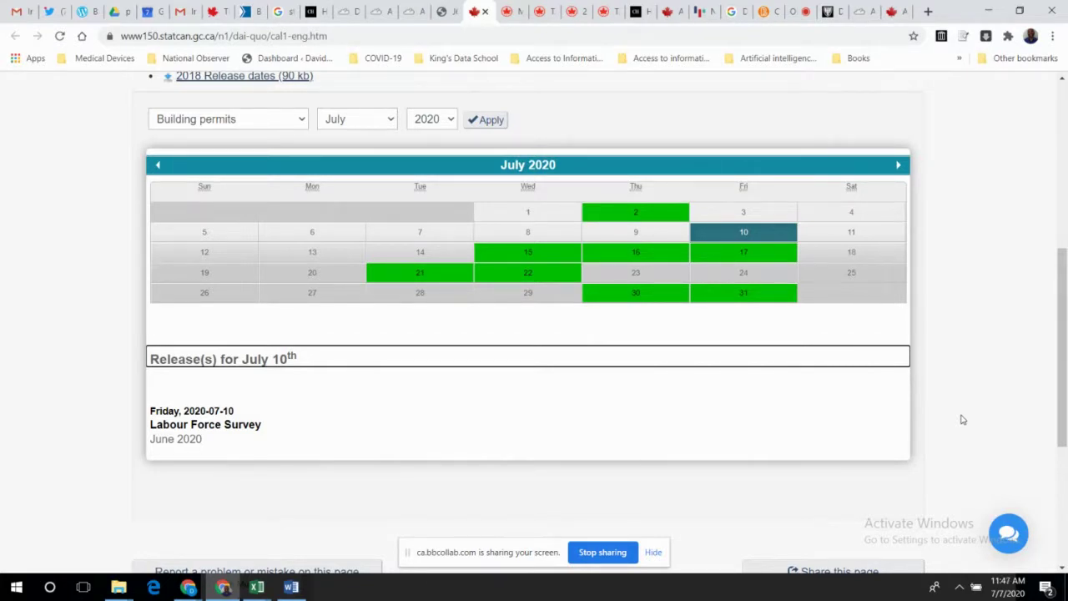
# Open Statistics Canada's data tables from the course page and filter the results by the Labour subject
pyautogui.click(442, 12)
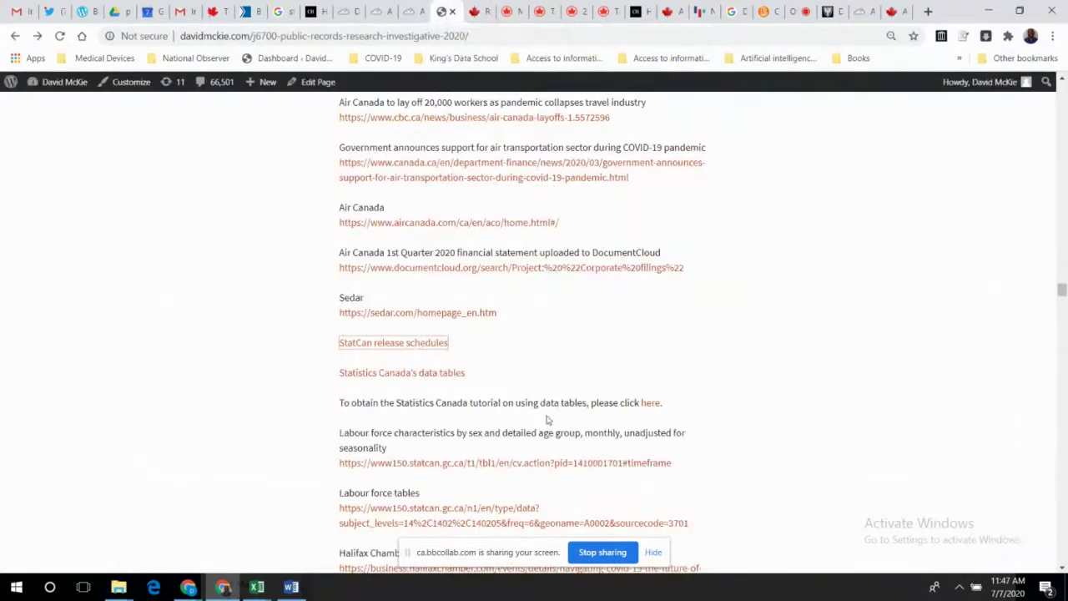
pyautogui.click(433, 375)
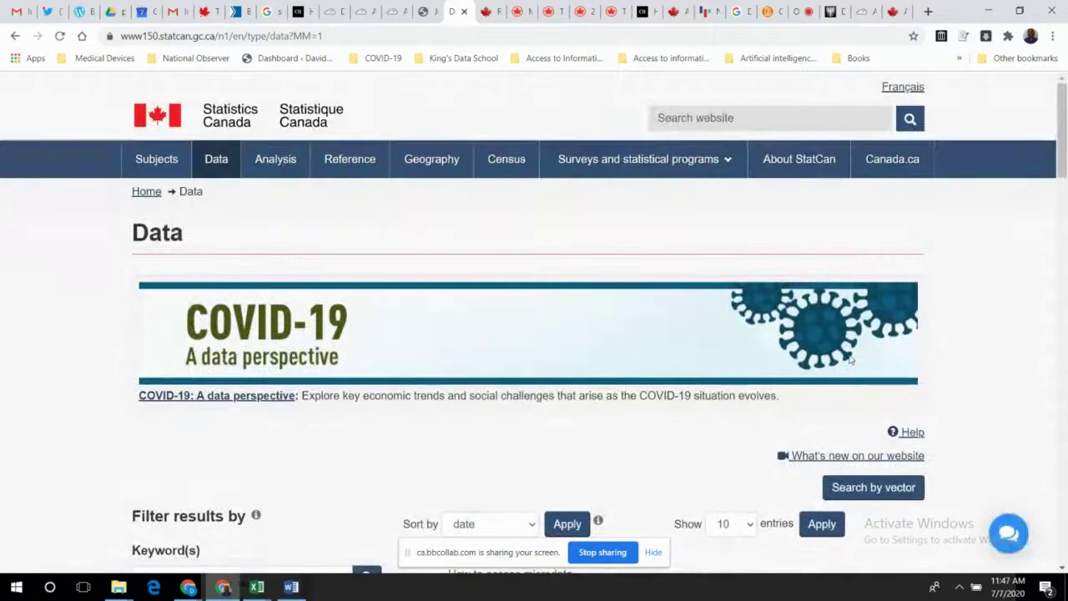
pyautogui.scroll(-3, 851, 359)
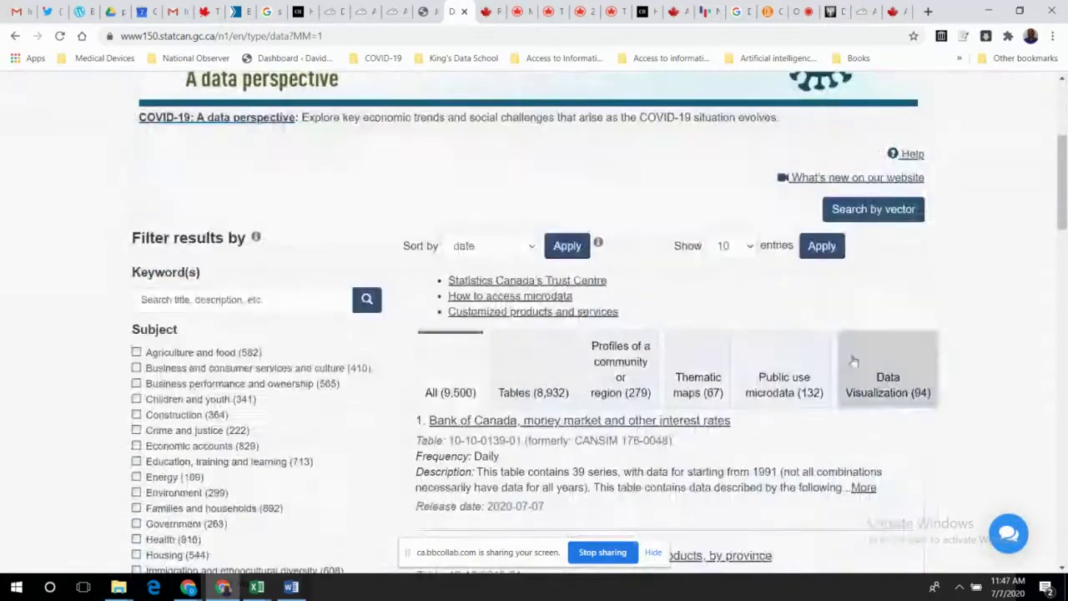
pyautogui.scroll(-1, 949, 420)
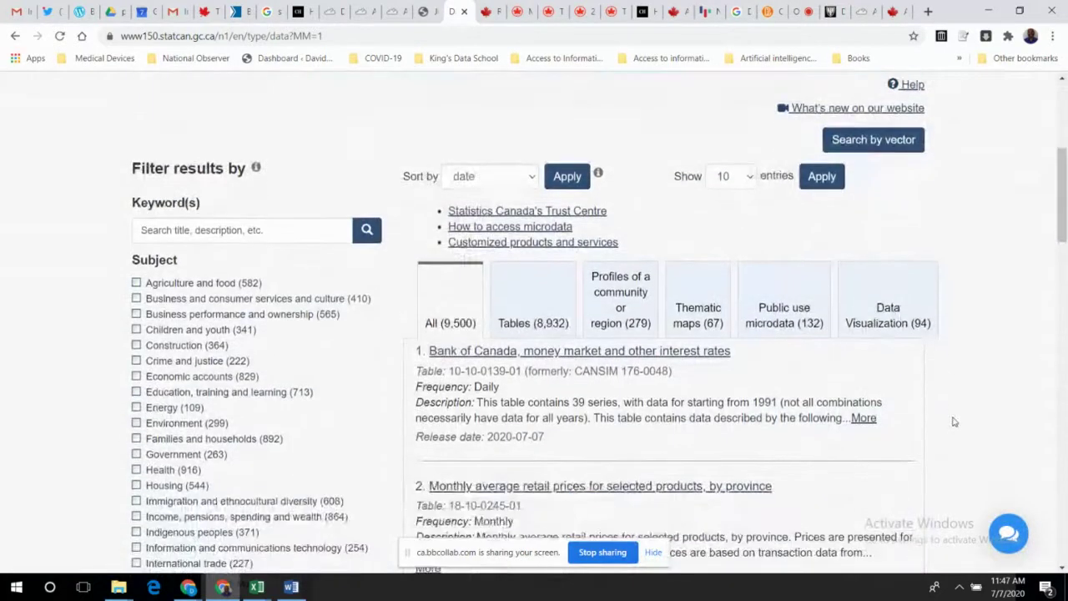
pyautogui.scroll(-1, 953, 421)
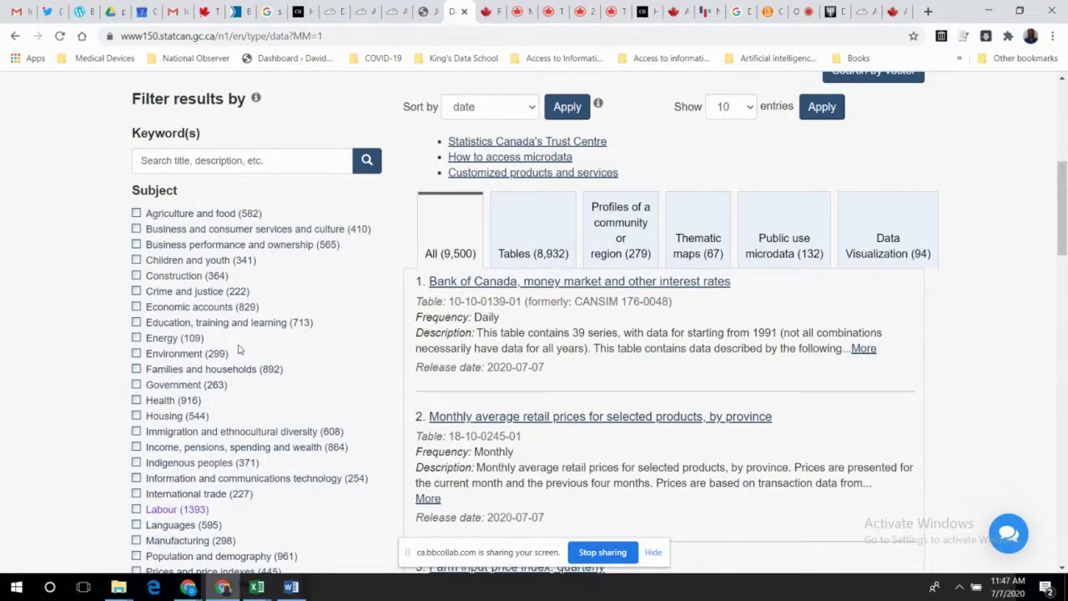
pyautogui.scroll(-3, 238, 349)
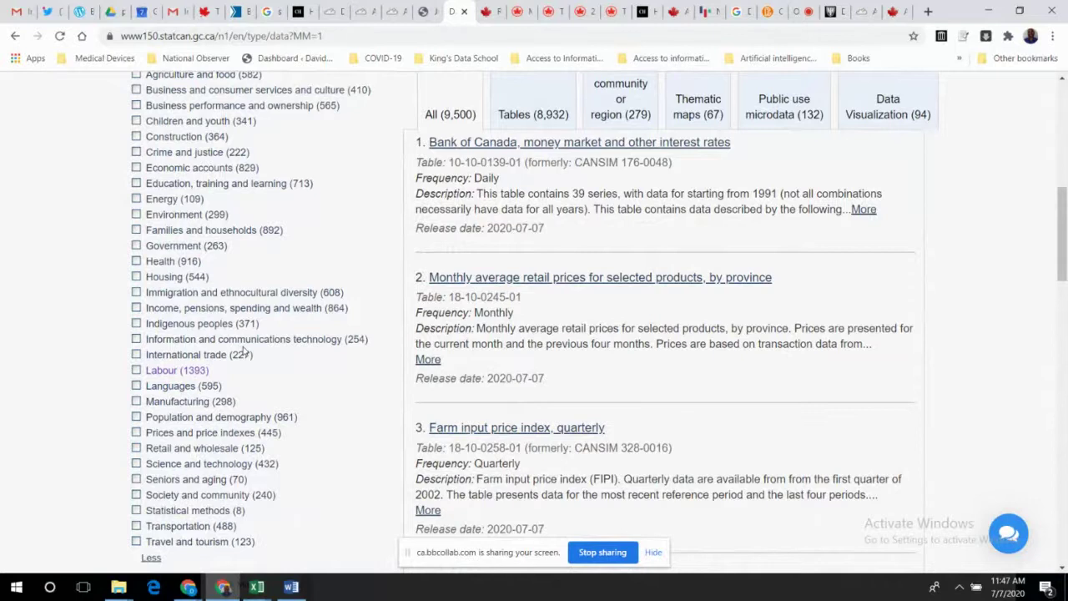
pyautogui.scroll(2, 242, 352)
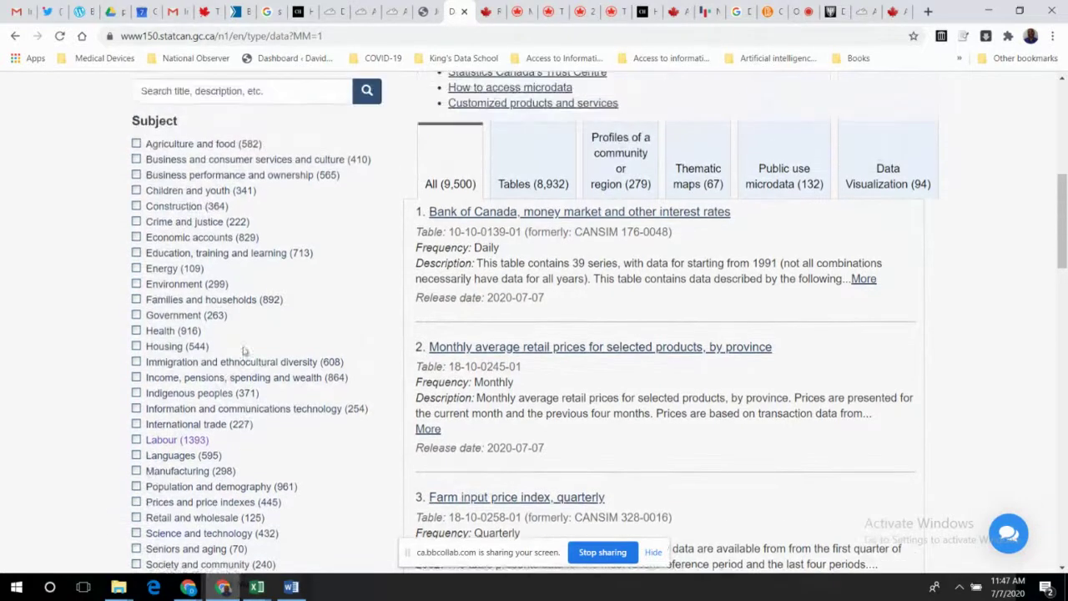
pyautogui.click(158, 442)
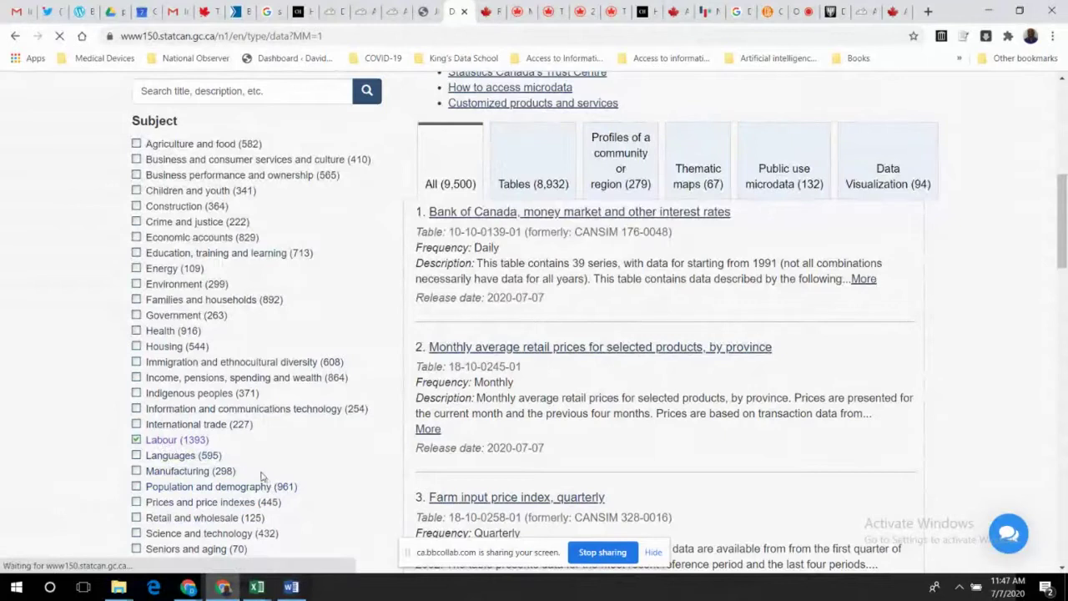
# Narrow the Labour subject filter to Employment and unemployment and its Labour force characteristics subcategory
pyautogui.scroll(-4, 248, 454)
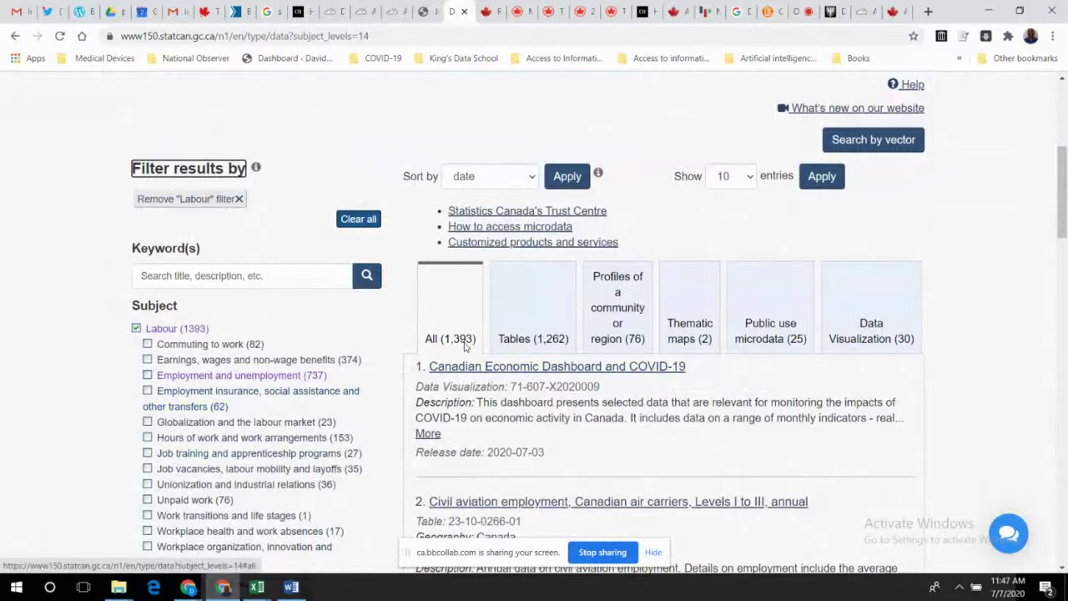
pyautogui.scroll(-2, 188, 463)
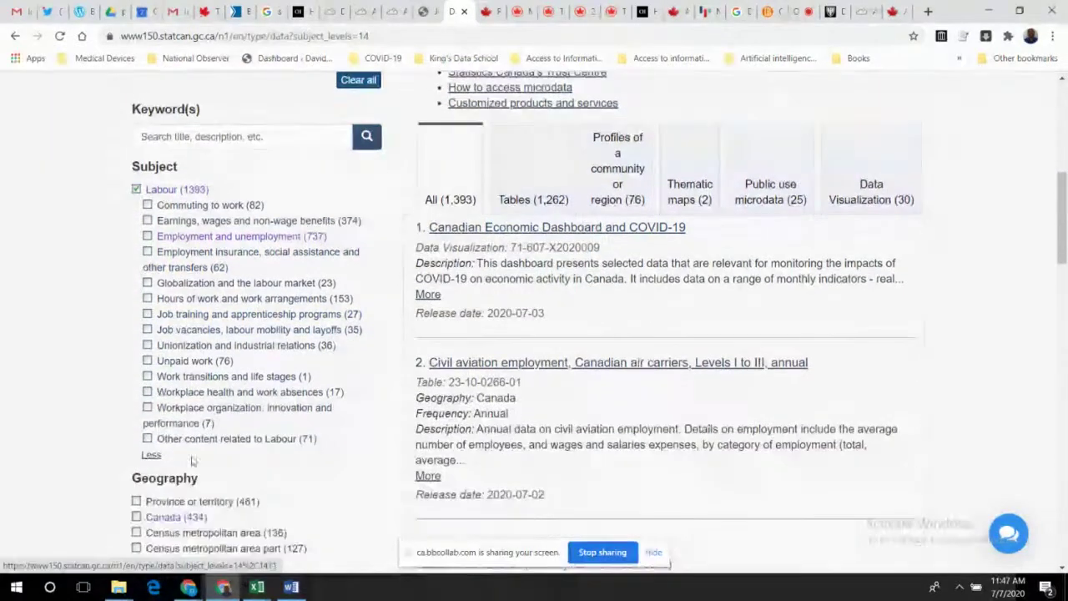
pyautogui.click(148, 238)
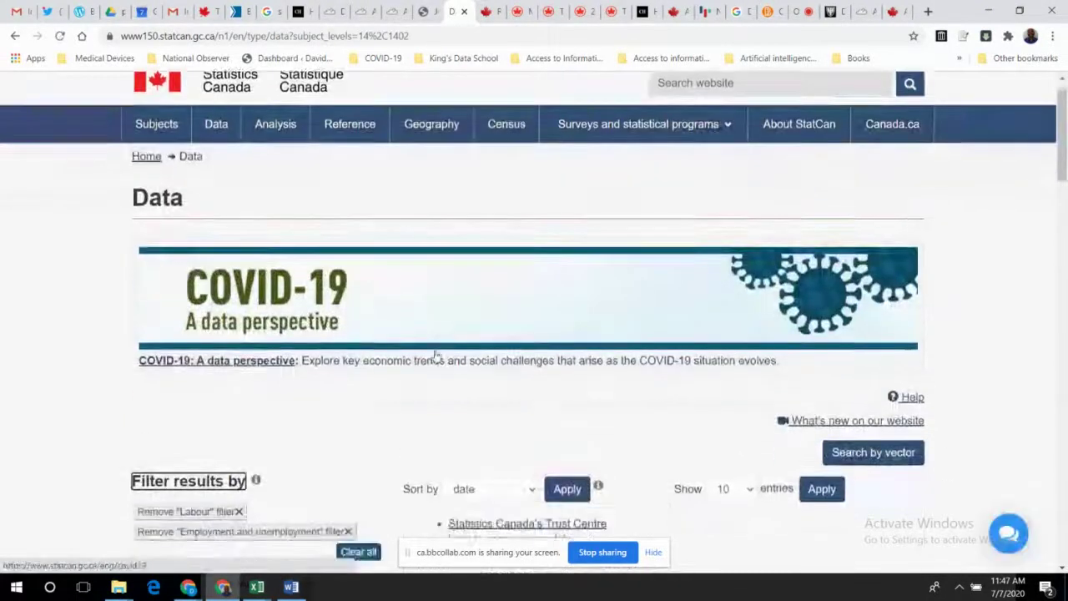
pyautogui.scroll(-2, 435, 353)
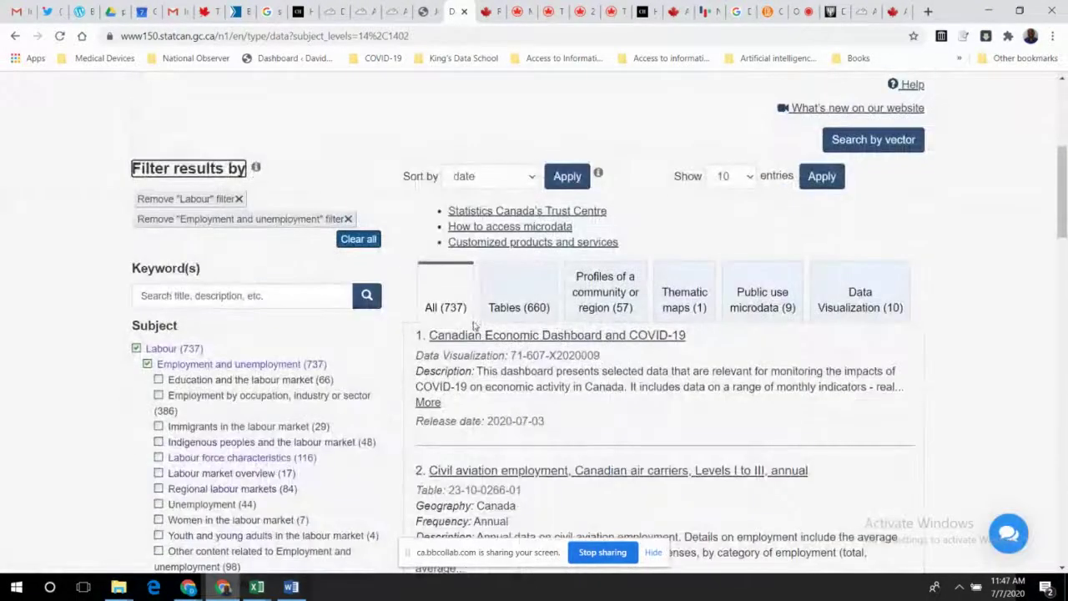
pyautogui.scroll(-2, 340, 368)
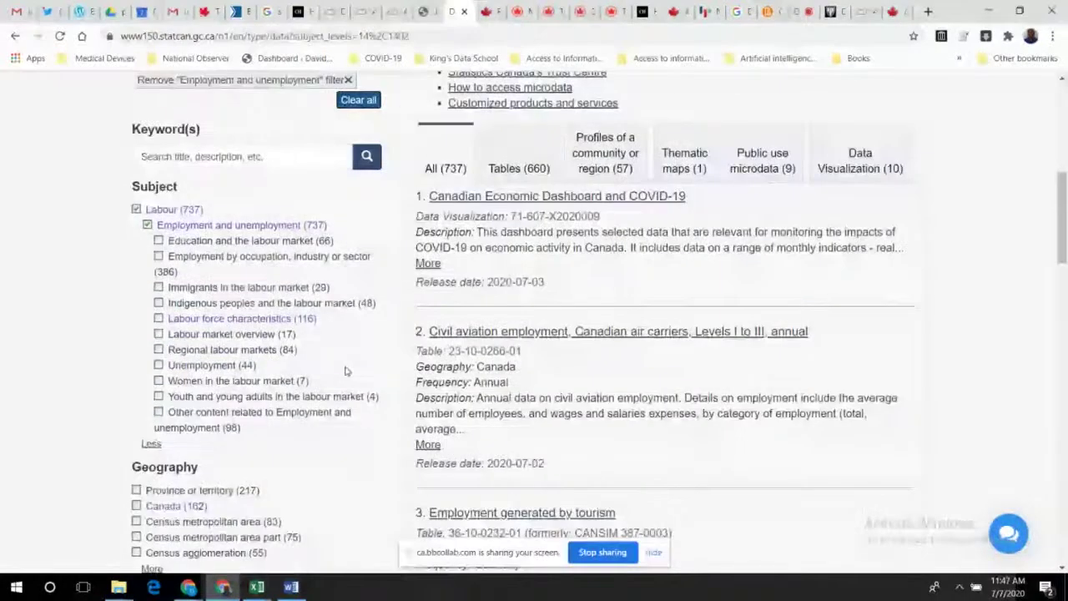
pyautogui.click(163, 322)
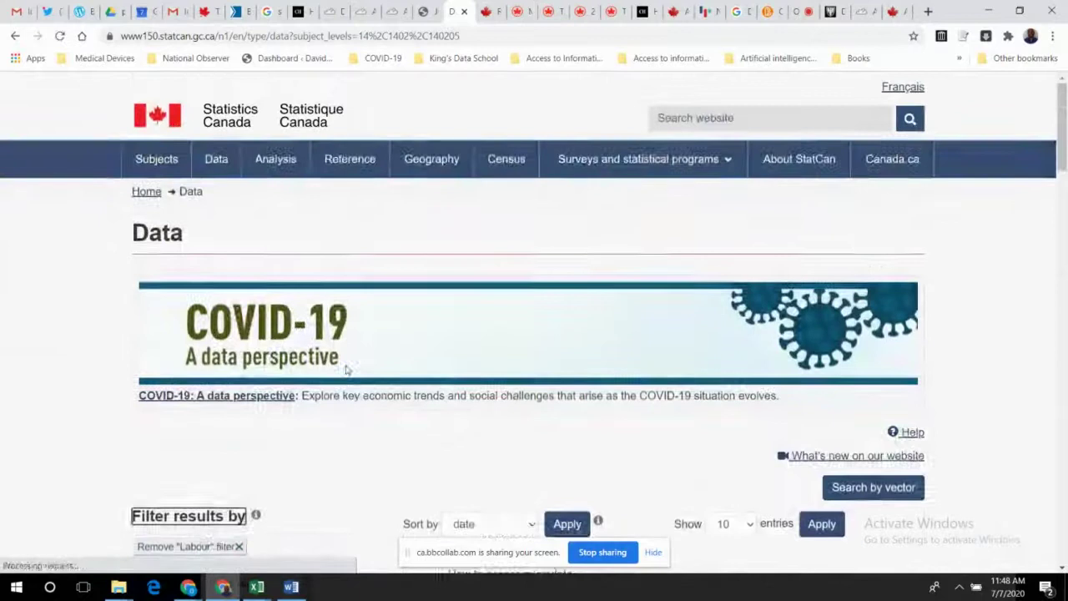
# Limit the labour force characteristics results to tables with a Monthly frequency
pyautogui.scroll(-4, 346, 370)
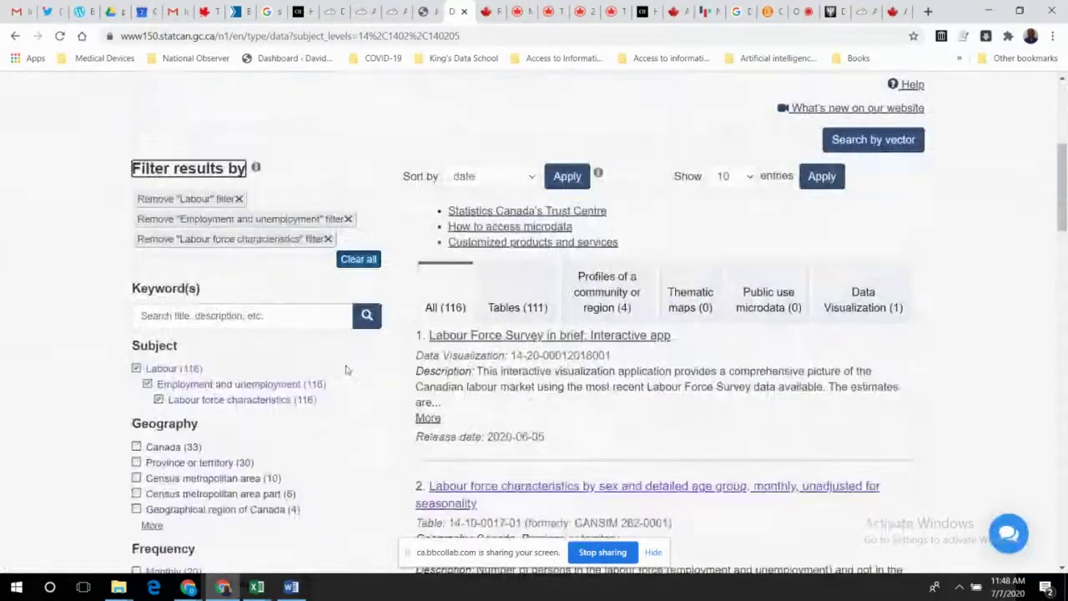
pyautogui.scroll(-2, 346, 370)
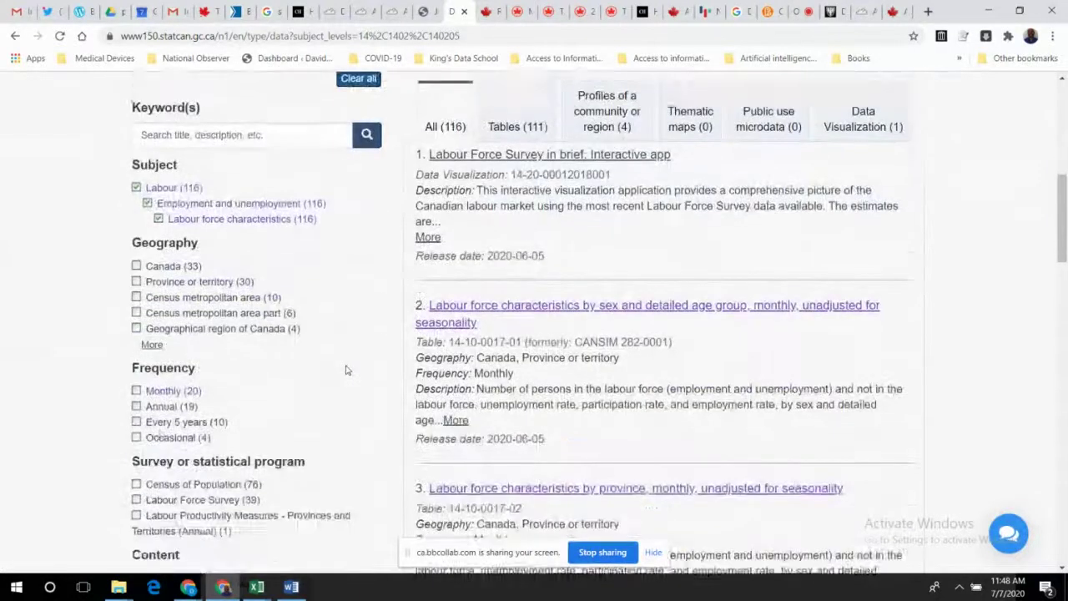
pyautogui.click(136, 362)
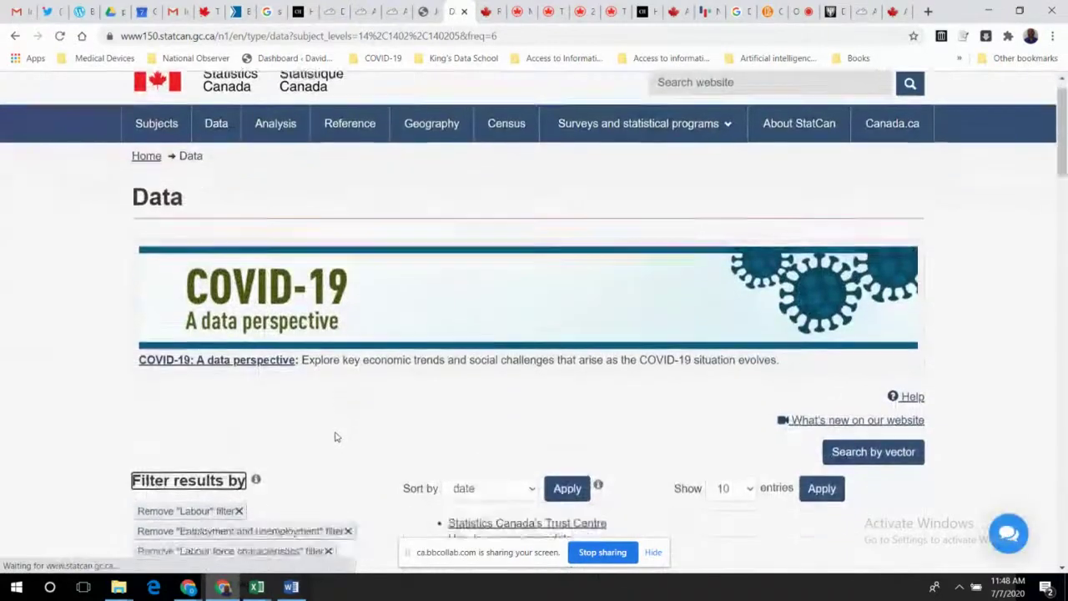
# Open the monthly, seasonally unadjusted table of labour force characteristics by sex and detailed age group and look over its employment figures
pyautogui.scroll(-1, 336, 436)
pyautogui.scroll(-2, 336, 436)
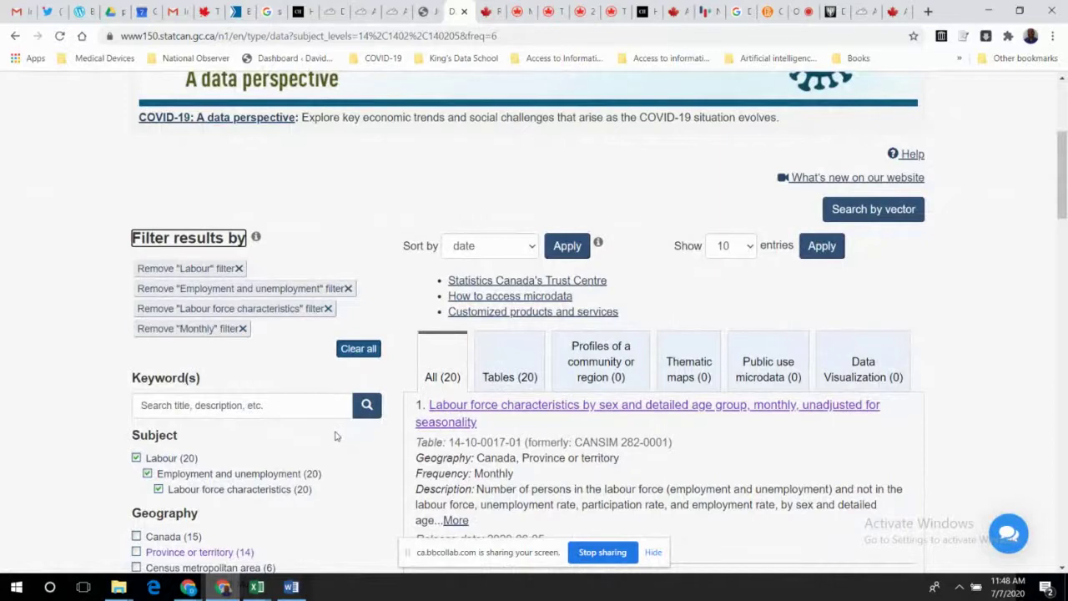
pyautogui.scroll(-2, 335, 437)
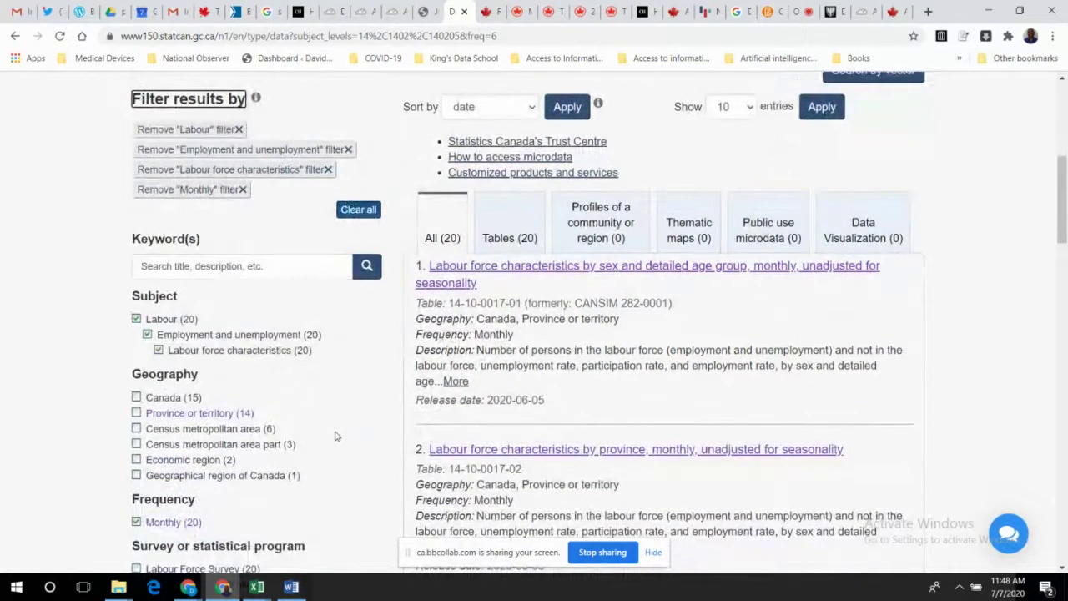
pyautogui.scroll(-3, 336, 437)
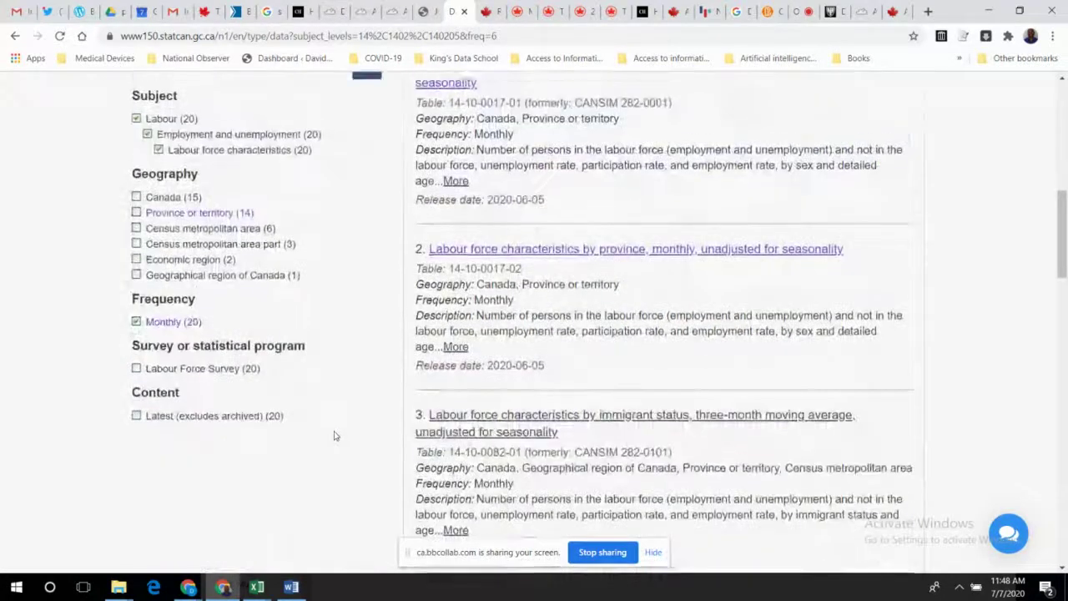
pyautogui.scroll(2, 334, 435)
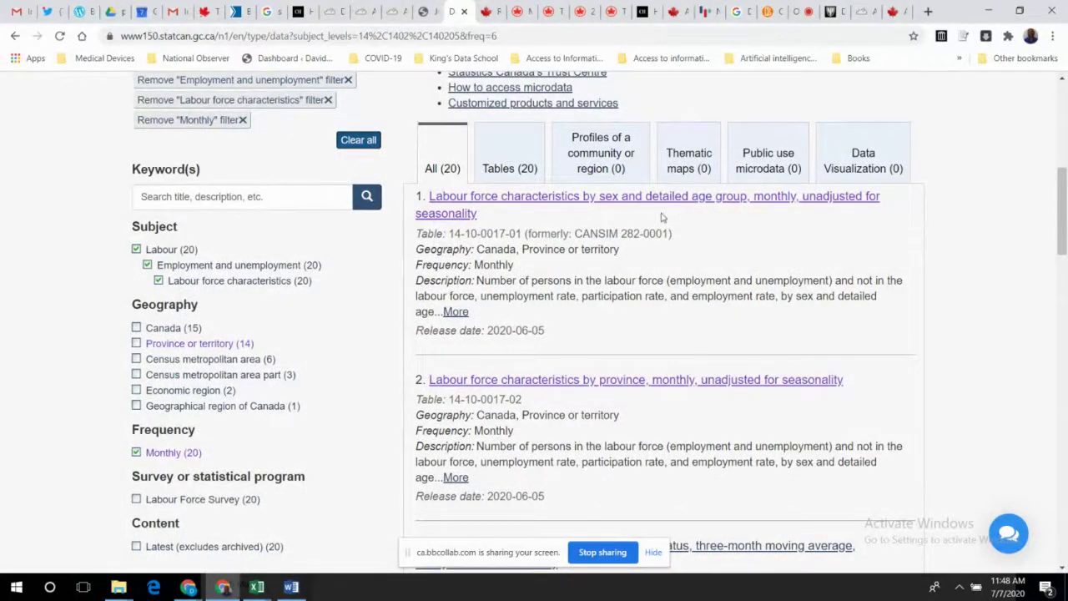
pyautogui.click(501, 203)
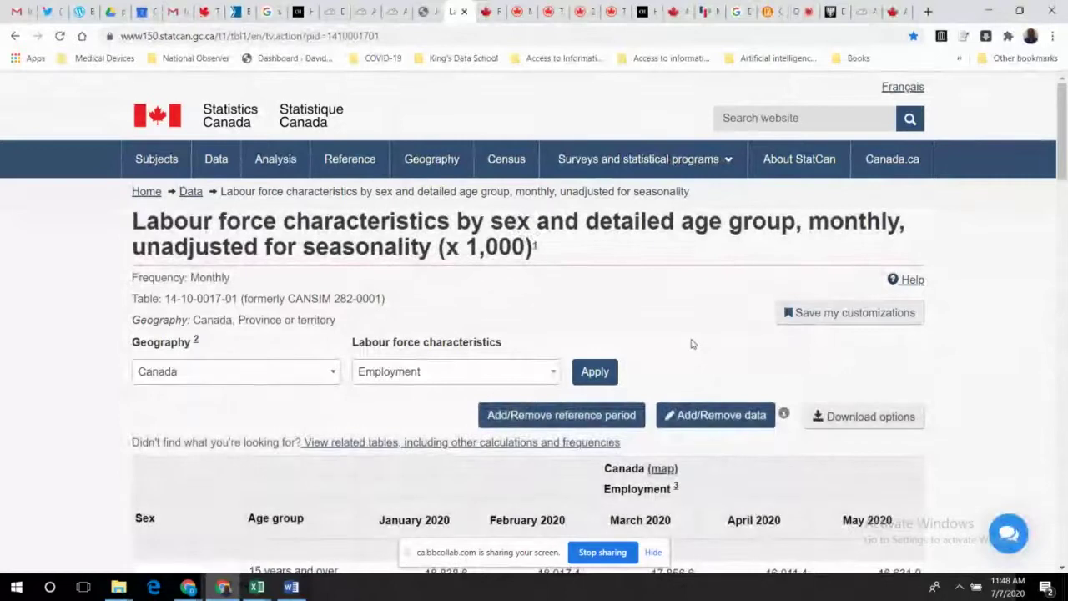
pyautogui.scroll(-2, 691, 343)
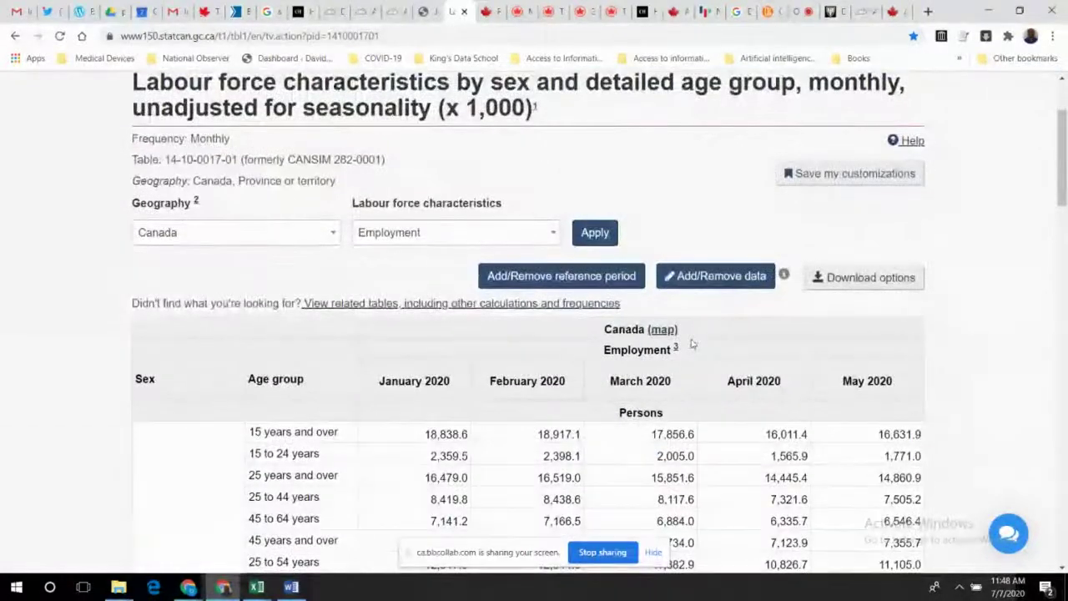
pyautogui.scroll(-2, 690, 342)
pyautogui.scroll(3, 691, 343)
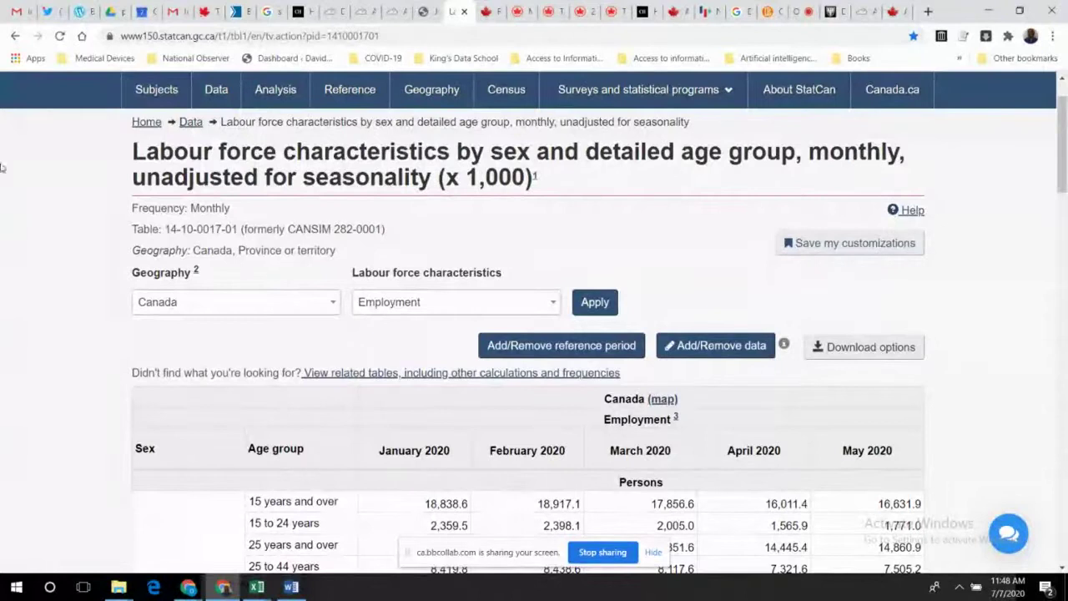
# Return to the filtered results, look over the listed tables, and reopen the labour force table by sex and detailed age group
pyautogui.click(15, 36)
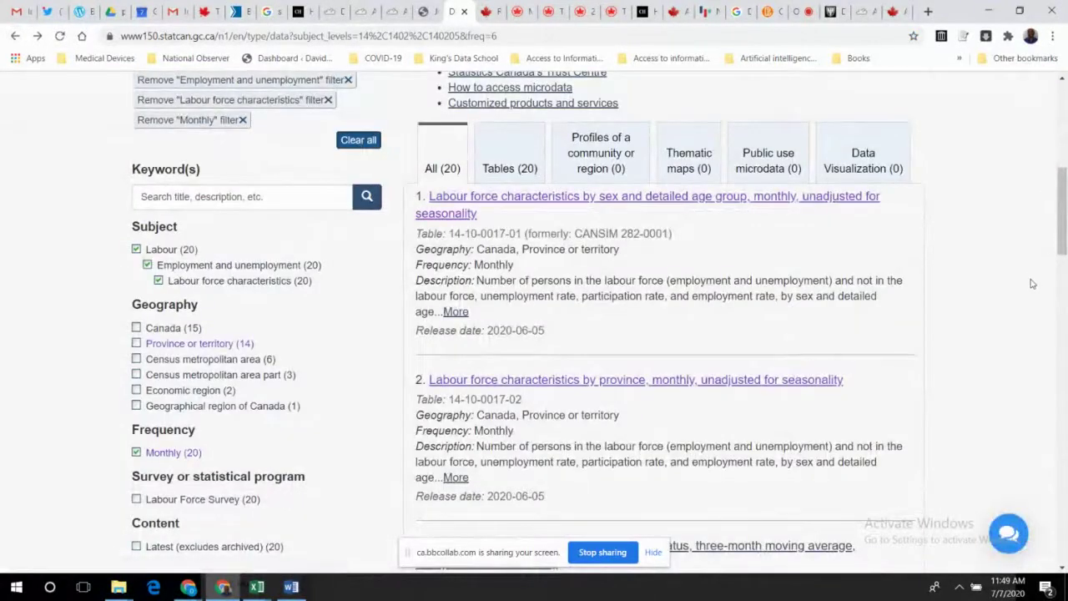
pyautogui.scroll(2, 1032, 284)
pyautogui.scroll(-2, 1031, 284)
pyautogui.scroll(-1, 1031, 283)
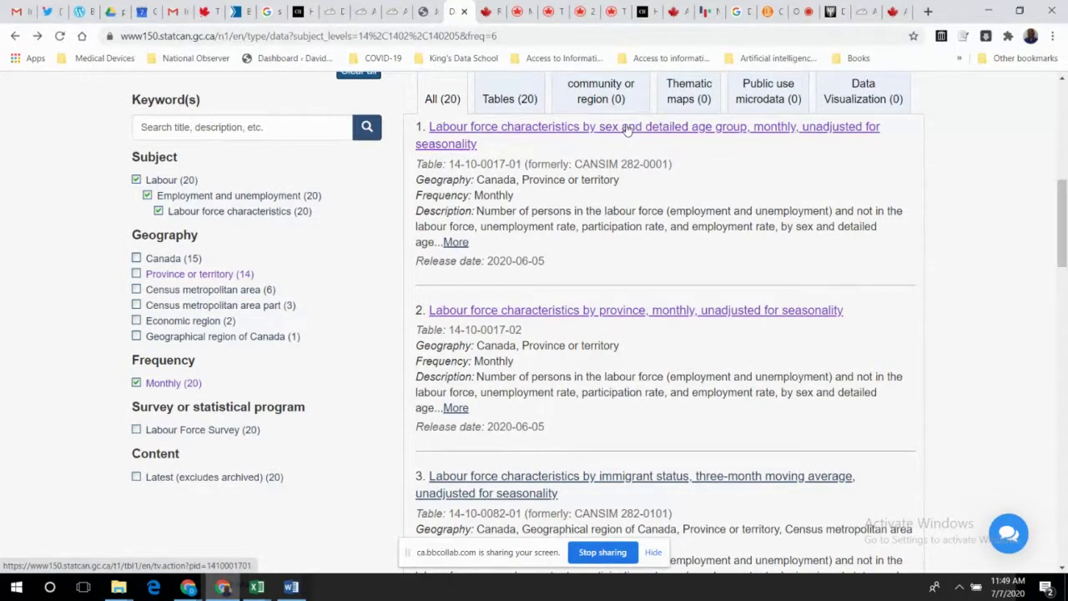
pyautogui.click(491, 12)
pyautogui.click(458, 12)
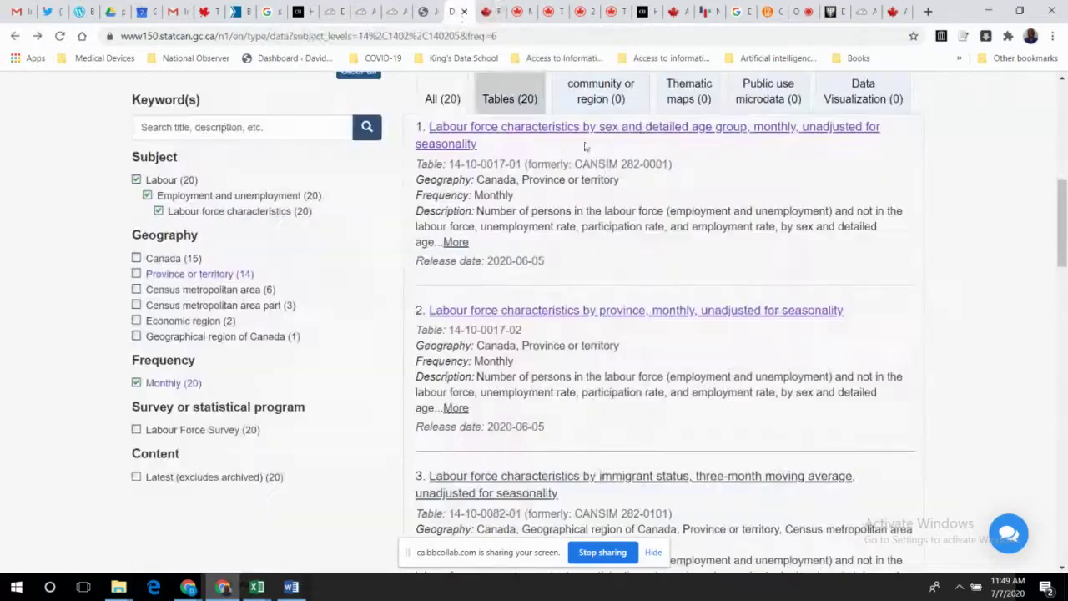
pyautogui.click(643, 131)
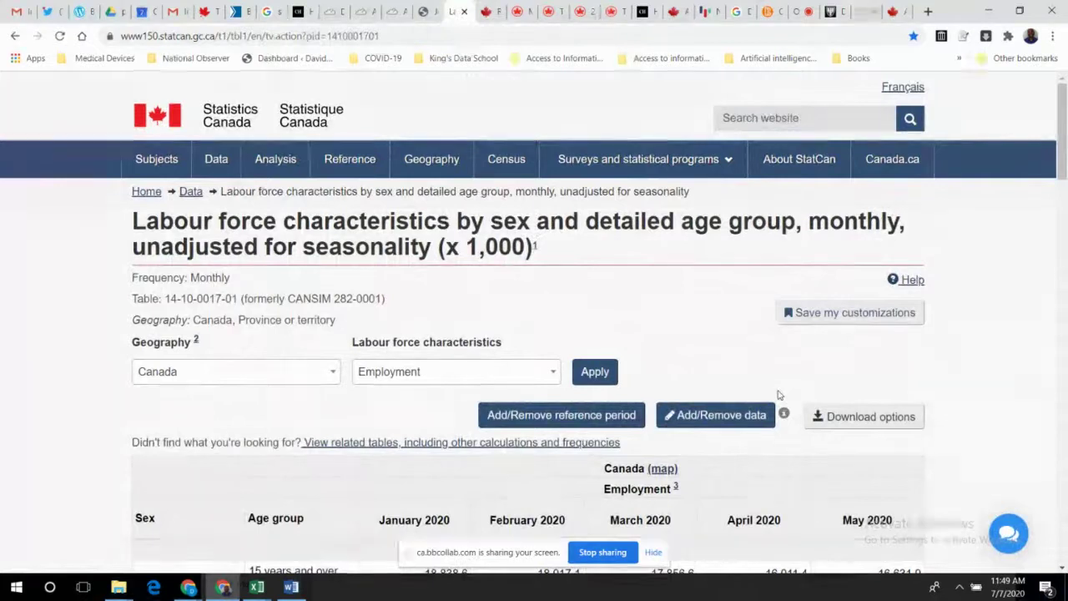
pyautogui.scroll(-1, 777, 394)
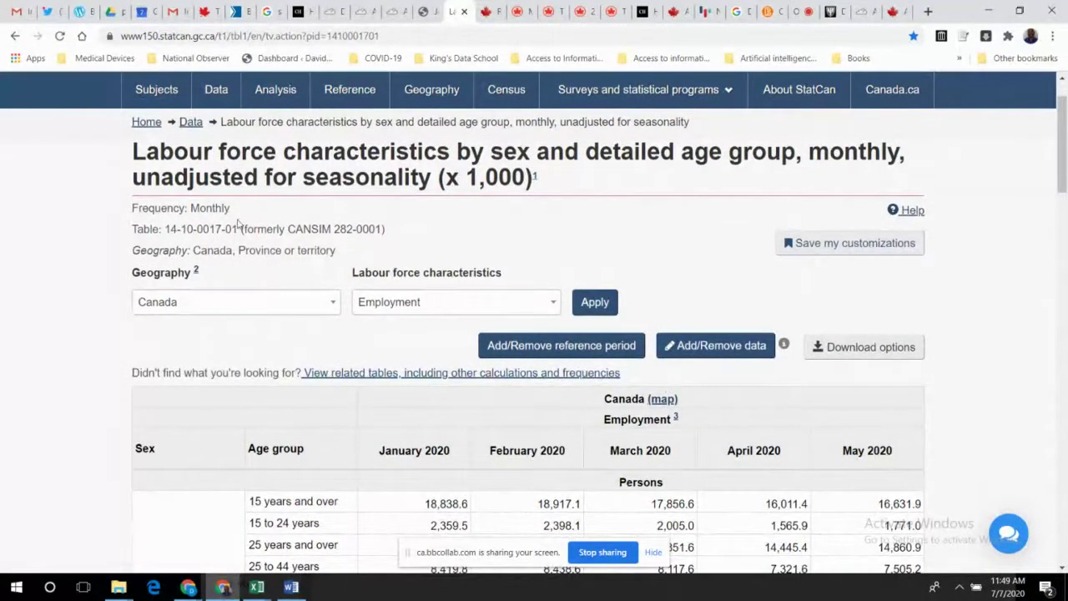
pyautogui.moveTo(239, 227); pyautogui.dragTo(166, 236)
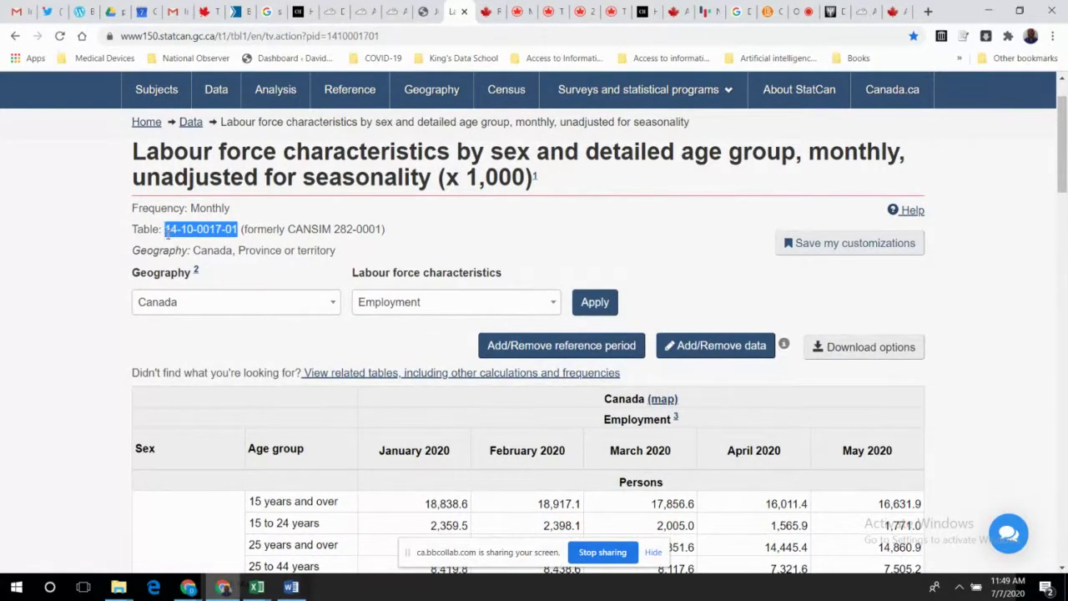
pyautogui.rightClick(213, 234)
pyautogui.click(246, 248)
pyautogui.click(928, 12)
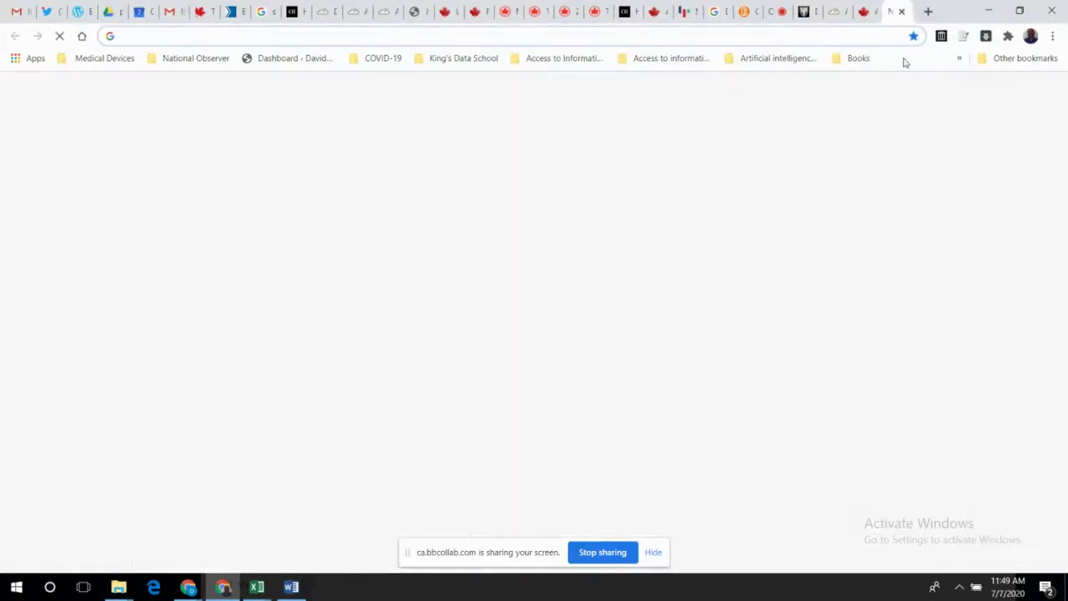
pyautogui.hotkey('ctrl', 'v')
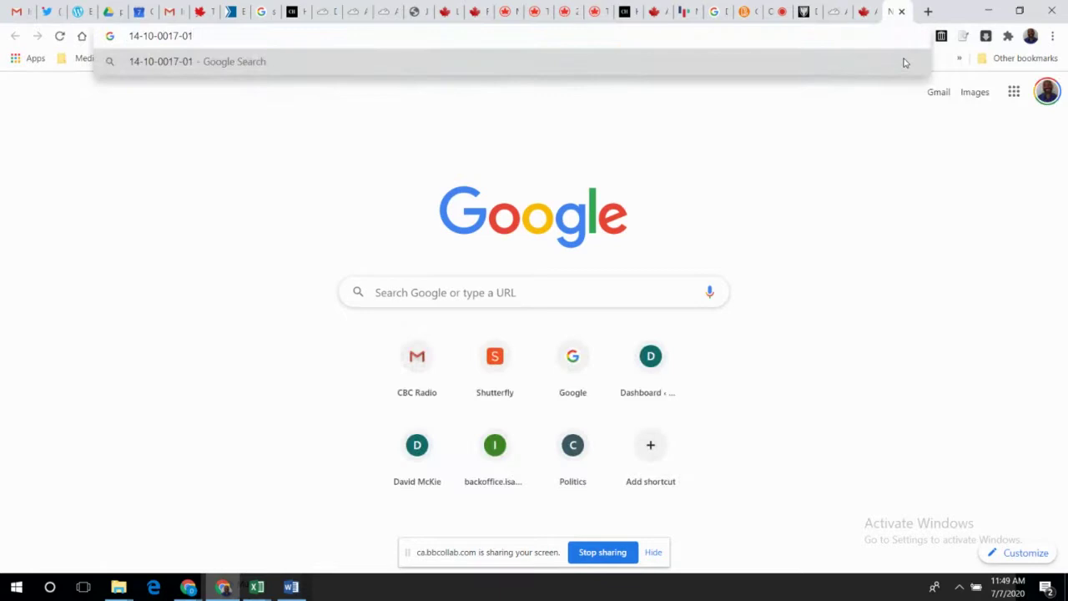
pyautogui.press('Return')
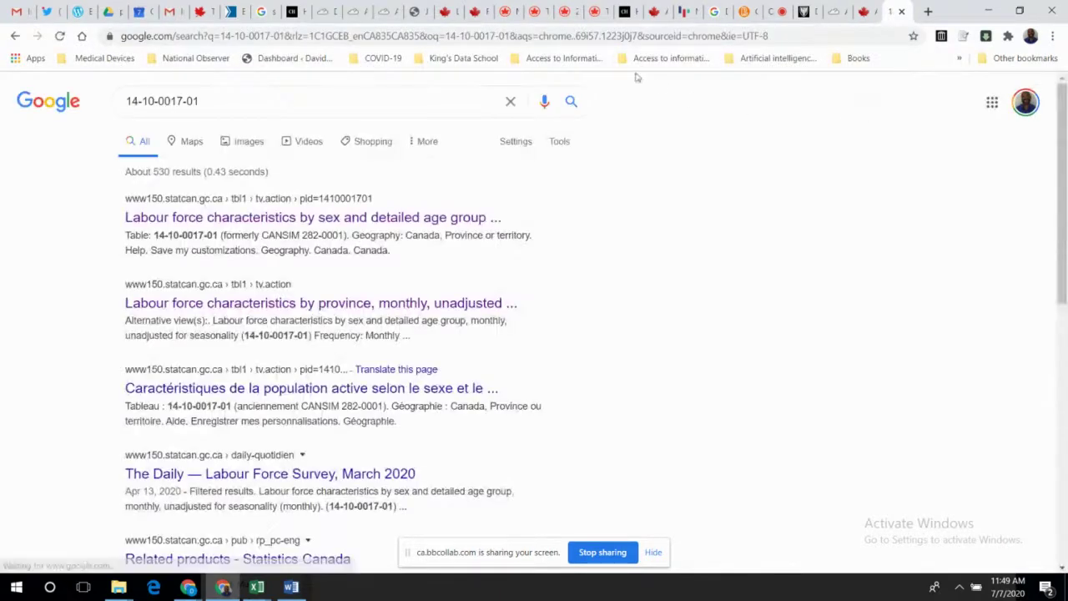
pyautogui.click(409, 218)
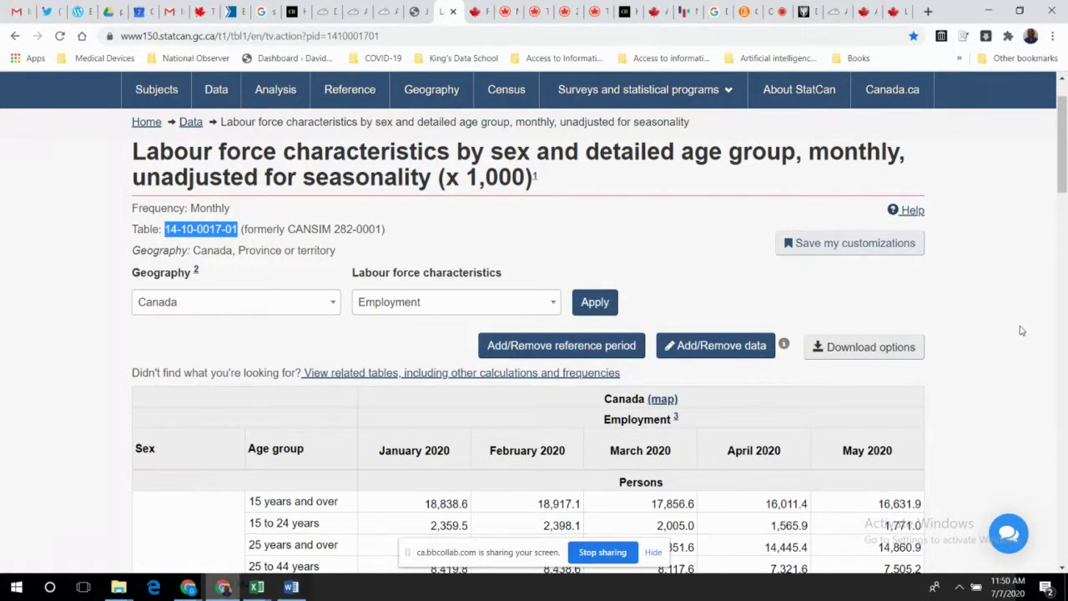
# Examine the original table's header details and its monthly employment figures by age group
pyautogui.scroll(-2, 1021, 330)
pyautogui.scroll(-1, 1023, 332)
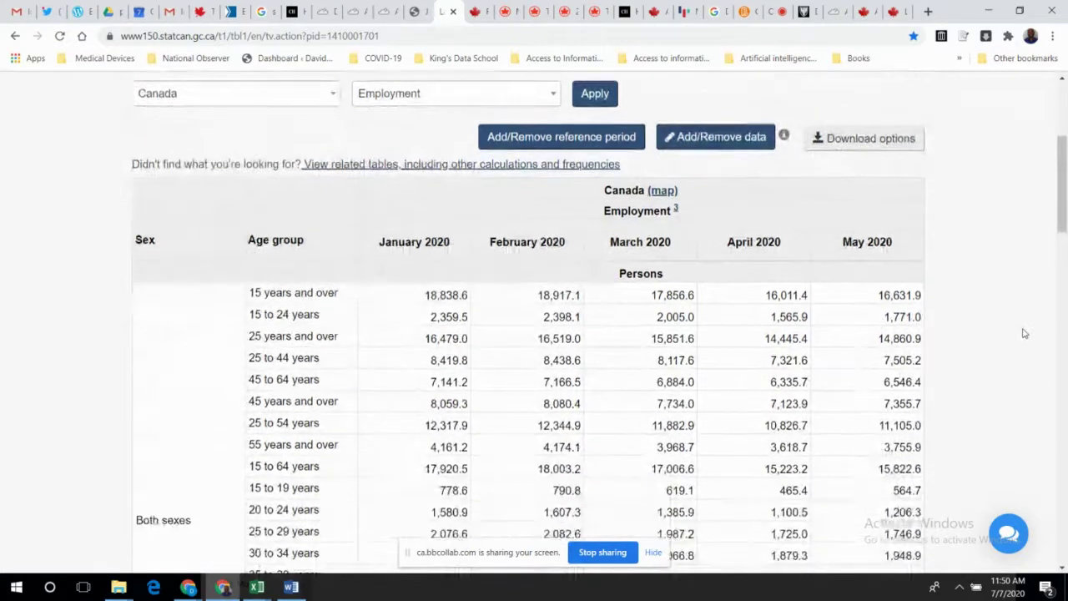
pyautogui.scroll(-2, 1025, 333)
pyautogui.scroll(3, 1025, 335)
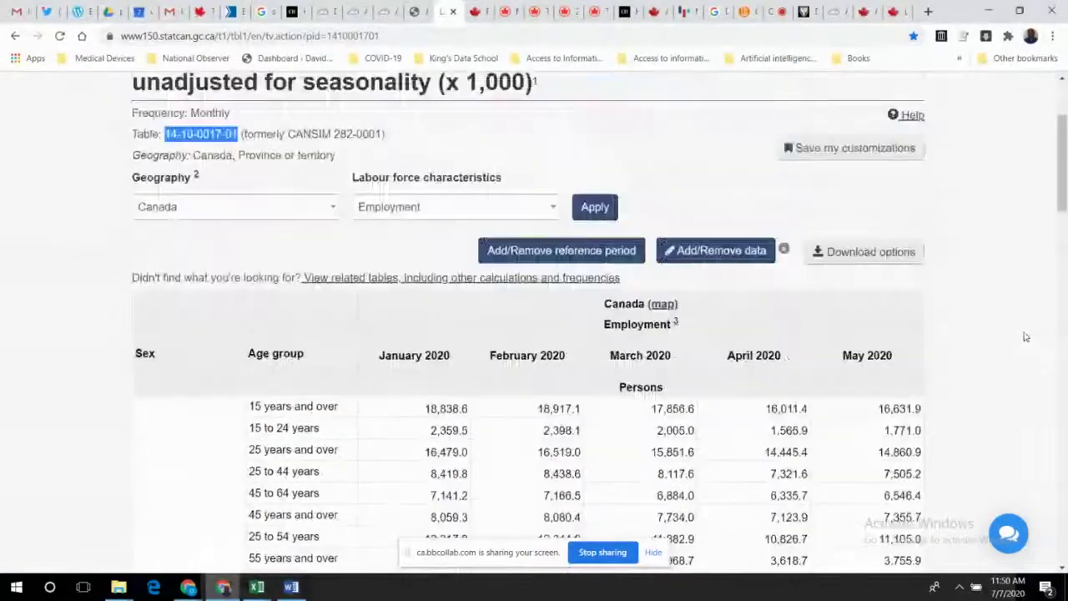
pyautogui.scroll(1, 1025, 336)
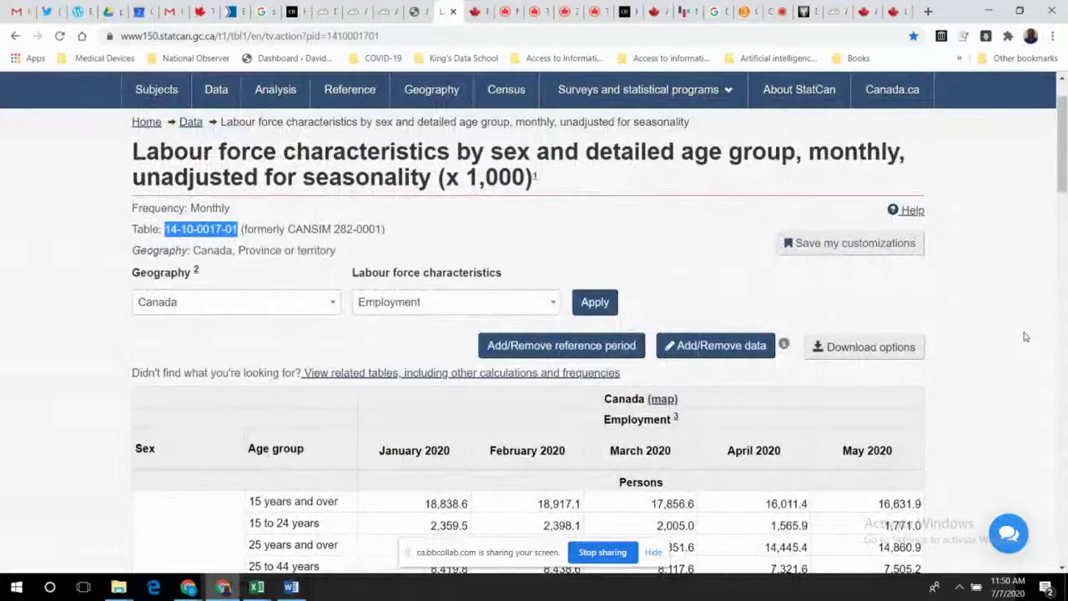
pyautogui.scroll(-1, 1025, 336)
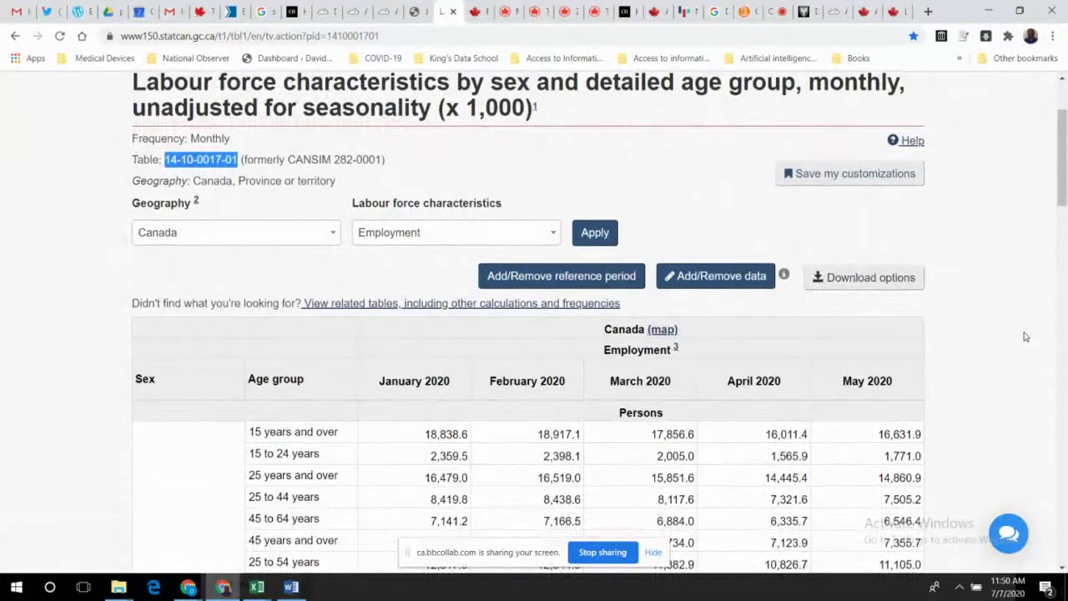
pyautogui.scroll(-1, 1025, 336)
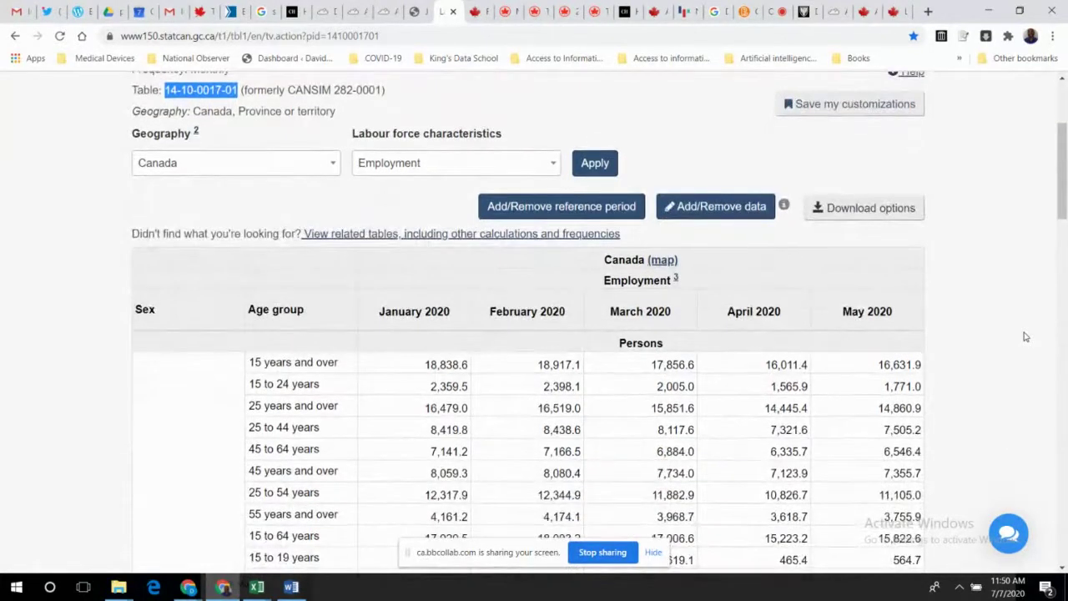
pyautogui.scroll(2, 1025, 336)
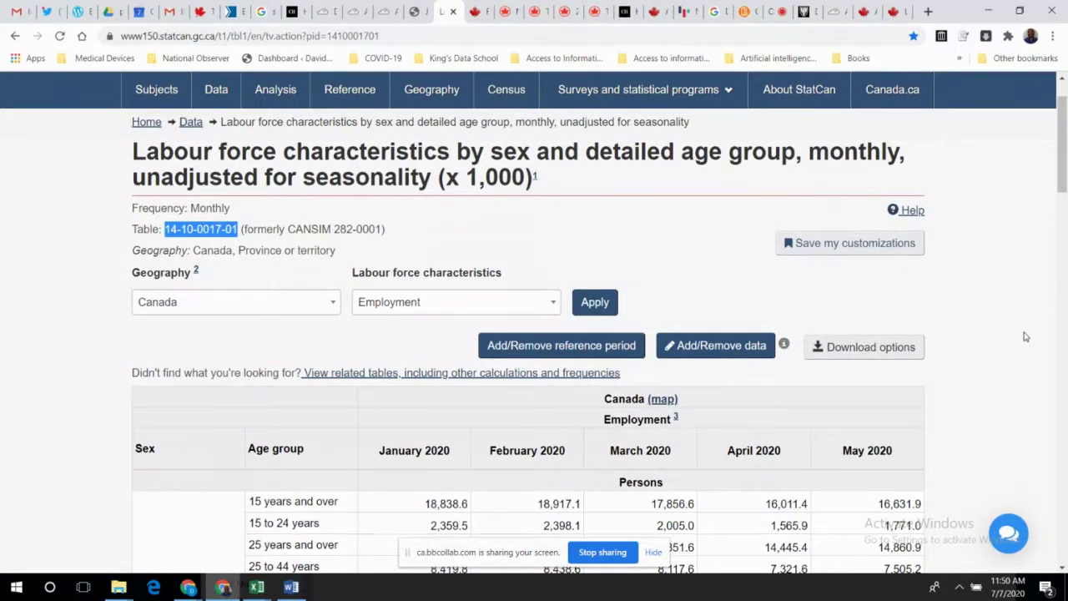
pyautogui.scroll(-2, 1052, 328)
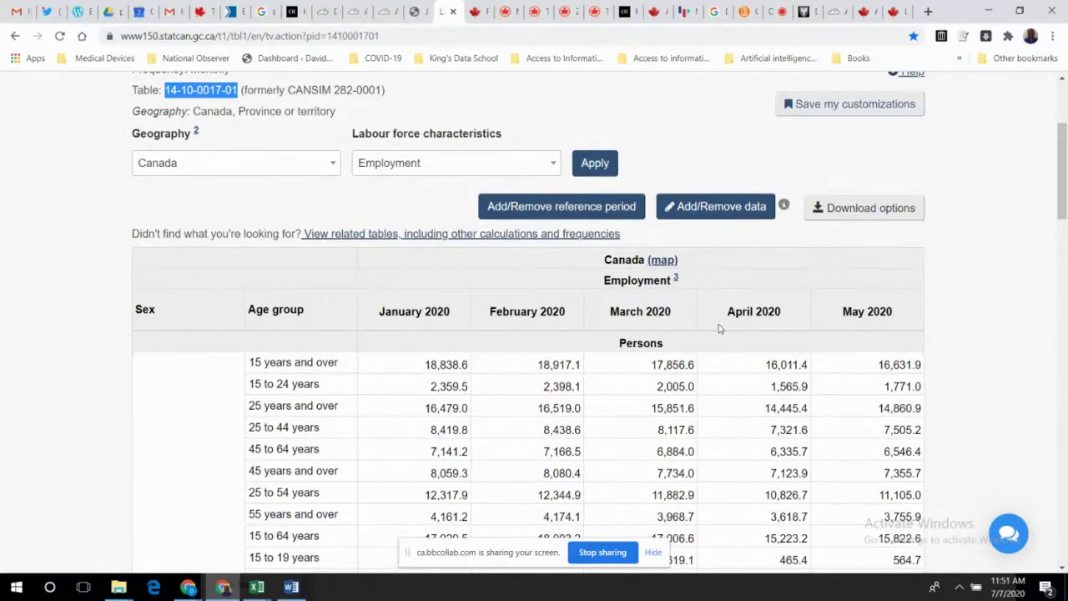
pyautogui.scroll(2, 741, 339)
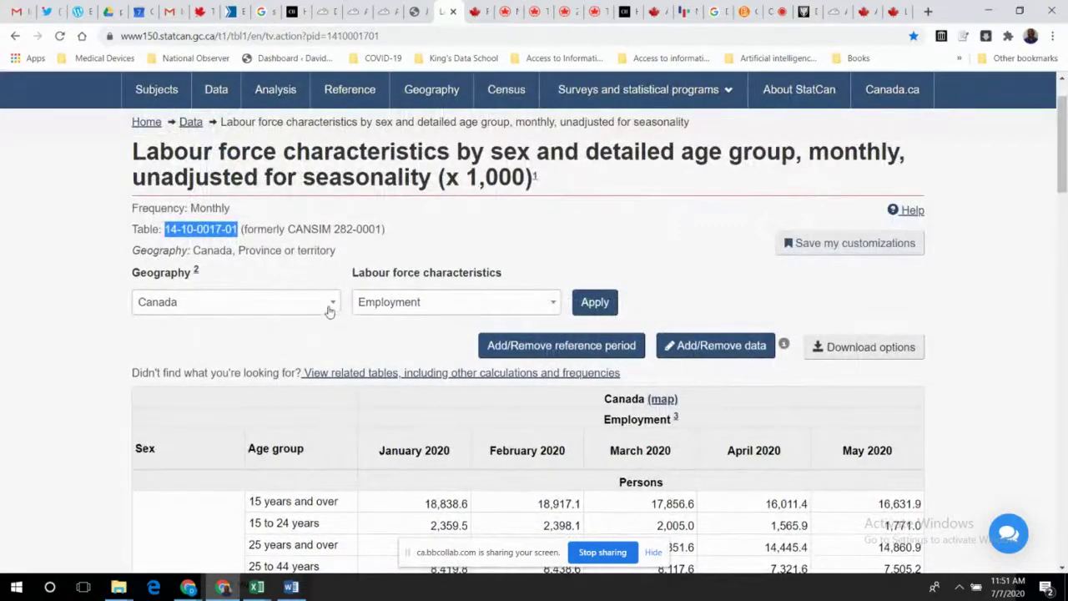
# Look through the provinces offered in the table's Geography options, keeping Canada selected
pyautogui.click(333, 305)
pyautogui.scroll(-1, 338, 349)
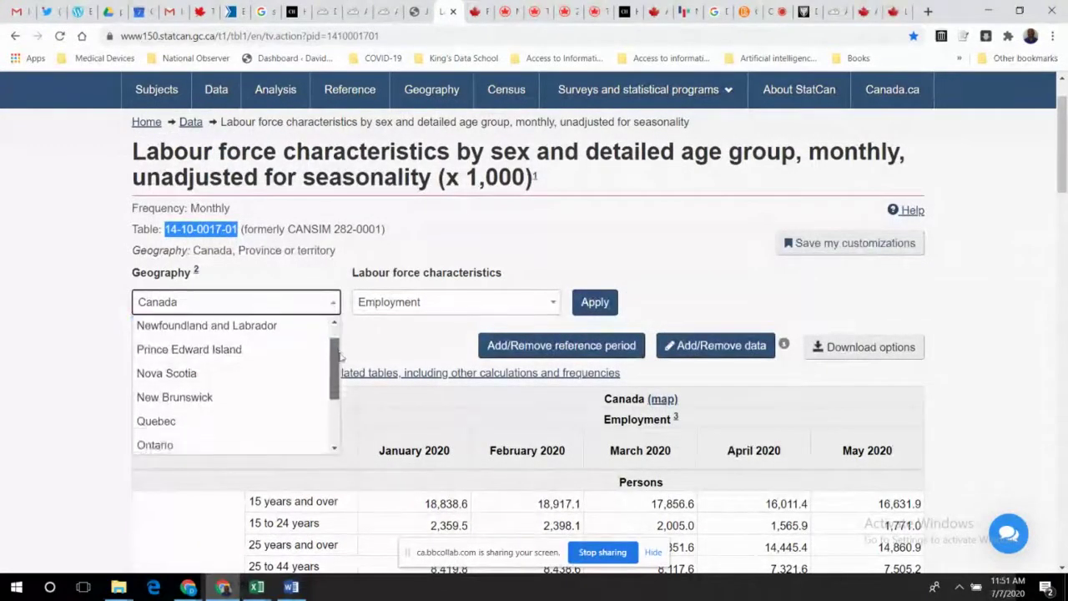
pyautogui.scroll(1, 339, 345)
pyautogui.scroll(1, 338, 346)
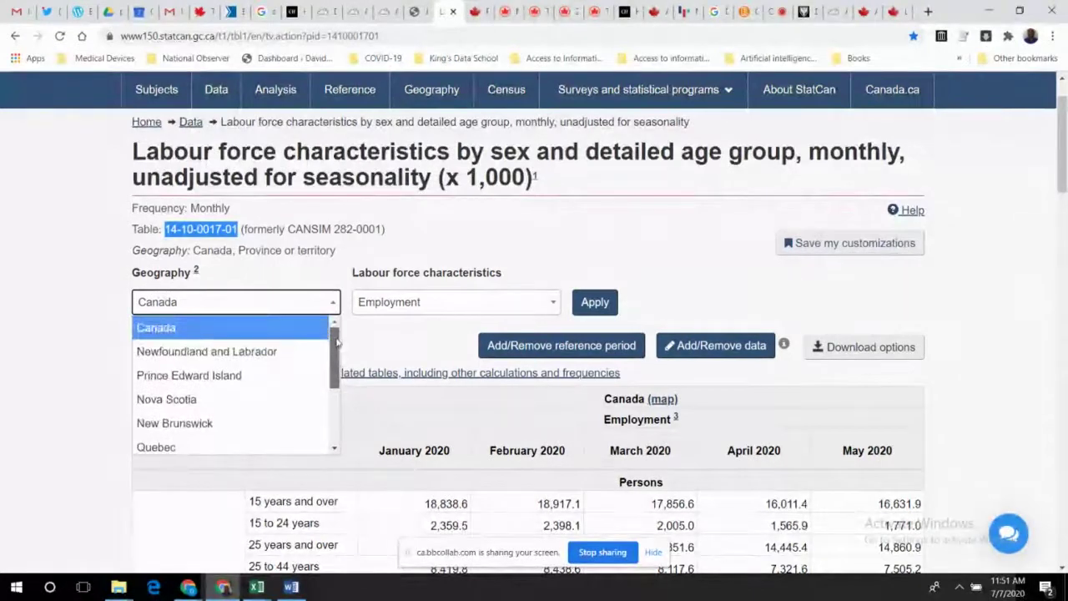
pyautogui.scroll(-1, 337, 342)
pyautogui.scroll(1, 335, 337)
pyautogui.scroll(-1, 334, 337)
pyautogui.scroll(1, 333, 345)
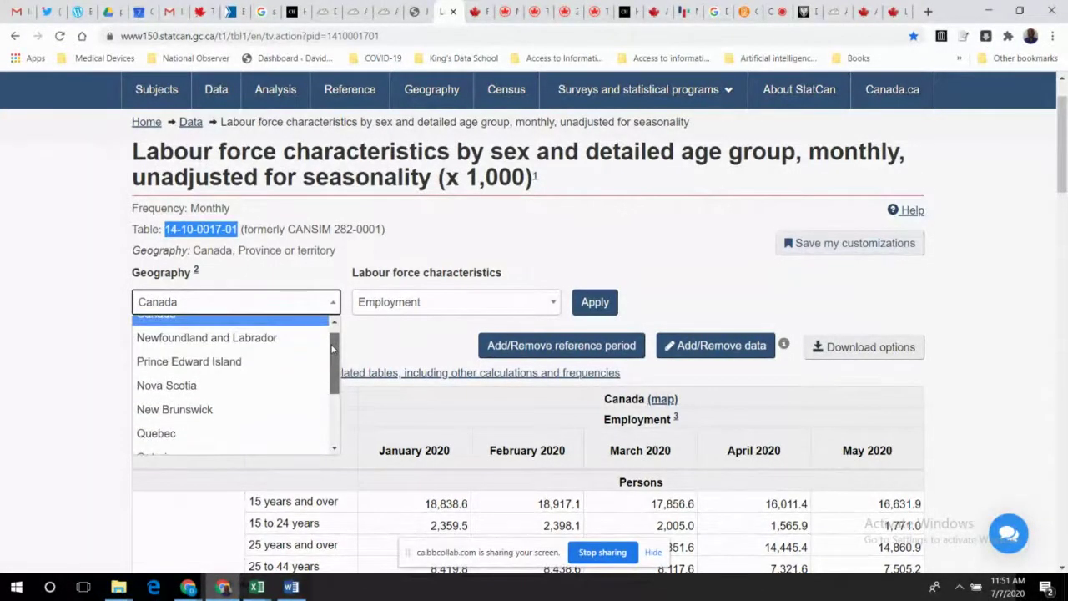
pyautogui.scroll(1, 333, 348)
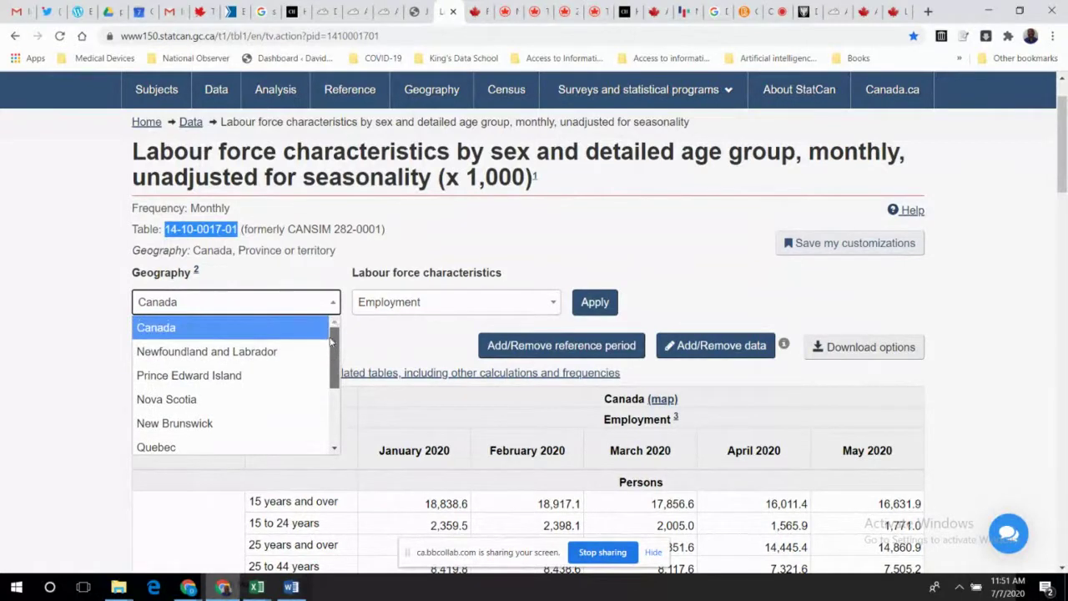
pyautogui.click(97, 383)
# View the available Labour force characteristics options, leaving Employment selected
pyautogui.moveTo(1057, 169)
pyautogui.mouseDown()
pyautogui.moveTo(1065, 292)
pyautogui.moveTo(1064, 158)
pyautogui.mouseUp()
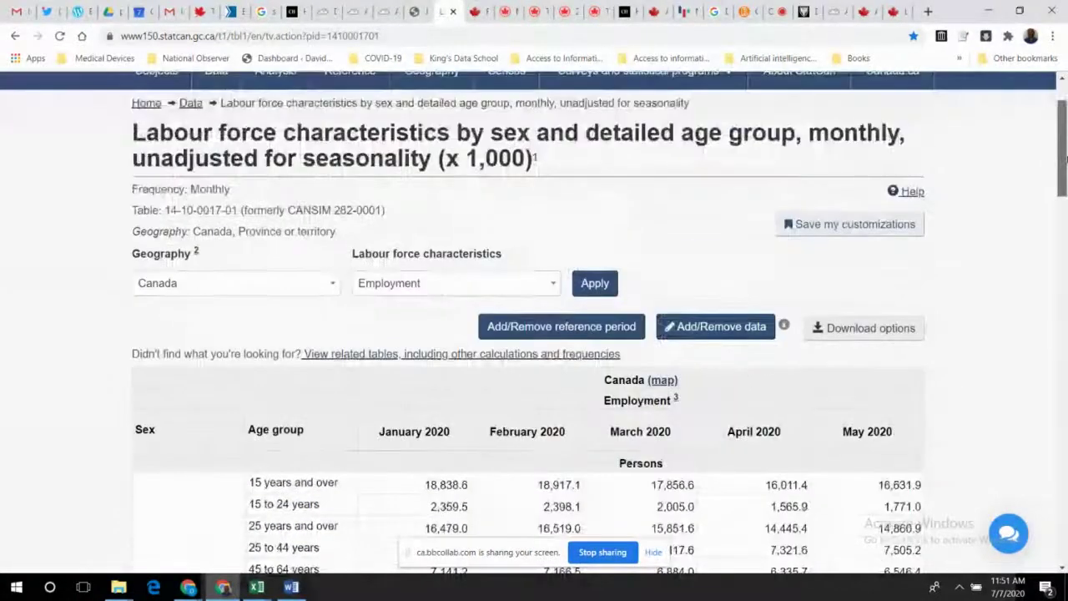
pyautogui.click(554, 285)
pyautogui.moveTo(557, 334)
pyautogui.mouseDown()
pyautogui.moveTo(563, 369)
pyautogui.moveTo(569, 329)
pyautogui.mouseUp()
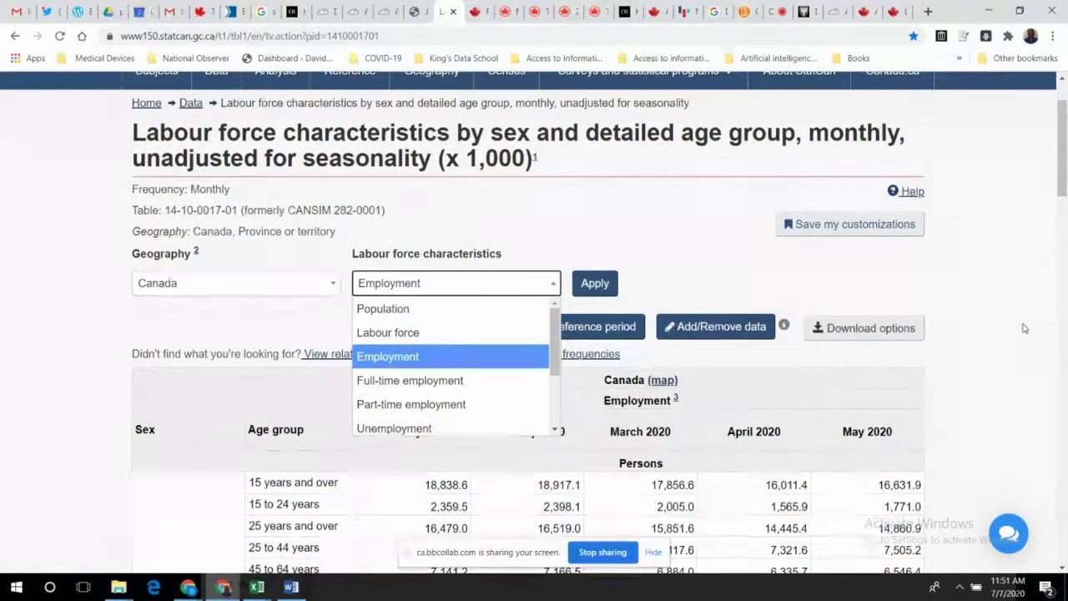
pyautogui.click(1005, 365)
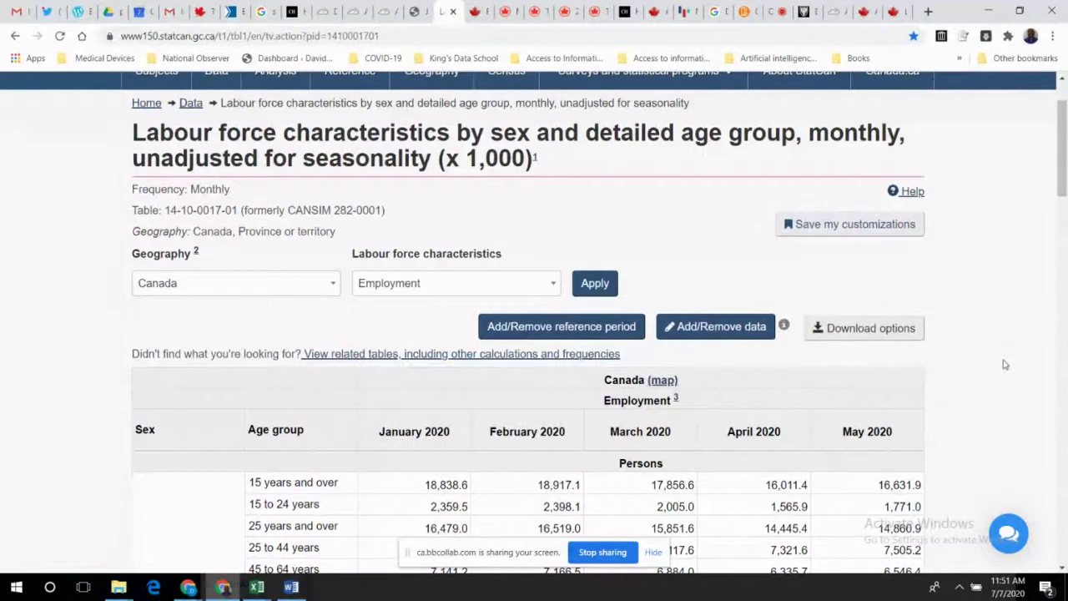
# Open the table's Add/Remove data page and look over its customization categories
pyautogui.scroll(-1, 1005, 364)
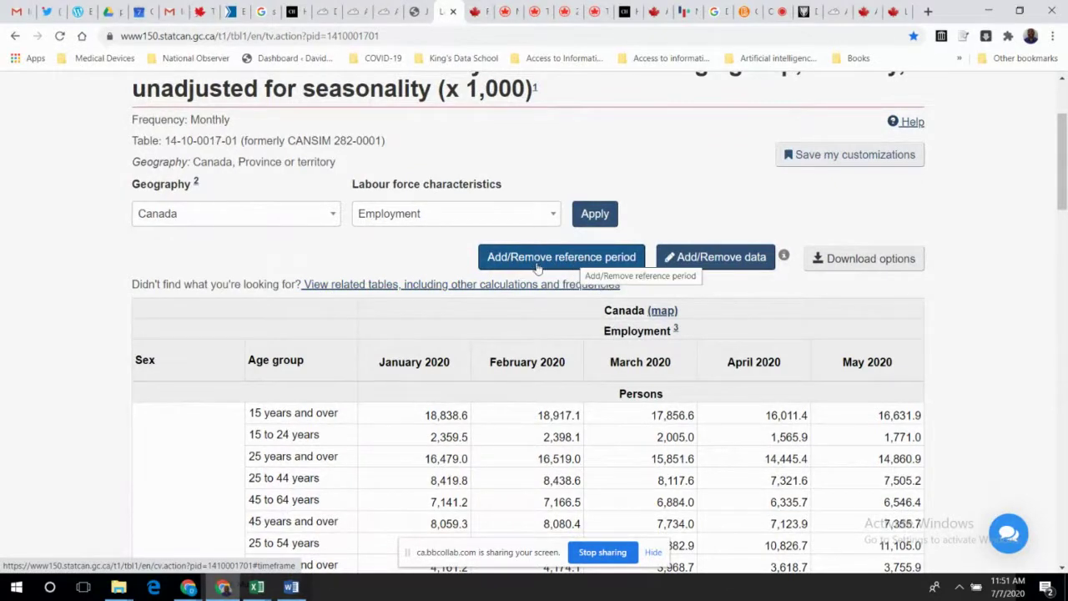
pyautogui.click(713, 259)
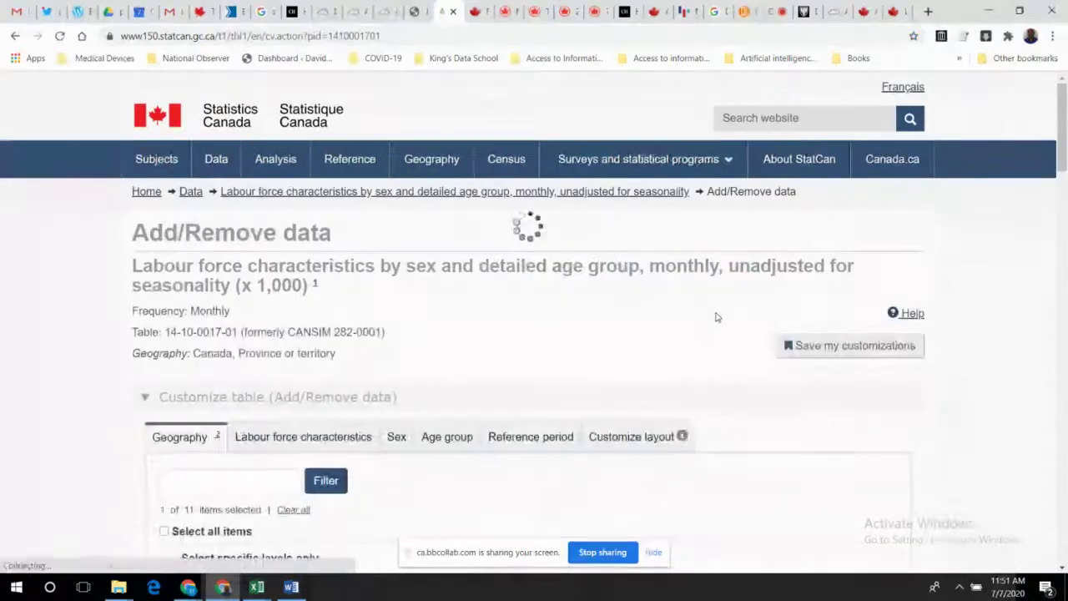
pyautogui.scroll(-3, 715, 317)
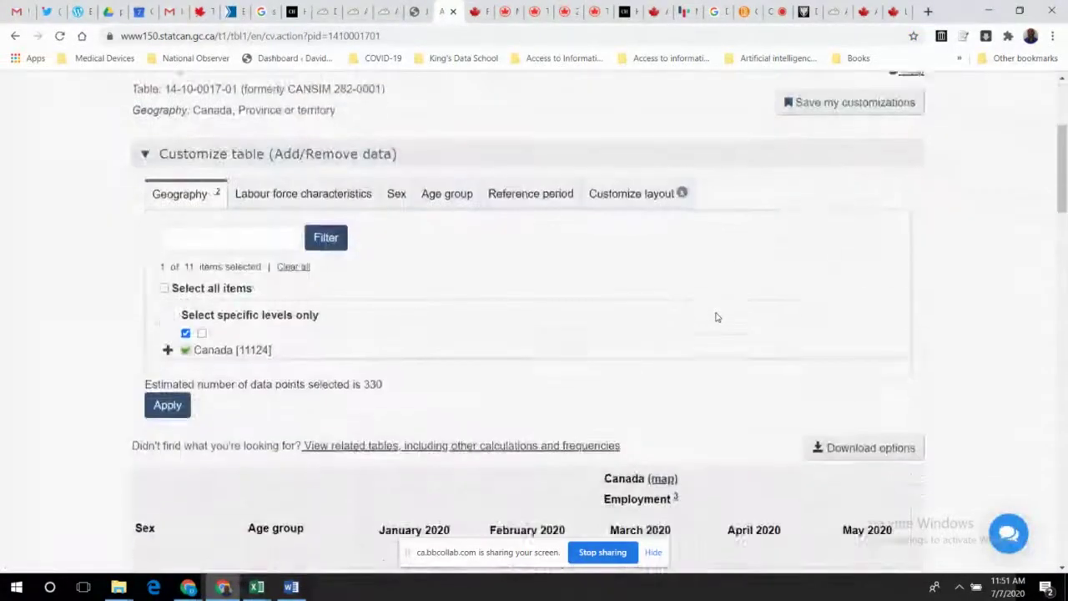
pyautogui.scroll(-2, 715, 317)
pyautogui.scroll(3, 714, 317)
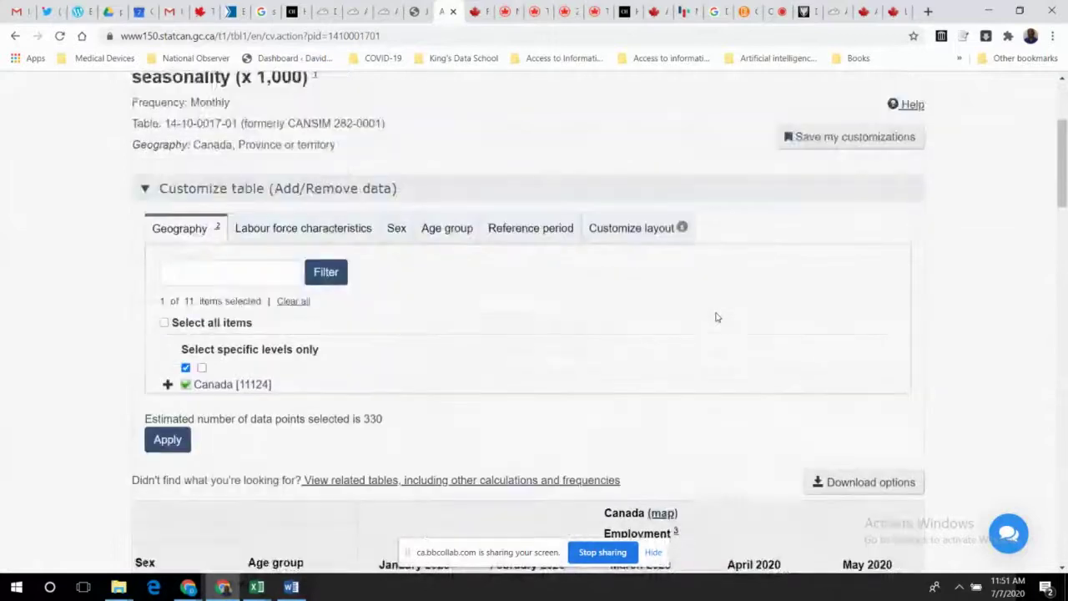
pyautogui.scroll(2, 711, 321)
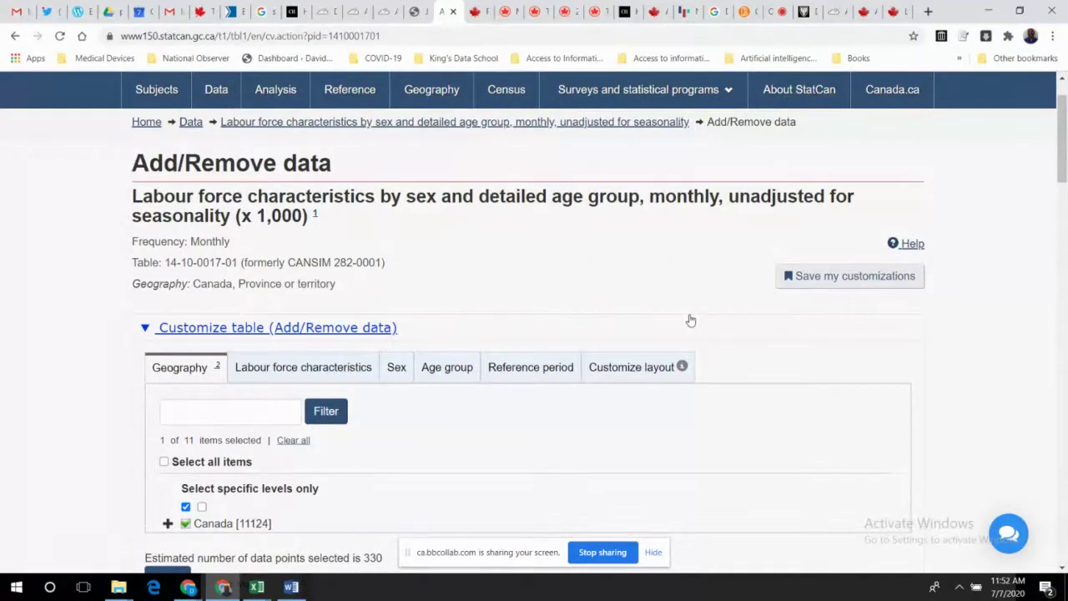
pyautogui.scroll(-1, 691, 320)
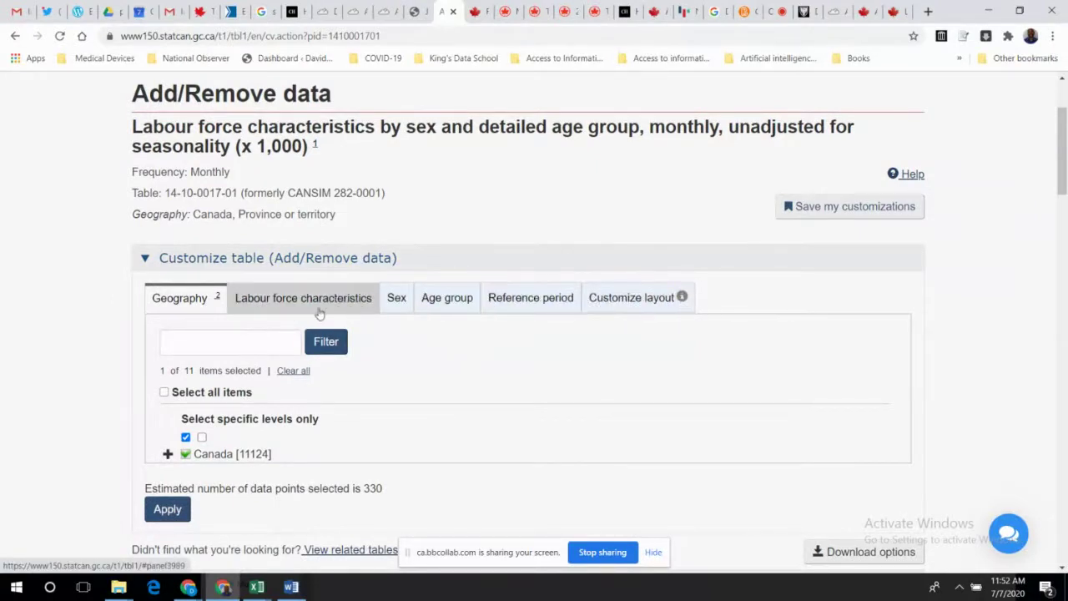
# Review the age-group employment rows below the customization area, then return to the Geography, Sex, Age group and Reference period categories
pyautogui.scroll(-5, 746, 400)
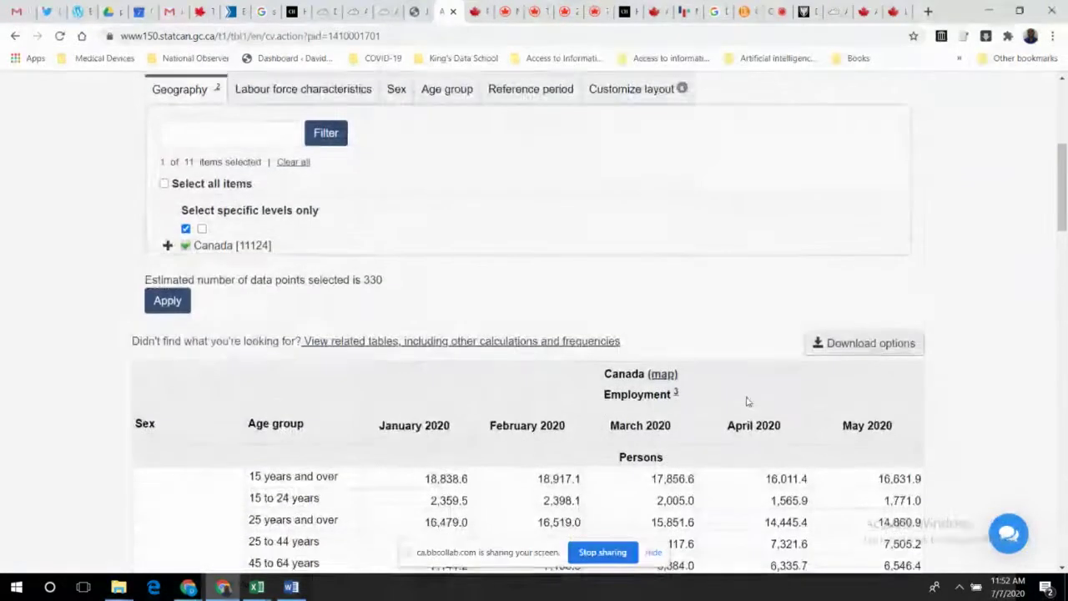
pyautogui.scroll(-4, 746, 400)
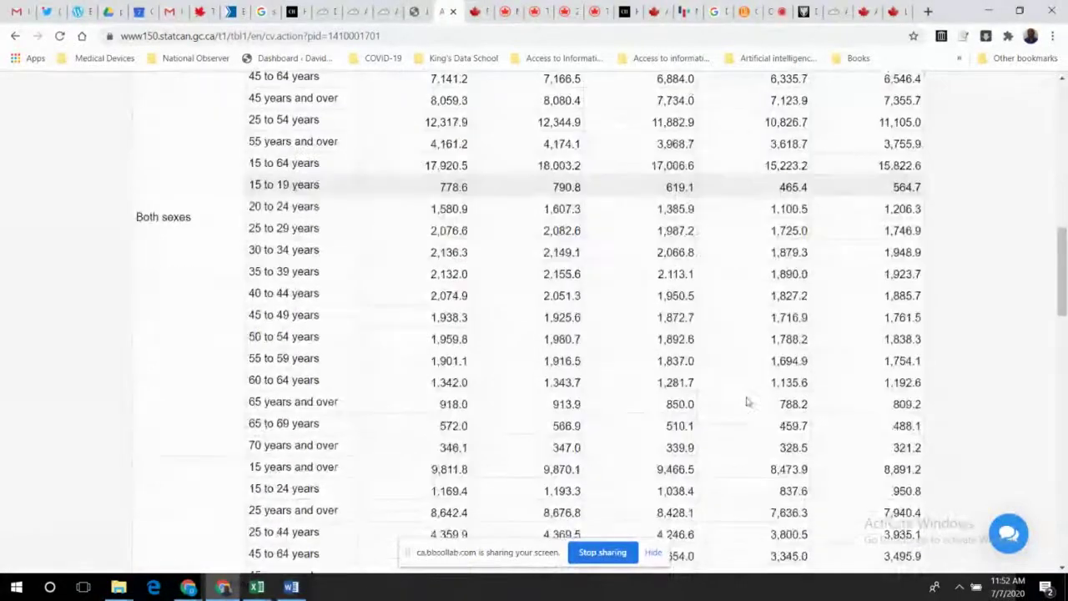
pyautogui.moveTo(1064, 267); pyautogui.dragTo(1057, 92)
pyautogui.scroll(-2, 604, 412)
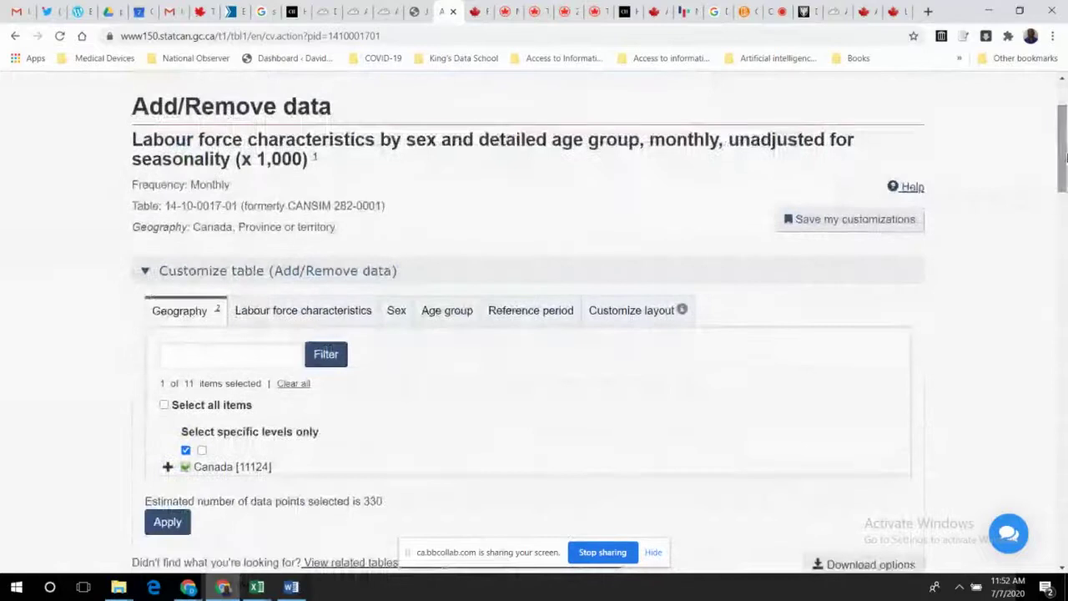
pyautogui.scroll(-2, 604, 413)
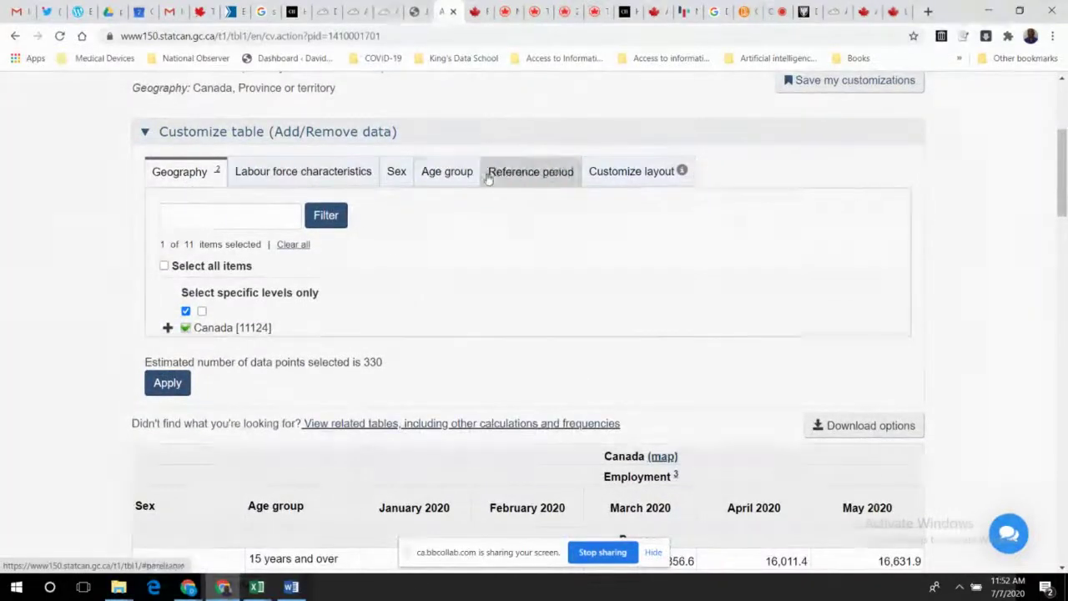
# Expand Canada in the Geography options and include the whole province level alongside the national figure
pyautogui.click(167, 329)
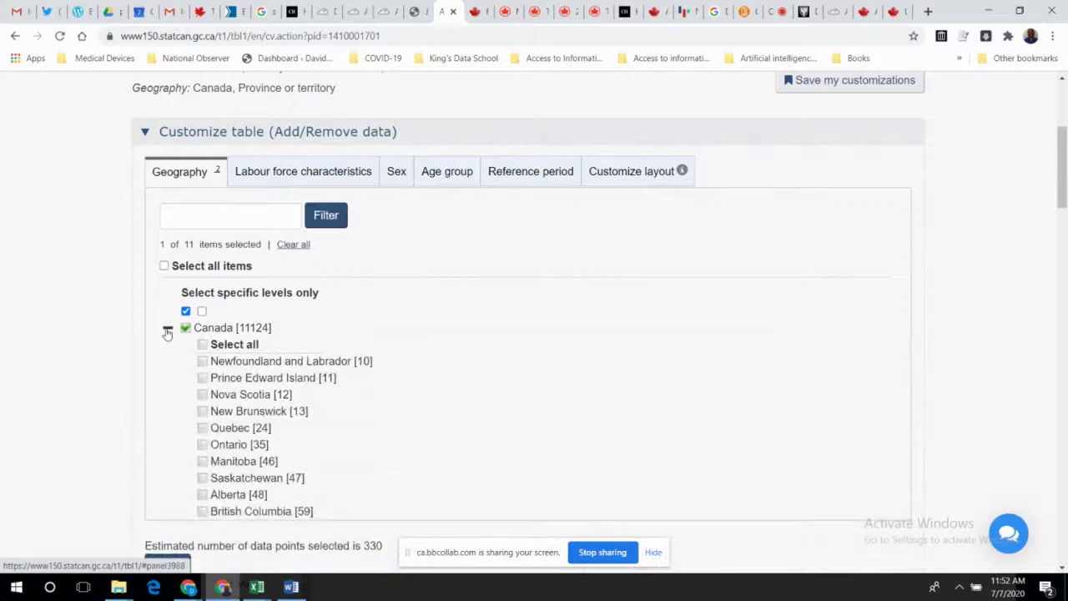
pyautogui.scroll(-2, 393, 359)
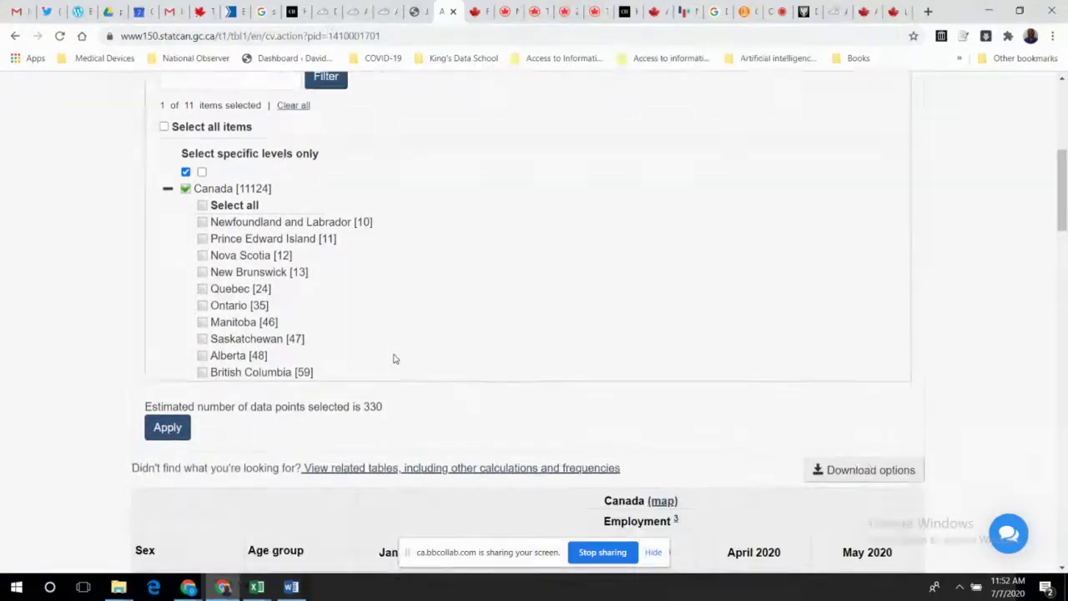
pyautogui.scroll(2, 393, 359)
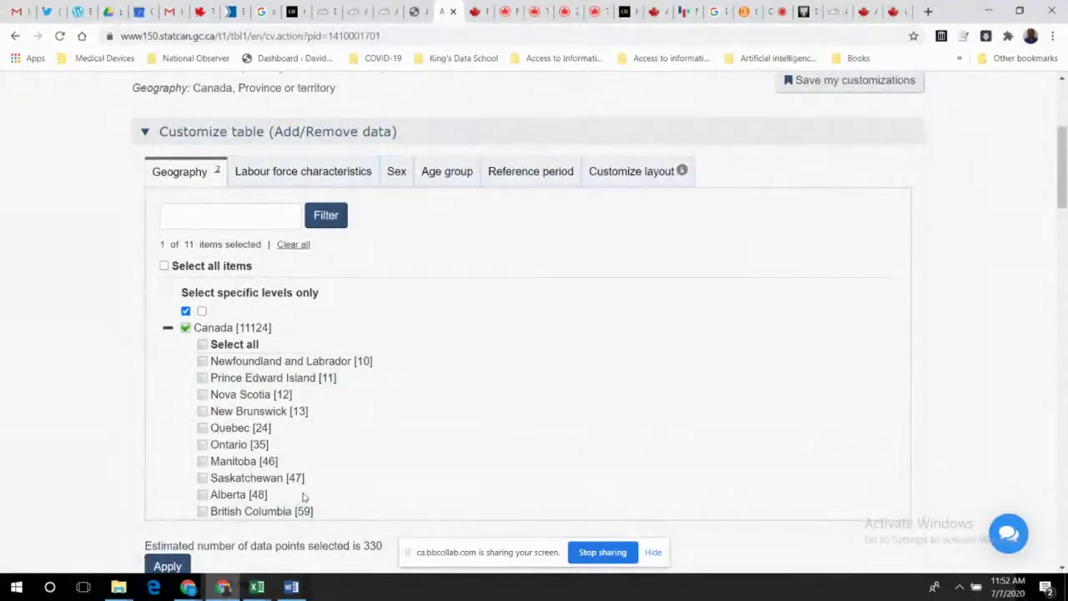
pyautogui.click(201, 312)
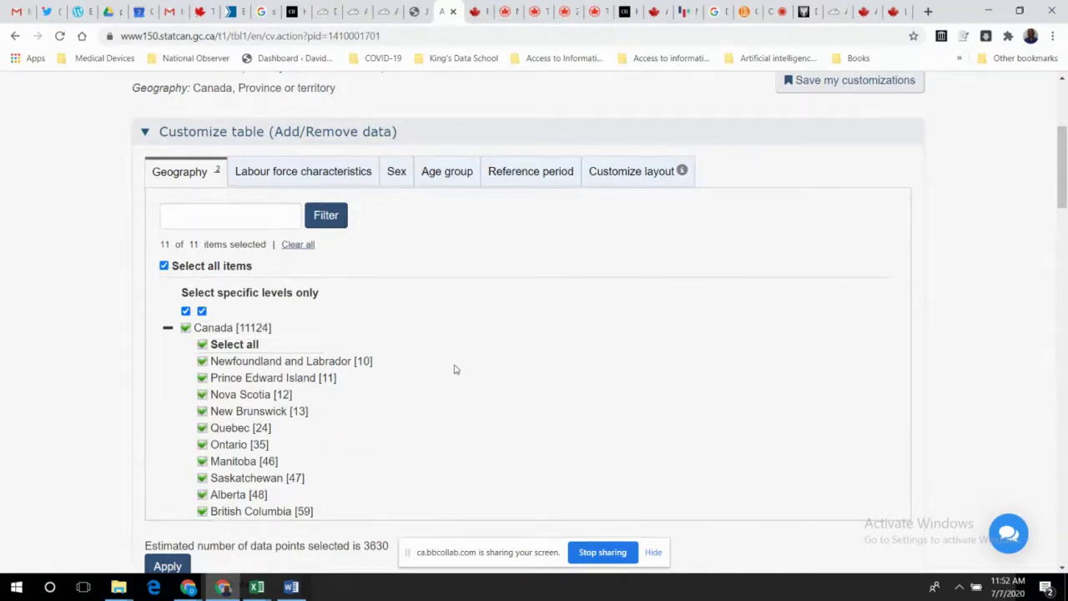
pyautogui.scroll(-2, 386, 336)
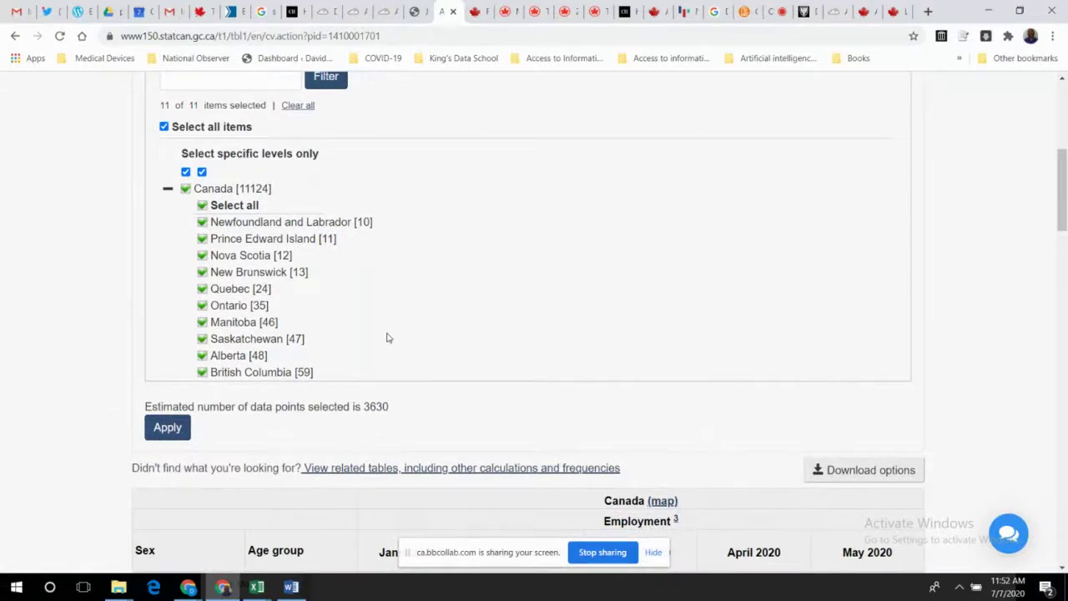
pyautogui.scroll(2, 387, 337)
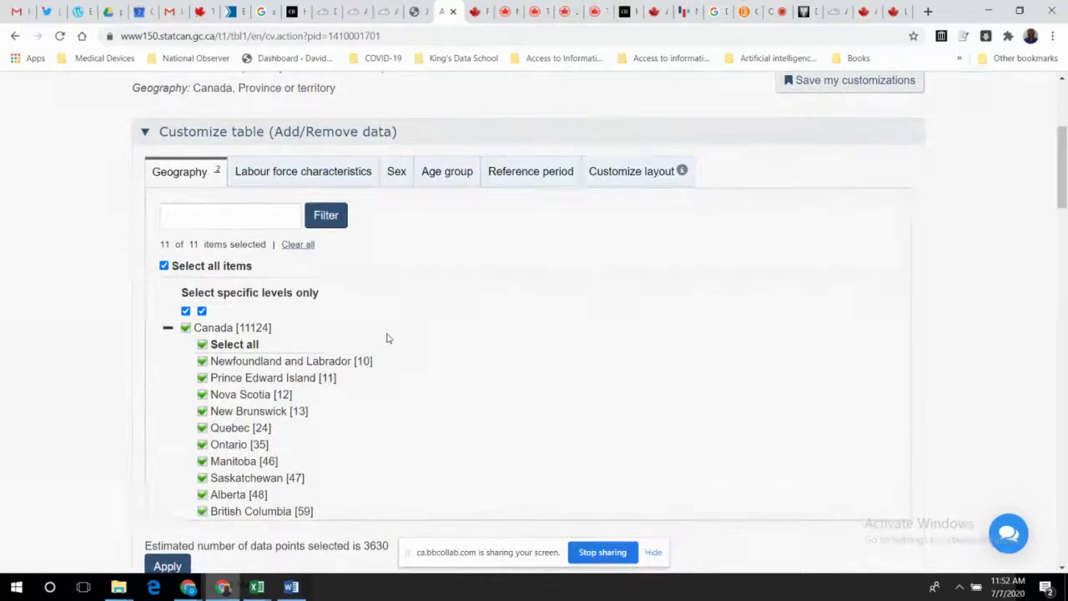
# Expand Population, Labour force and Employment in the Labour force characteristics, select all items, and recheck the Geography selection
pyautogui.click(293, 175)
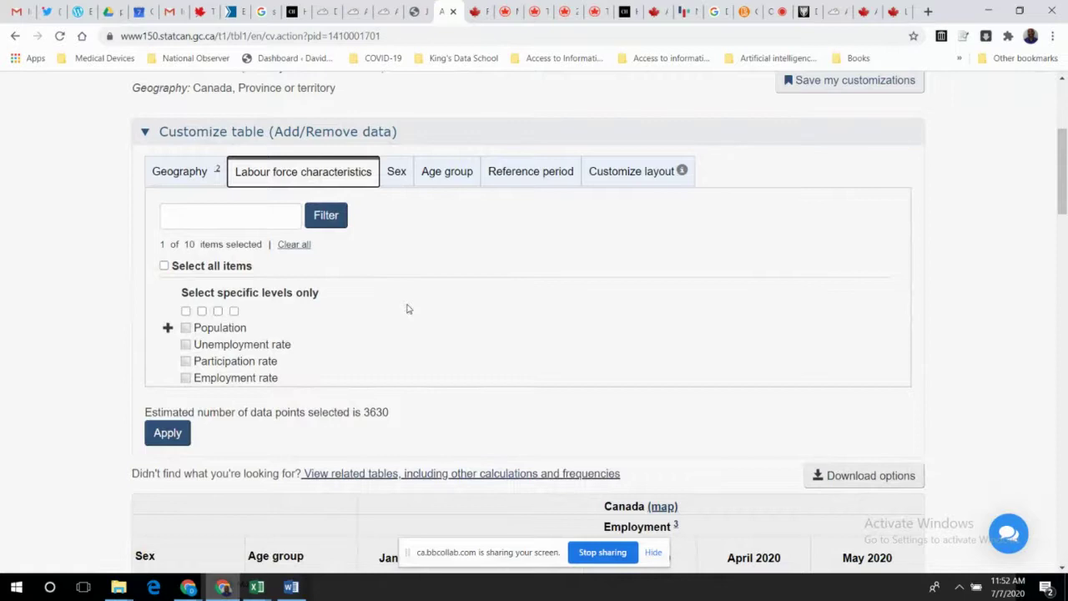
pyautogui.scroll(-1, 406, 306)
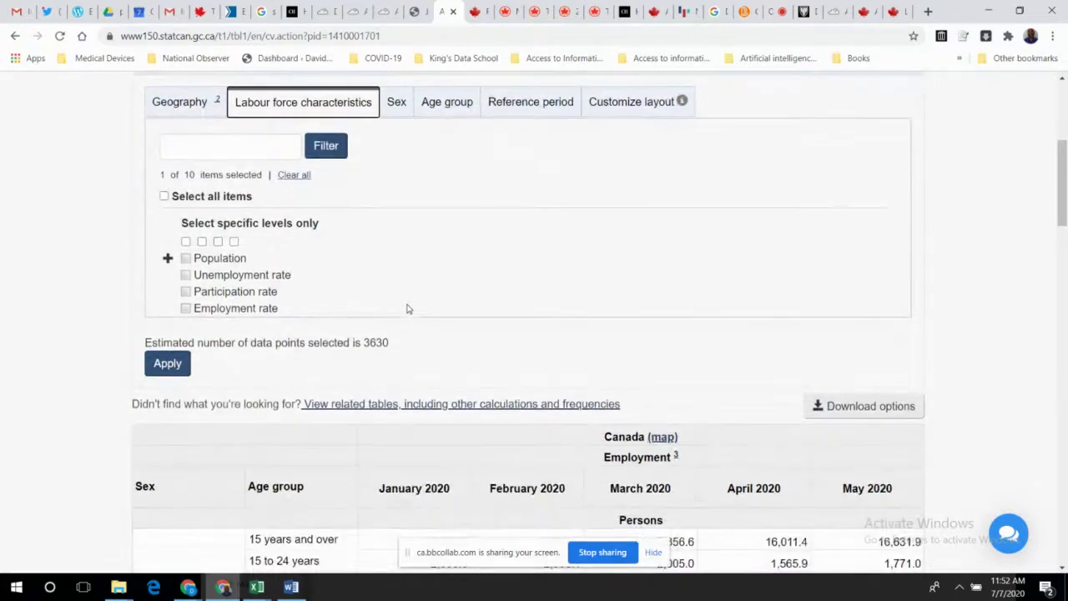
pyautogui.click(168, 260)
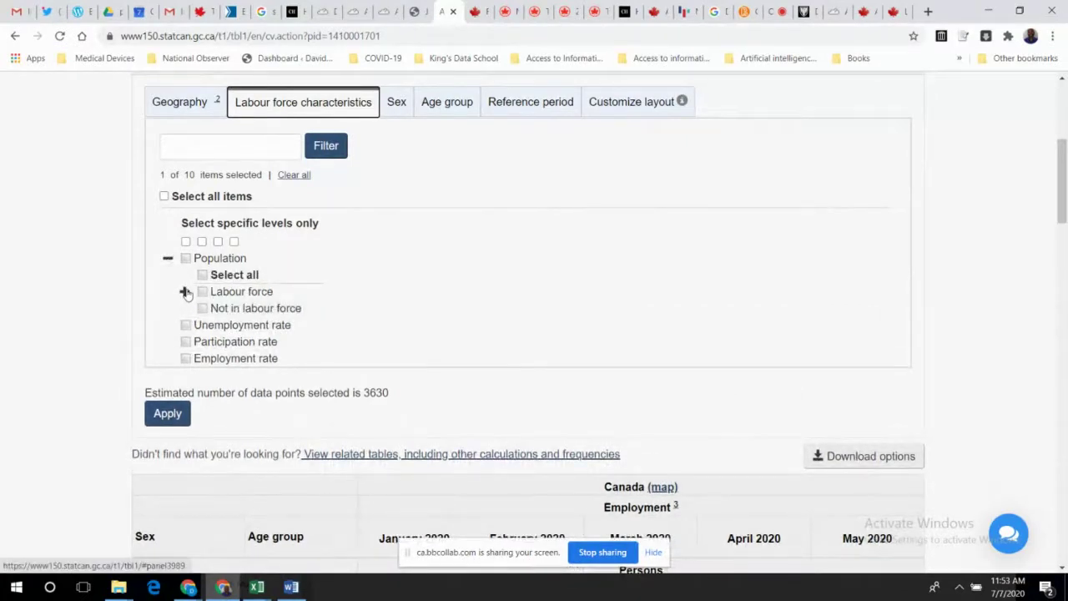
pyautogui.click(185, 292)
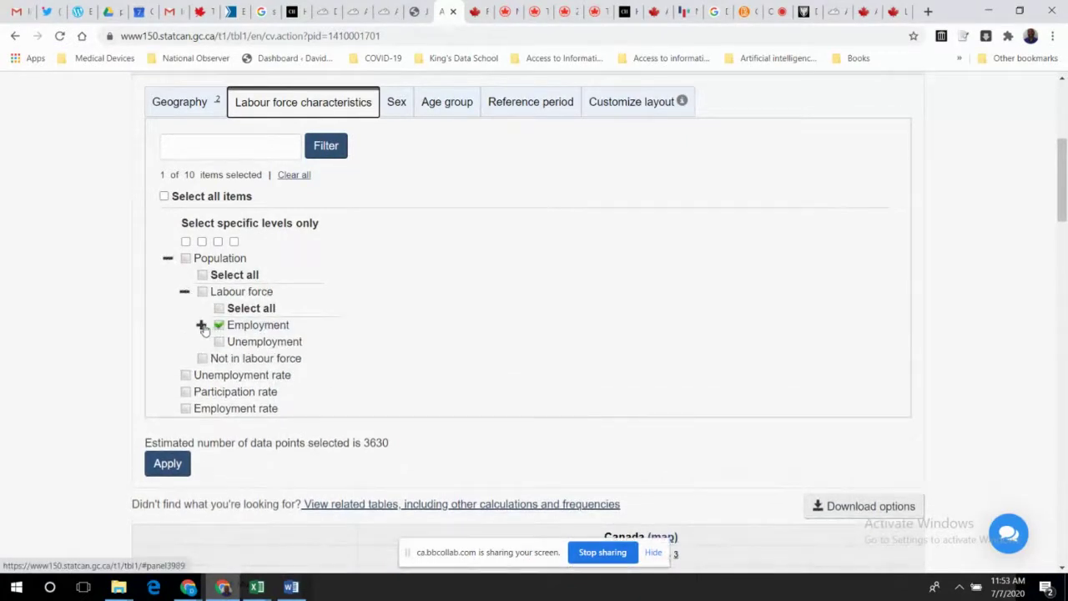
pyautogui.click(202, 327)
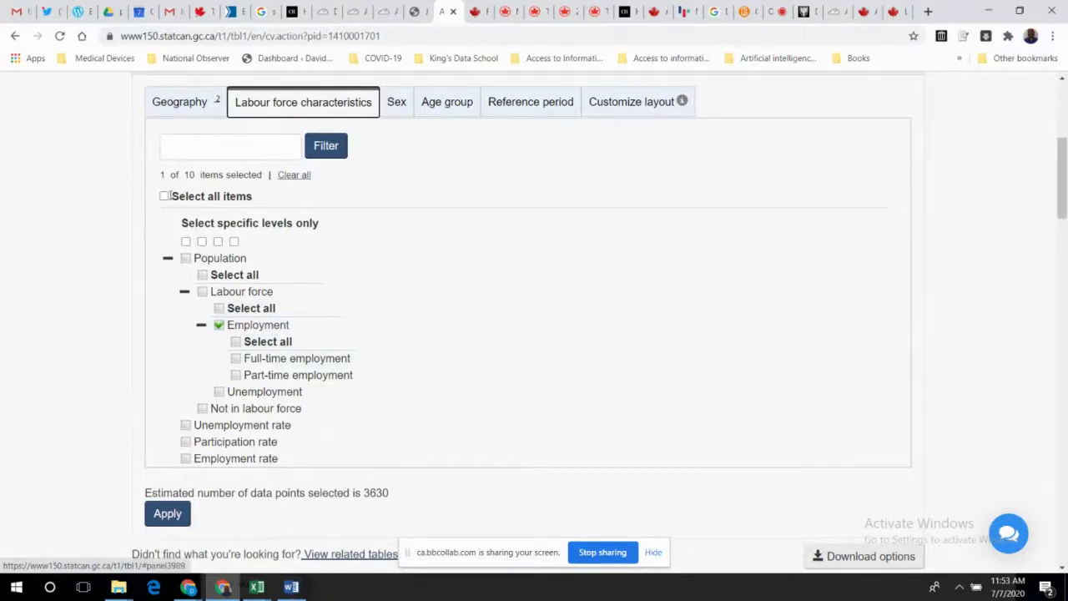
pyautogui.click(165, 197)
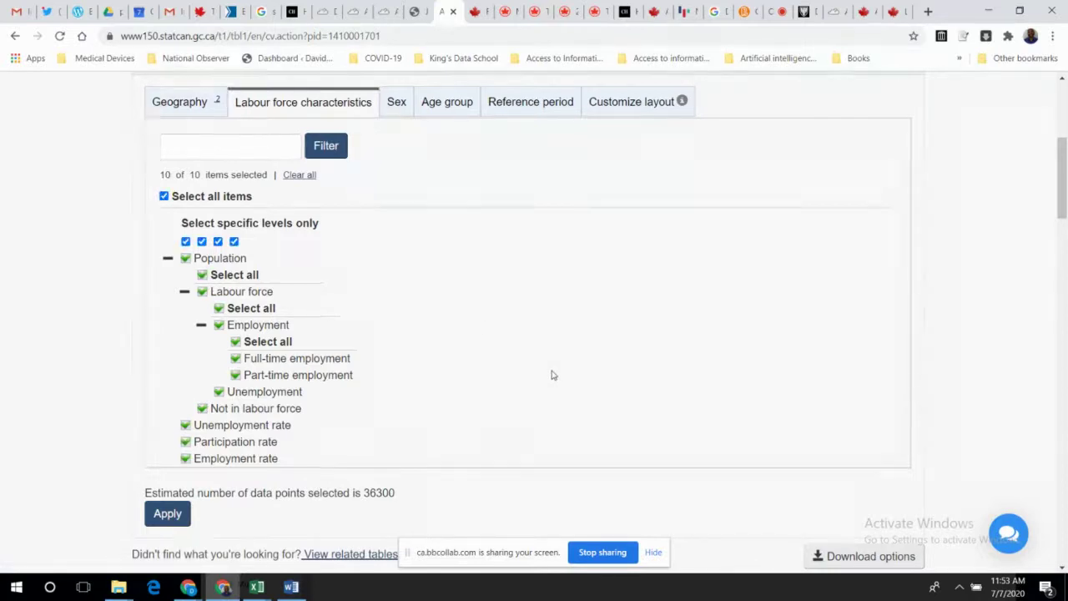
pyautogui.click(177, 102)
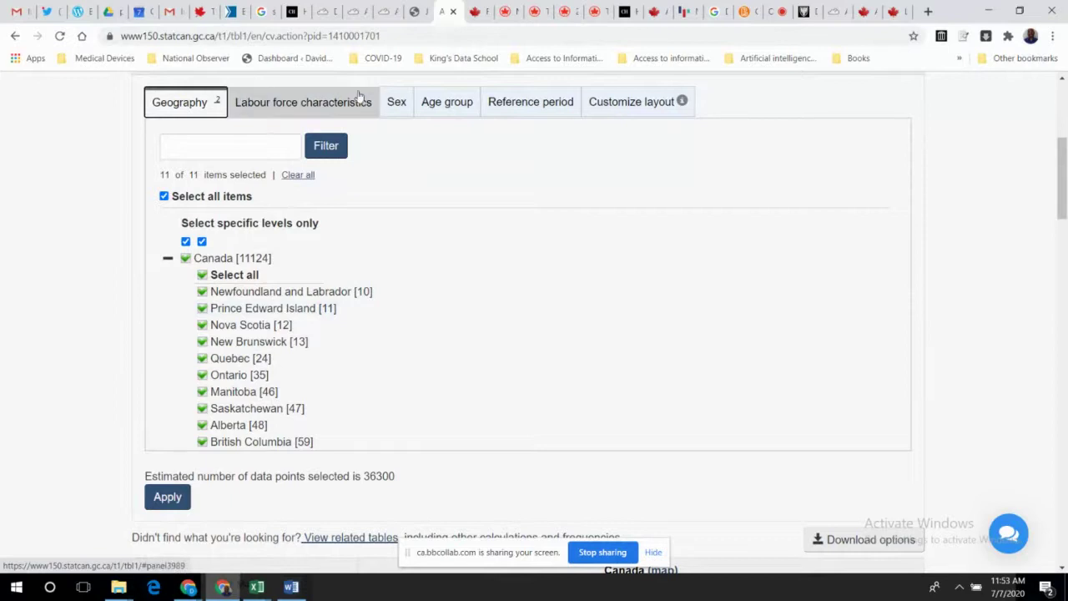
pyautogui.click(319, 106)
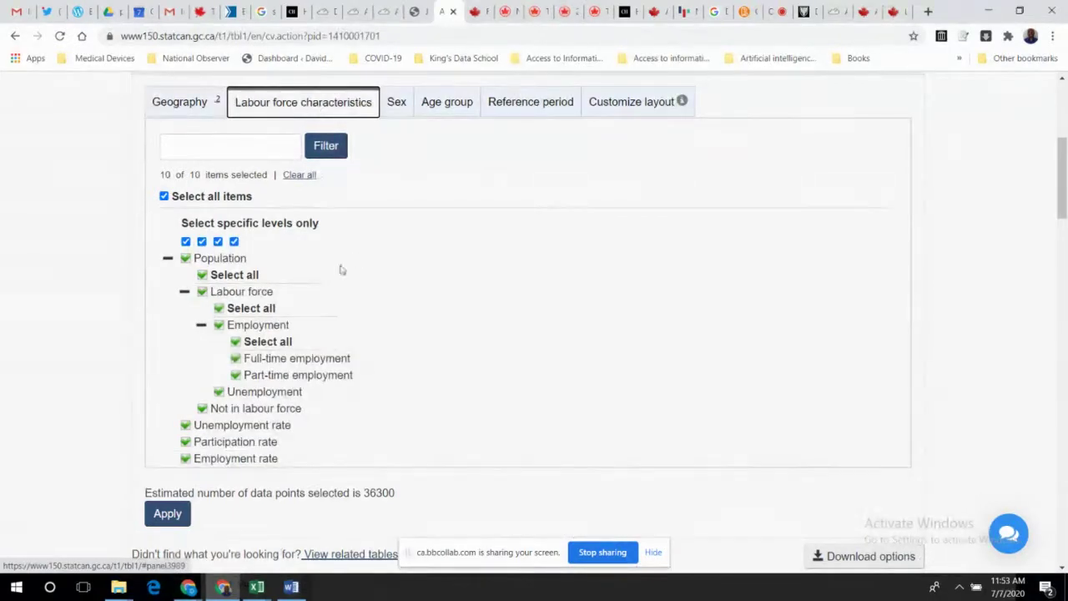
# Check the Sex selection by expanding Both sexes to its Males and Females entries, dismissing the account notification
pyautogui.click(397, 103)
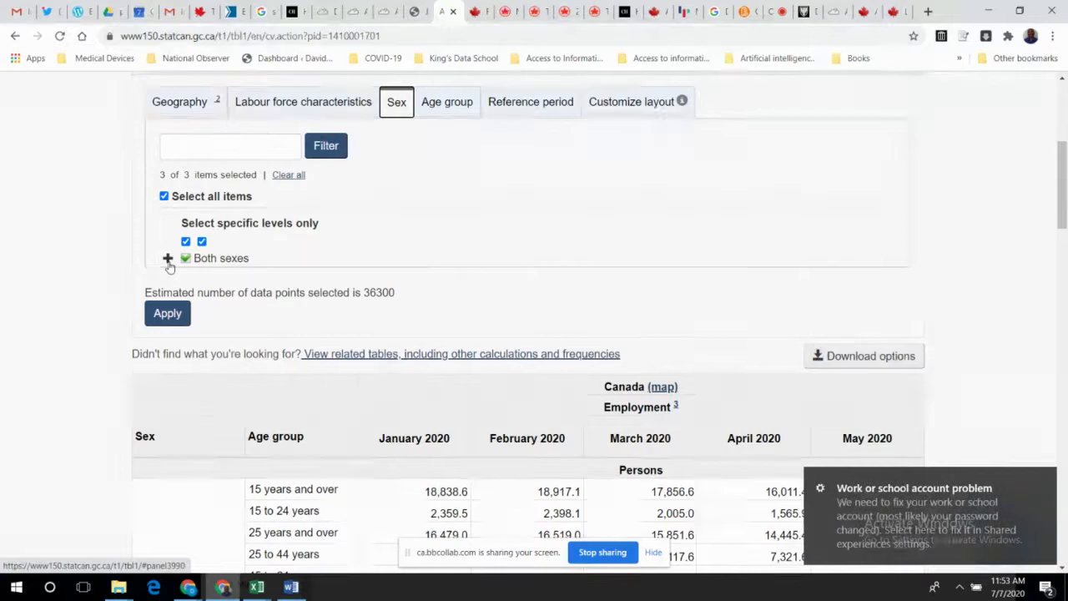
pyautogui.click(1043, 477)
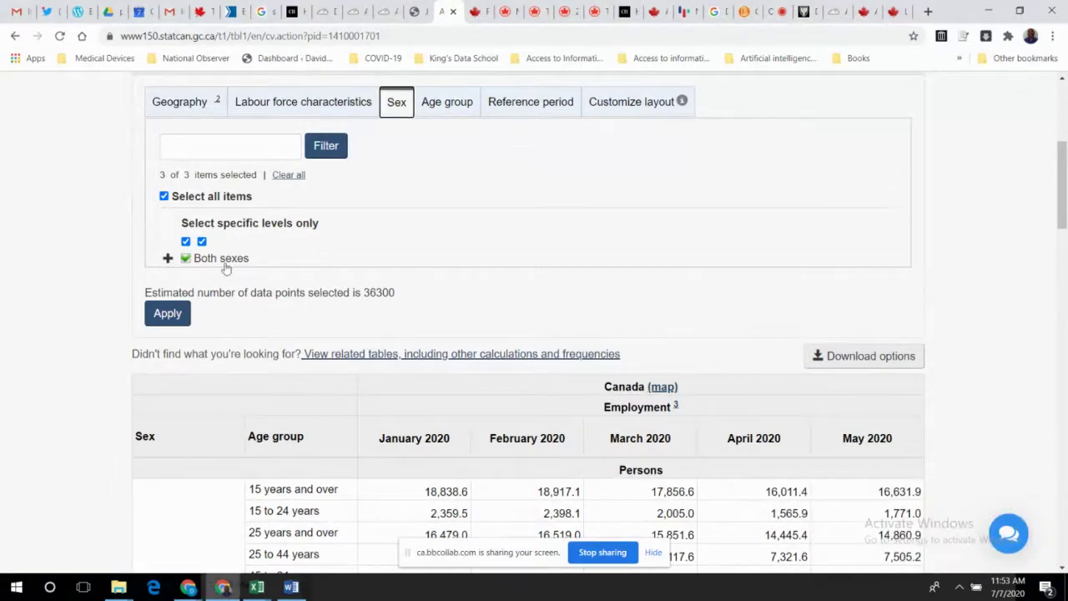
pyautogui.click(166, 259)
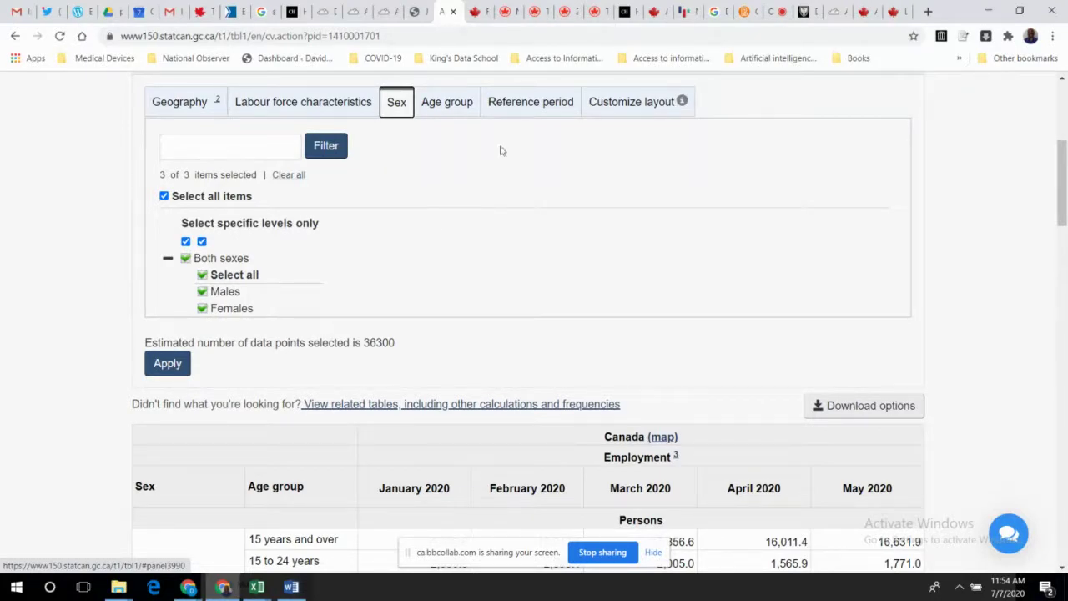
# Examine the full list of selected age groups, from 15 years and over to 70 years and over
pyautogui.click(455, 104)
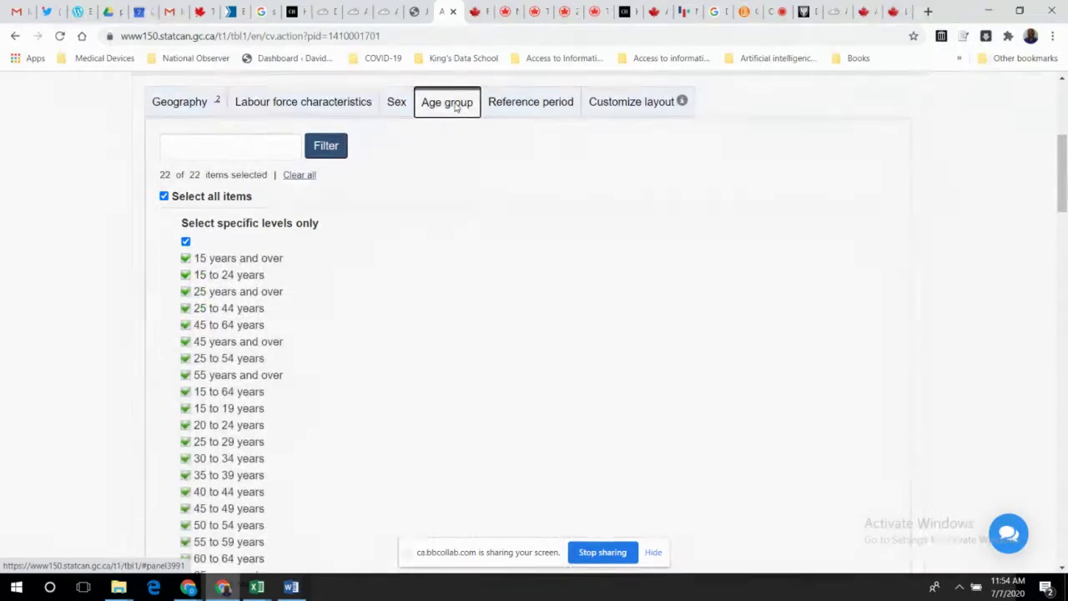
pyautogui.scroll(-2, 503, 293)
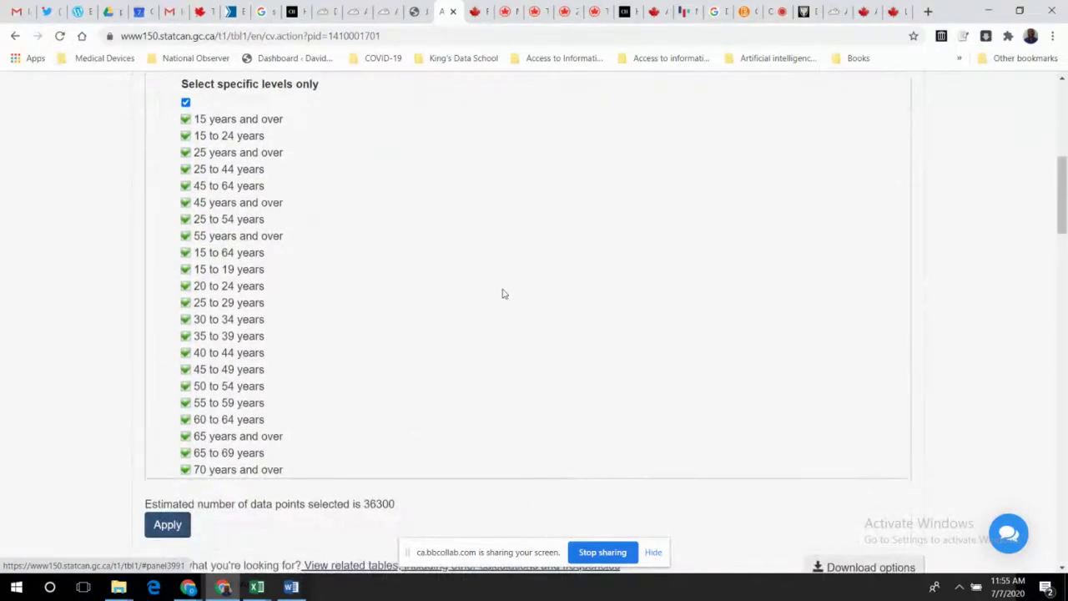
pyautogui.scroll(2, 503, 293)
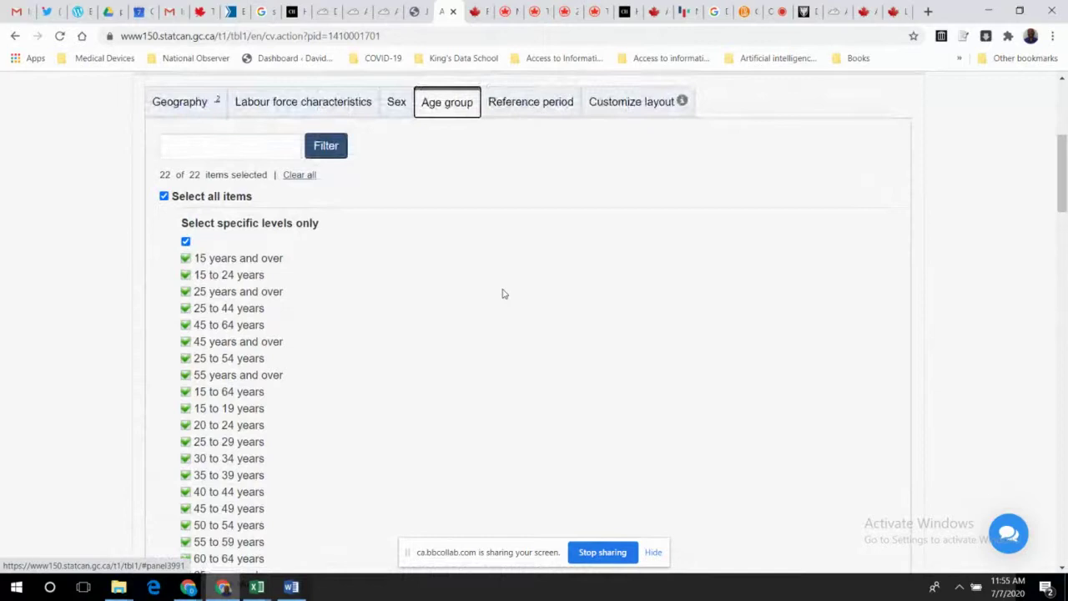
pyautogui.scroll(-1, 503, 293)
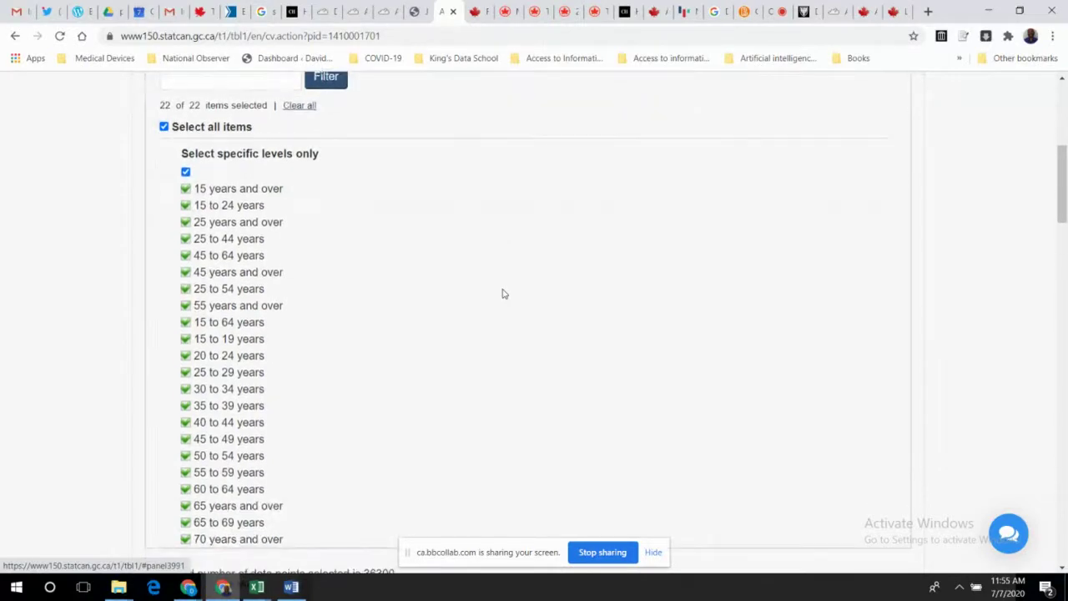
pyautogui.scroll(1, 503, 293)
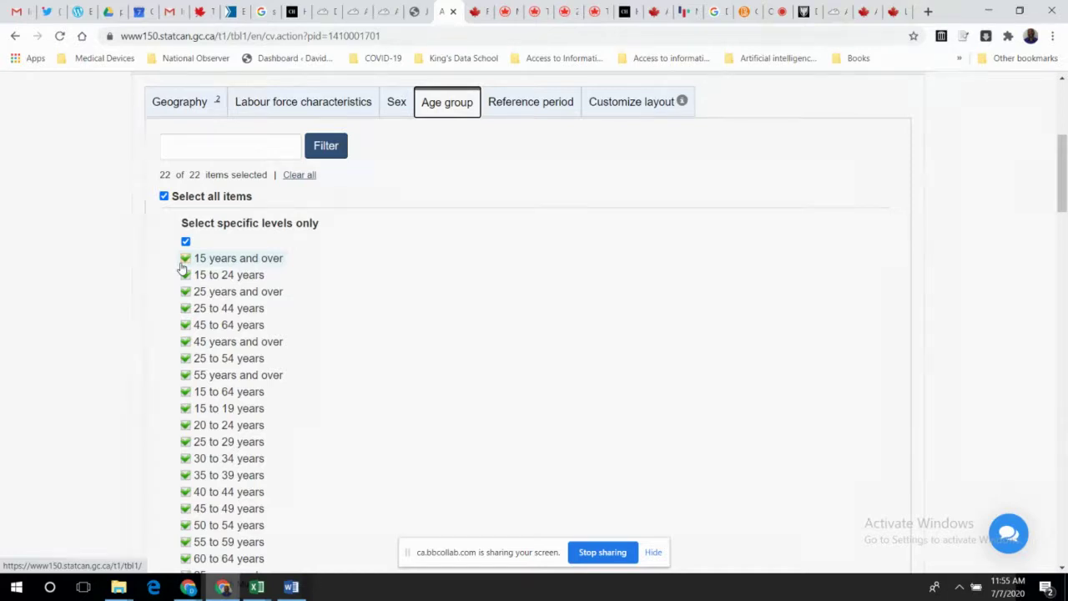
pyautogui.scroll(-2, 465, 408)
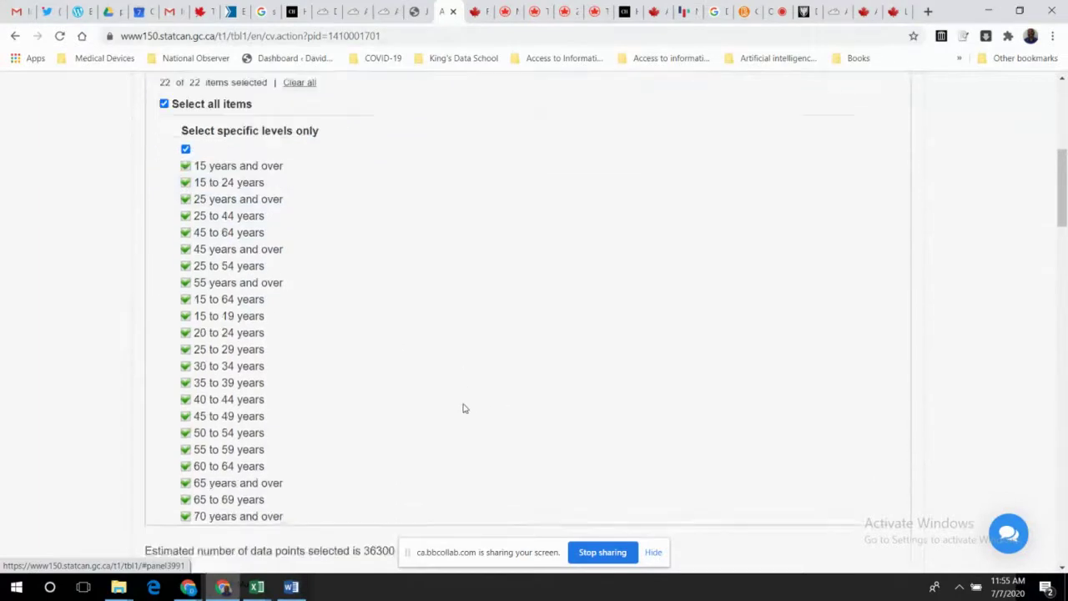
pyautogui.scroll(2, 405, 446)
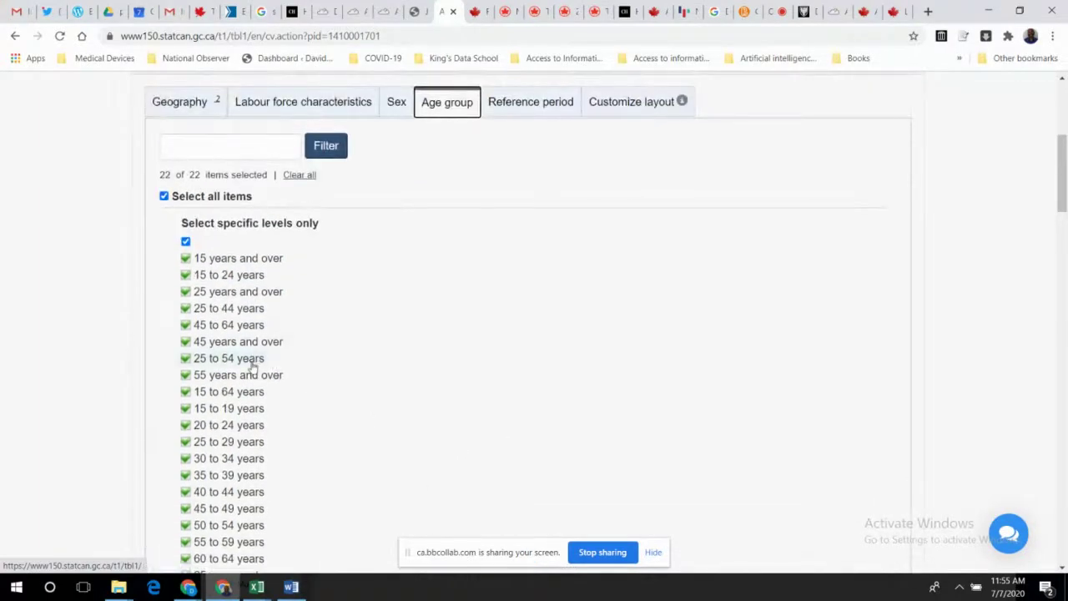
pyautogui.scroll(-2, 258, 401)
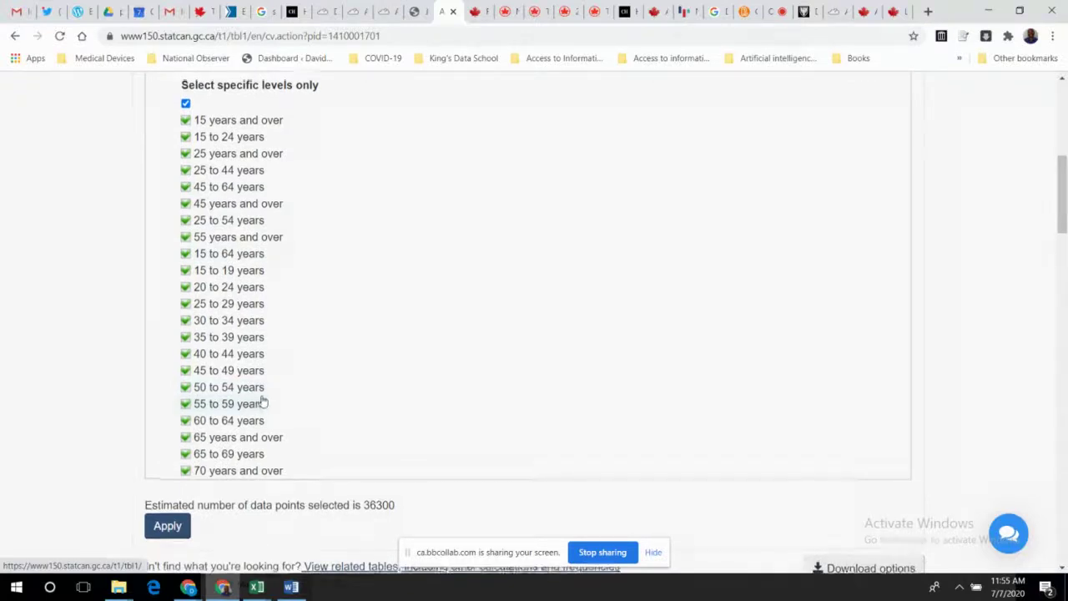
pyautogui.scroll(1, 260, 402)
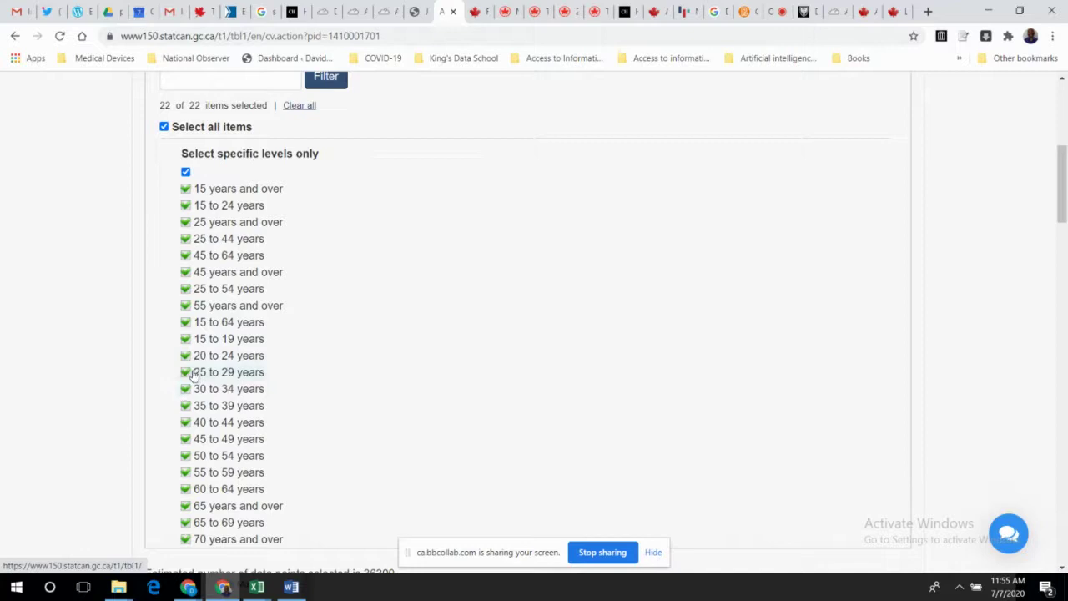
pyautogui.scroll(-1, 326, 417)
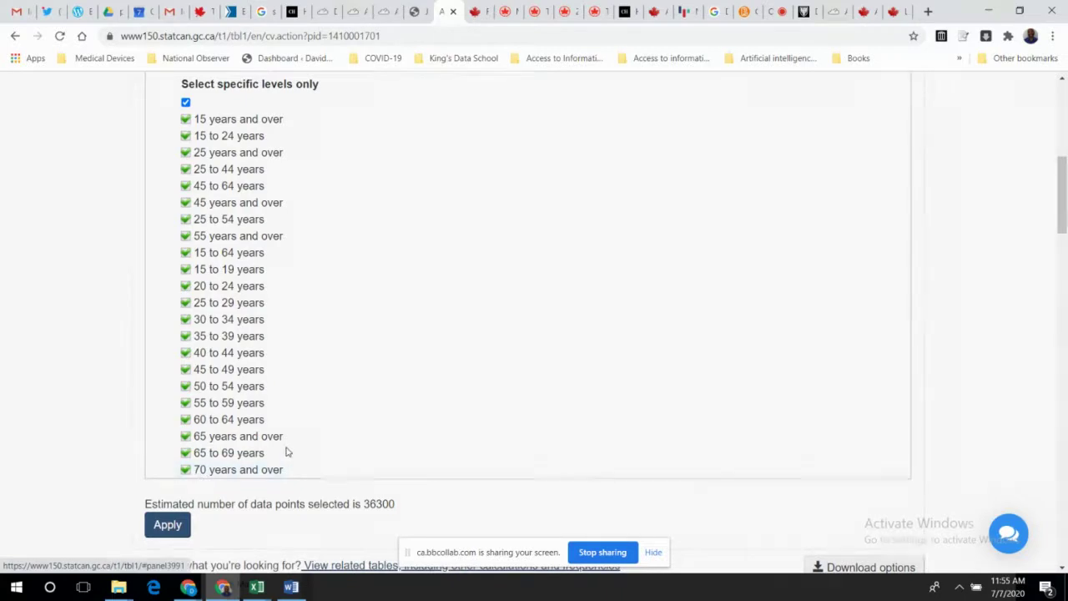
pyautogui.scroll(2, 286, 452)
pyautogui.scroll(-1, 286, 451)
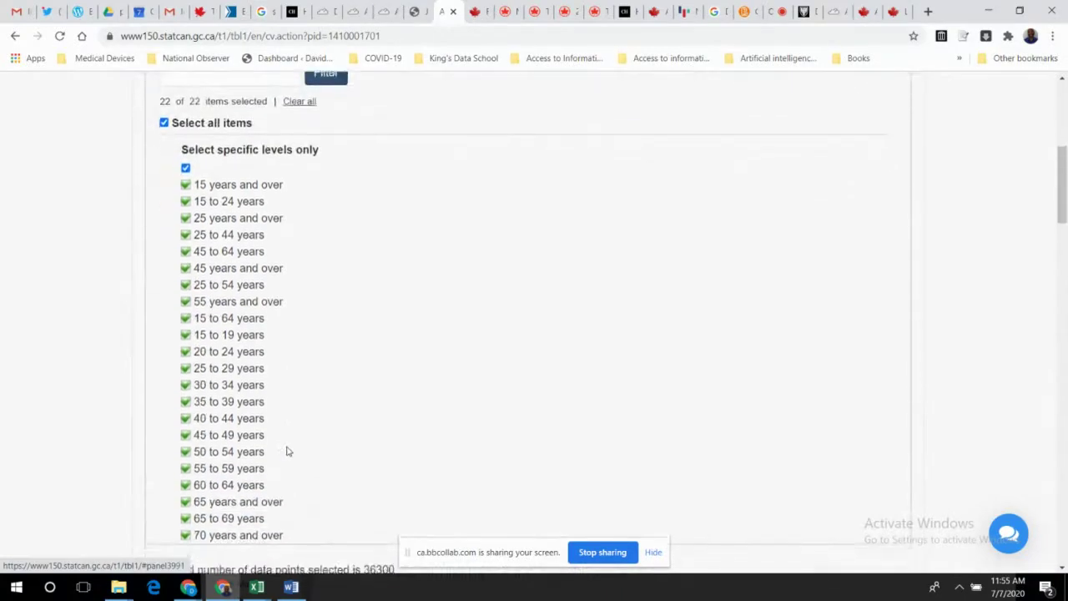
pyautogui.scroll(-2, 286, 449)
pyautogui.scroll(3, 286, 450)
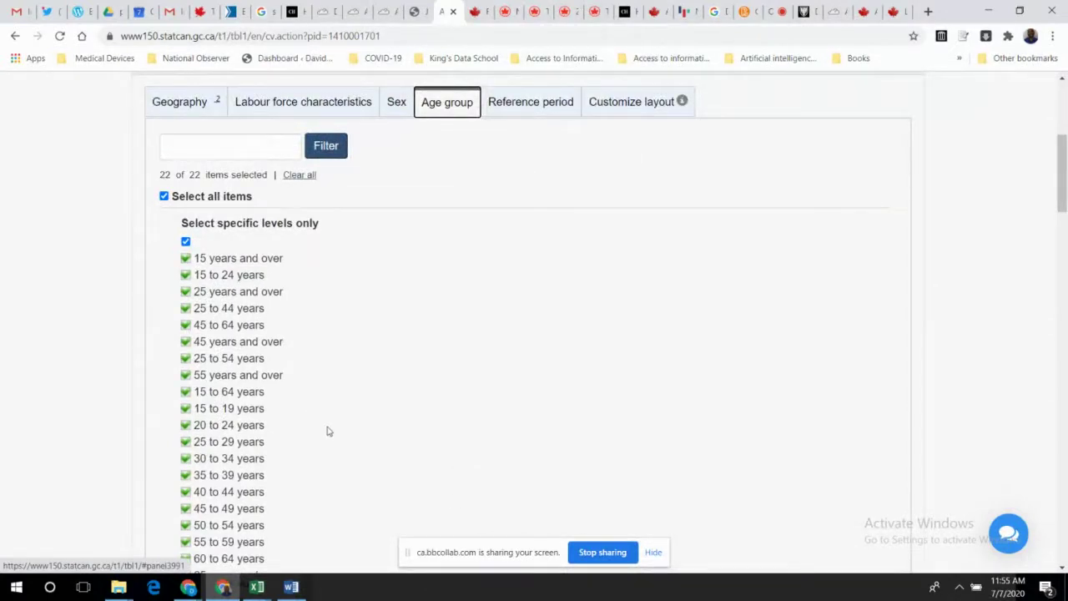
# Set the start of the table's reference period to May 2019
pyautogui.click(532, 101)
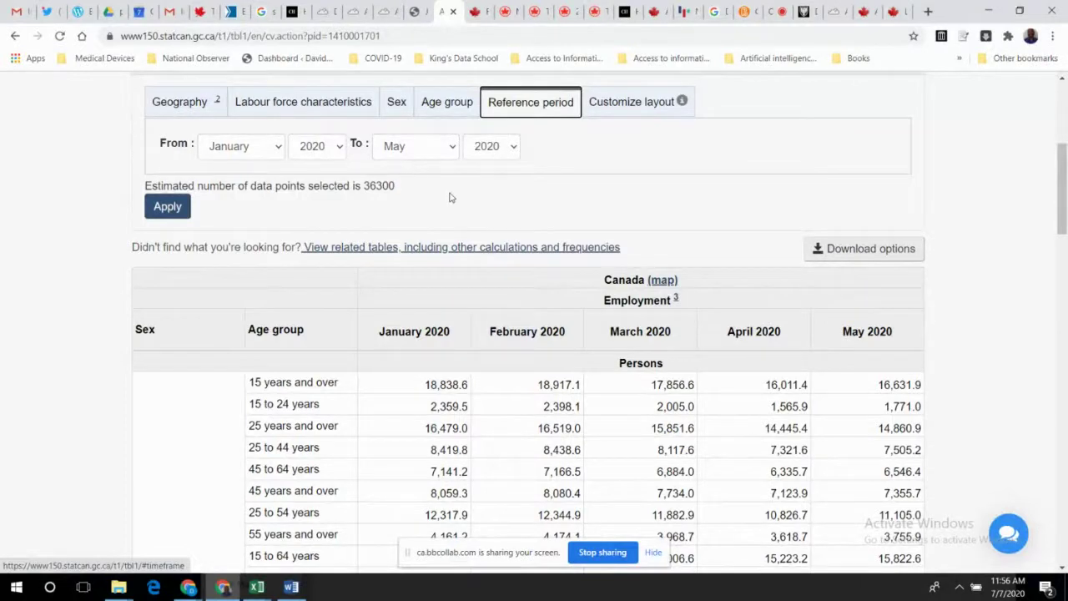
pyautogui.click(340, 149)
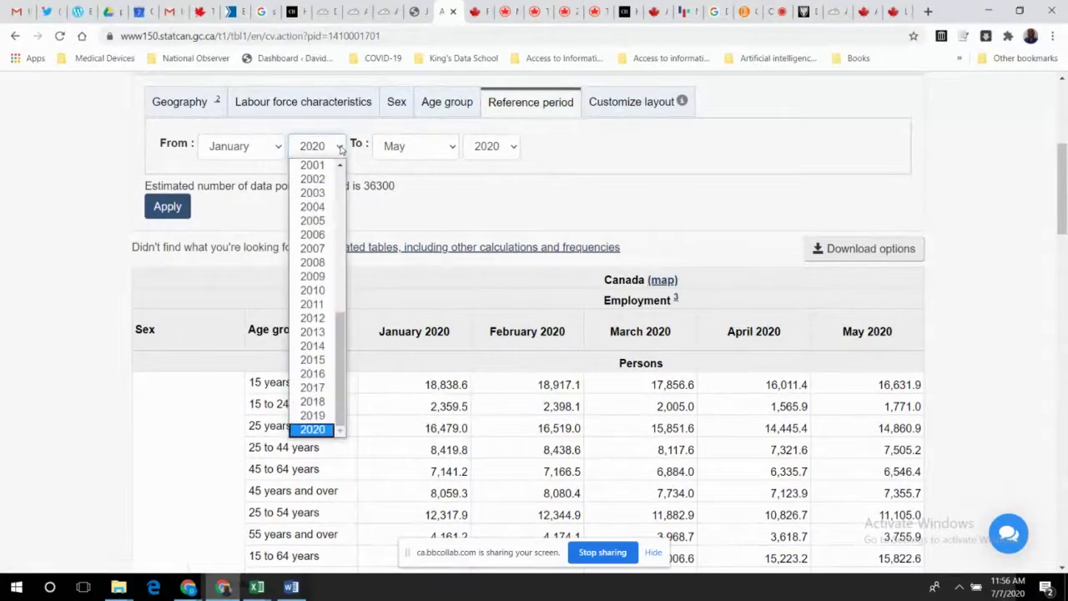
pyautogui.click(328, 417)
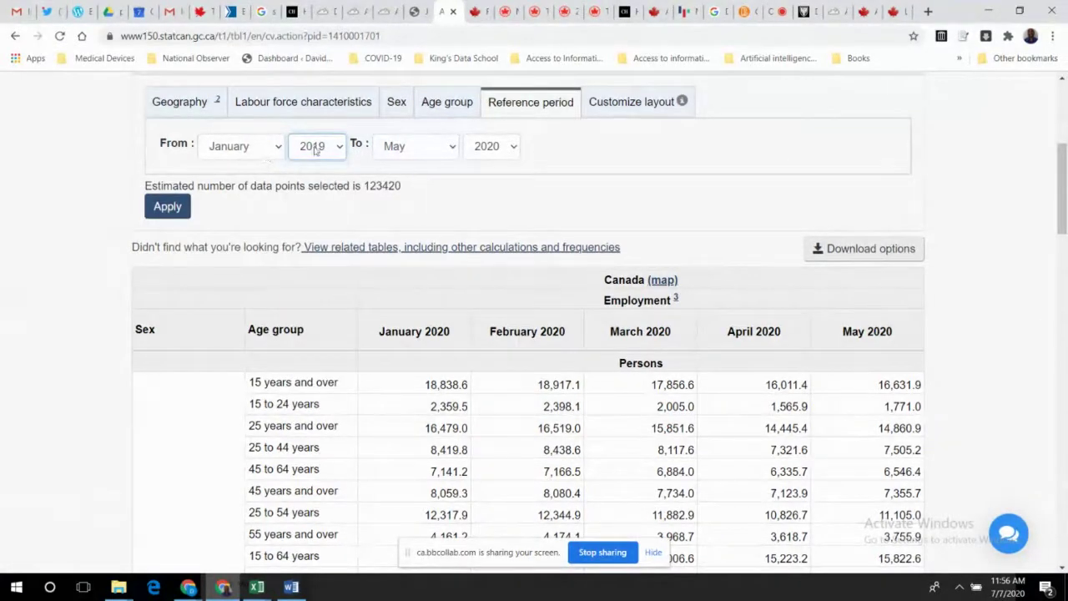
pyautogui.click(341, 150)
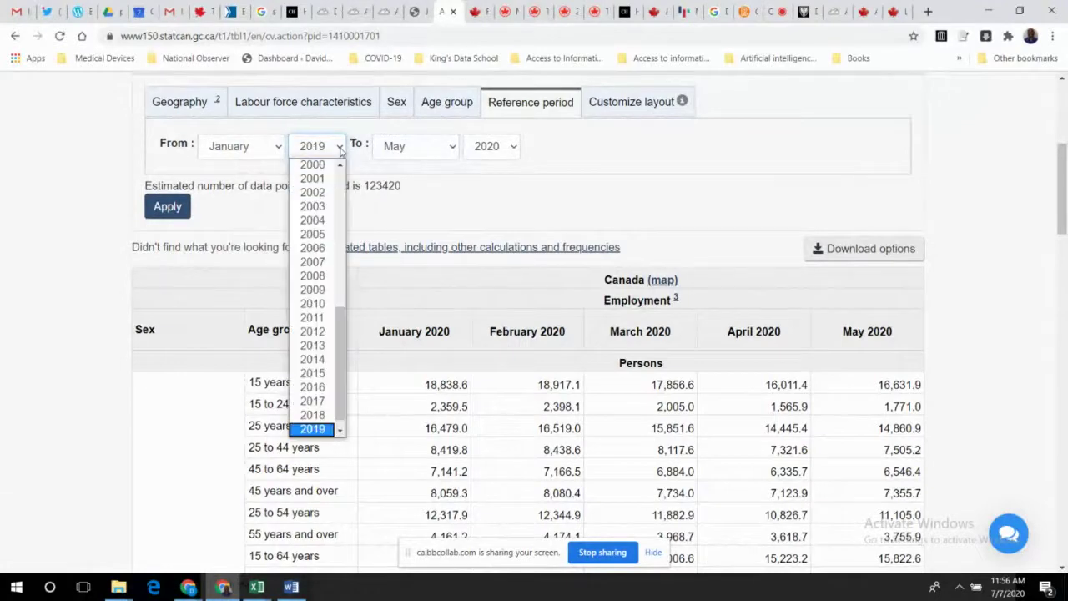
pyautogui.click(278, 148)
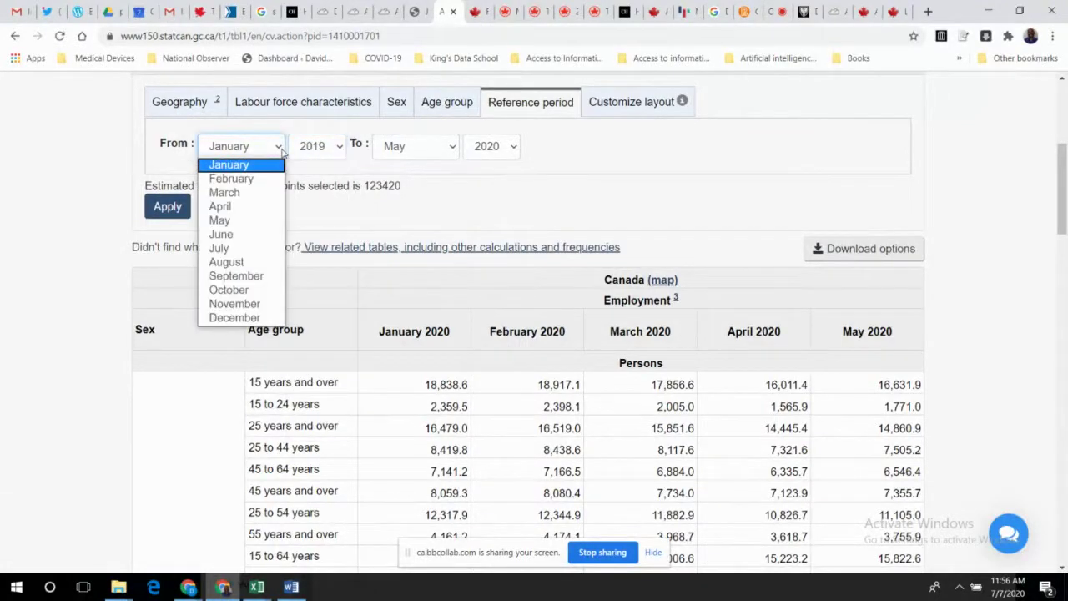
pyautogui.click(243, 223)
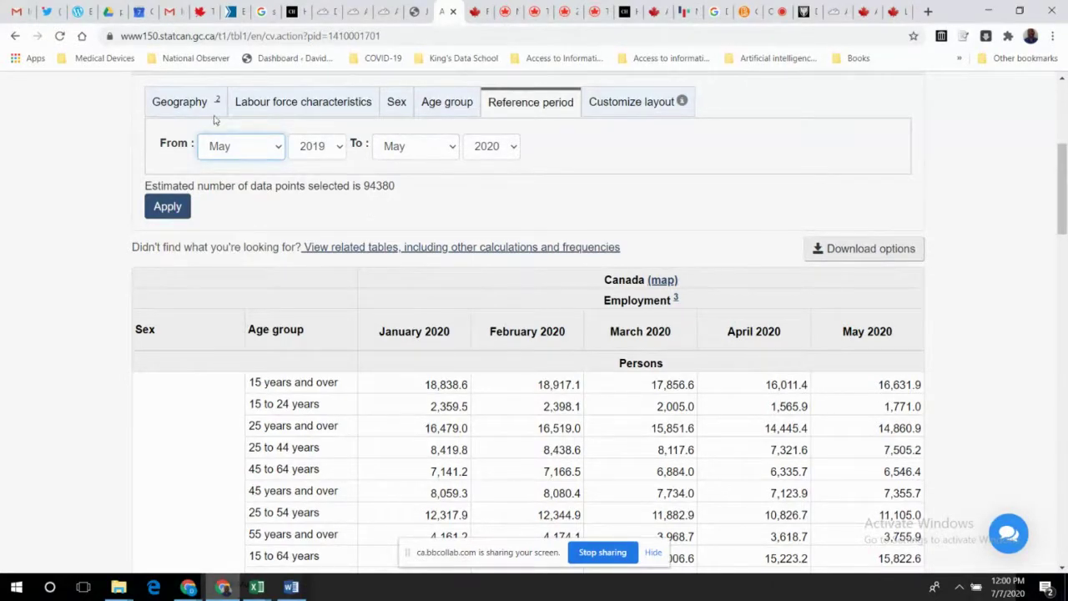
# Review the Geography, Labour force characteristics, Sex, Age group and Reference period selections, and apply them to the table
pyautogui.click(188, 103)
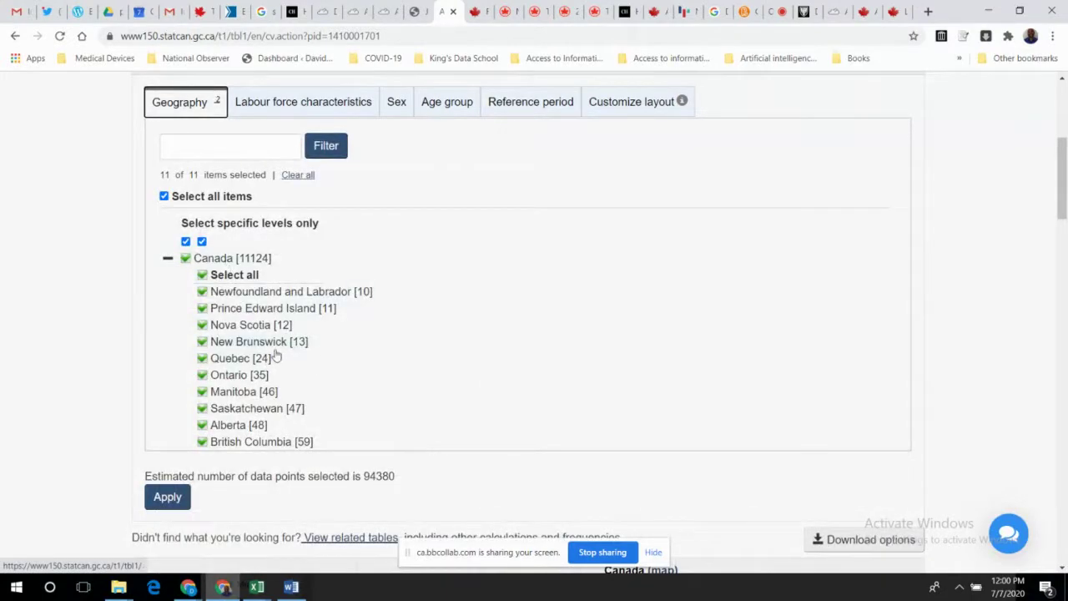
pyautogui.click(310, 102)
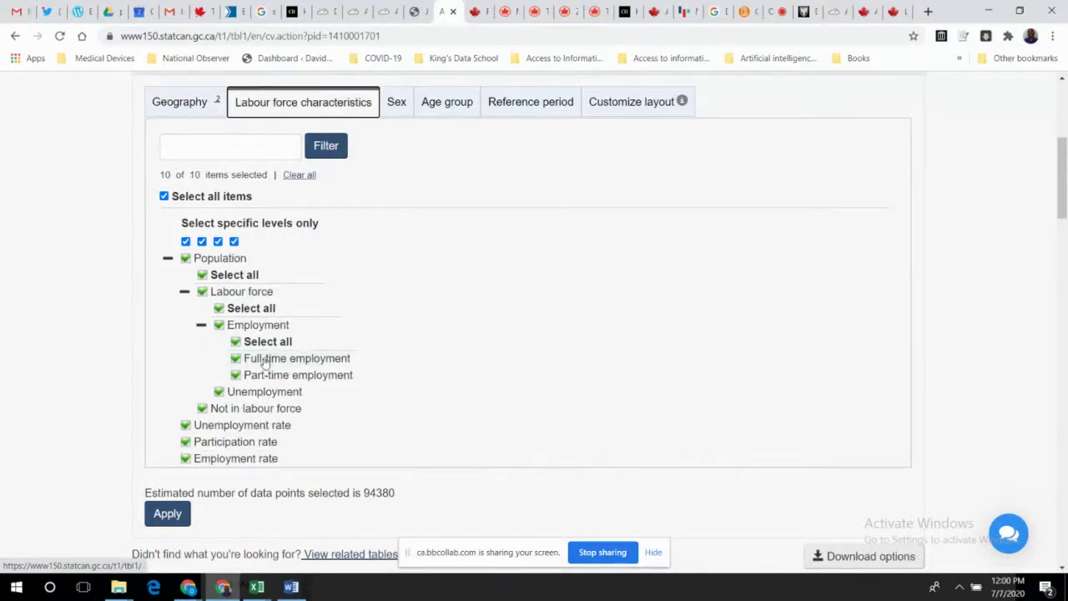
pyautogui.click(397, 107)
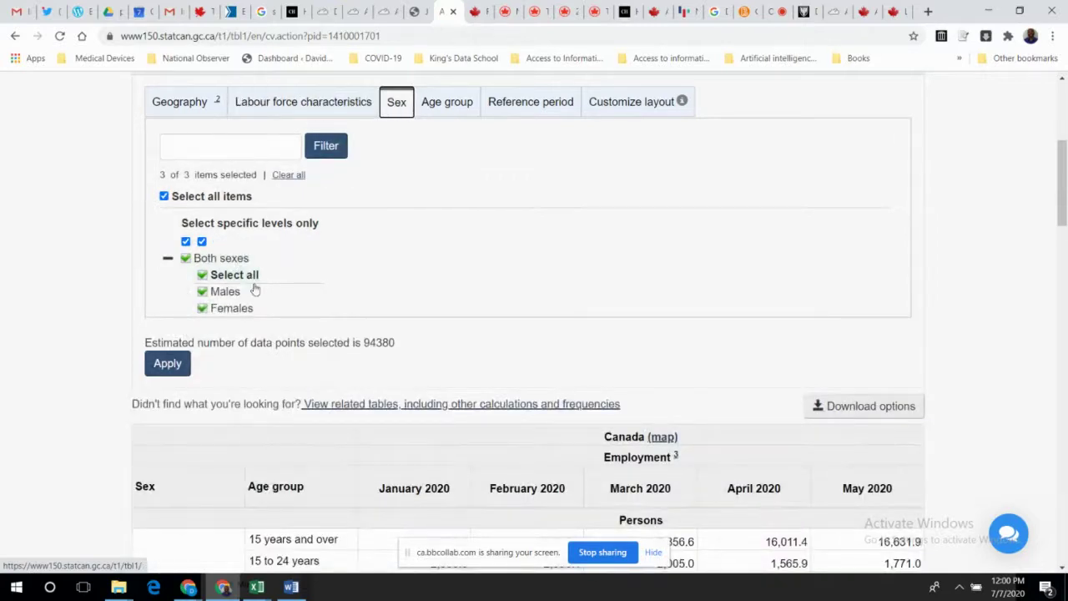
pyautogui.click(450, 106)
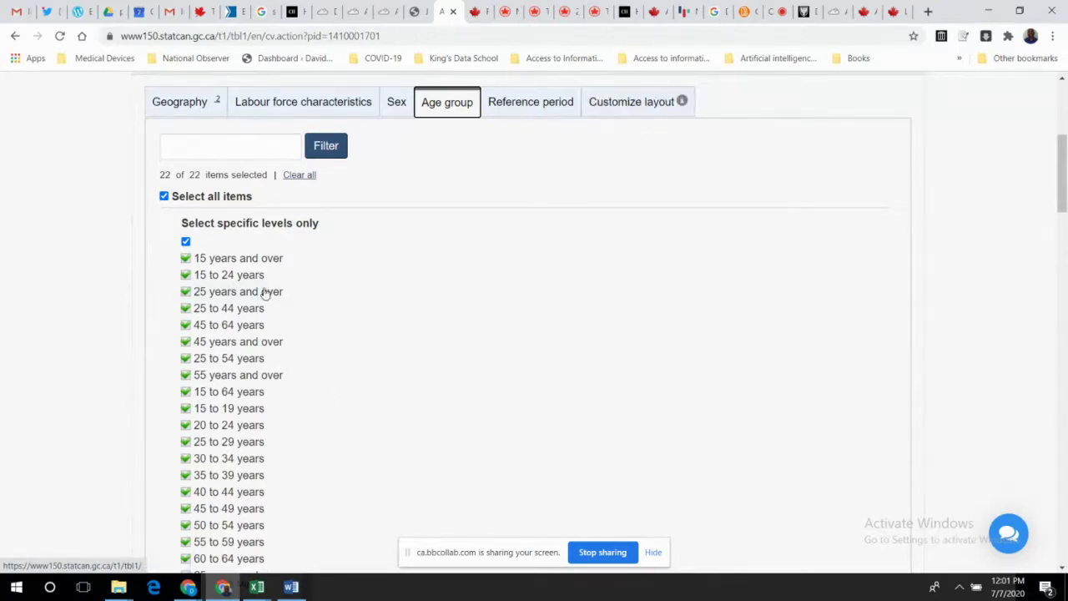
pyautogui.click(522, 108)
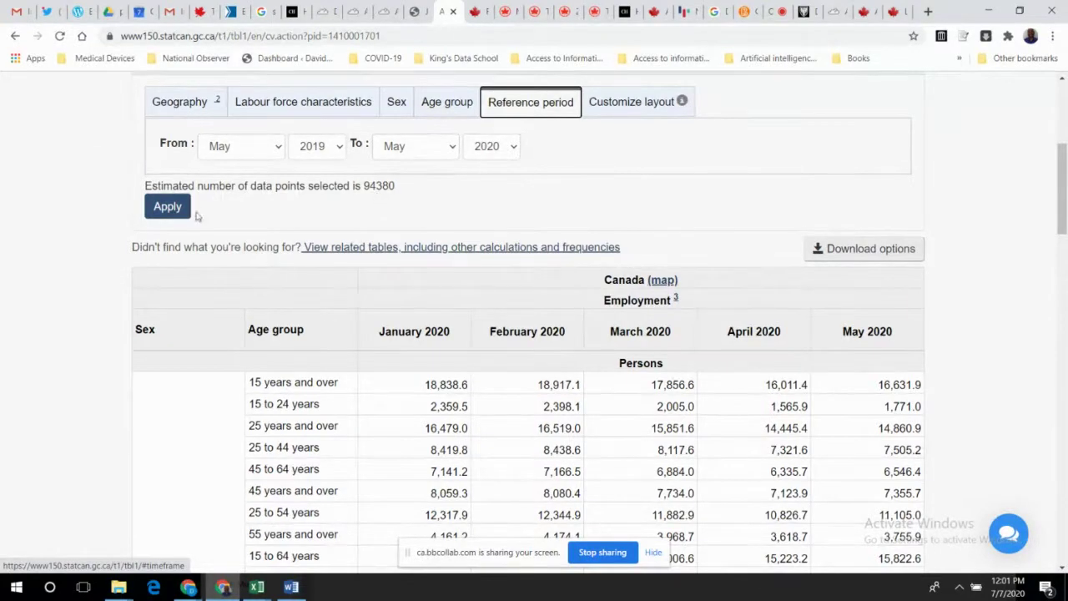
pyautogui.click(168, 207)
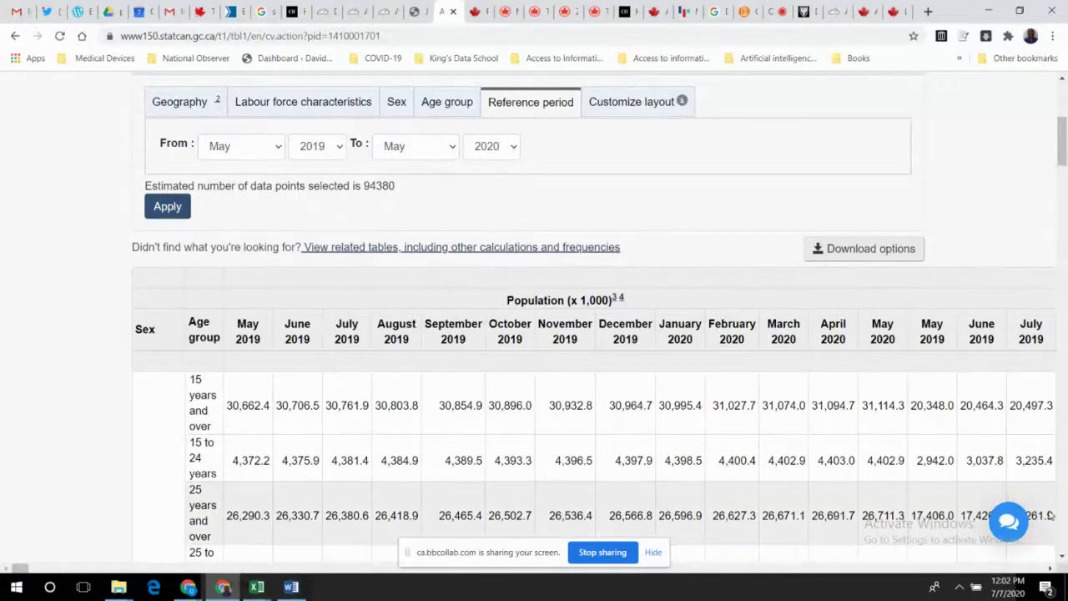
# Look across the customized table's monthly columns from Population to Employment, and review the available download options
pyautogui.click(1051, 568)
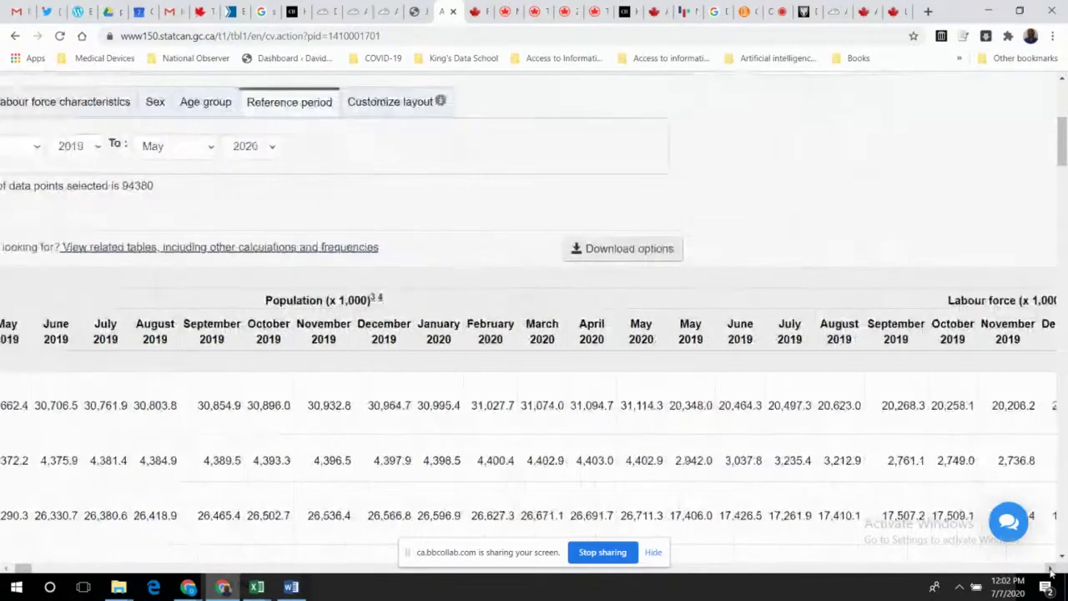
pyautogui.moveTo(1051, 569); pyautogui.dragTo(1051, 569)
pyautogui.click(42, 569)
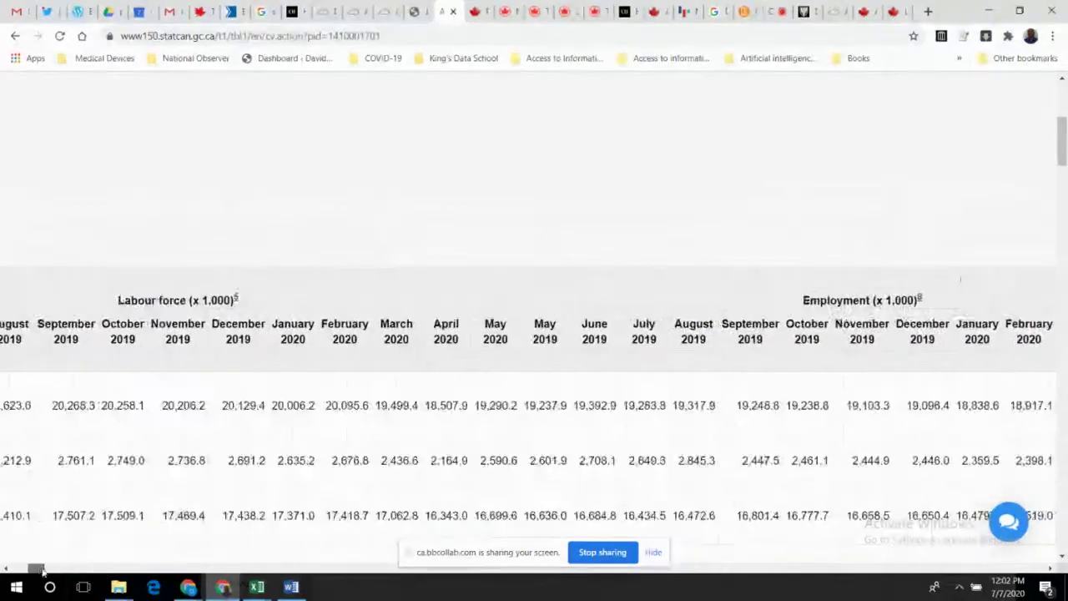
pyautogui.moveTo(42, 569); pyautogui.dragTo(23, 567)
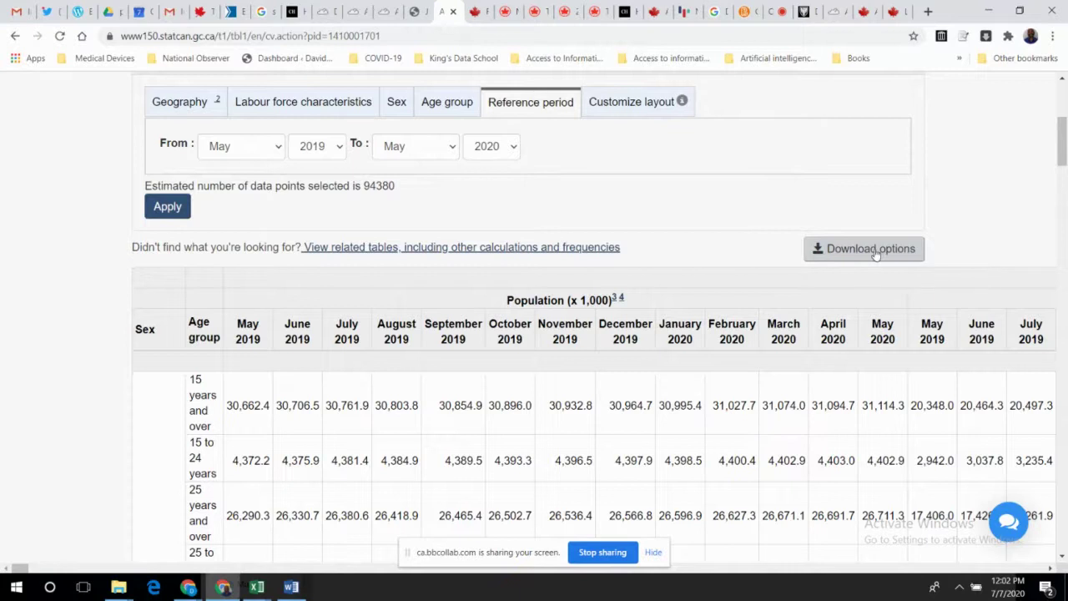
pyautogui.click(876, 250)
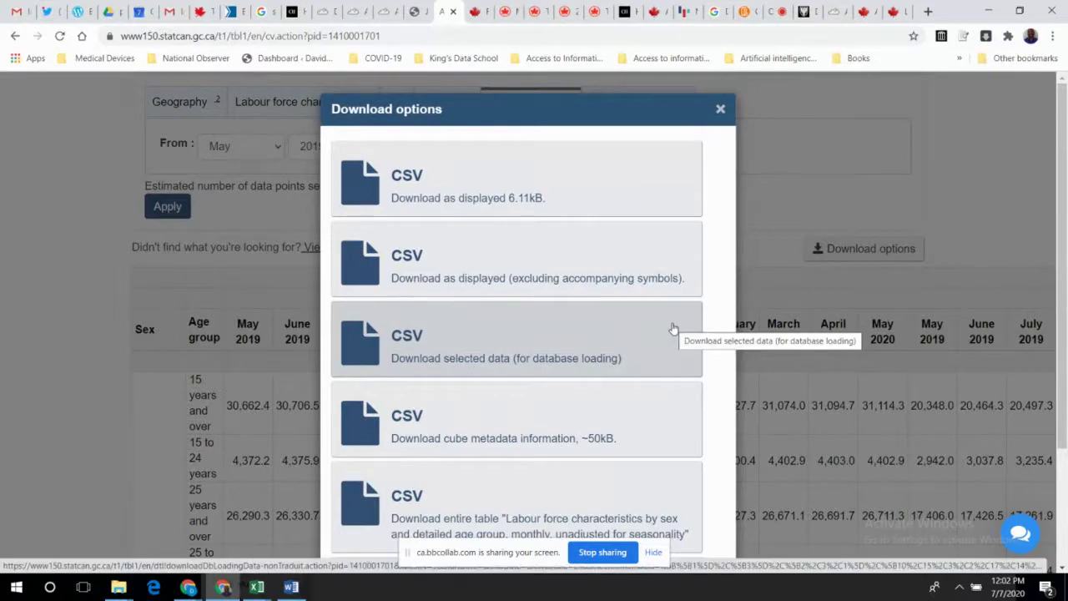
pyautogui.click(722, 109)
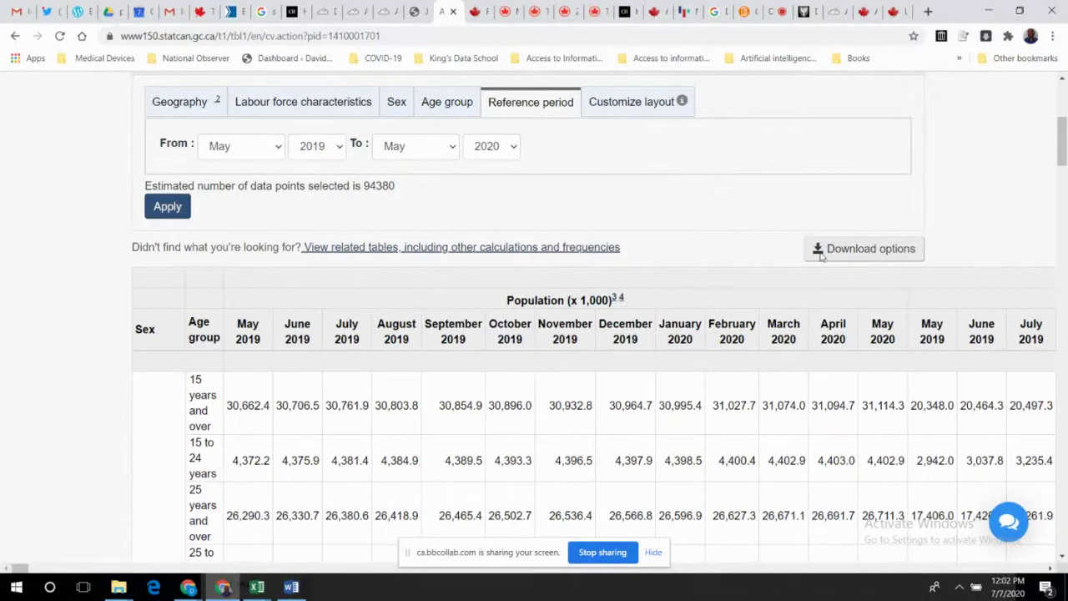
# Download the selected data for database loading as CSV, choosing the July 7 folder inside Kings 2020 as the destination
pyautogui.click(871, 250)
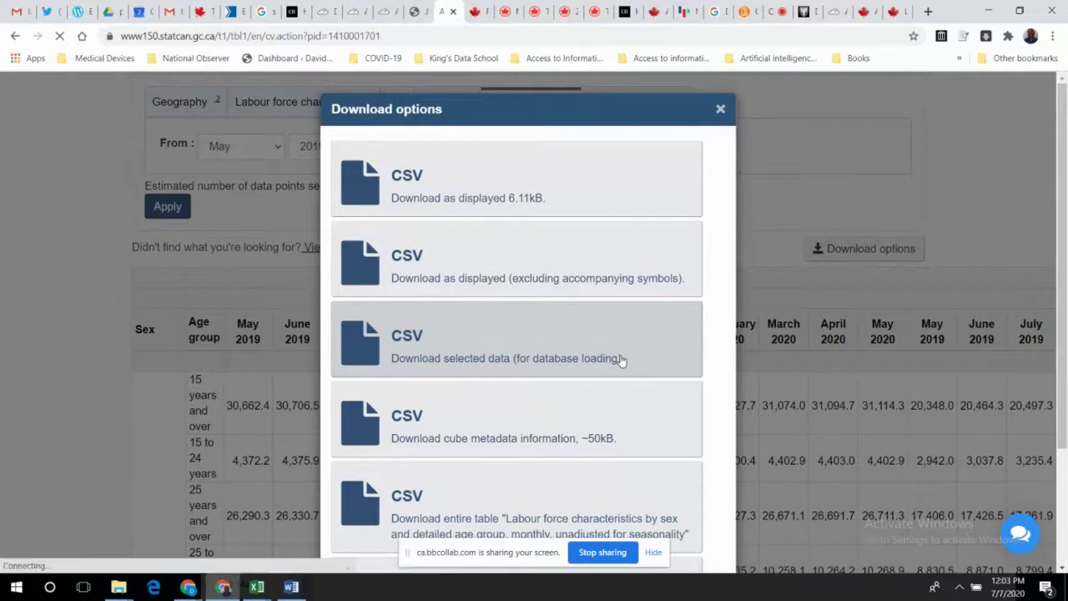
pyautogui.click(474, 348)
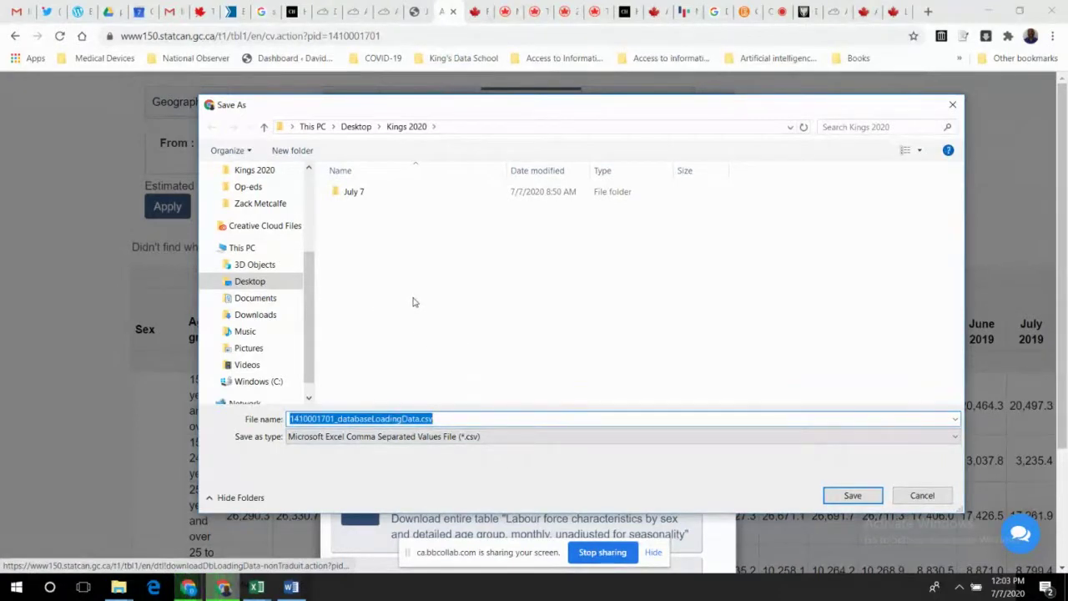
pyautogui.doubleClick(347, 197)
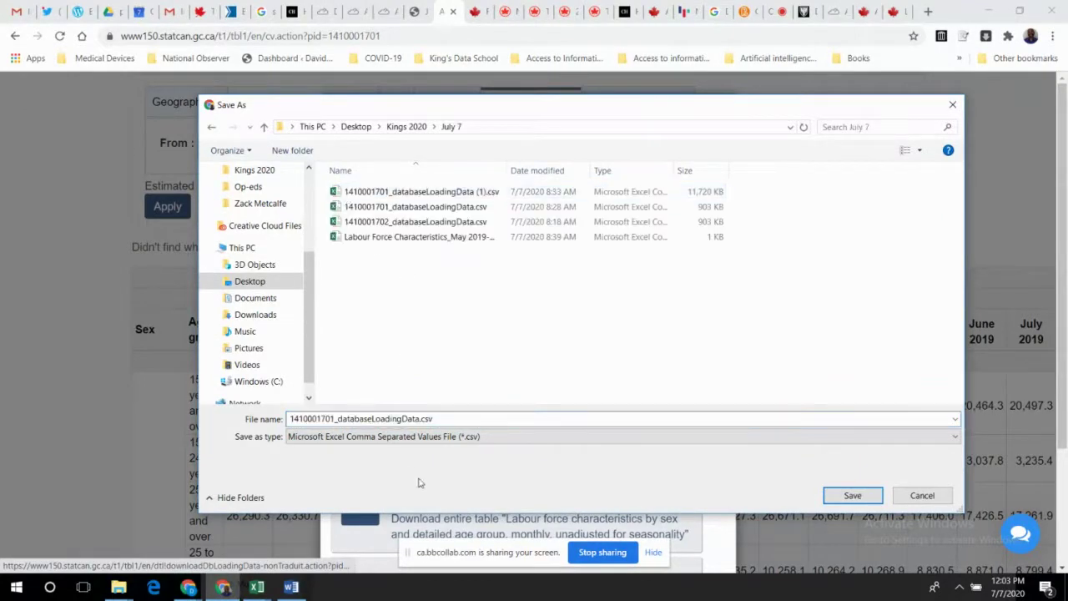
# Shorten the download's file name to 1410001701.csv by removing the databaseLoadingData part
pyautogui.click(422, 420)
pyautogui.click(421, 419)
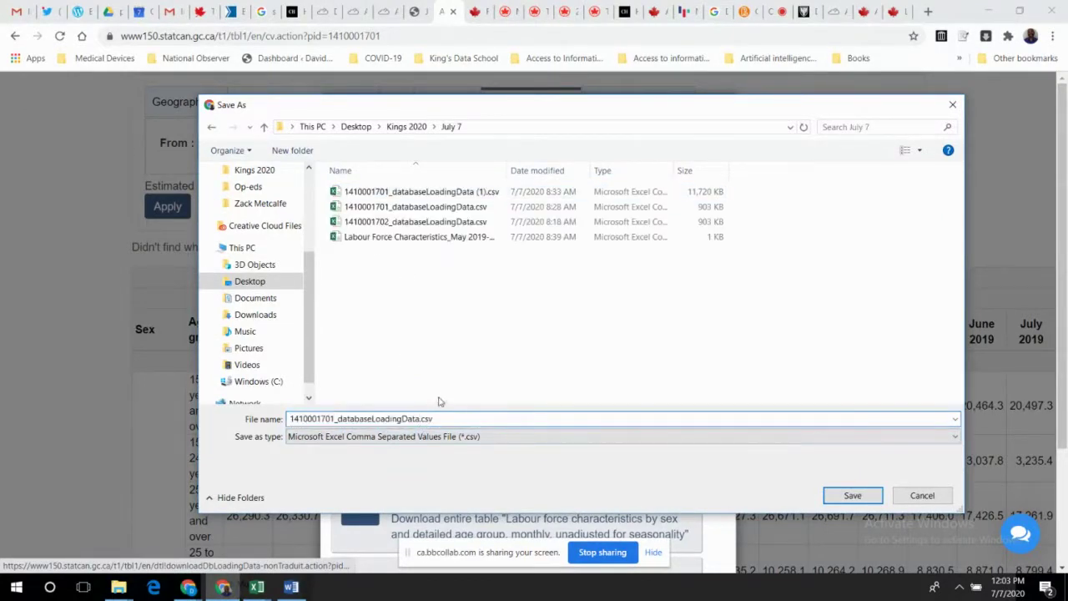
pyautogui.write('_updated')
pyautogui.press('BackSpace')
pyautogui.press('BackSpace')
pyautogui.press('BackSpace')
pyautogui.press('BackSpace')
pyautogui.press('BackSpace')
pyautogui.press('BackSpace')
pyautogui.press('BackSpace')
pyautogui.press('BackSpace')
pyautogui.press('BackSpace')
pyautogui.press('BackSpace')
pyautogui.press('BackSpace')
pyautogui.press('BackSpace')
pyautogui.press('BackSpace')
pyautogui.press('BackSpace')
pyautogui.press('BackSpace')
pyautogui.press('BackSpace')
pyautogui.press('BackSpace')
pyautogui.press('BackSpace')
pyautogui.press('BackSpace')
pyautogui.press('BackSpace')
pyautogui.press('BackSpace')
pyautogui.press('BackSpace')
pyautogui.press('BackSpace')
pyautogui.press('BackSpace')
pyautogui.press('BackSpace')
pyautogui.press('BackSpace')
pyautogui.hotkey('shift', 'Left')
pyautogui.hotkey('shift', 'Left')
pyautogui.hotkey('shift', 'Left')
pyautogui.hotkey('shift', 'Left')
pyautogui.hotkey('shift', 'Left')
pyautogui.hotkey('shift', 'Left')
pyautogui.hotkey('shift', 'Left')
pyautogui.hotkey('shift', 'Left')
pyautogui.hotkey('shift', 'Left')
pyautogui.hotkey('shift', 'Left')
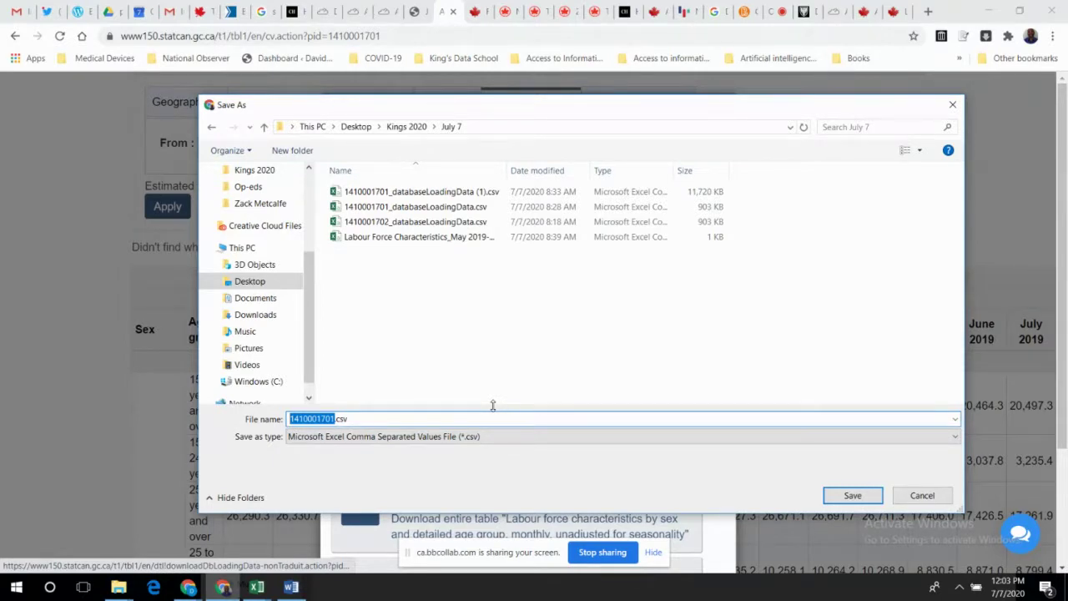
# Prefix the file name with "Labour Force Stats May 2020_" and save the CSV
pyautogui.press('Home')
pyautogui.write('Labour')
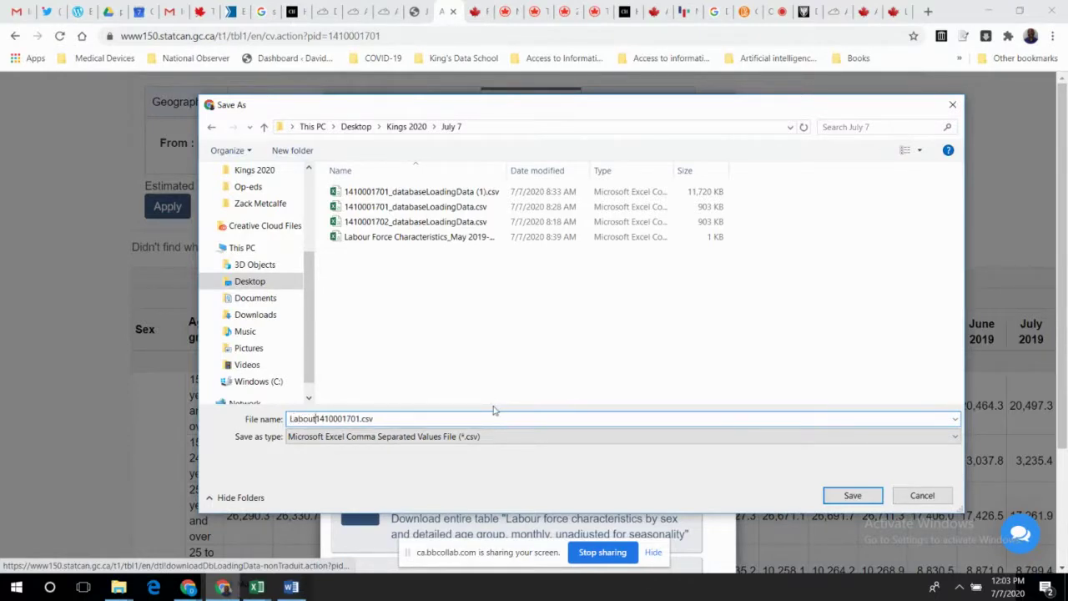
pyautogui.press('BackSpace')
pyautogui.write('r Force Stats')
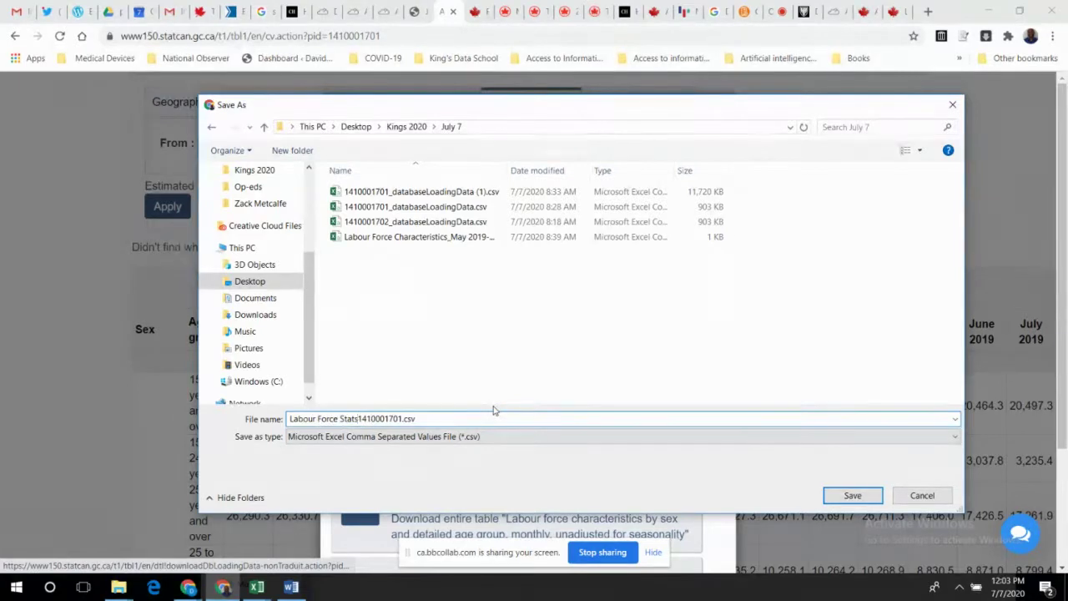
pyautogui.write(' May 2020')
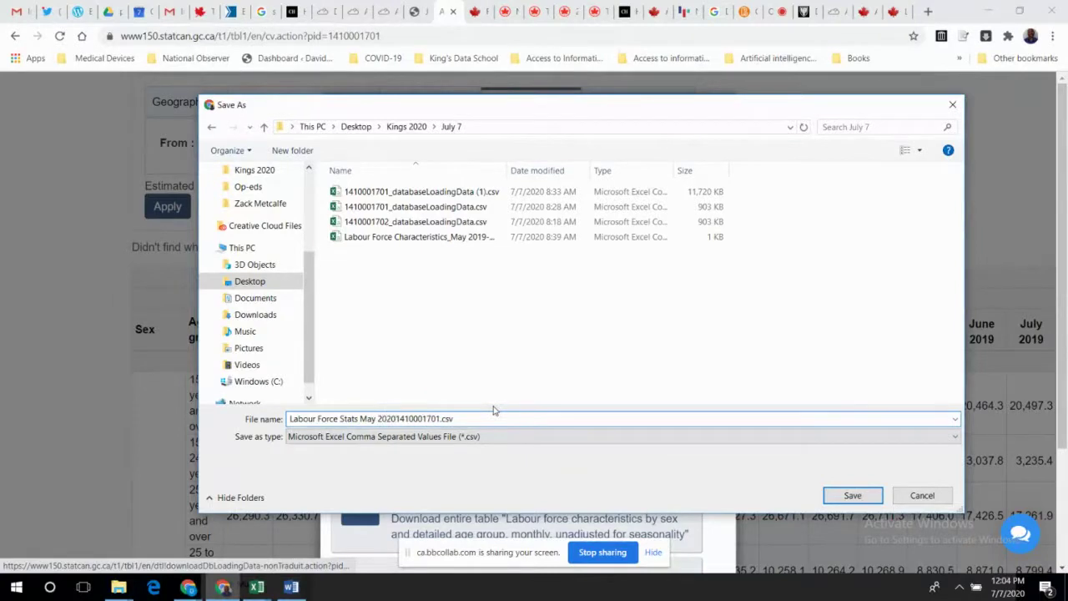
pyautogui.write('_')
pyautogui.click(862, 496)
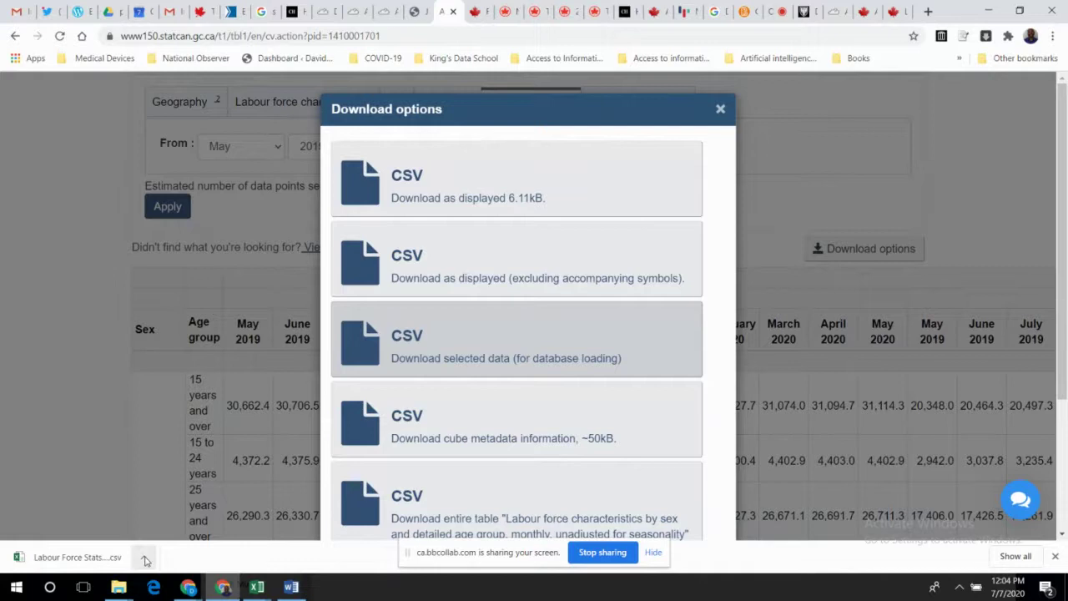
# Show the downloaded CSV in its folder with the Name column widened to fit, and open the file in Excel
pyautogui.click(145, 560)
pyautogui.click(200, 509)
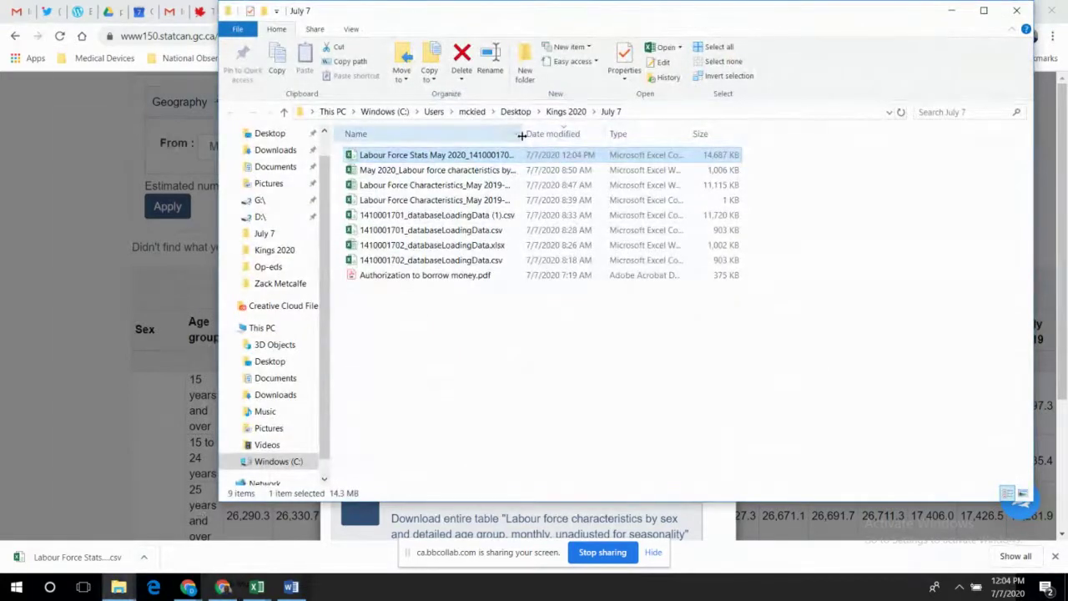
pyautogui.doubleClick(521, 135)
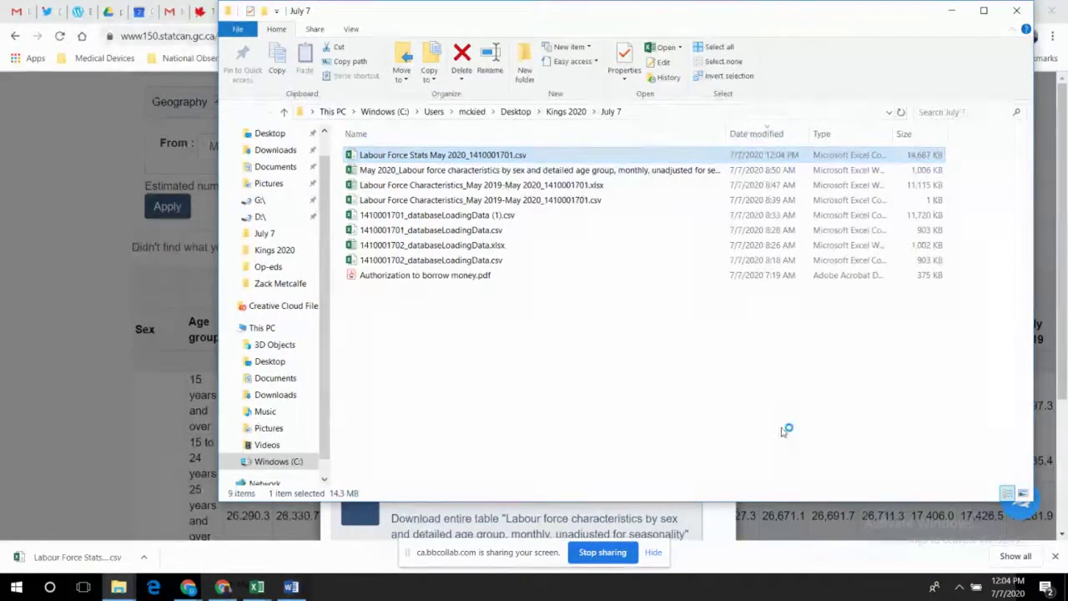
pyautogui.hotkey('alt', 'Tab')
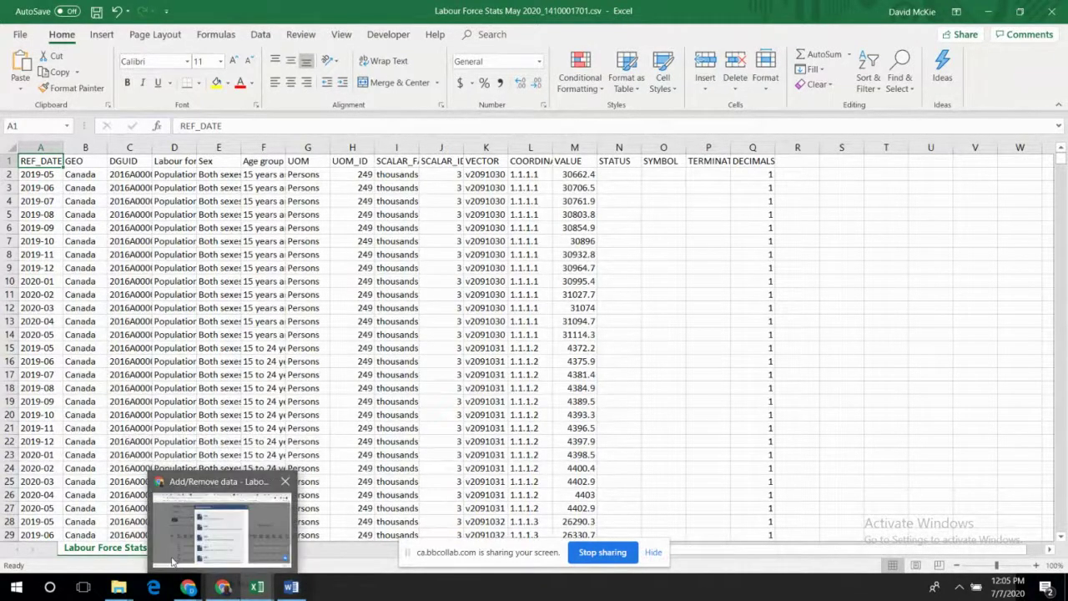
# Switch back to the Statistics Canada page in Chrome, dismiss the download options and copy the table's full web address
pyautogui.click(230, 589)
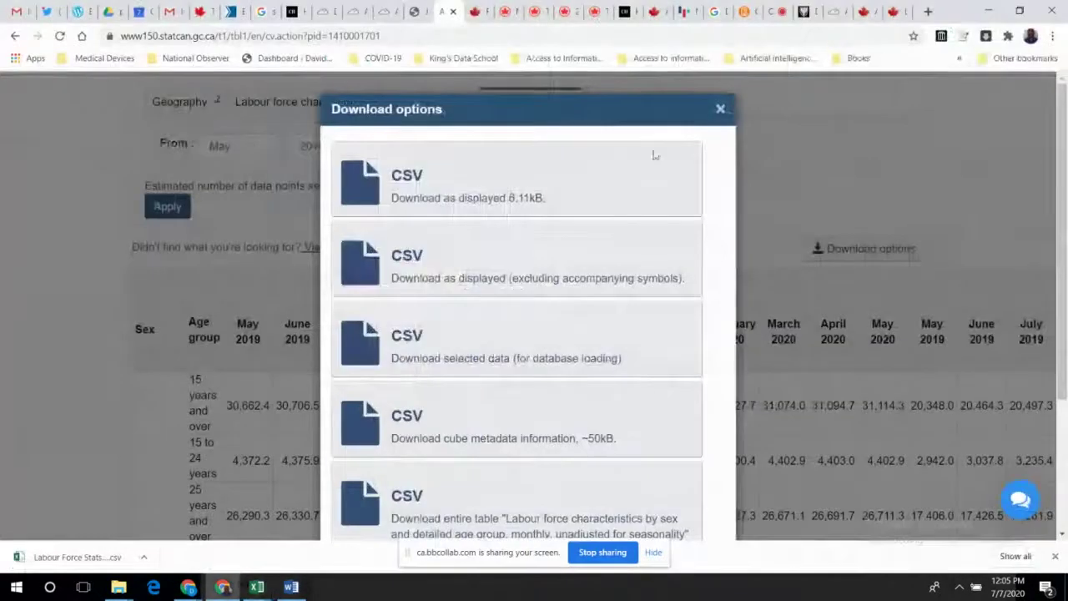
pyautogui.click(720, 111)
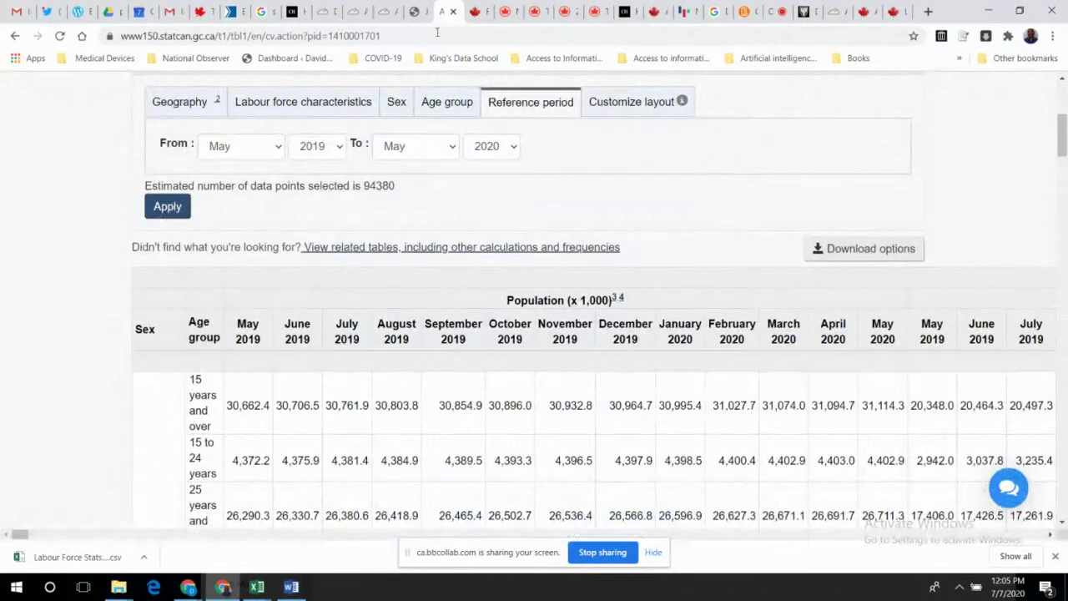
pyautogui.click(408, 36)
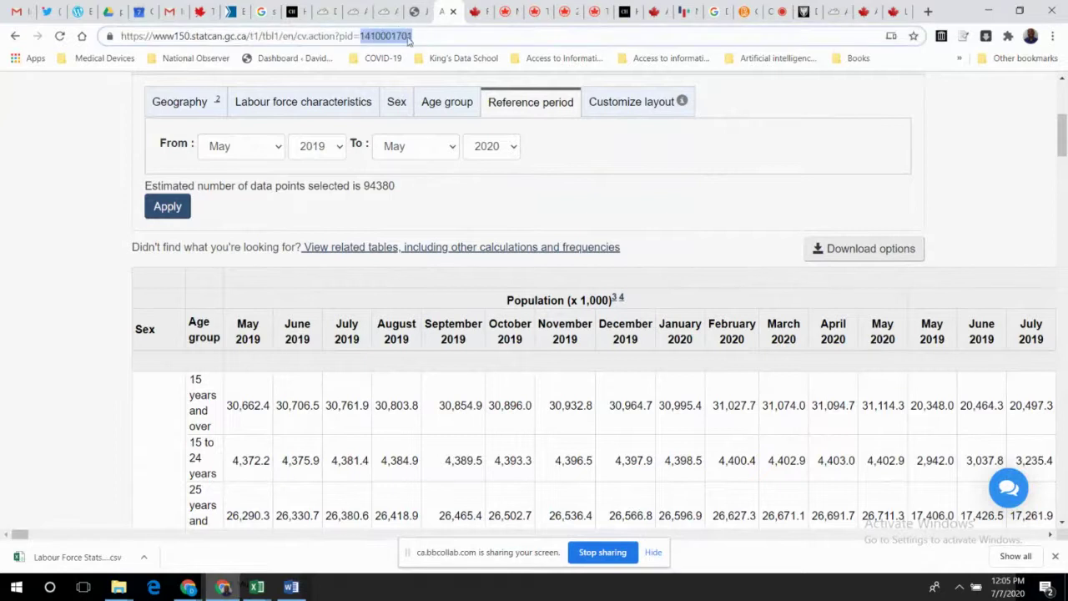
pyautogui.click(425, 36)
pyautogui.moveTo(426, 36); pyautogui.dragTo(118, 36)
pyautogui.hotkey('ctrl', 'c')
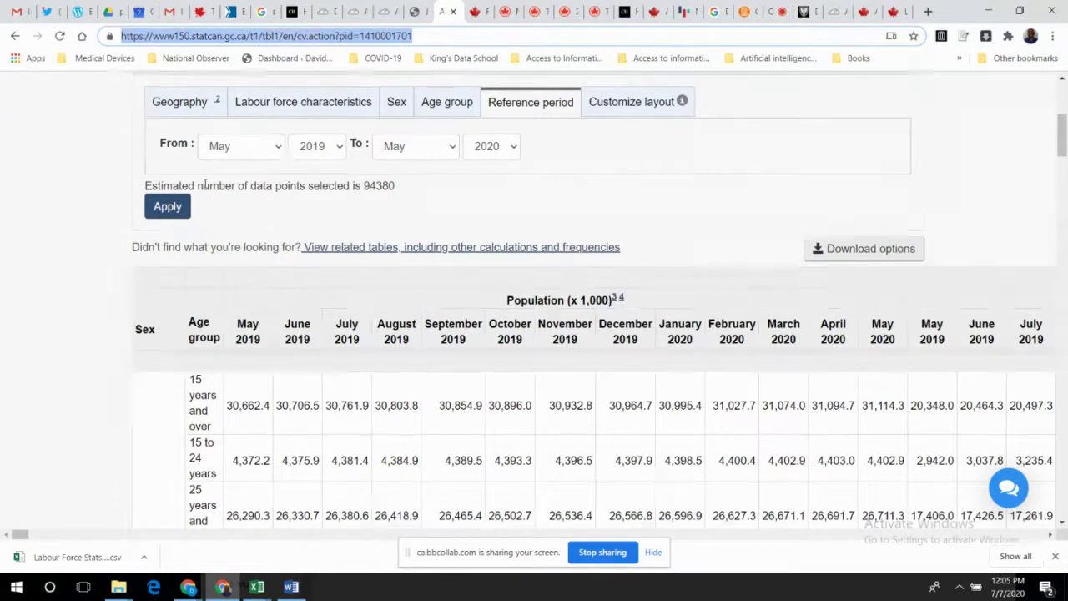
# Close the Kings2020 Class List and Labour Force Characteristics_May 2019-May 2020 workbooks in Excel
pyautogui.moveTo(264, 589)
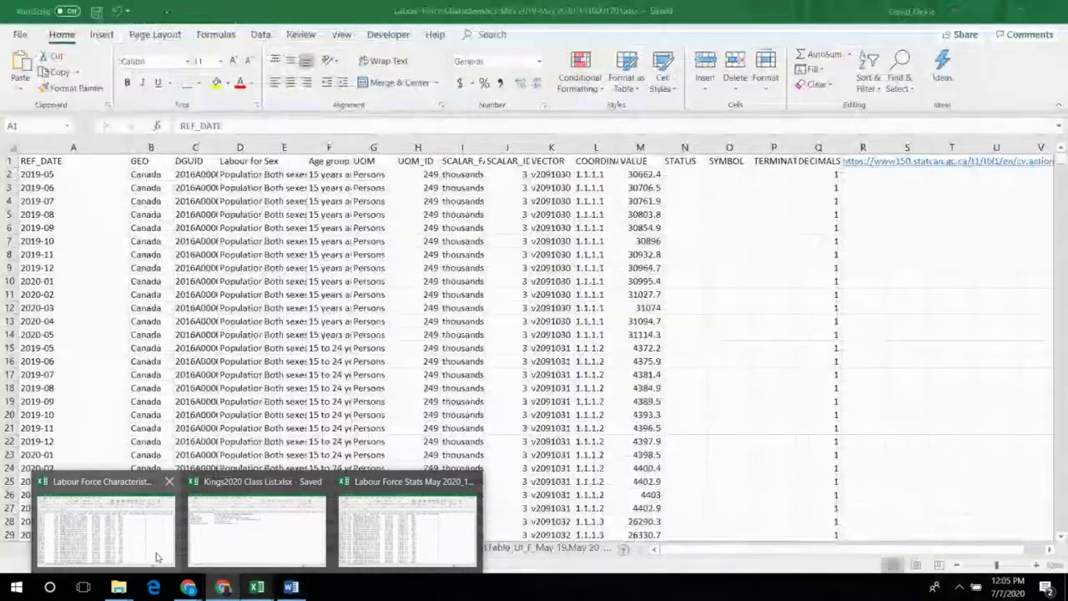
pyautogui.click(156, 555)
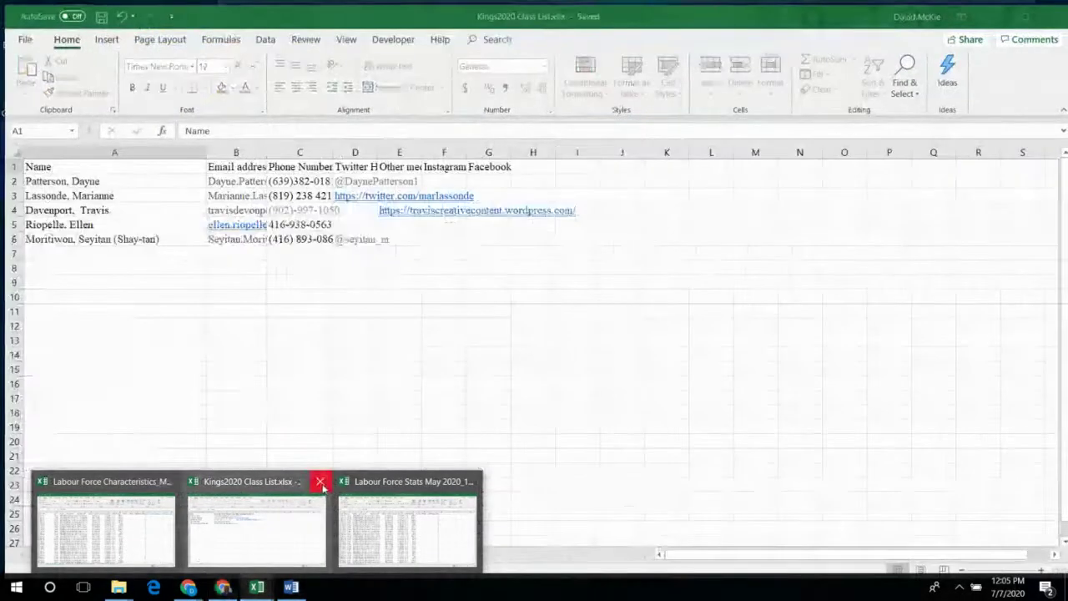
pyautogui.click(322, 482)
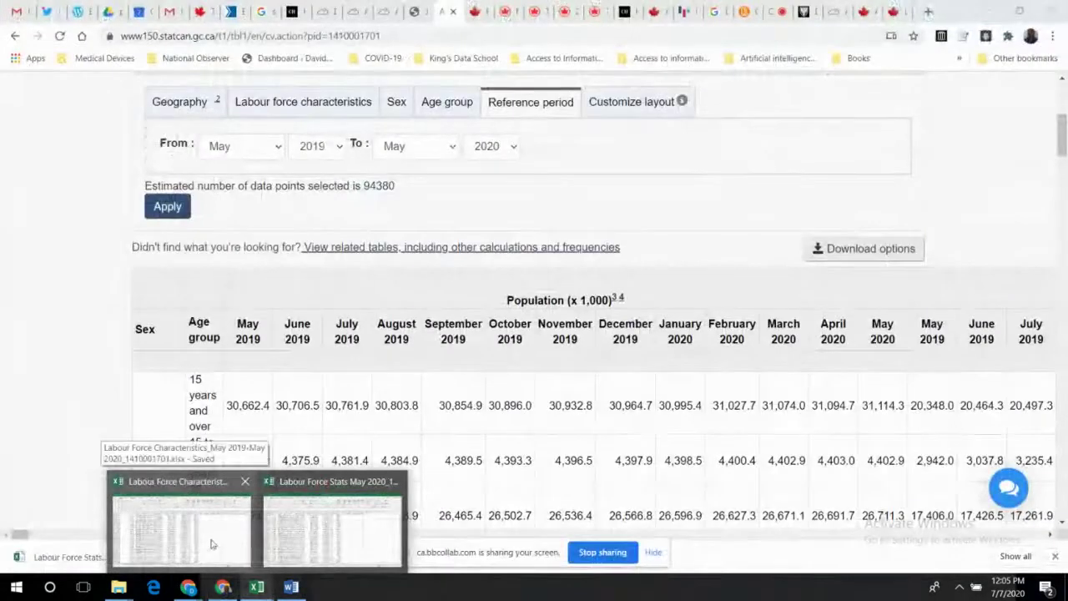
pyautogui.moveTo(211, 543)
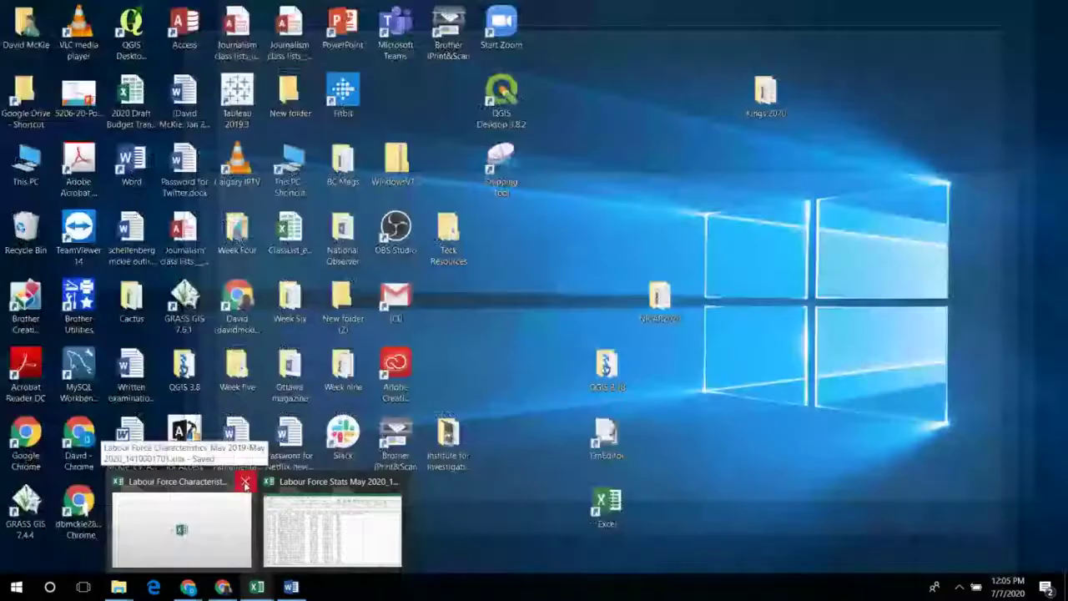
pyautogui.click(239, 482)
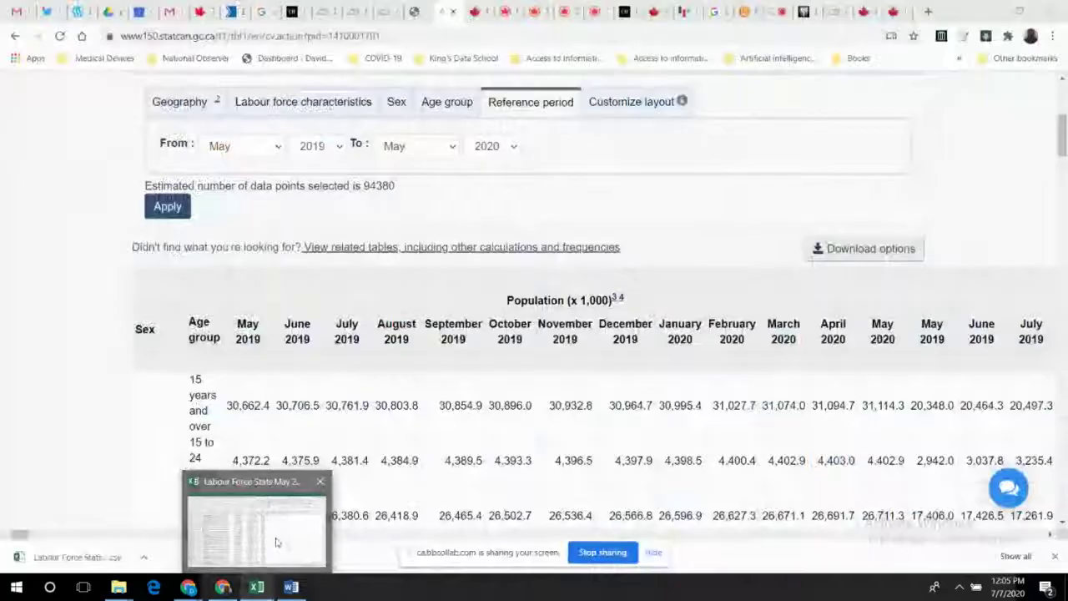
# Paste the copied table address into cell R1 of the Labour Force Stats May 2020_1410001701.csv sheet in Excel
pyautogui.click(278, 542)
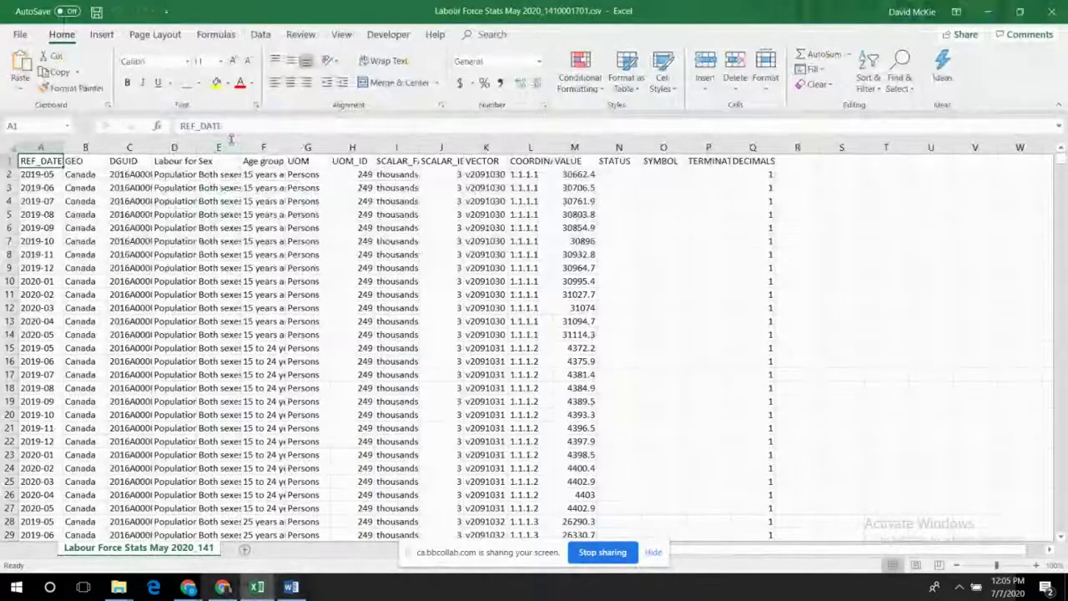
pyautogui.click(800, 161)
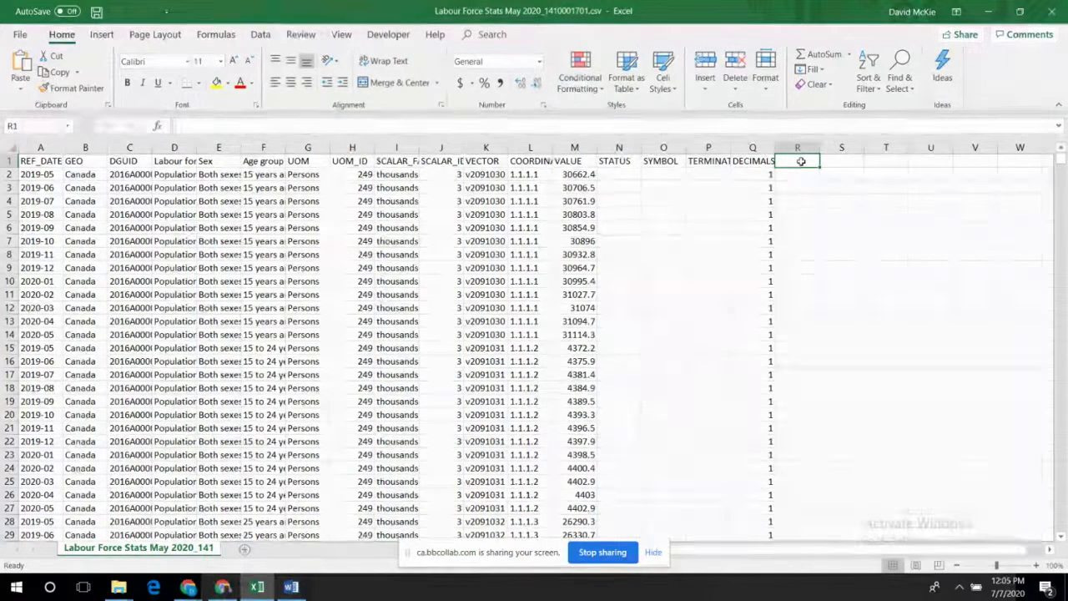
pyautogui.hotkey('ctrl', 'v')
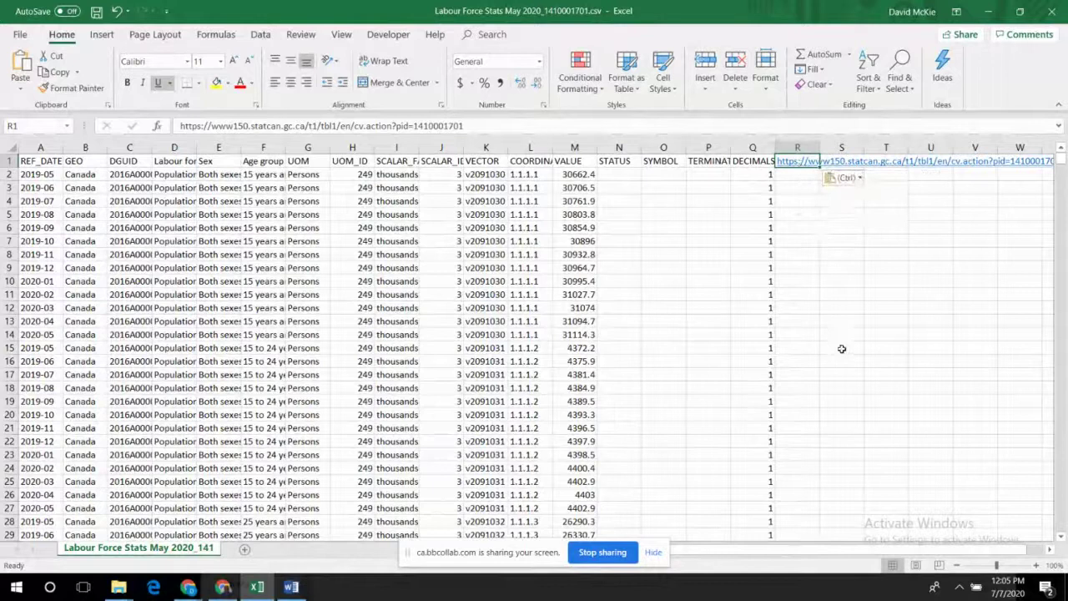
pyautogui.click(20, 37)
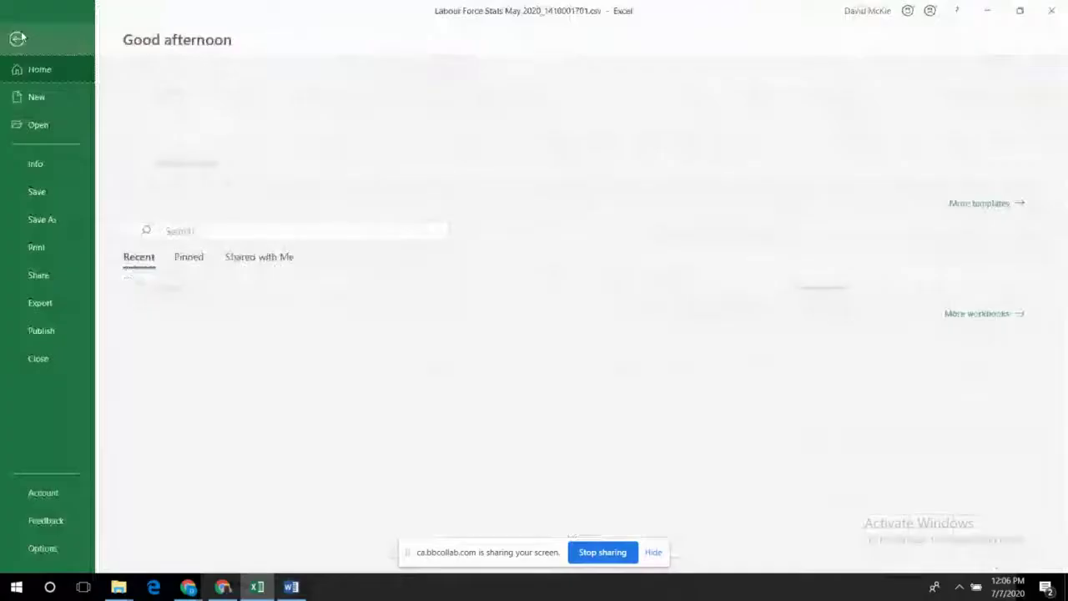
pyautogui.click(20, 35)
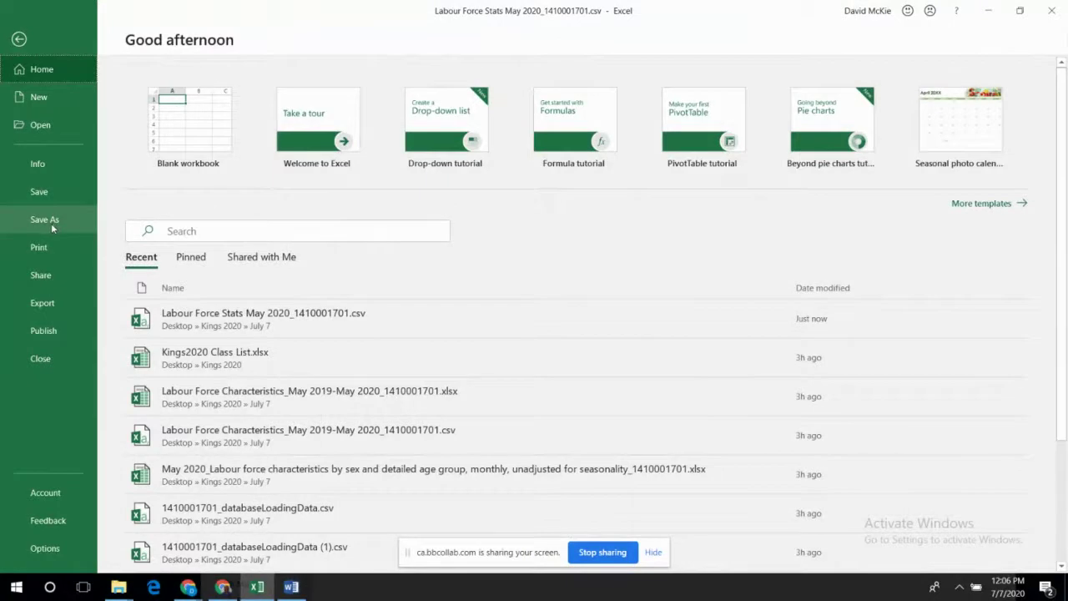
pyautogui.click(50, 223)
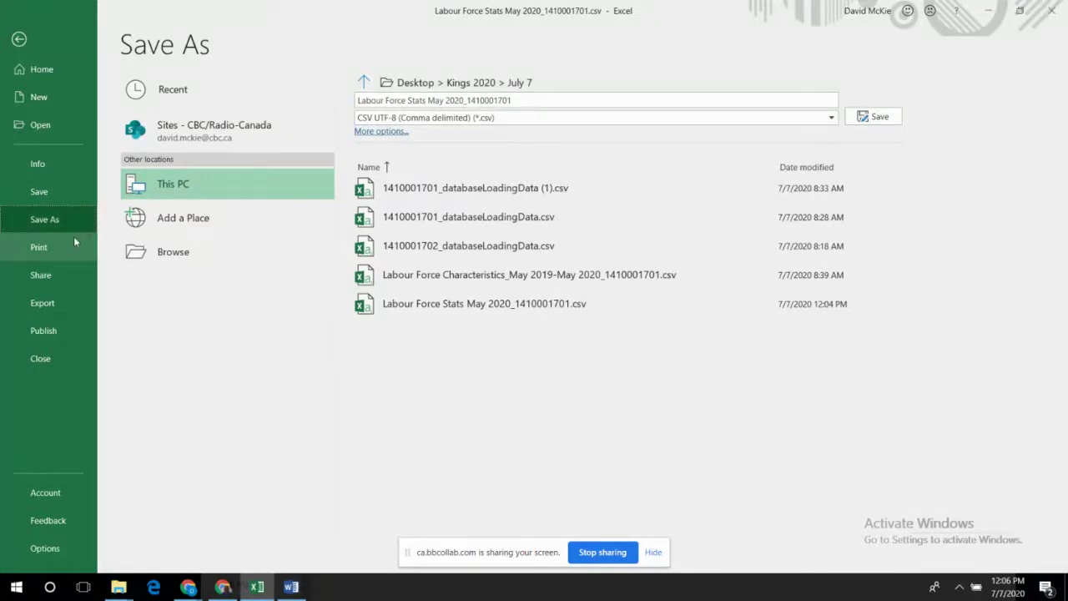
pyautogui.click(18, 43)
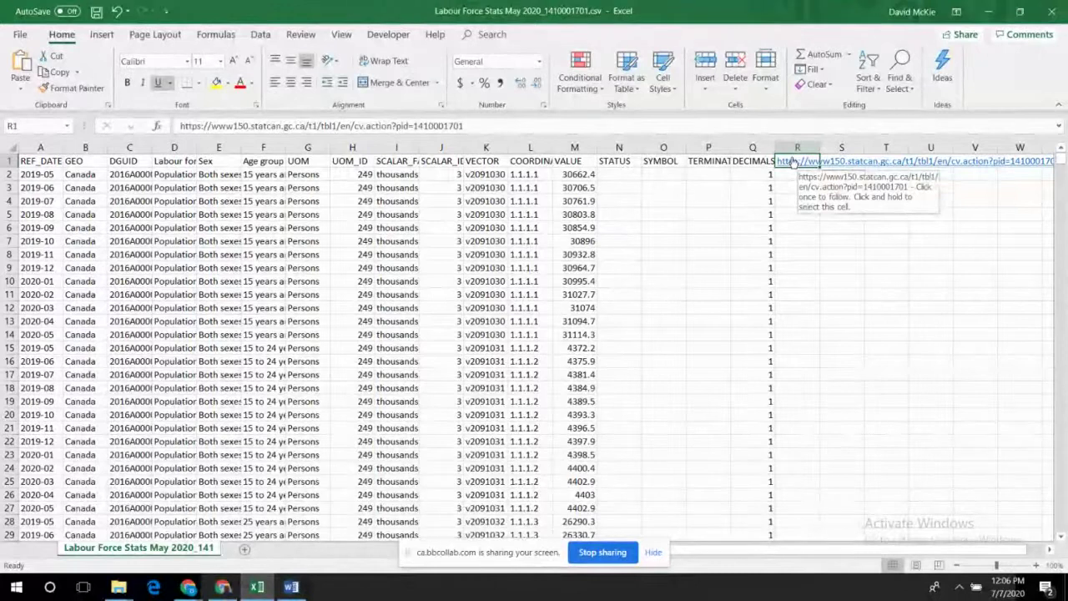
pyautogui.hotkey('ctrl', 'v')
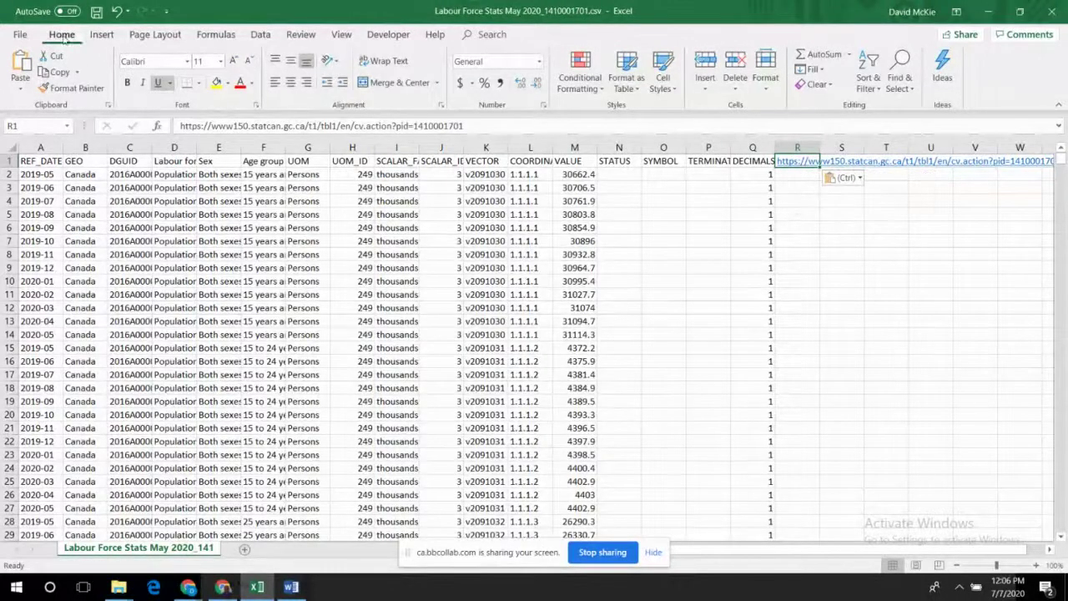
pyautogui.click(20, 35)
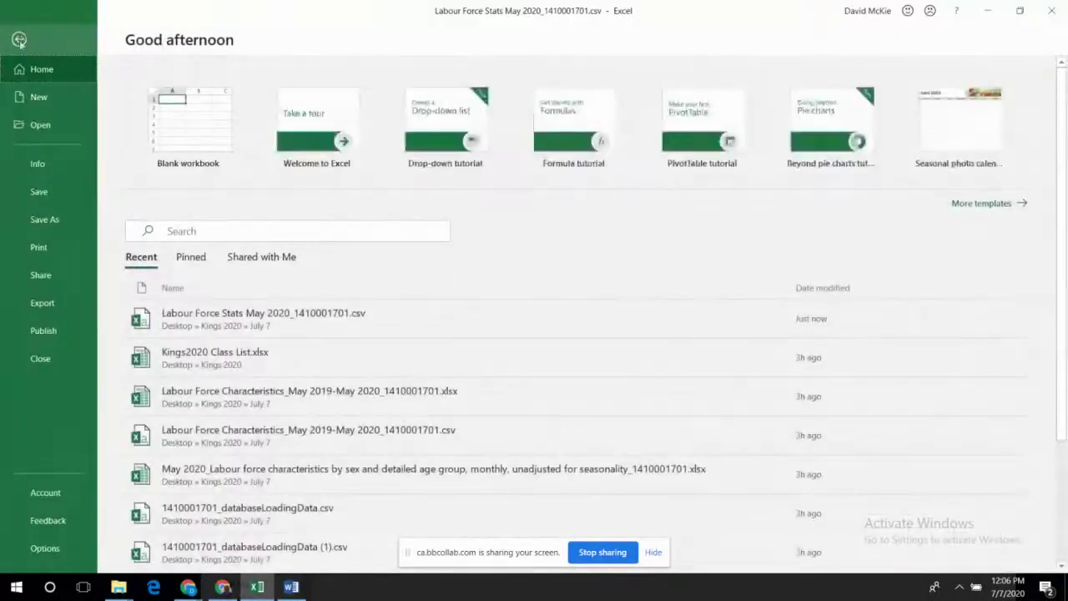
pyautogui.click(45, 219)
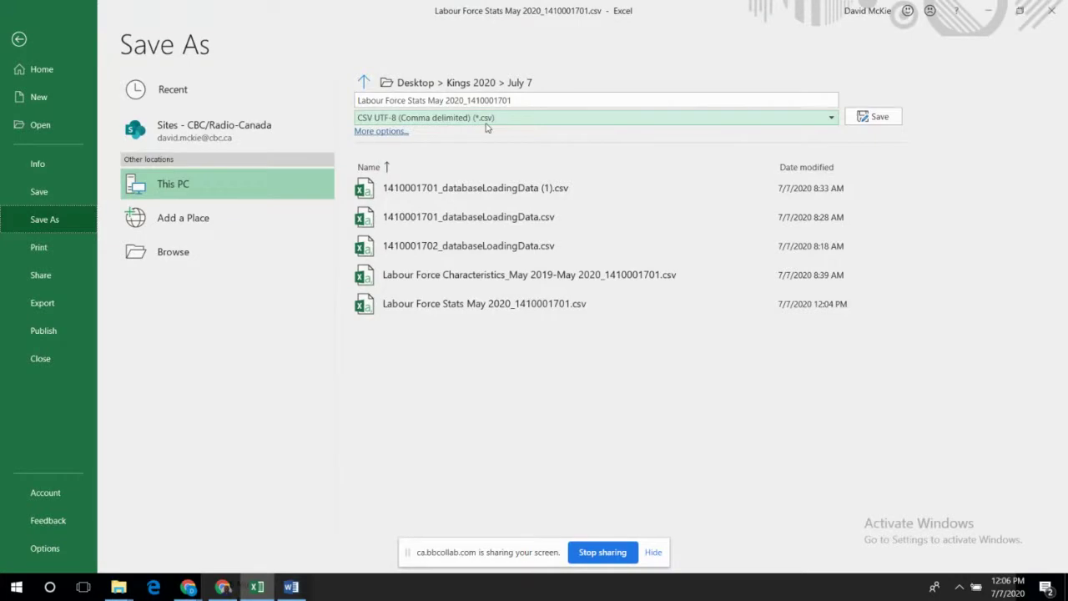
pyautogui.click(832, 121)
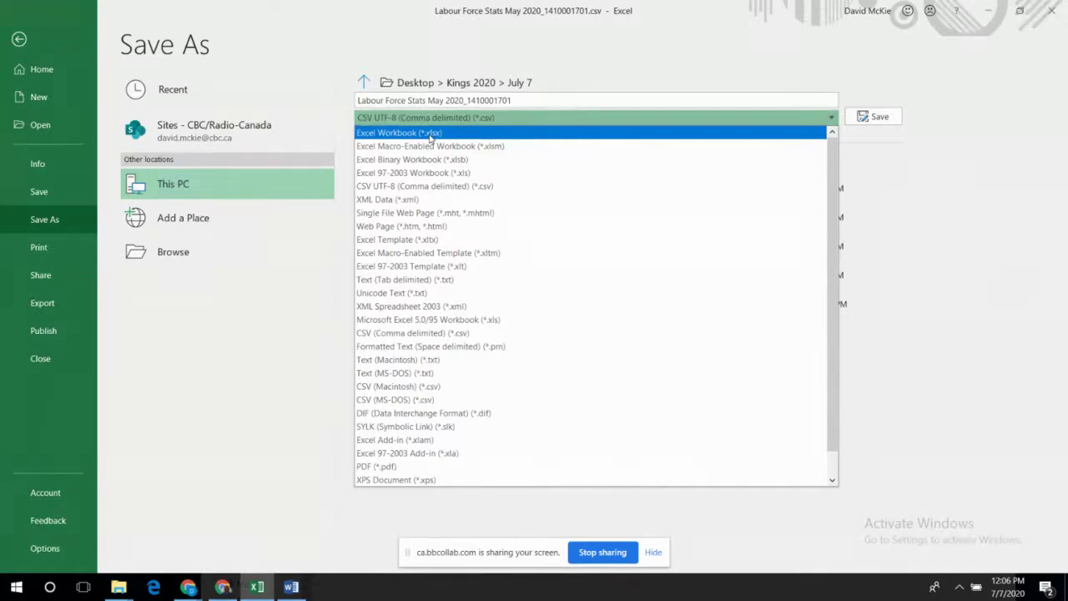
pyautogui.click(430, 134)
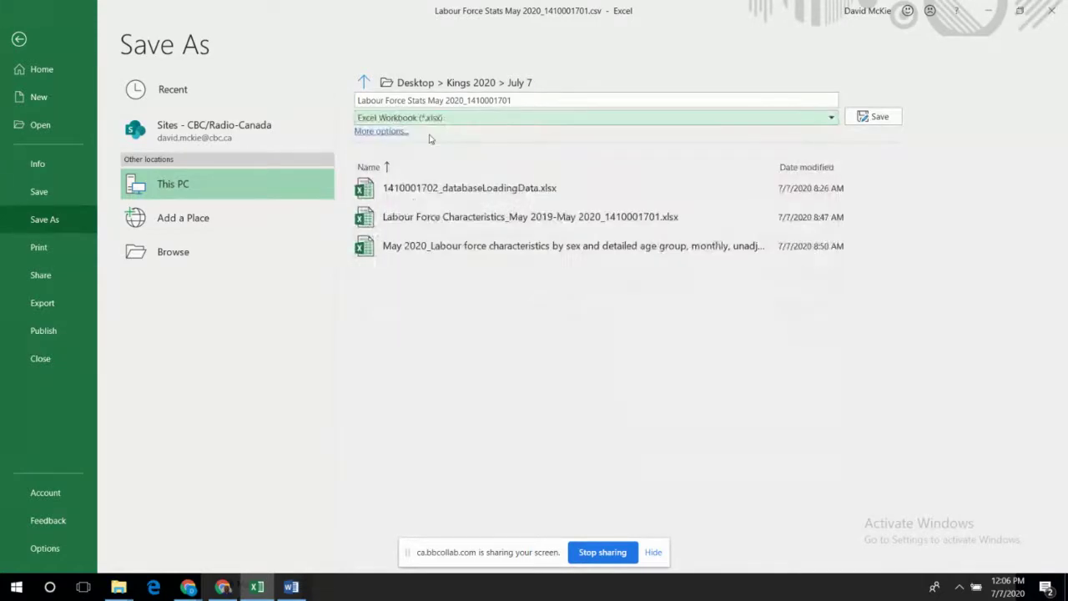
pyautogui.click(880, 117)
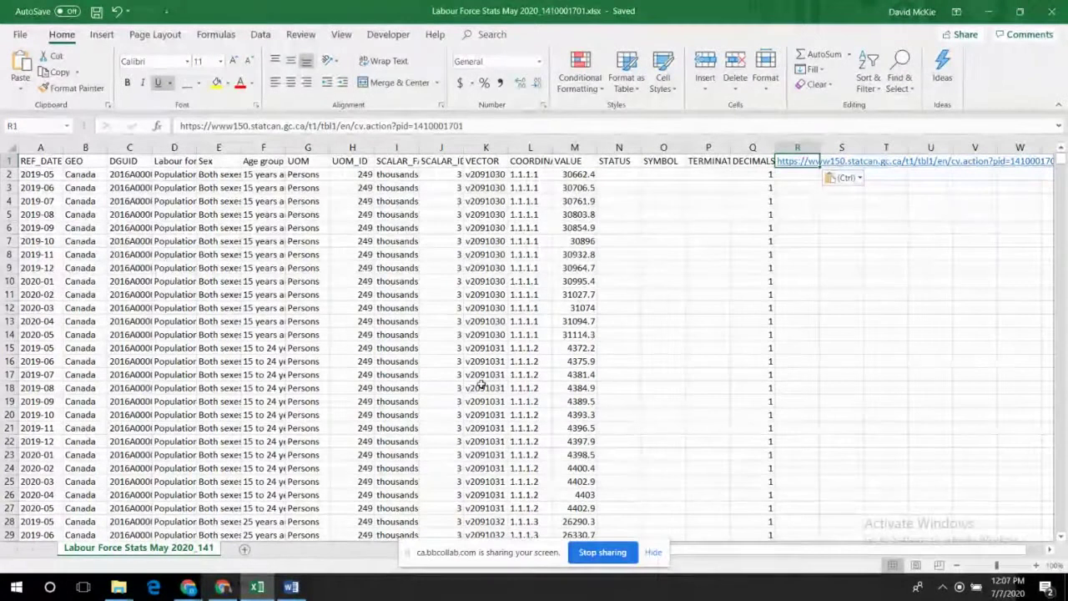
# Widen the REF_DATE, GEO, SCALAR_ID, VECTOR, COORDINATE and VALUE columns of the sheet
pyautogui.click(63, 147)
pyautogui.moveTo(63, 147); pyautogui.dragTo(188, 148)
pyautogui.moveTo(545, 147); pyautogui.dragTo(572, 147)
pyautogui.moveTo(709, 147); pyautogui.dragTo(734, 148)
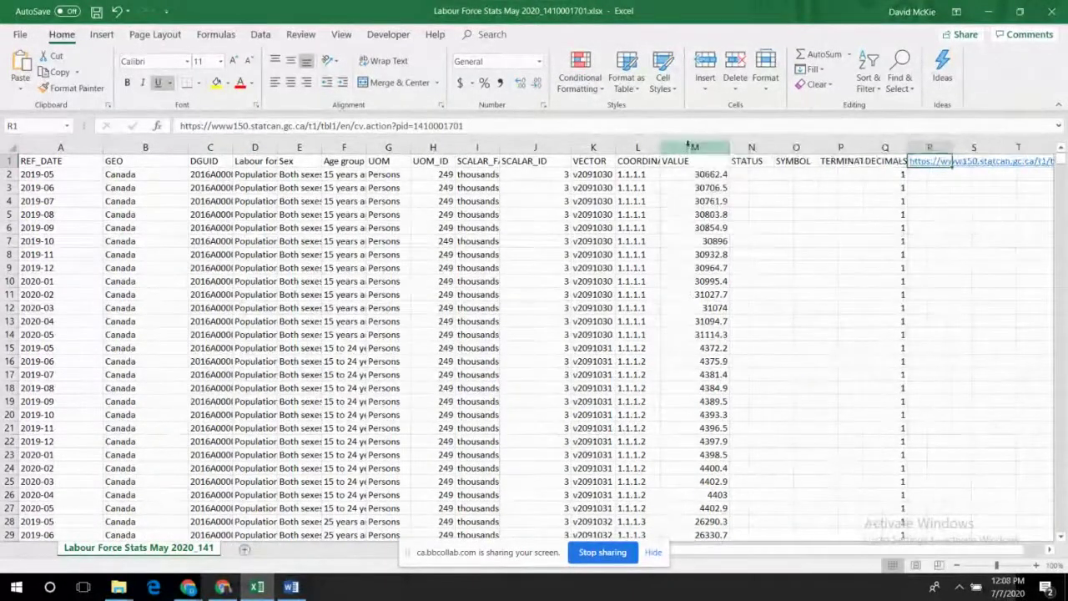
pyautogui.moveTo(658, 147); pyautogui.dragTo(687, 148)
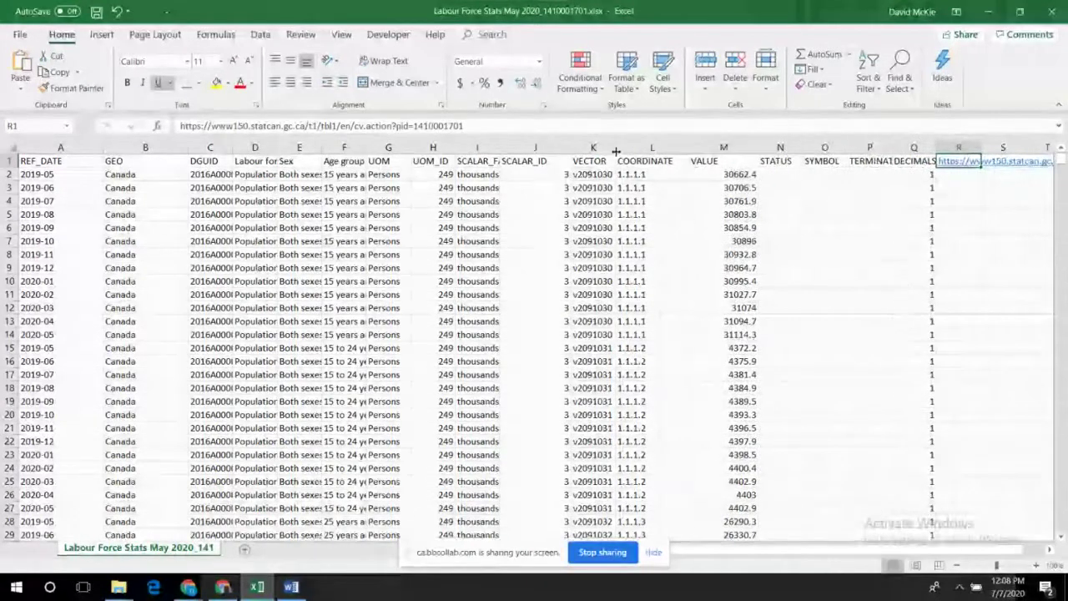
pyautogui.moveTo(616, 147); pyautogui.dragTo(642, 148)
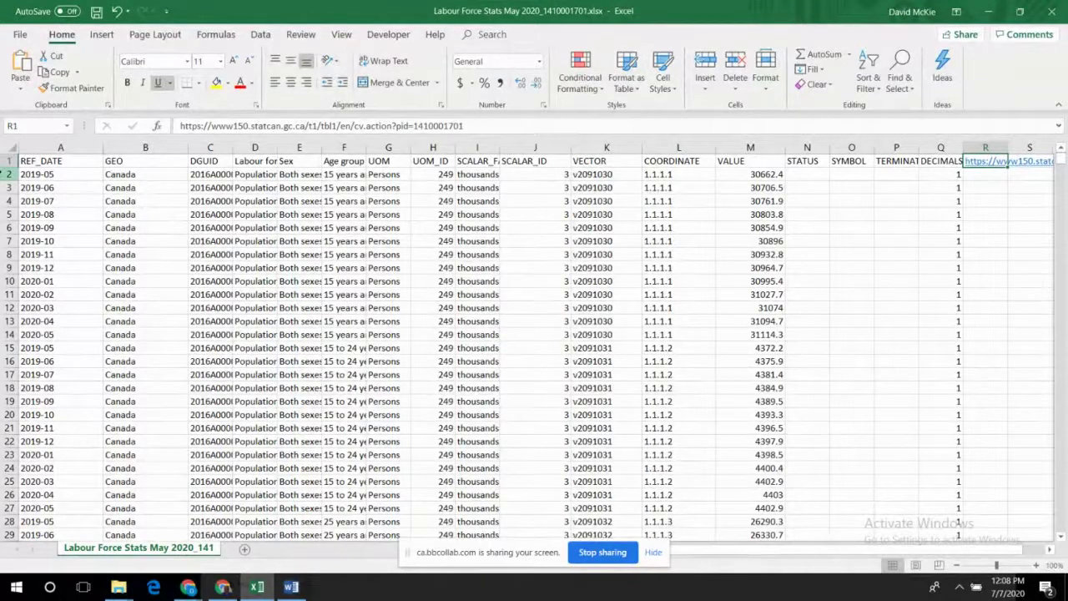
# Select row 2, and widen the DGUID, Labour force characteristics and Sex columns to fit their full text
pyautogui.click(9, 174)
pyautogui.click(8, 188)
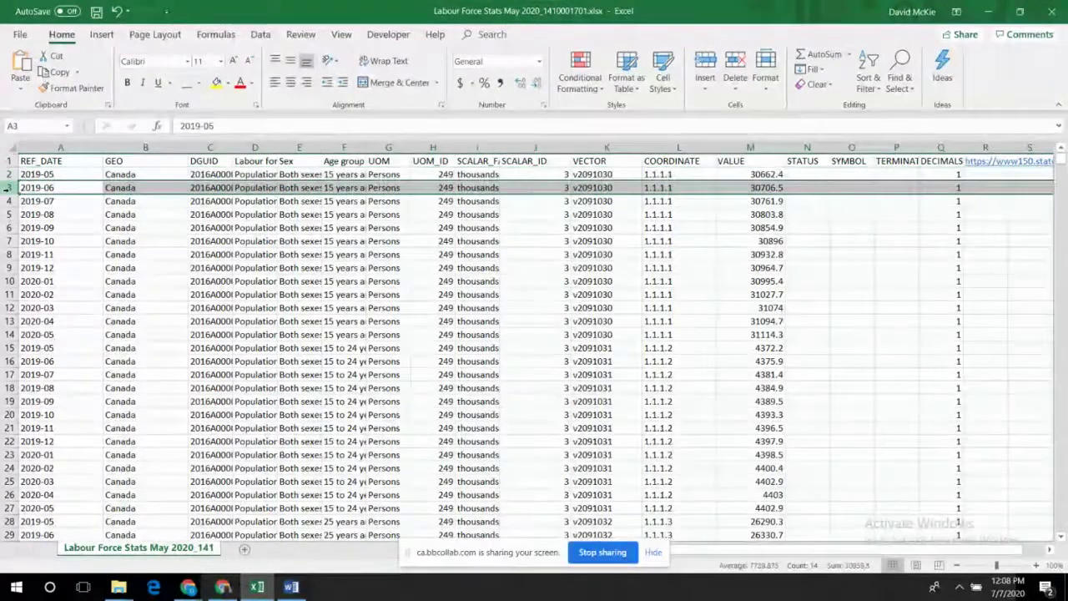
pyautogui.click(8, 175)
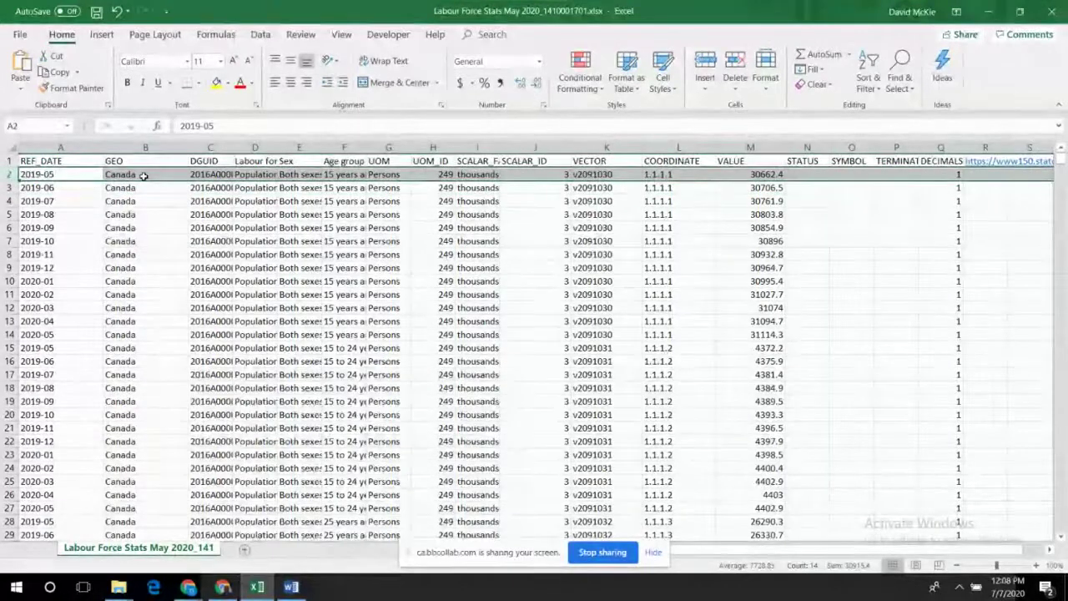
pyautogui.moveTo(234, 148); pyautogui.dragTo(315, 148)
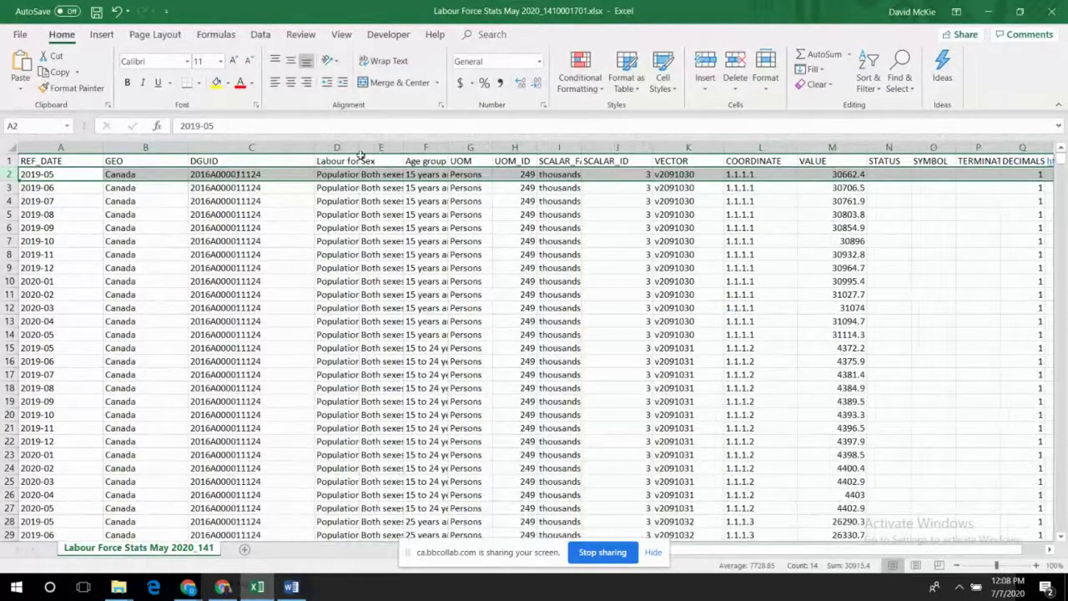
pyautogui.moveTo(359, 147); pyautogui.dragTo(453, 148)
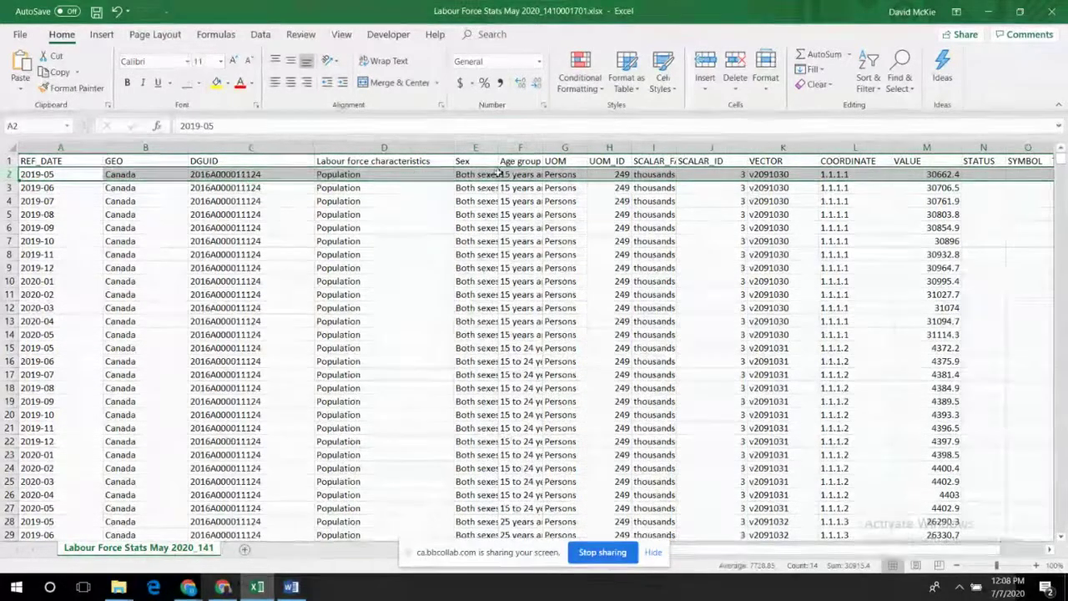
pyautogui.moveTo(498, 149); pyautogui.dragTo(567, 150)
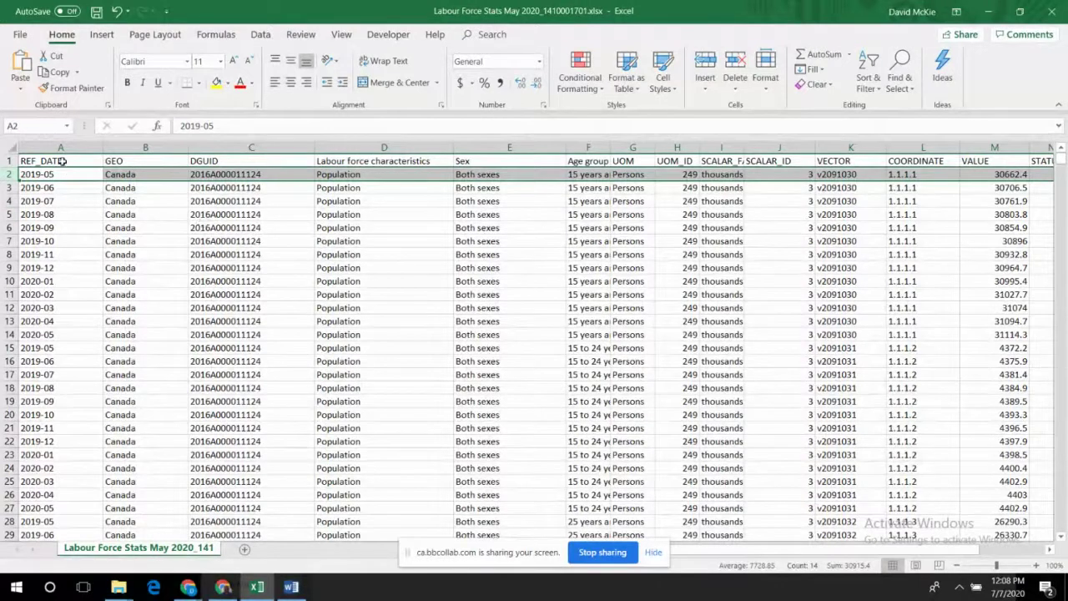
# Examine the VALUE column and the REF_DATE and GEO headings to see how the table is organized
pyautogui.click(990, 160)
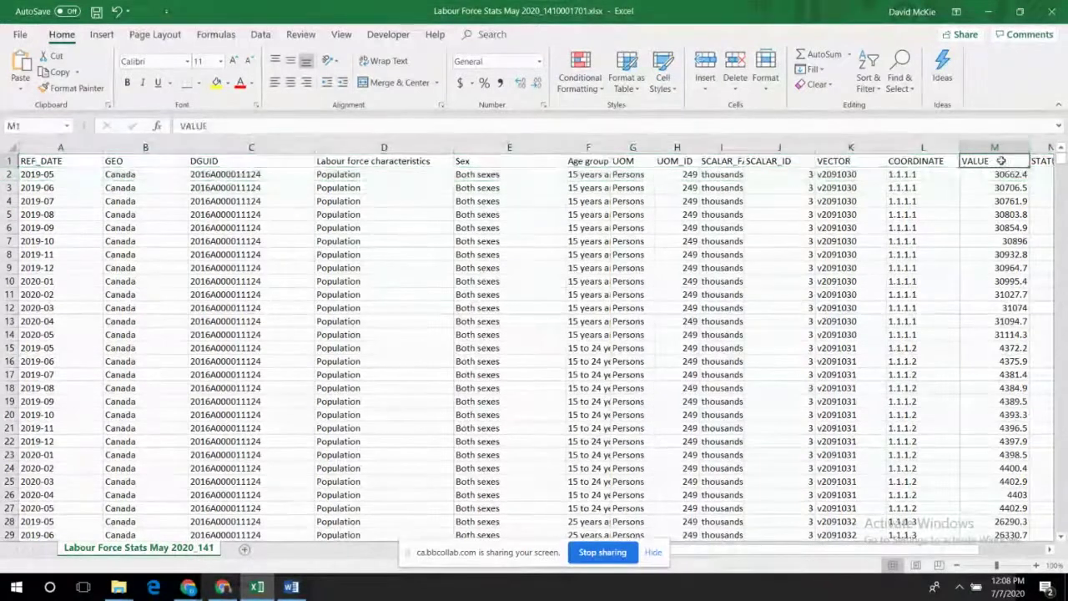
pyautogui.click(995, 146)
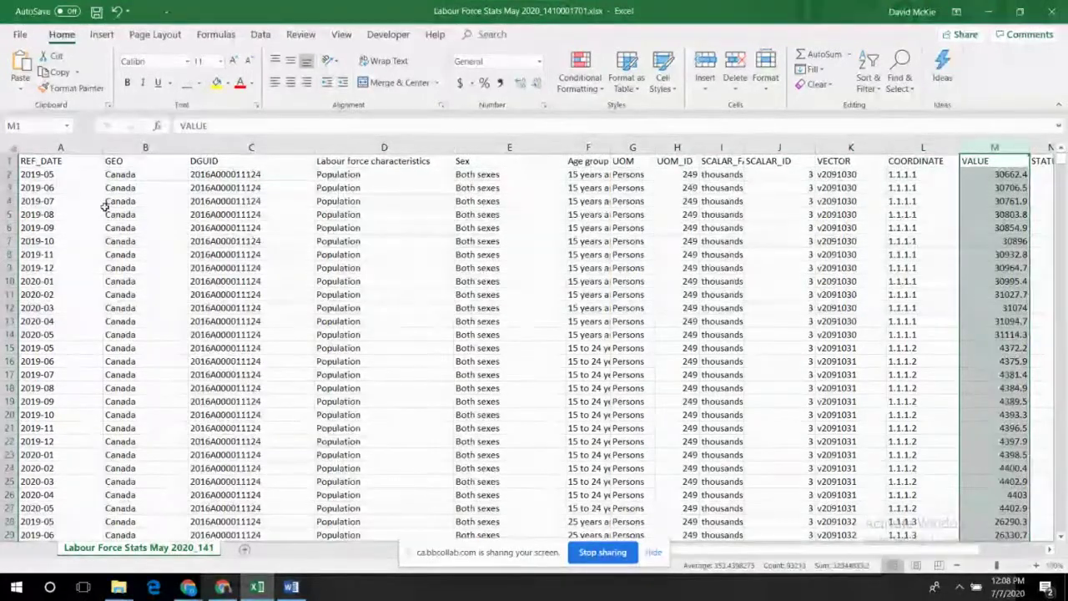
pyautogui.click(69, 161)
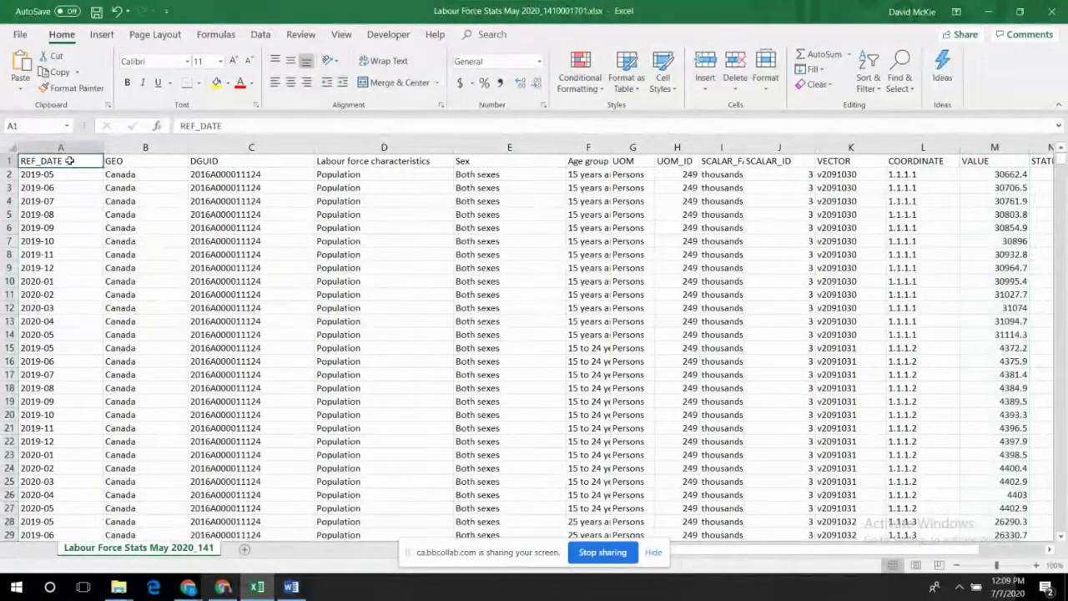
pyautogui.click(160, 163)
pyautogui.click(81, 159)
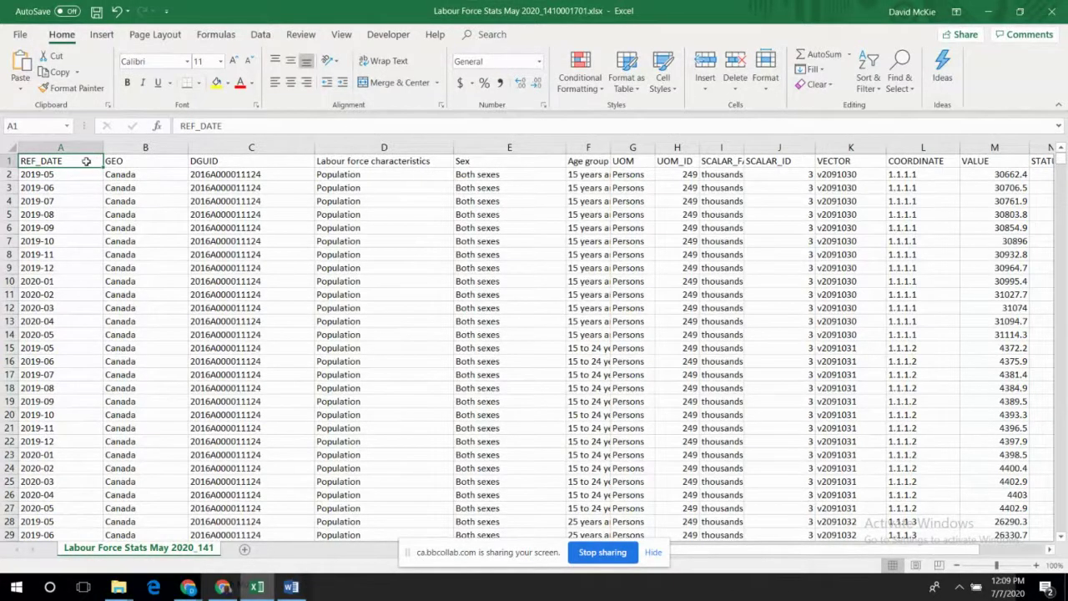
pyautogui.click(154, 160)
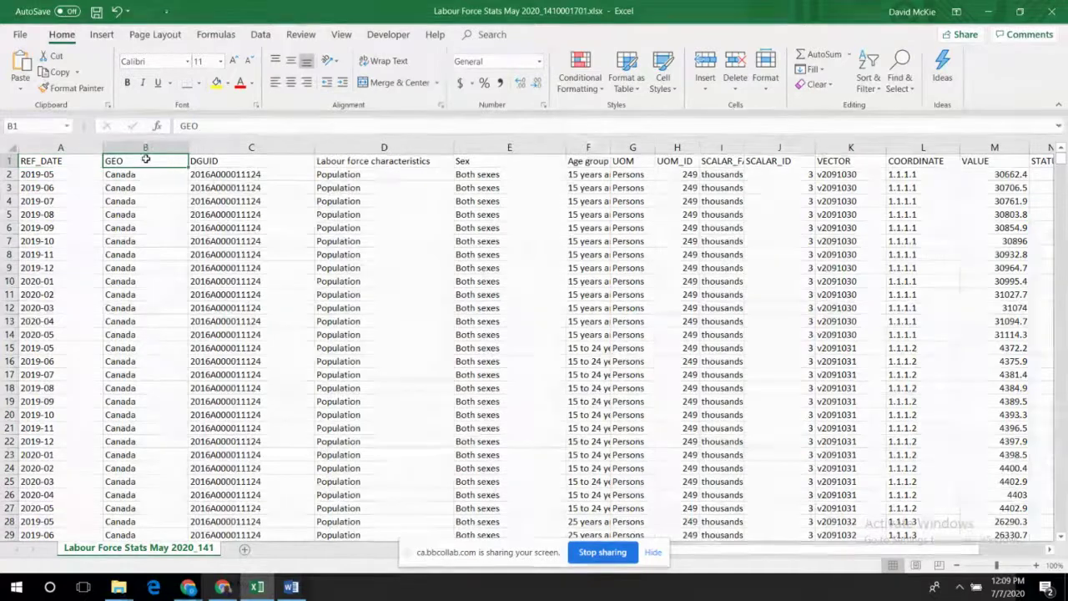
pyautogui.click(82, 162)
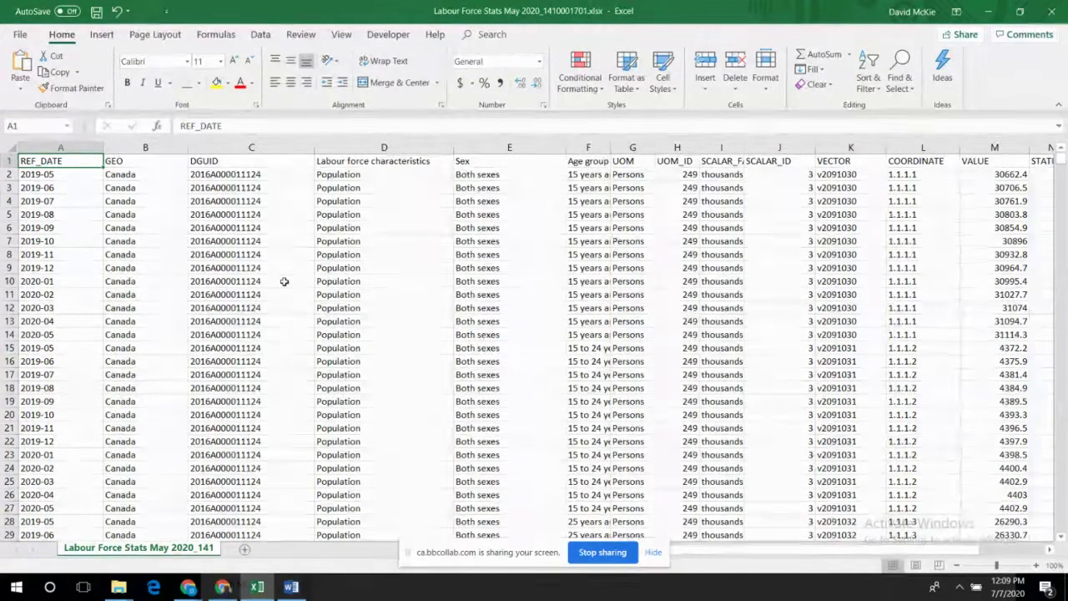
pyautogui.click(158, 162)
pyautogui.click(26, 161)
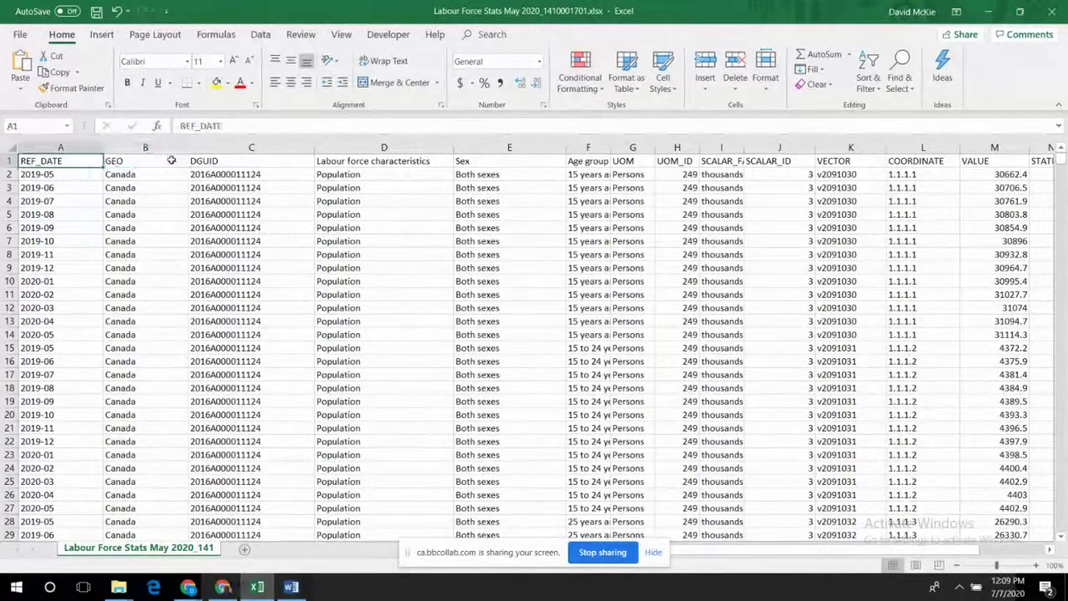
# Try turning on filtering for the header row from the DGUID heading, and undo it
pyautogui.click(215, 160)
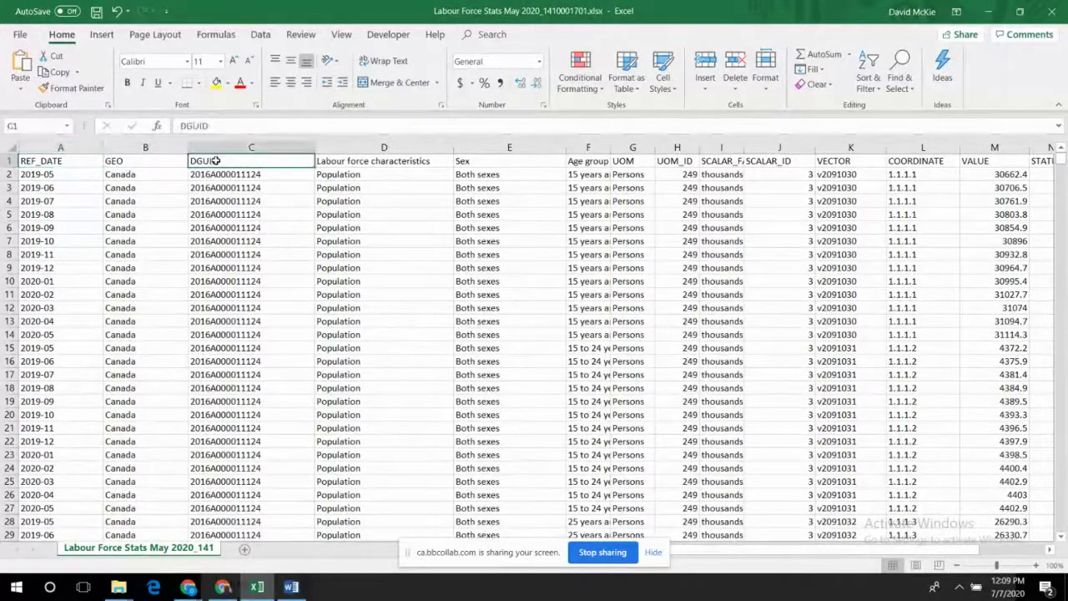
pyautogui.click(261, 35)
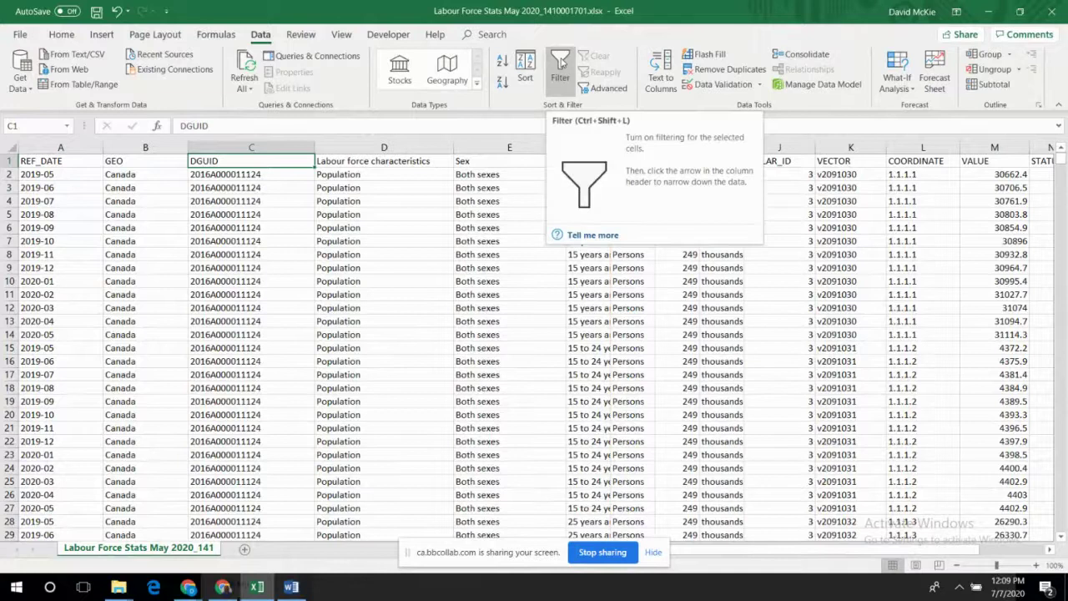
pyautogui.click(560, 67)
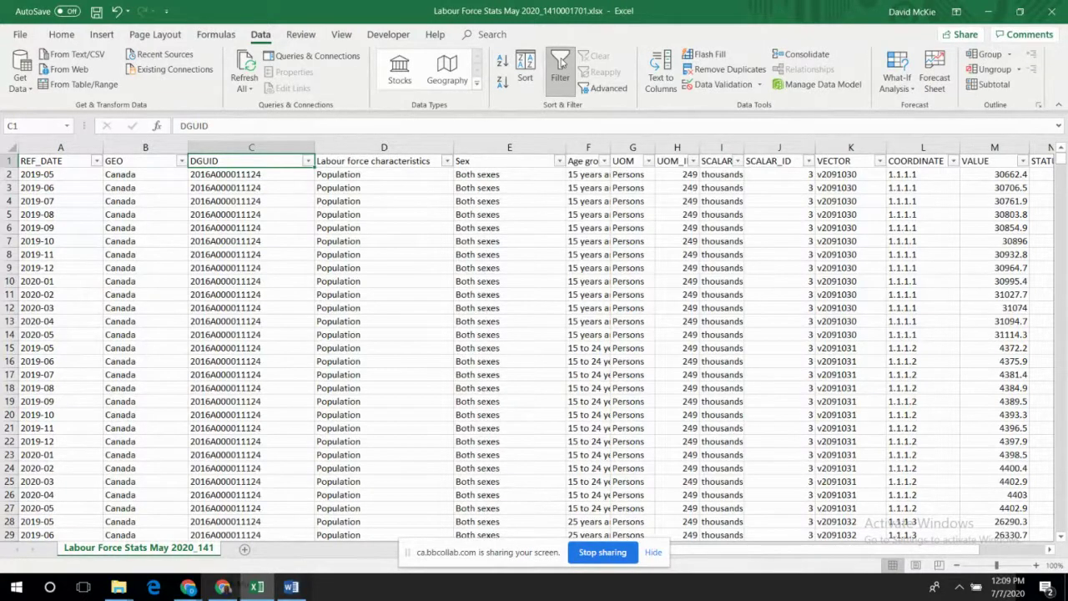
pyautogui.click(117, 12)
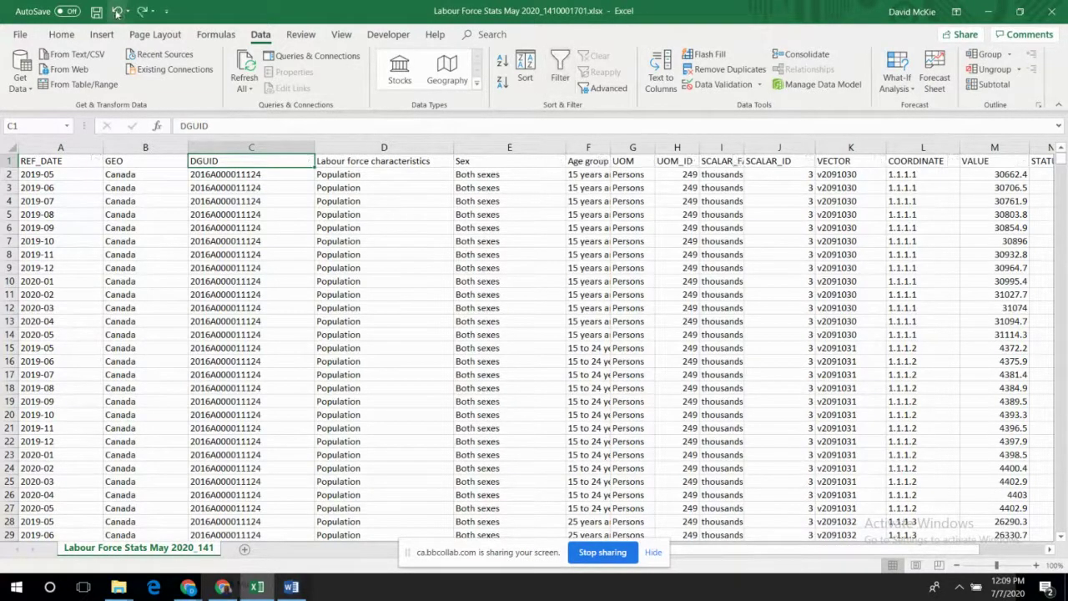
# Turn on filtering for all the columns in the header row with the DGUID heading in C1 selected
pyautogui.click(146, 215)
pyautogui.click(52, 161)
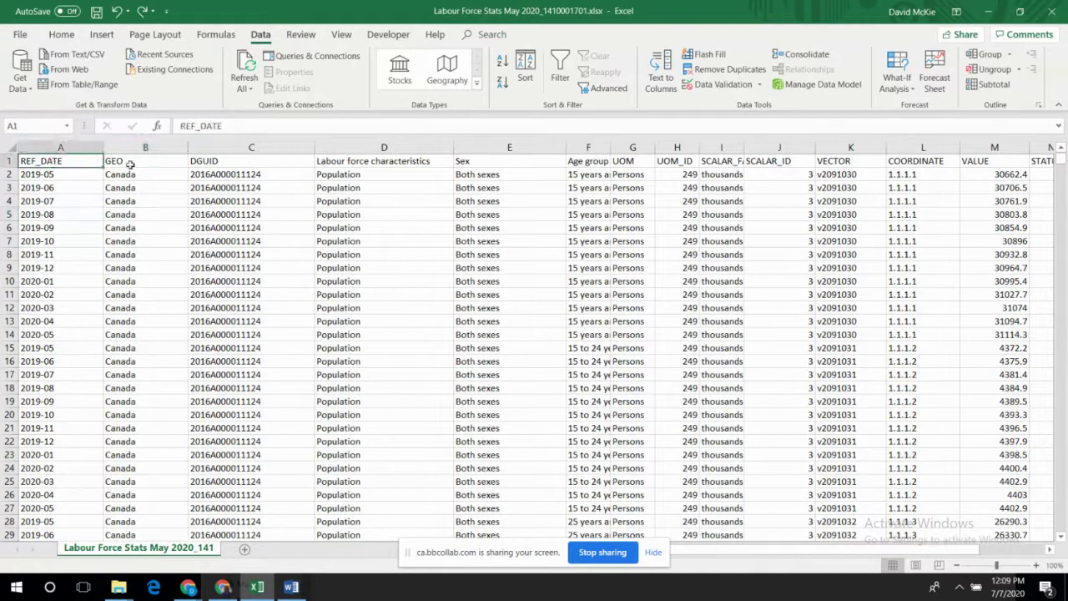
pyautogui.click(140, 165)
pyautogui.click(230, 161)
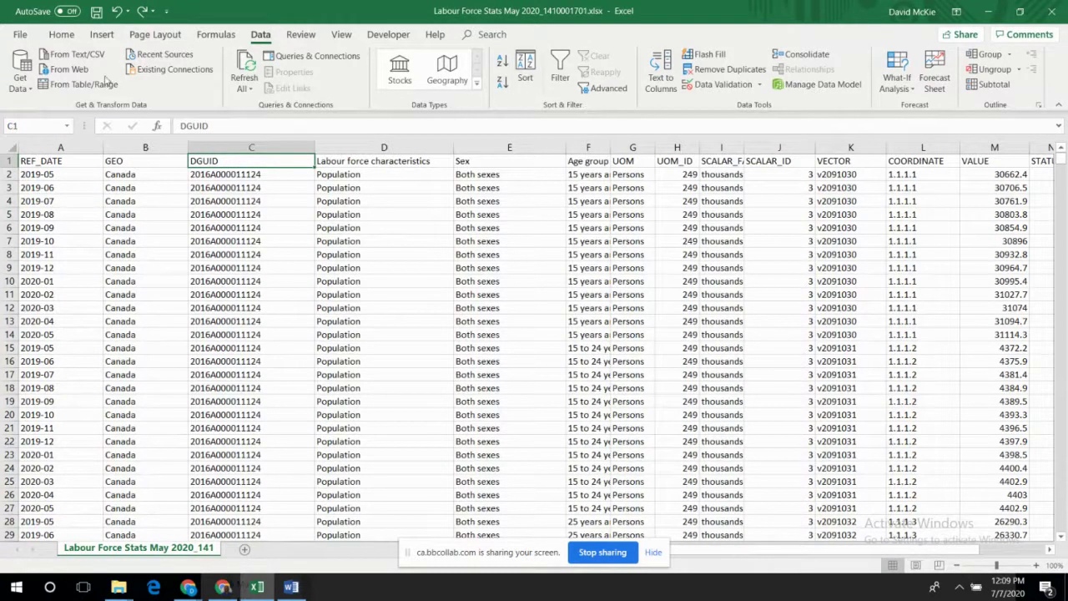
pyautogui.click(64, 35)
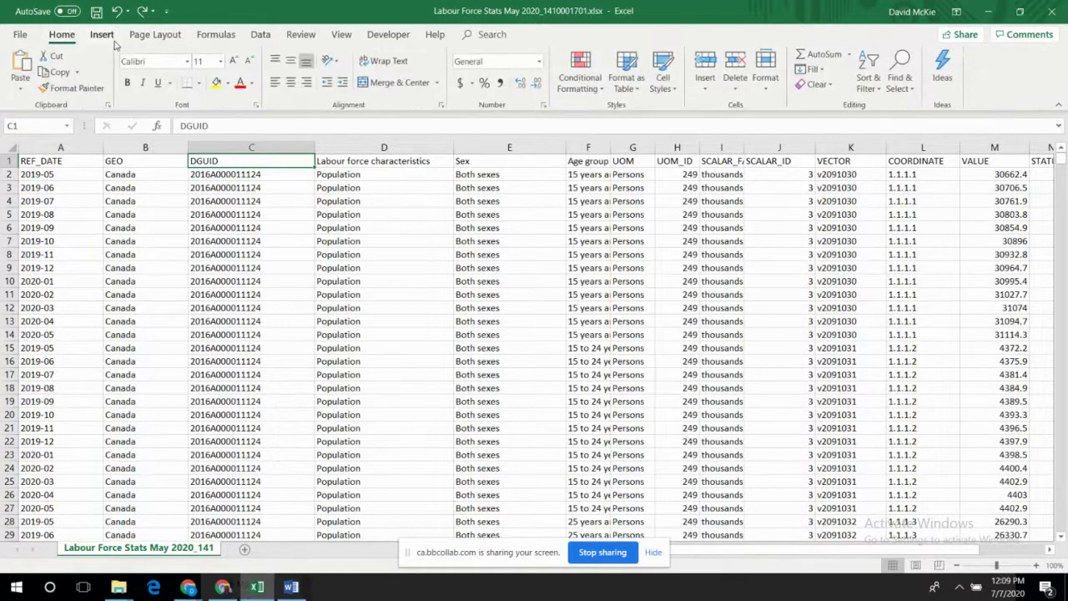
pyautogui.click(265, 36)
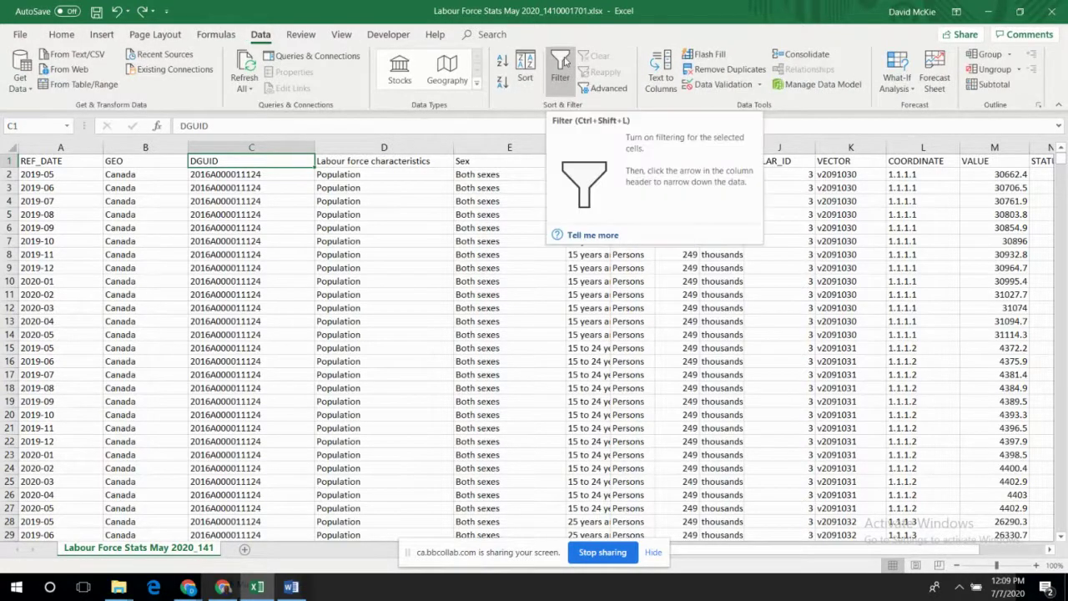
pyautogui.click(559, 63)
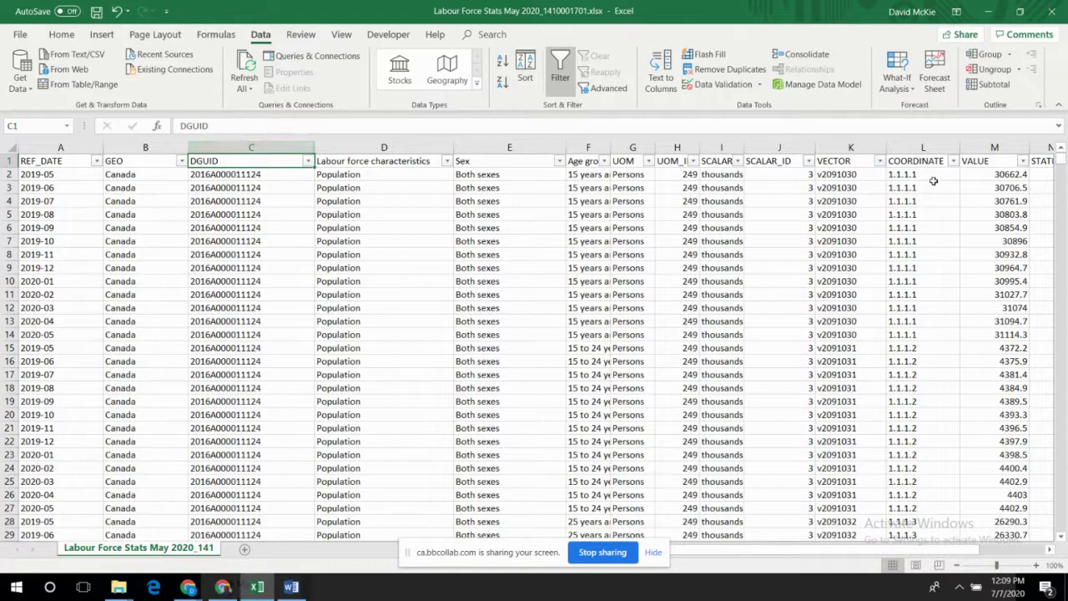
# Examine the filter choices of the REF_DATE and GEO columns through the ends of their lists
pyautogui.click(182, 161)
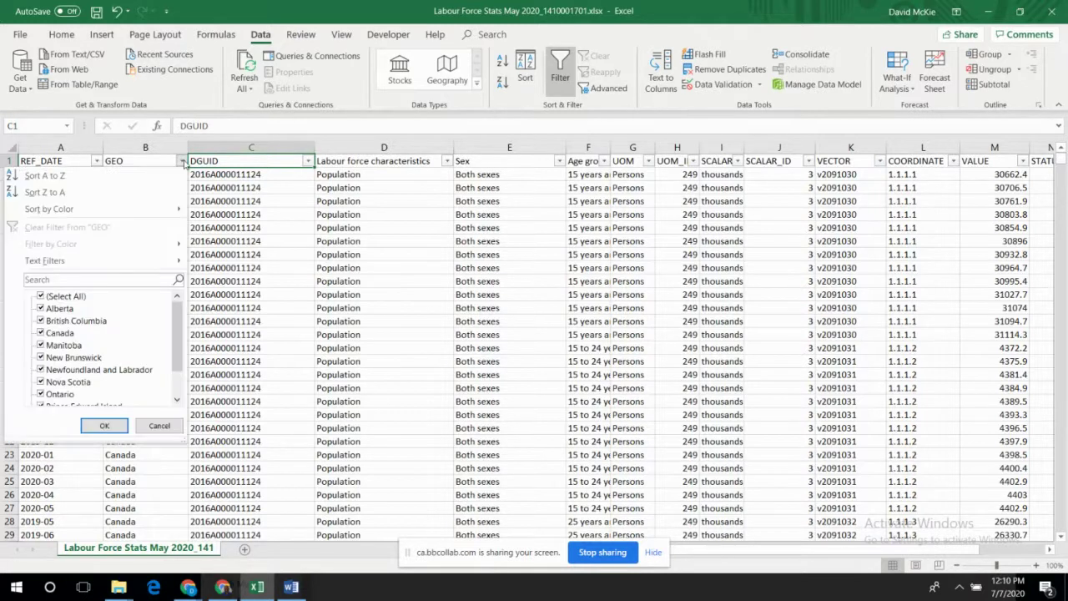
pyautogui.click(98, 161)
pyautogui.click(98, 161)
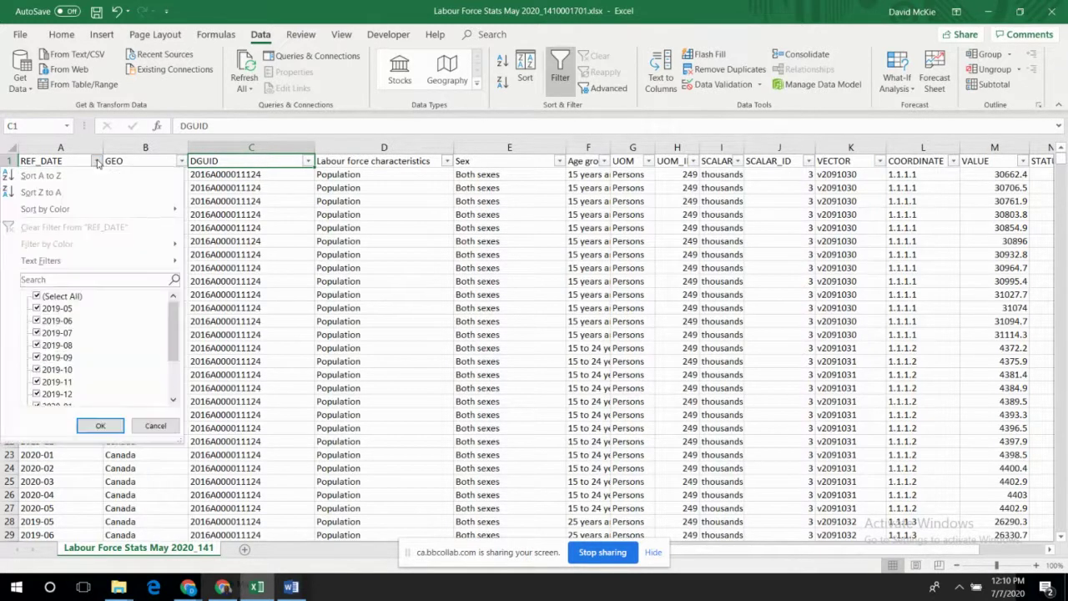
pyautogui.moveTo(176, 321)
pyautogui.mouseDown()
pyautogui.moveTo(178, 380)
pyautogui.moveTo(190, 307)
pyautogui.mouseUp()
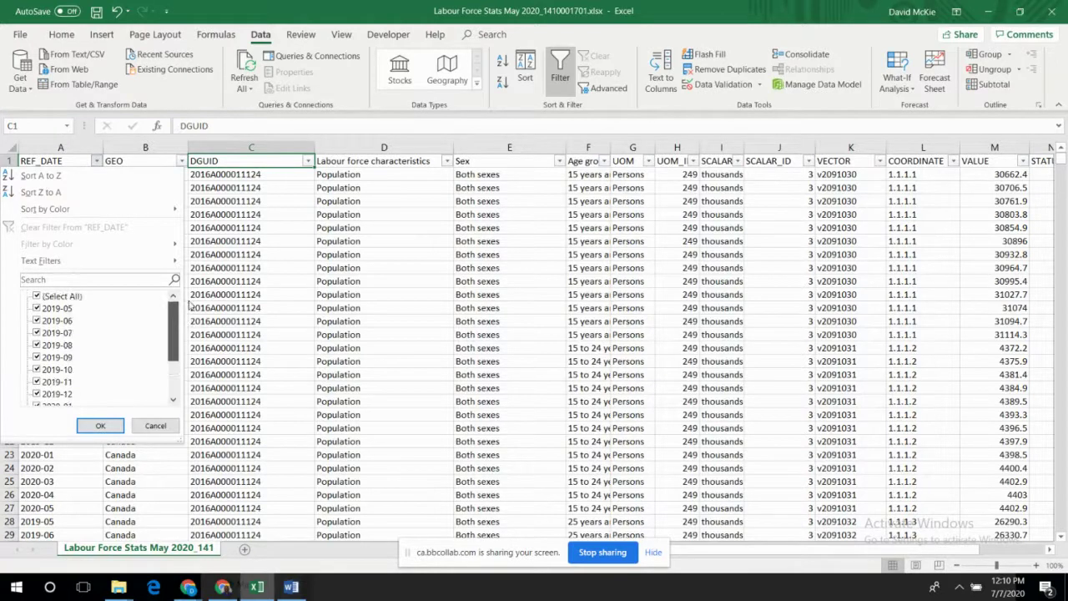
pyautogui.click(100, 426)
pyautogui.click(181, 161)
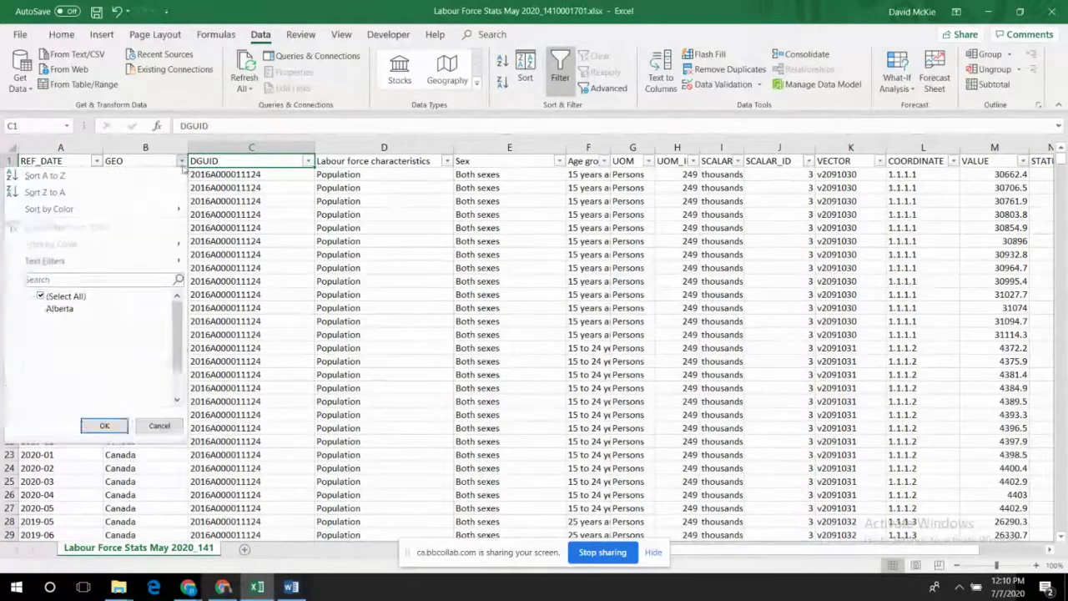
pyautogui.moveTo(176, 355); pyautogui.dragTo(177, 371)
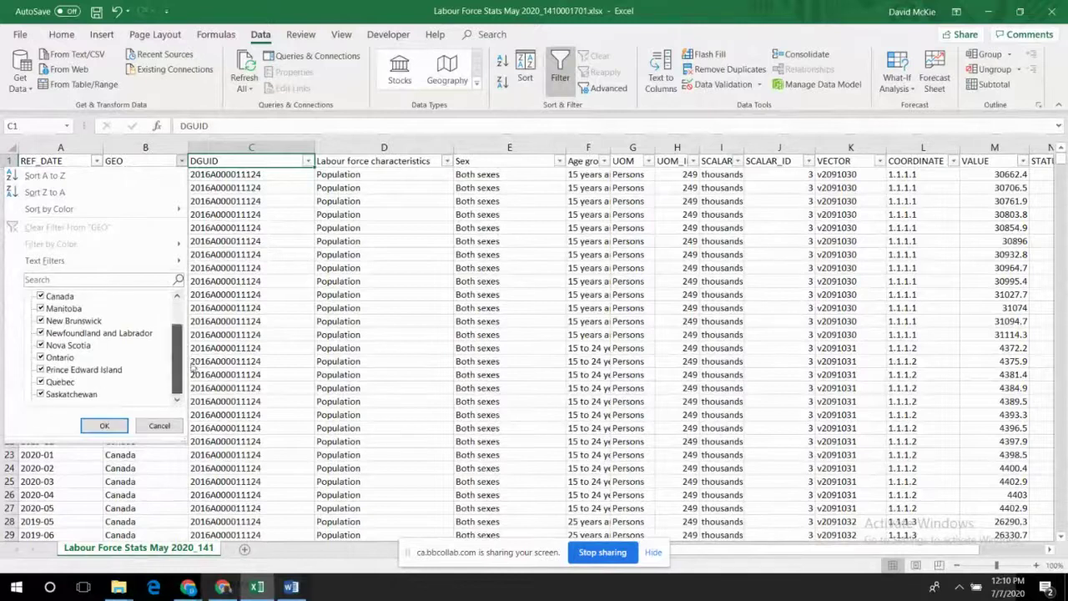
pyautogui.click(107, 425)
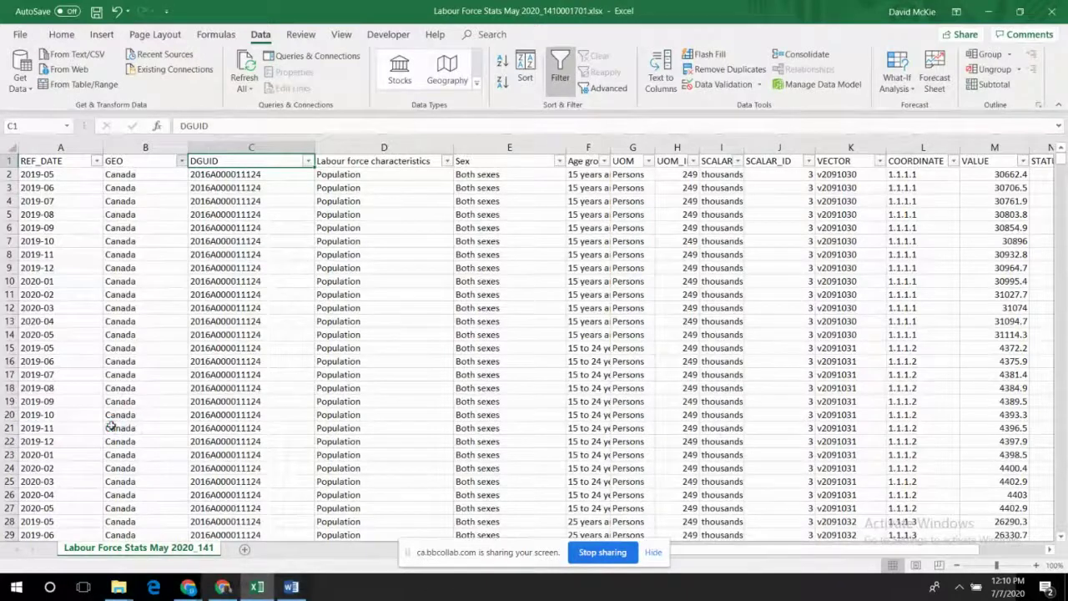
# Examine the filter choices of the Labour force characteristics and Sex columns, enlarging the first list to show every category
pyautogui.click(447, 161)
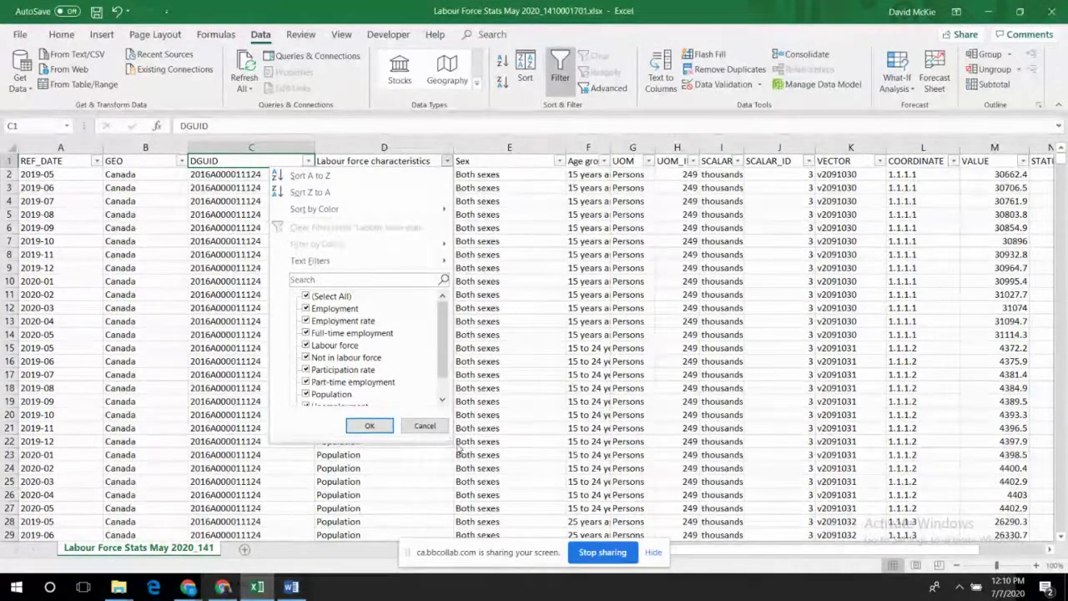
pyautogui.moveTo(450, 439); pyautogui.dragTo(529, 521)
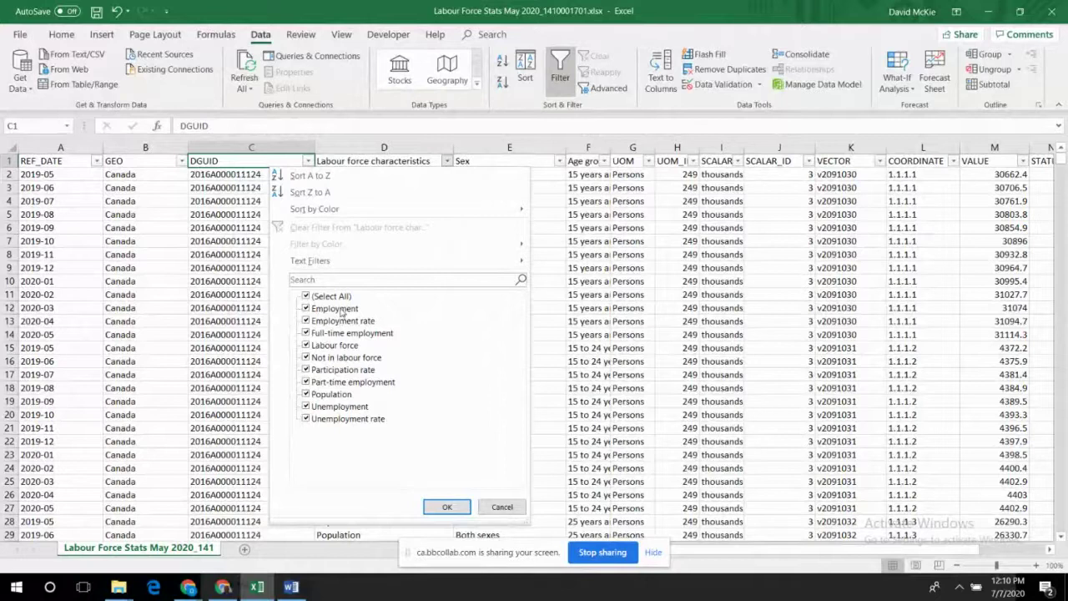
pyautogui.click(447, 508)
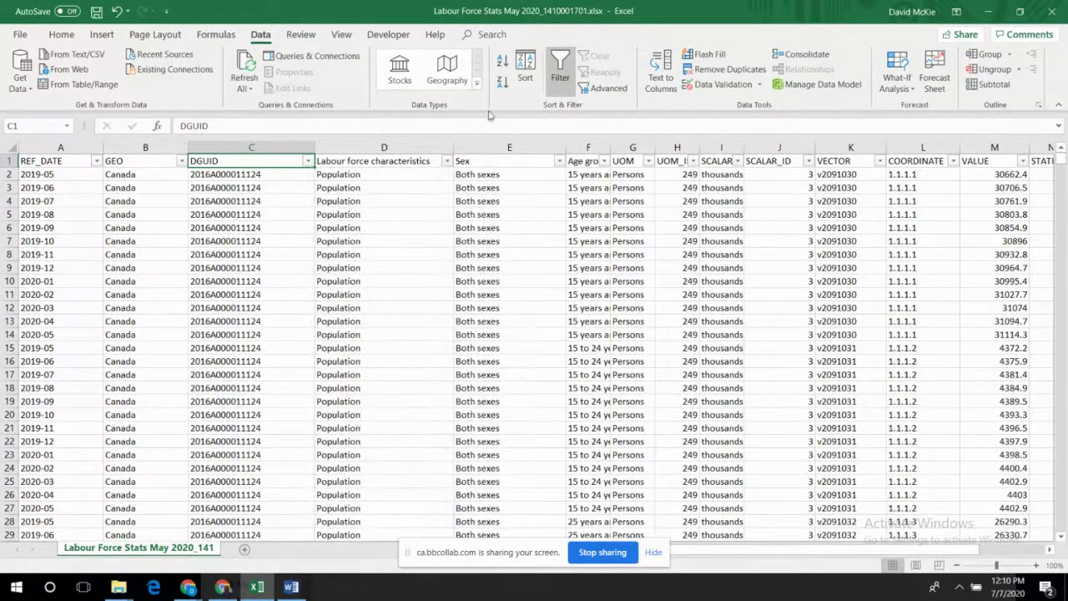
pyautogui.click(560, 161)
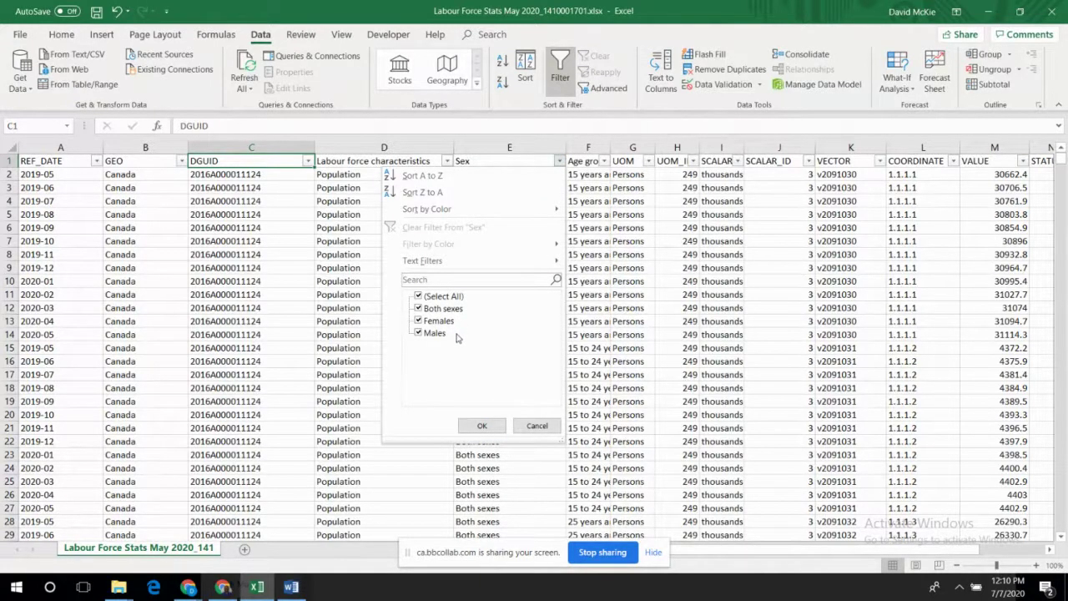
pyautogui.click(482, 424)
# Examine the full list of Age group filter choices and the filter values of the VALUE column
pyautogui.click(604, 162)
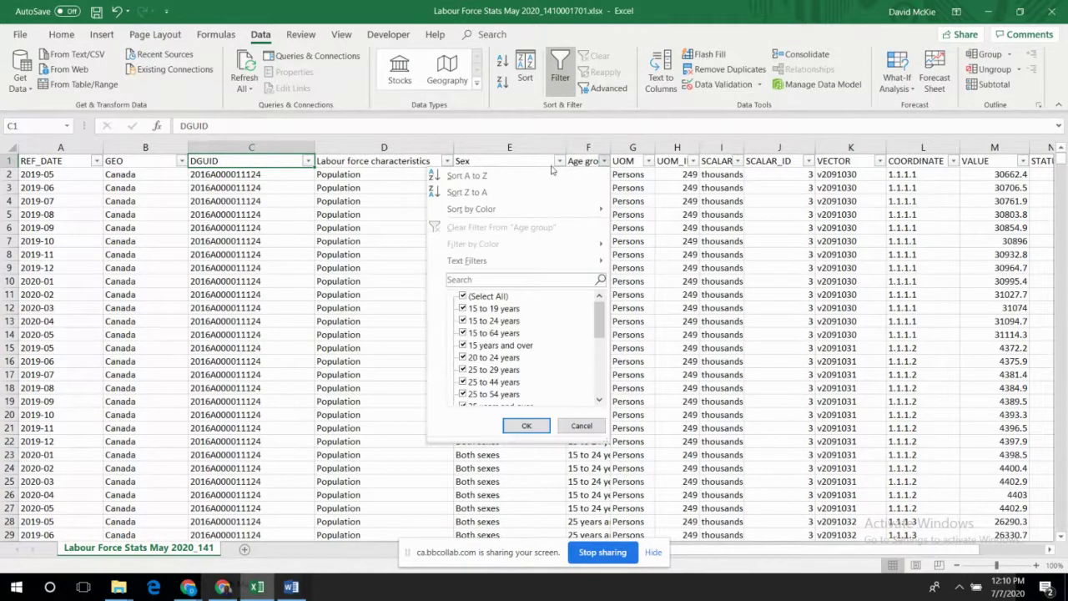
pyautogui.moveTo(607, 440); pyautogui.dragTo(689, 529)
pyautogui.moveTo(683, 395); pyautogui.dragTo(682, 442)
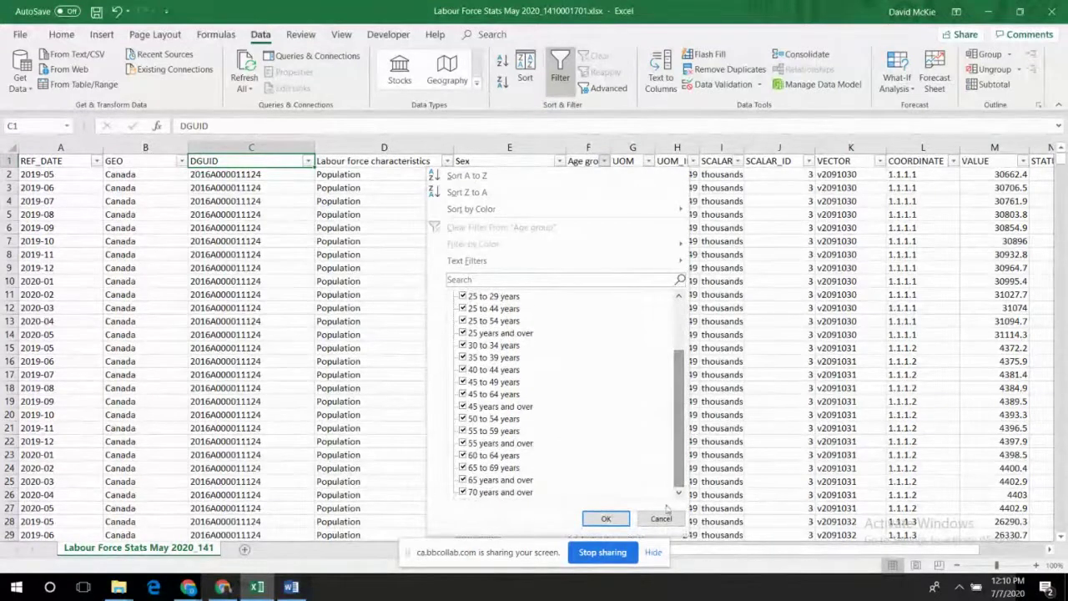
pyautogui.click(606, 519)
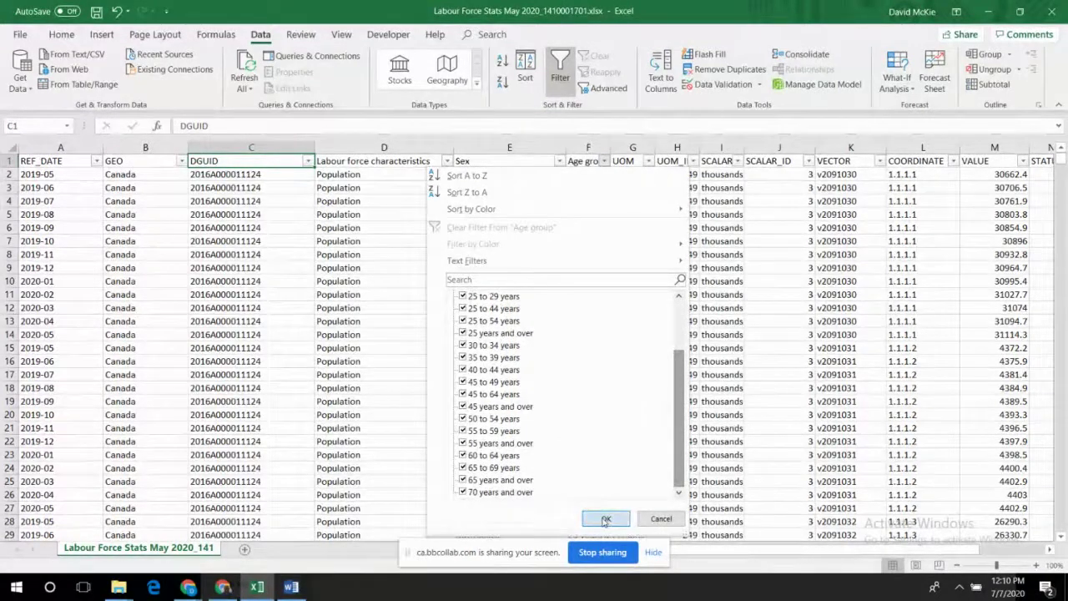
pyautogui.click(1023, 161)
pyautogui.moveTo(1023, 310)
pyautogui.mouseDown()
pyautogui.moveTo(1022, 354)
pyautogui.moveTo(1020, 321)
pyautogui.mouseUp()
pyautogui.click(947, 437)
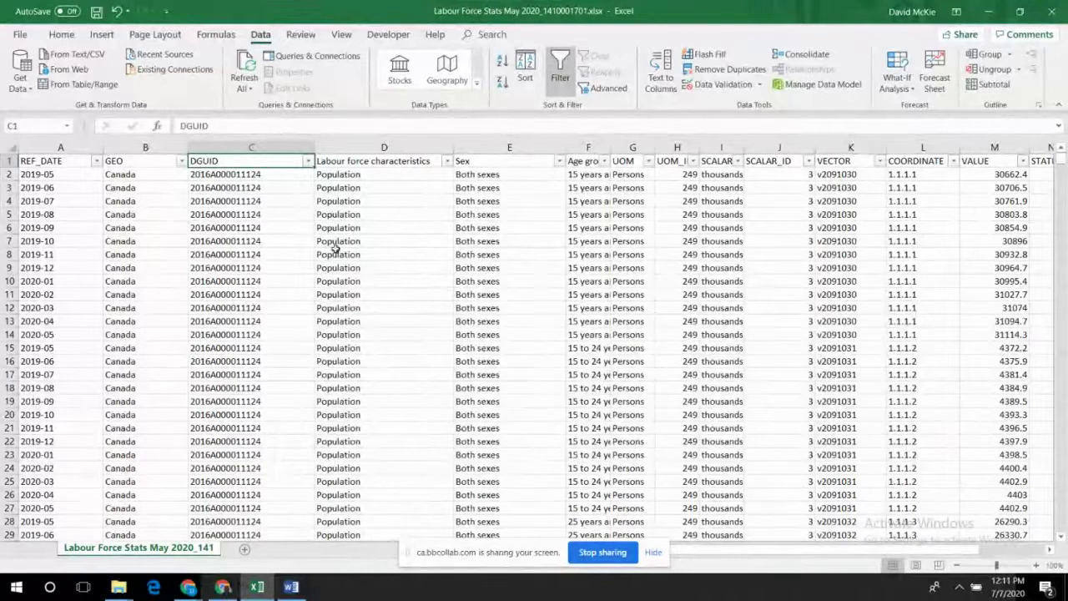
# Select the REF_DATE column to check its record count, and inspect the table's last rows
pyautogui.click(54, 144)
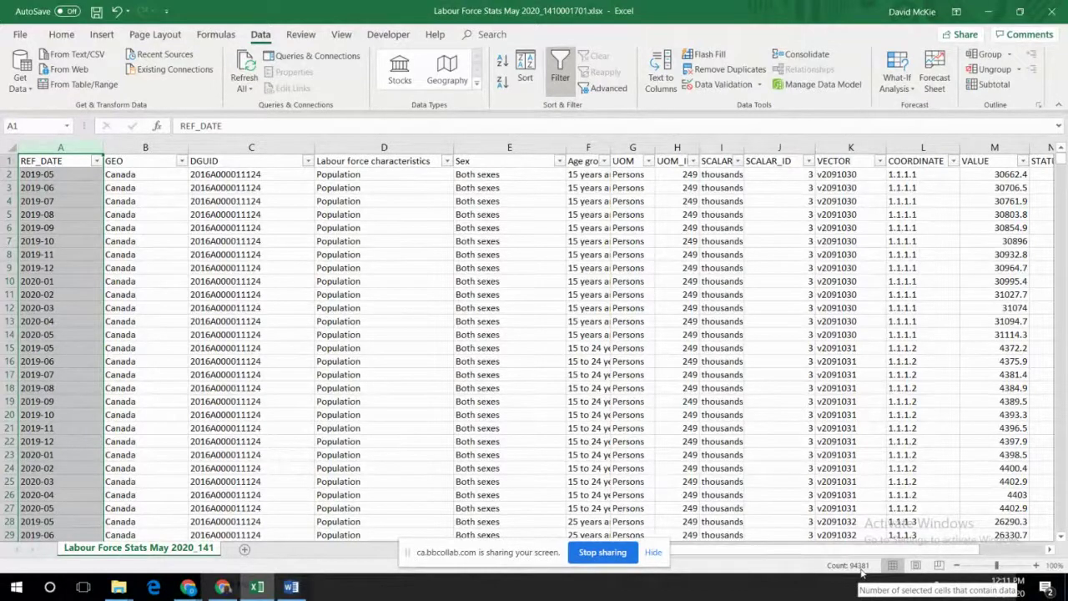
pyautogui.moveTo(1061, 164); pyautogui.dragTo(1065, 517)
pyautogui.scroll(-5, 967, 442)
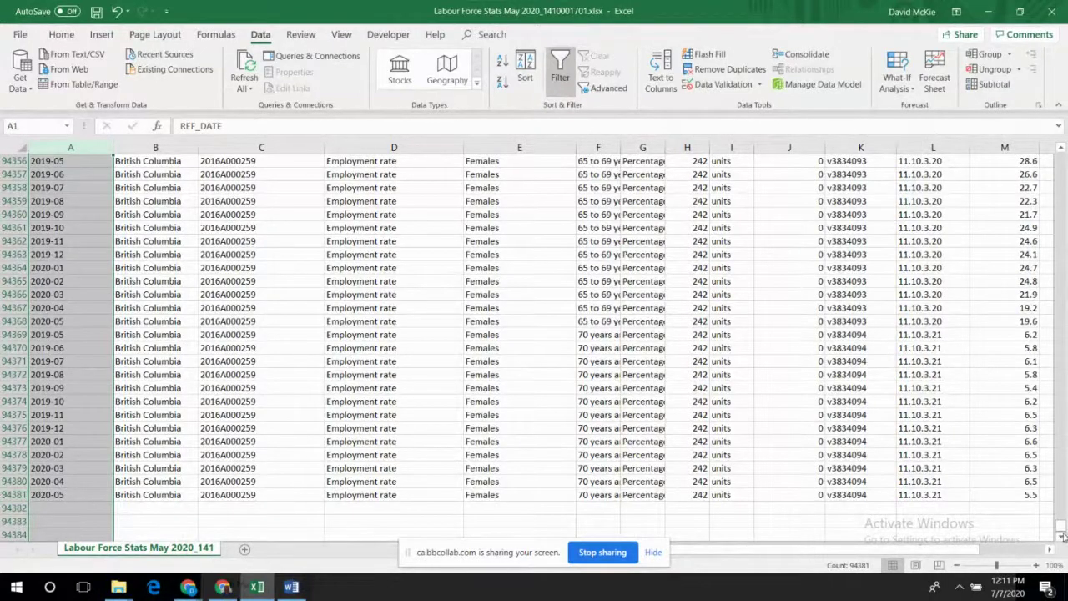
pyautogui.moveTo(1062, 531); pyautogui.dragTo(1062, 146)
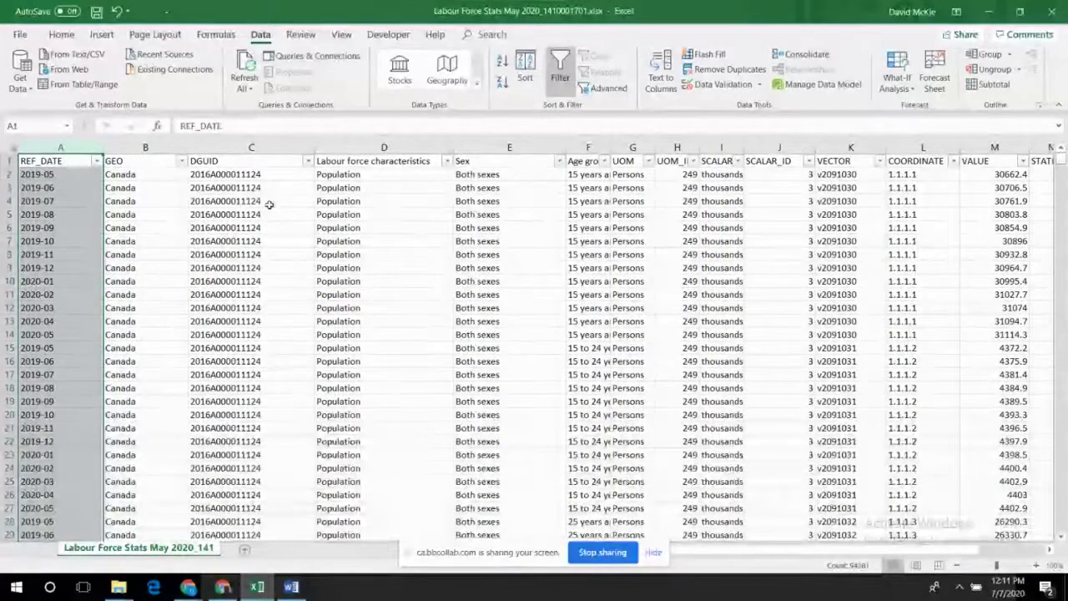
# Filter the REF_DATE column to show only 2020-05
pyautogui.click(97, 160)
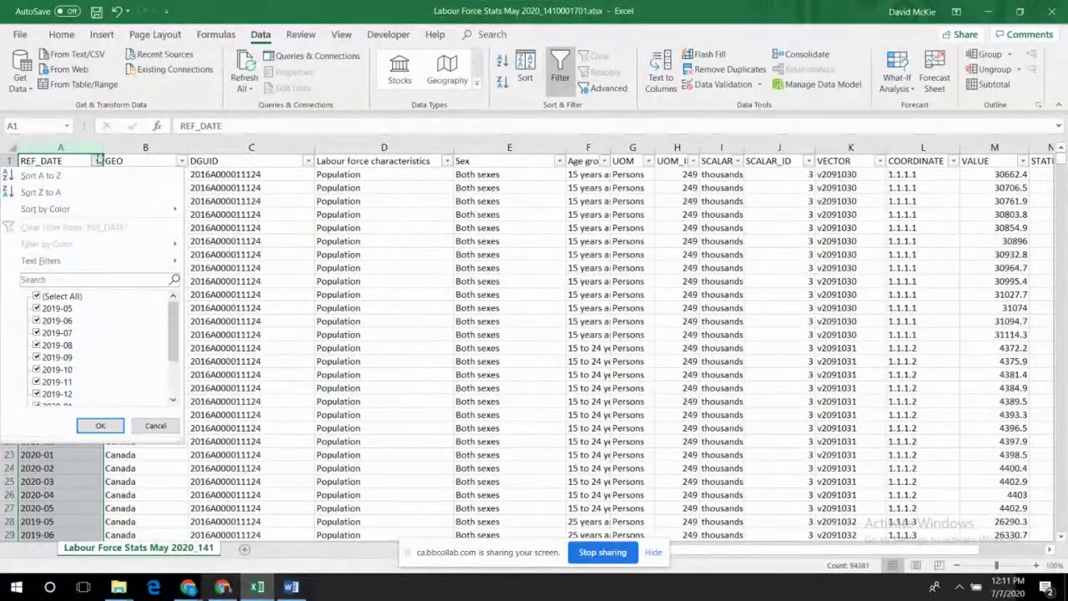
pyautogui.click(37, 297)
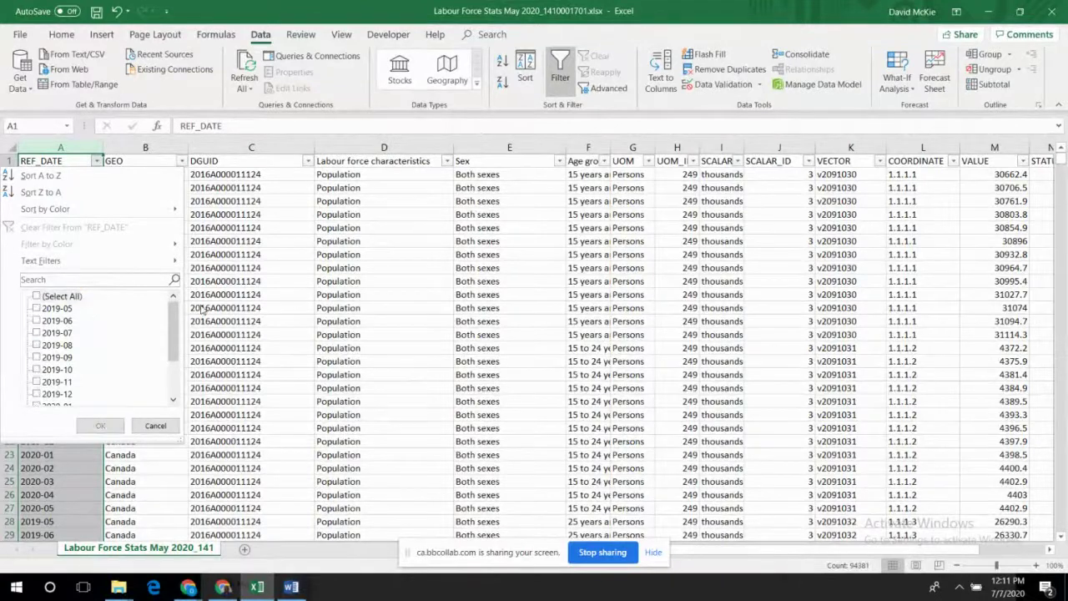
pyautogui.moveTo(177, 313); pyautogui.dragTo(180, 348)
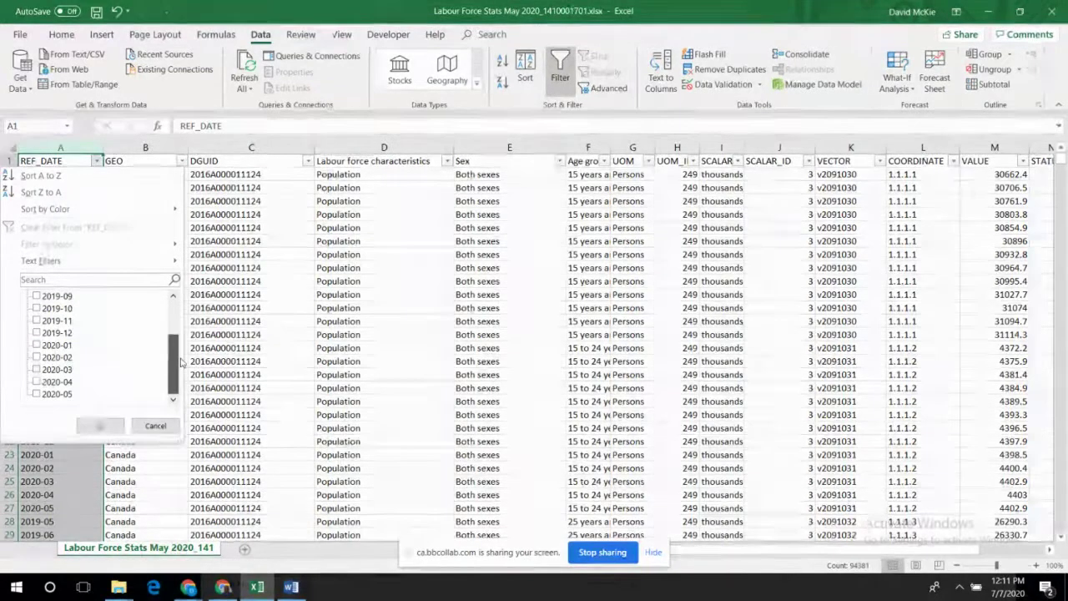
pyautogui.click(37, 394)
pyautogui.click(100, 425)
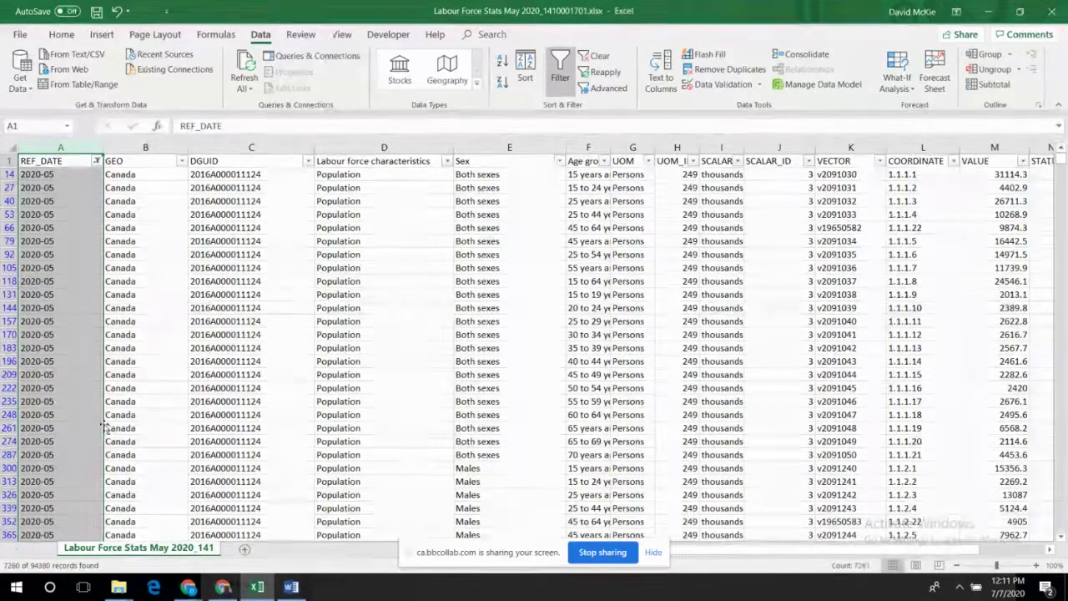
# Filter the GEO column to show only Canada
pyautogui.click(182, 161)
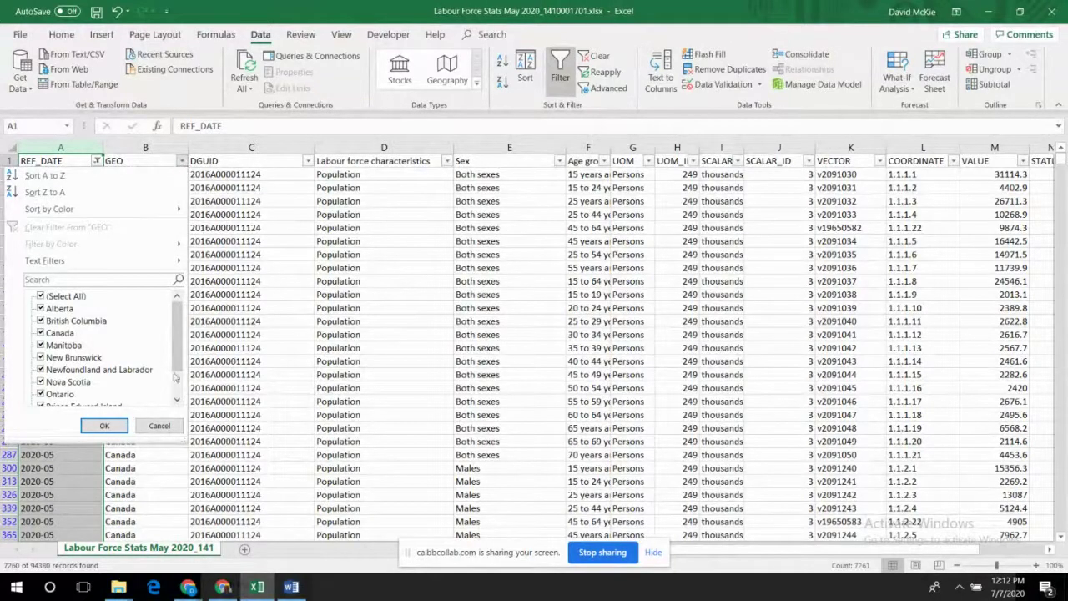
pyautogui.moveTo(186, 443); pyautogui.dragTo(241, 500)
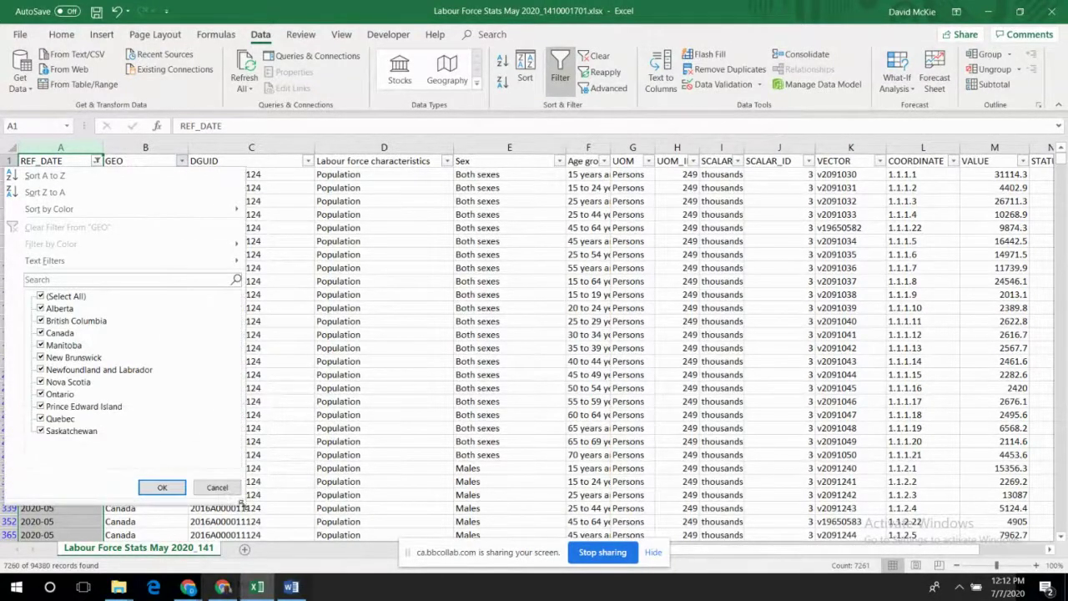
pyautogui.click(40, 296)
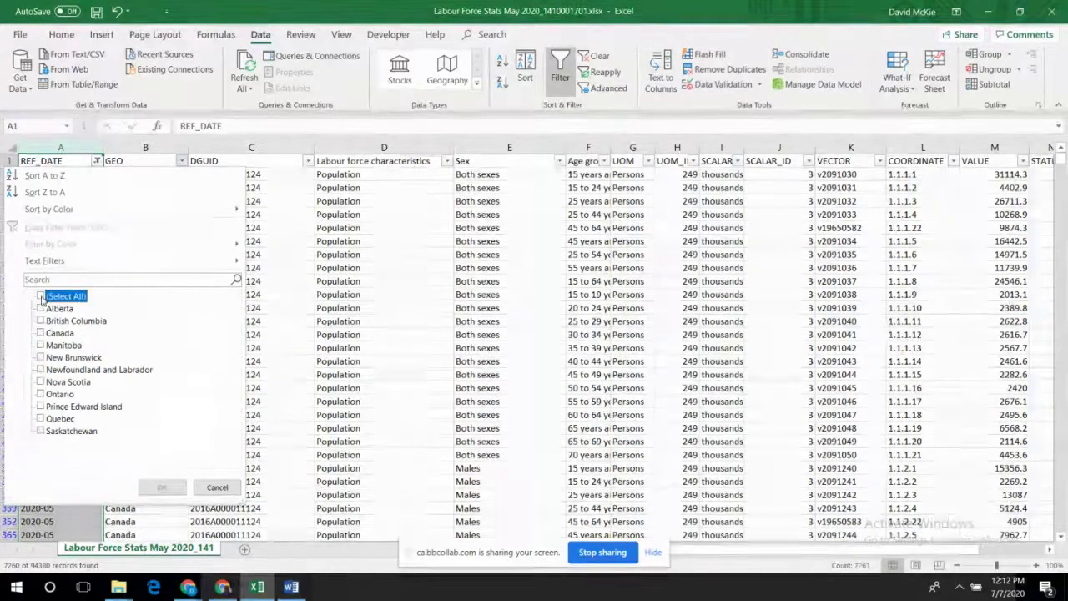
pyautogui.click(40, 333)
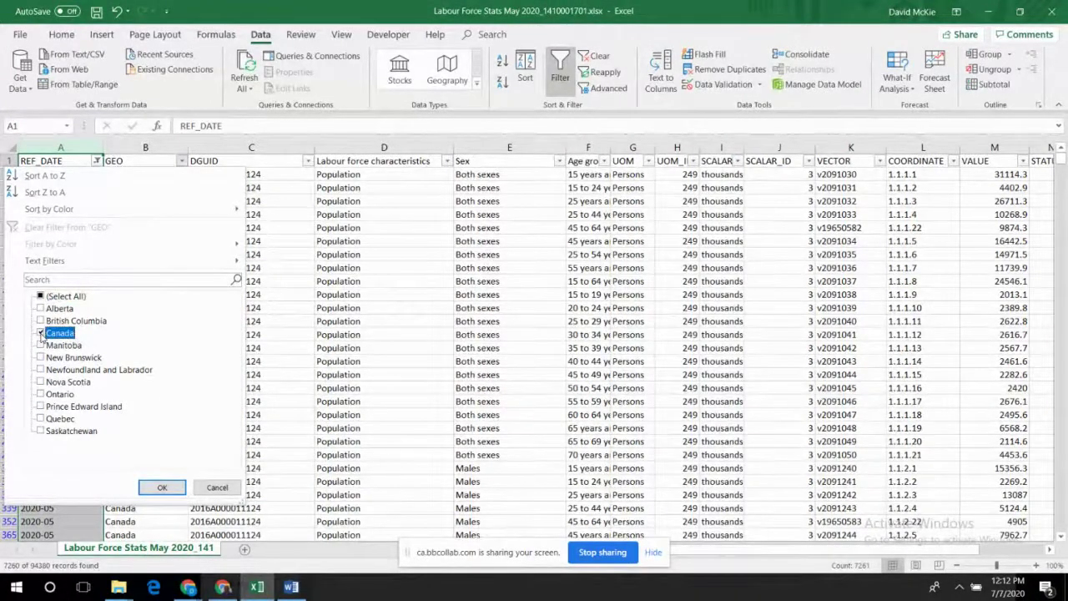
pyautogui.click(177, 492)
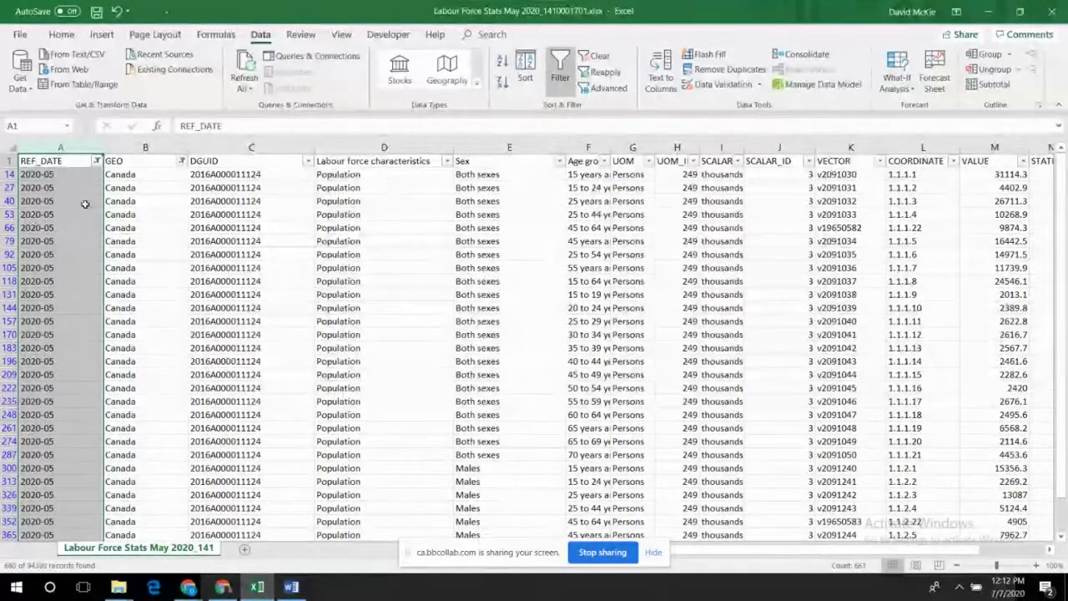
# Review the filter selections applied to the REF_DATE and GEO columns, leaving both as they are
pyautogui.click(97, 161)
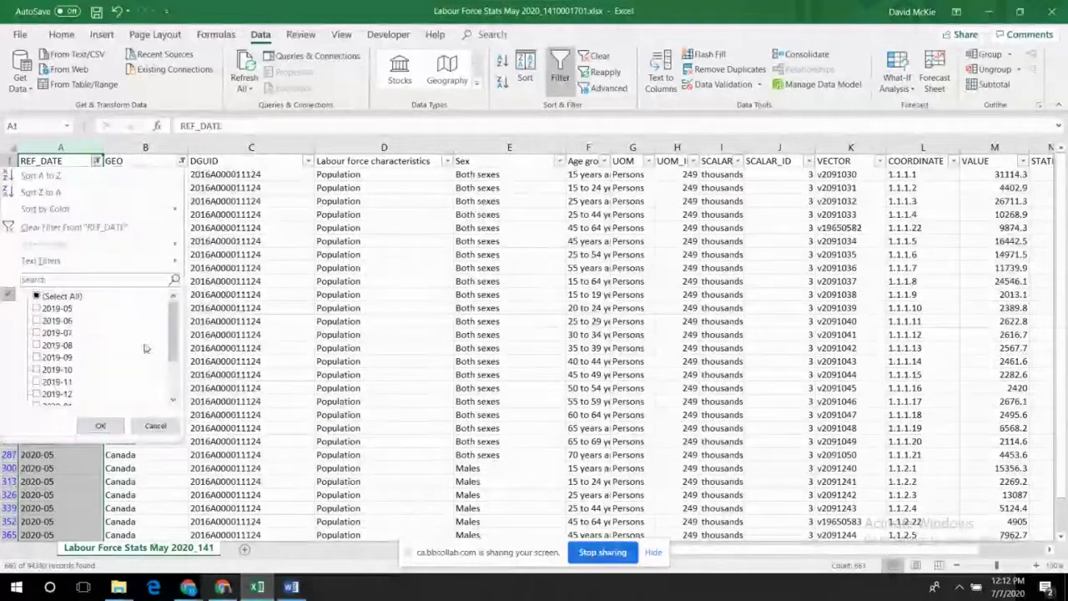
pyautogui.moveTo(173, 330); pyautogui.dragTo(177, 360)
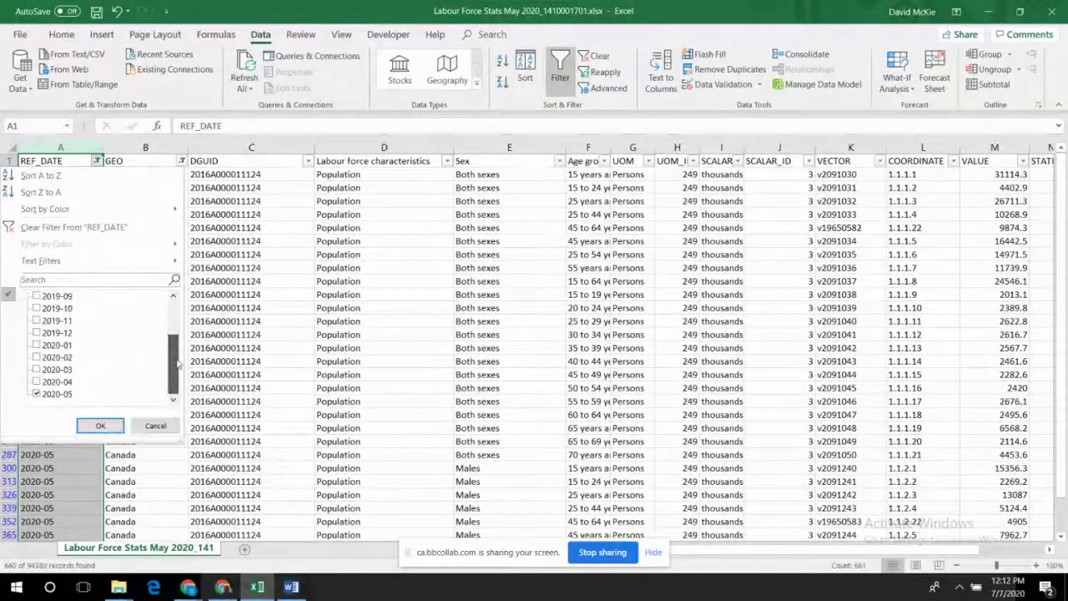
pyautogui.click(100, 425)
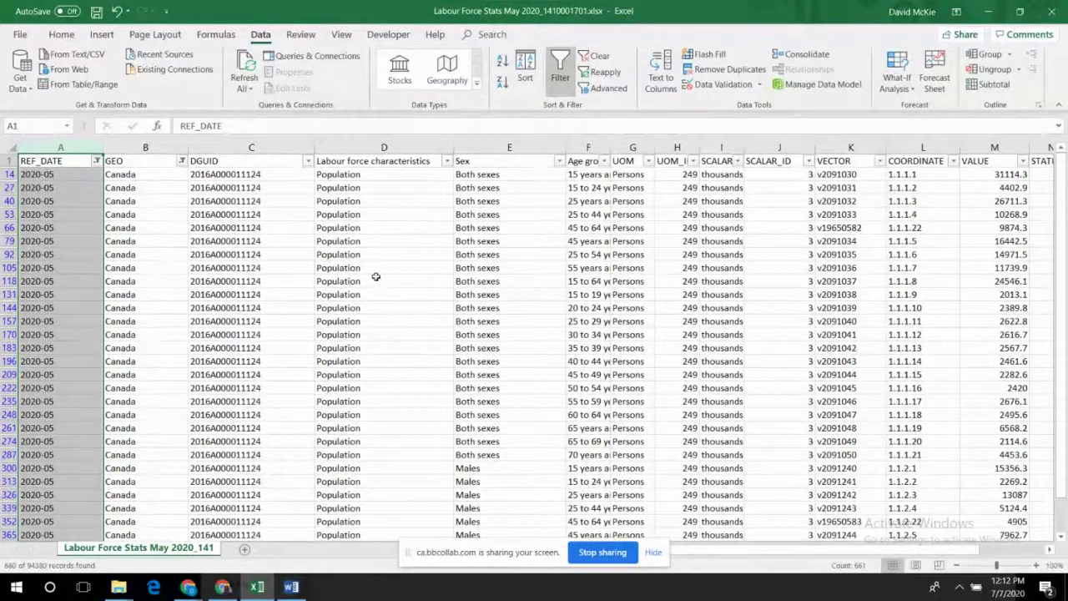
pyautogui.click(181, 162)
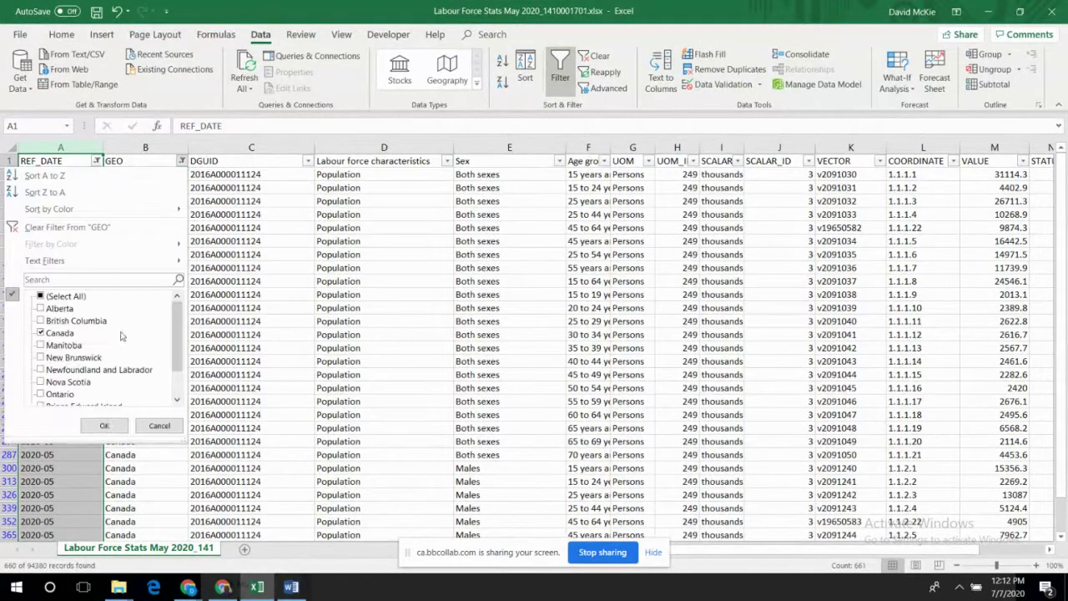
pyautogui.click(103, 425)
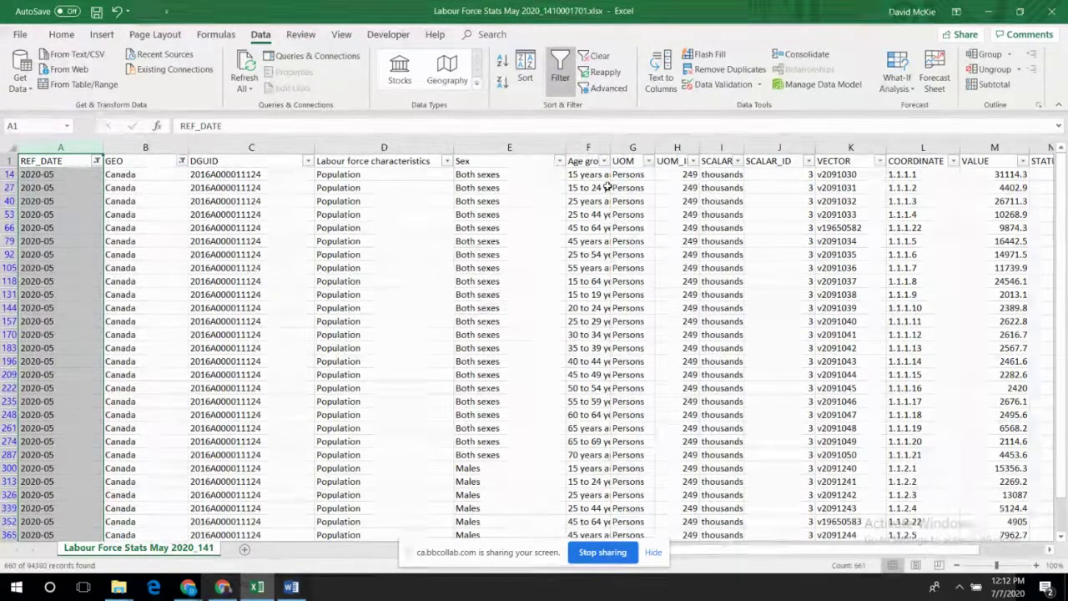
# Filter the Sex column to Both sexes only by excluding Females and Males
pyautogui.click(558, 161)
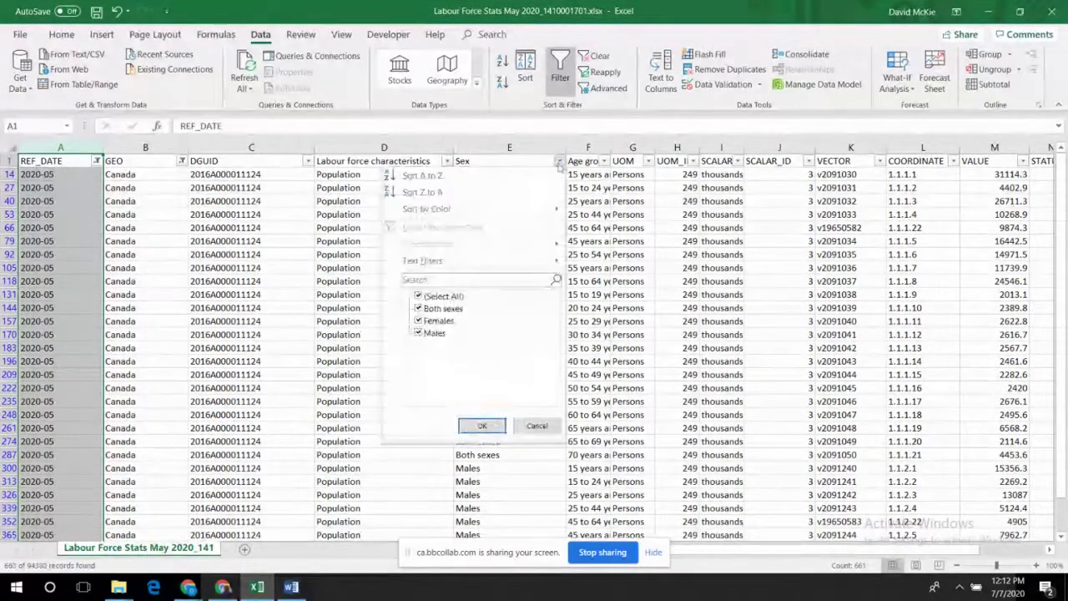
pyautogui.click(417, 321)
pyautogui.click(419, 332)
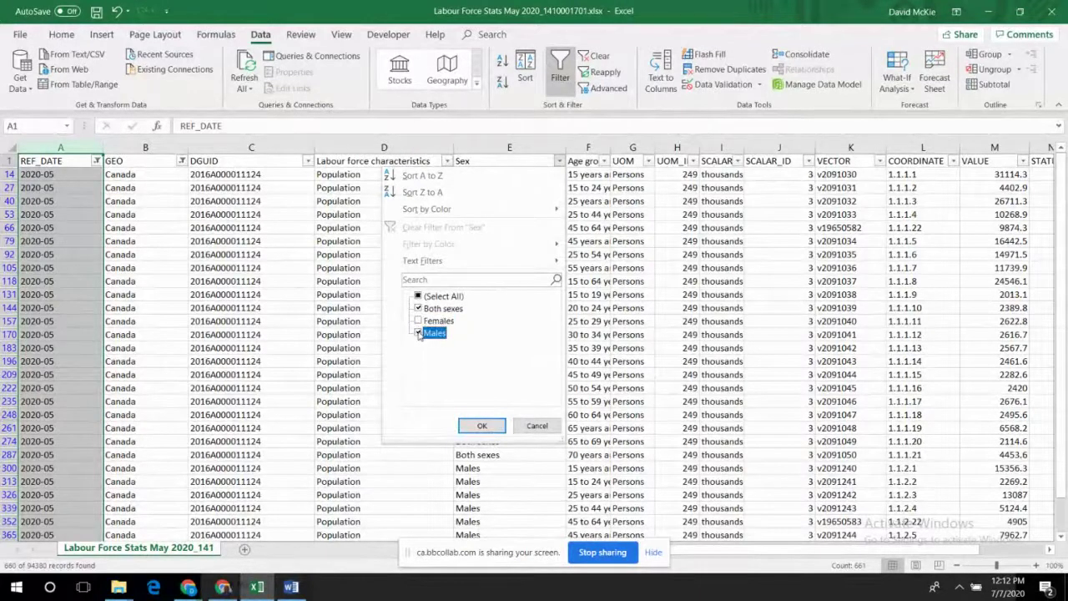
pyautogui.click(481, 425)
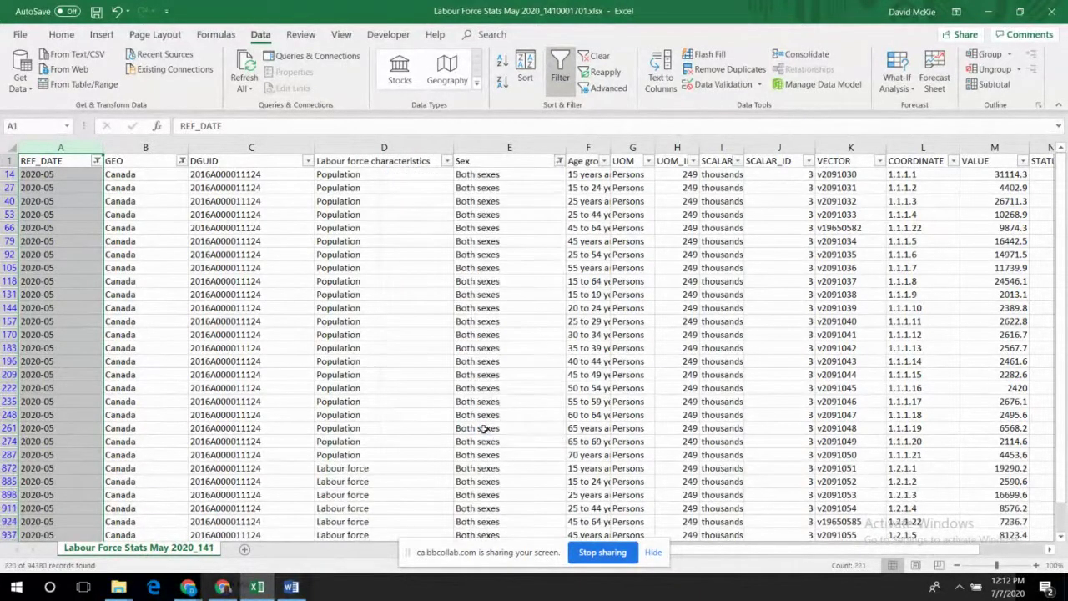
# Filter the Age group column to show only 15 years and over
pyautogui.click(604, 161)
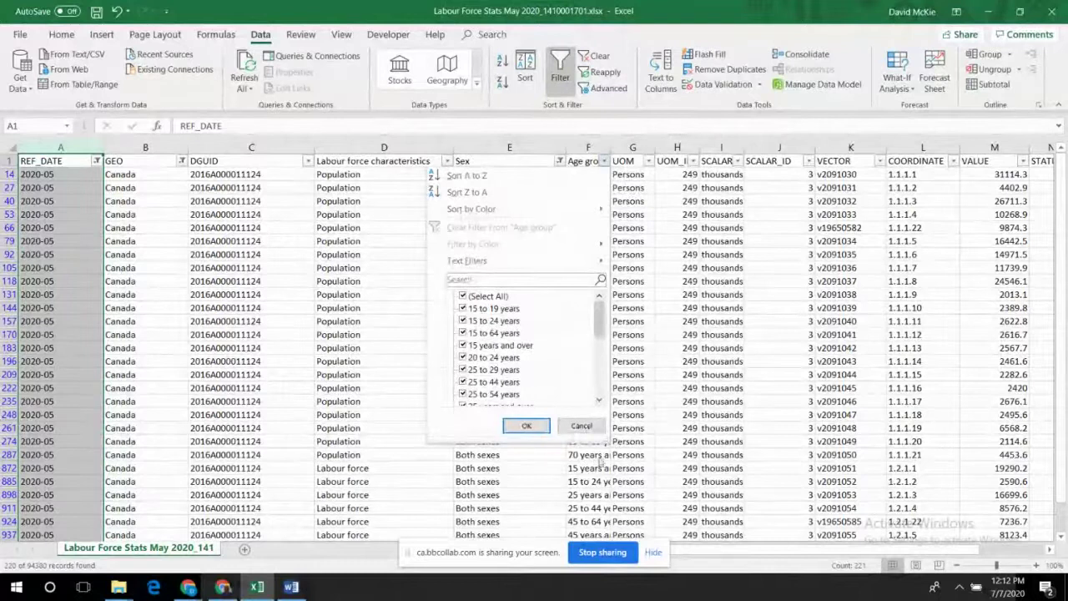
pyautogui.moveTo(604, 439); pyautogui.dragTo(705, 531)
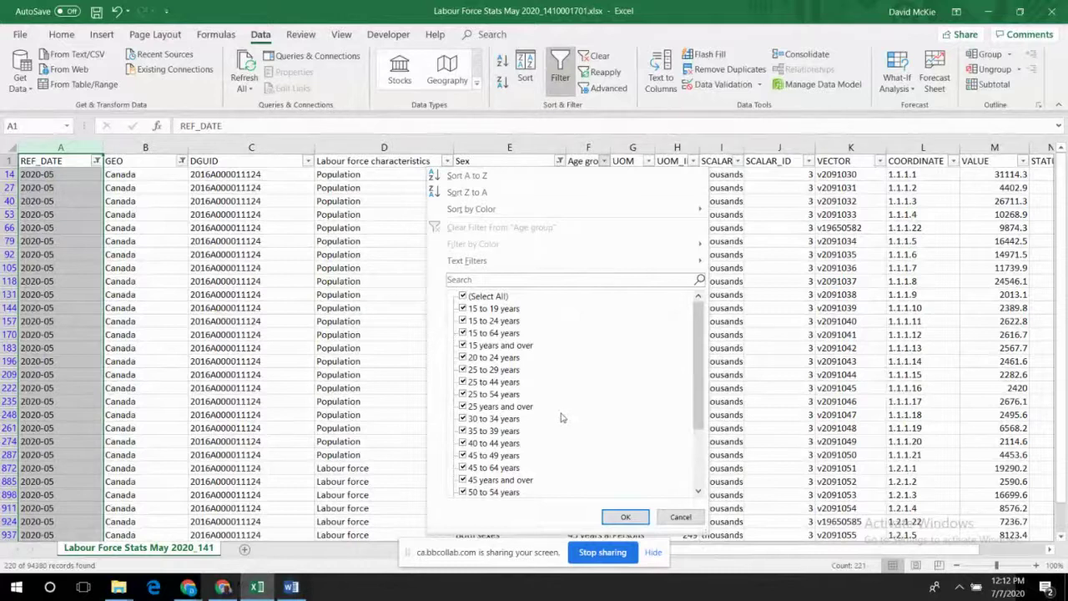
pyautogui.click(464, 298)
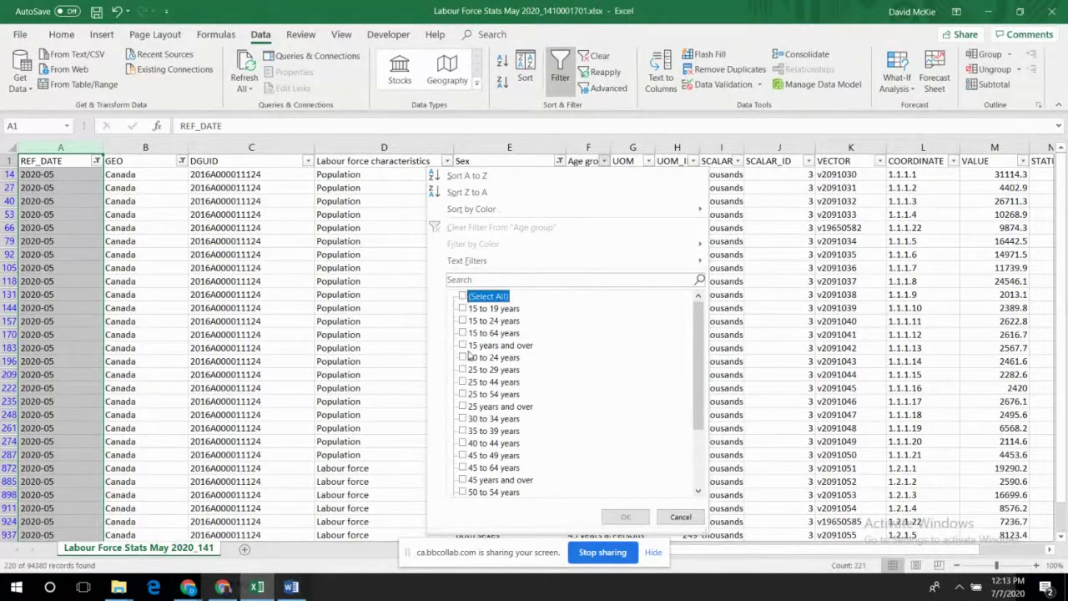
pyautogui.click(464, 346)
pyautogui.click(625, 516)
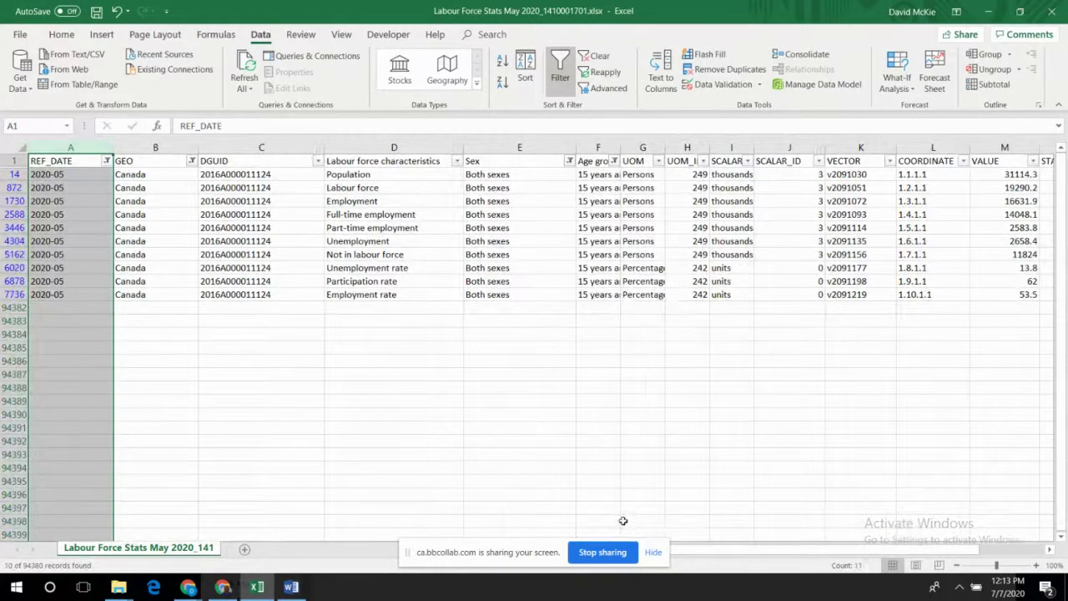
# Filter the Labour force characteristics column to Unemployment rate only and check the matching row's figure in the VALUE column
pyautogui.click(457, 160)
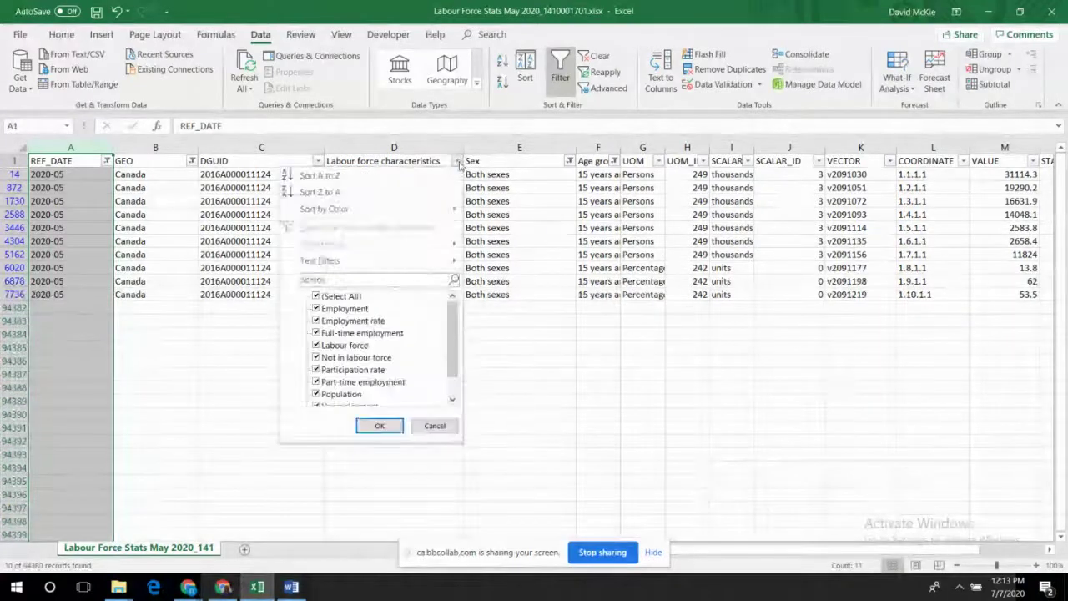
pyautogui.click(316, 299)
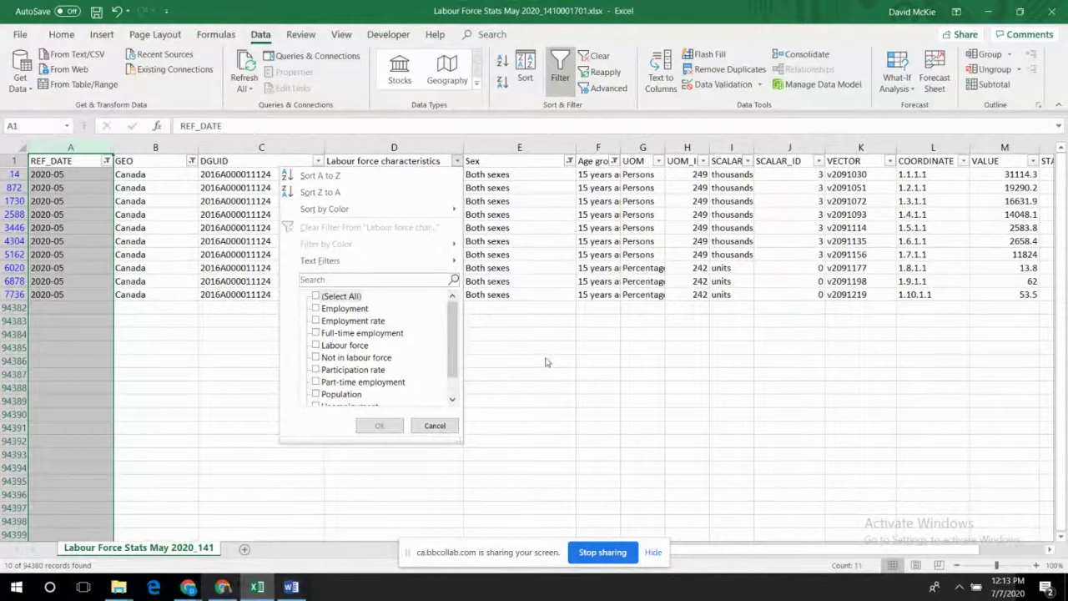
pyautogui.scroll(-1, 453, 316)
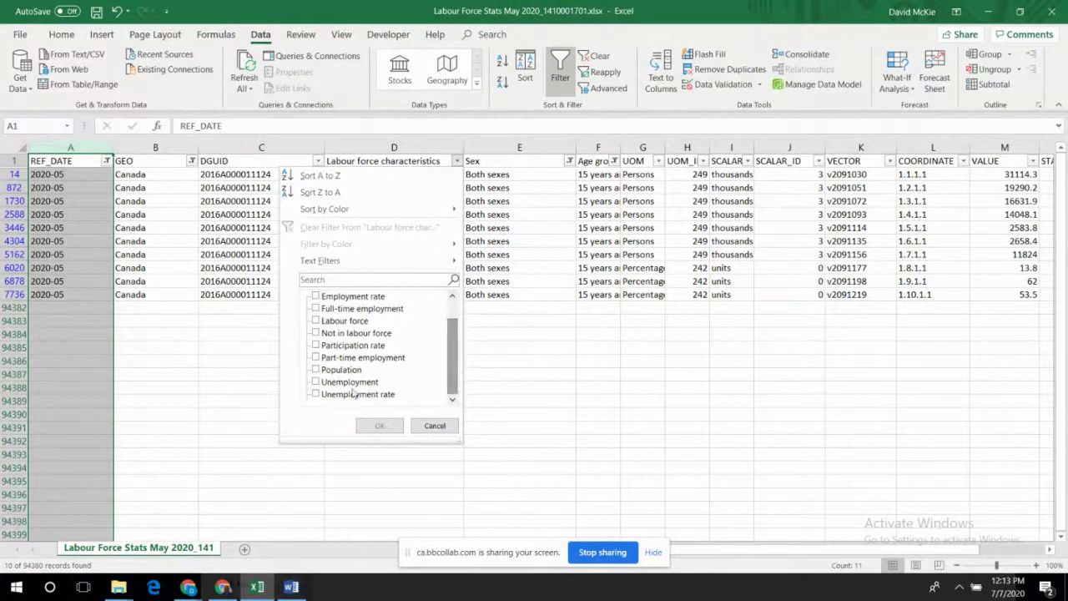
pyautogui.click(315, 393)
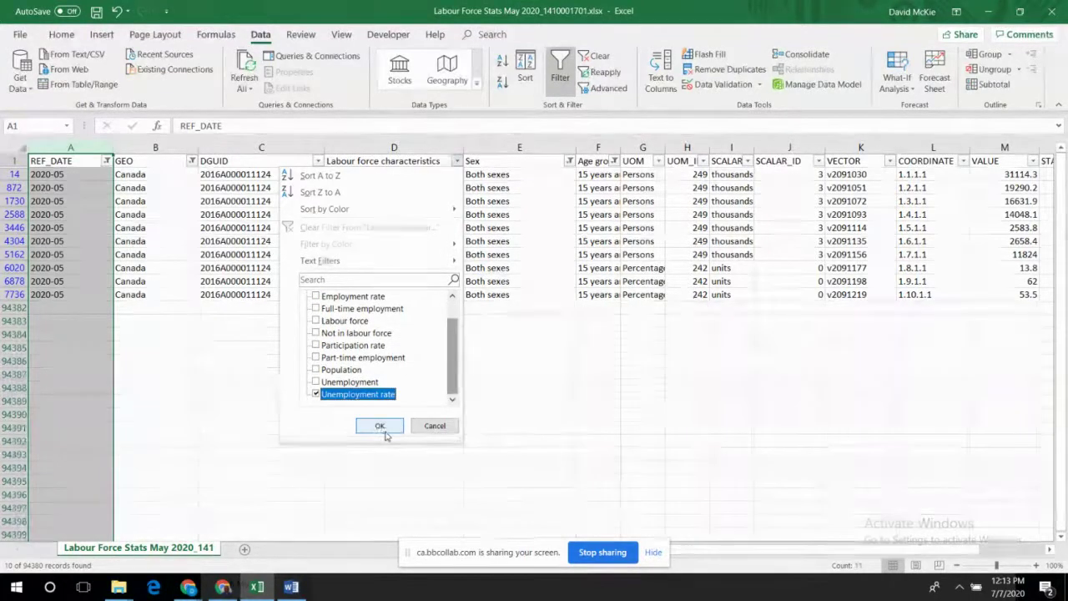
pyautogui.click(379, 426)
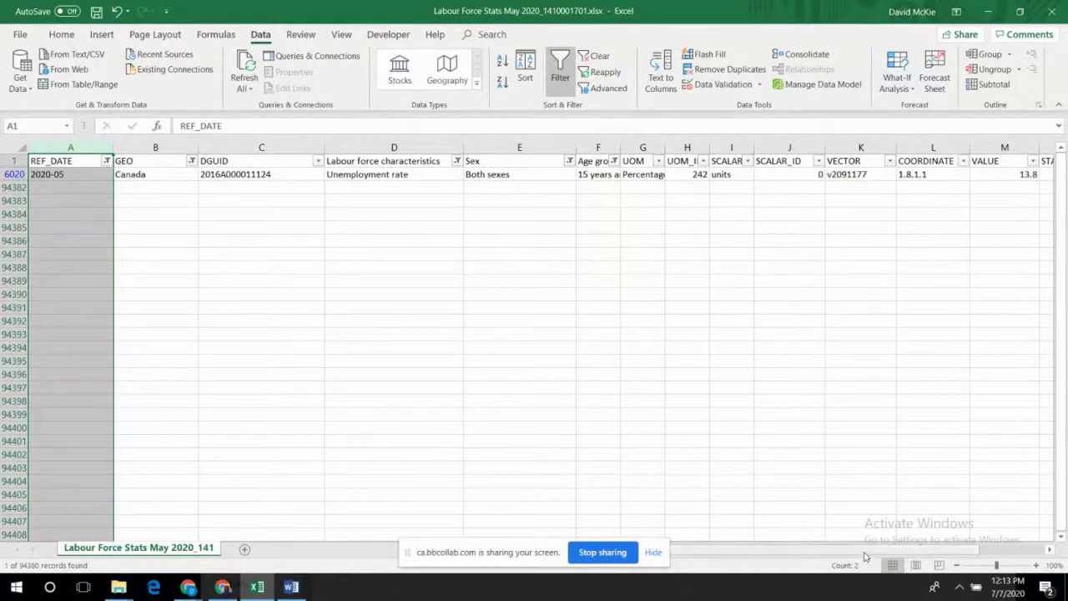
pyautogui.hscroll(3, 865, 556)
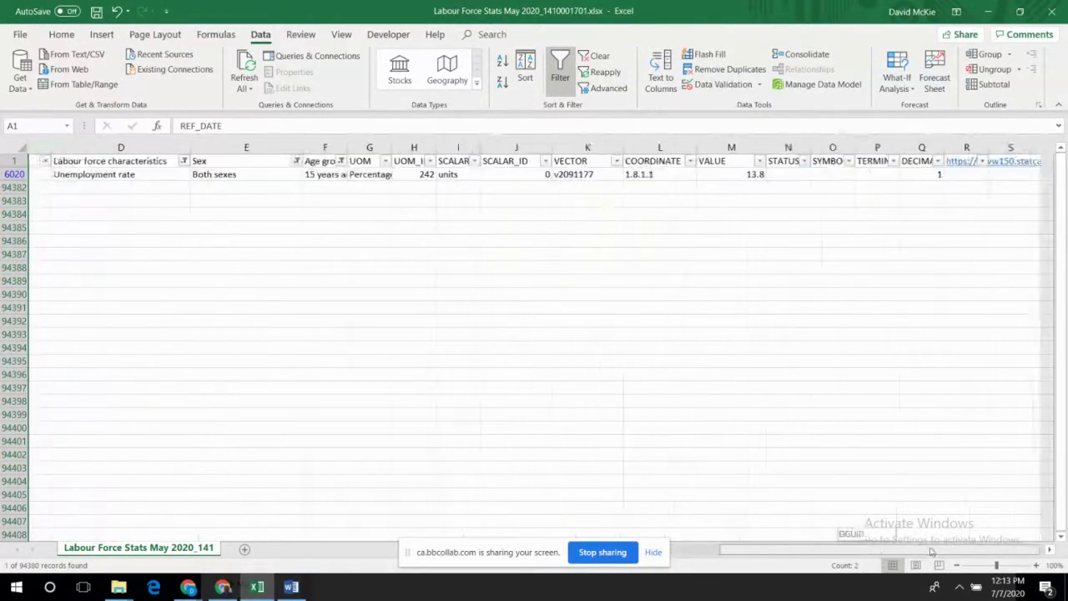
pyautogui.click(727, 174)
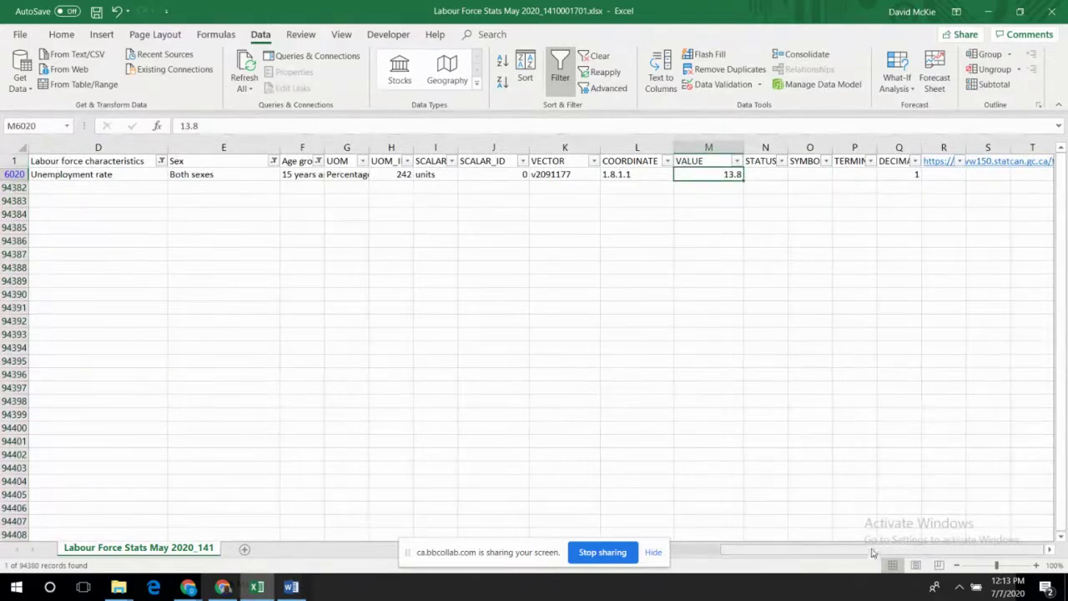
pyautogui.moveTo(875, 556); pyautogui.dragTo(731, 559)
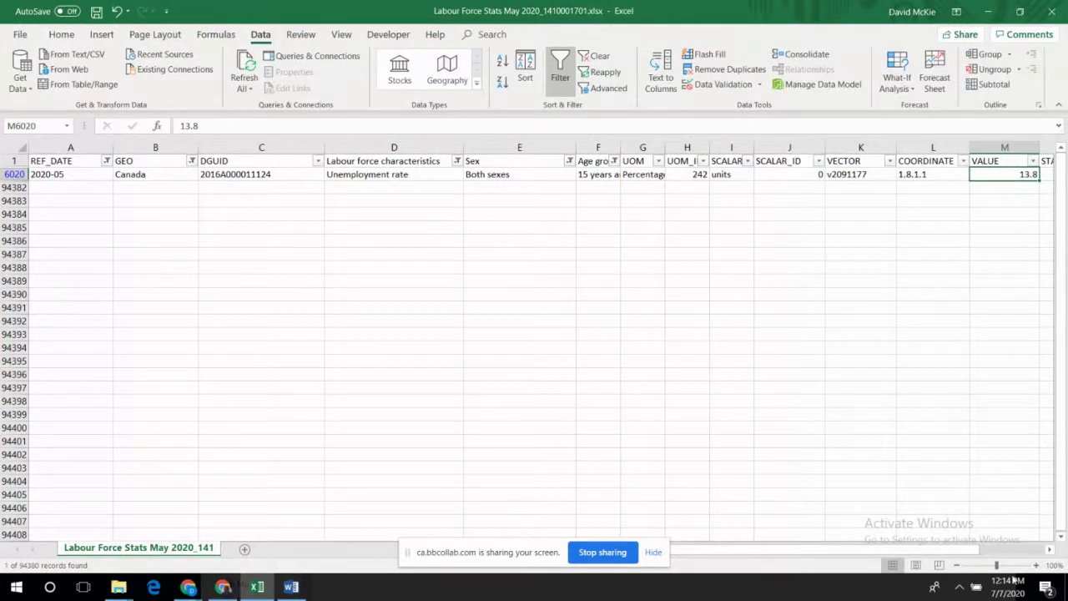
pyautogui.moveTo(968, 550)
pyautogui.mouseDown()
pyautogui.moveTo(1016, 548)
pyautogui.moveTo(961, 549)
pyautogui.mouseUp()
# Include every region in the GEO column filter
pyautogui.click(193, 161)
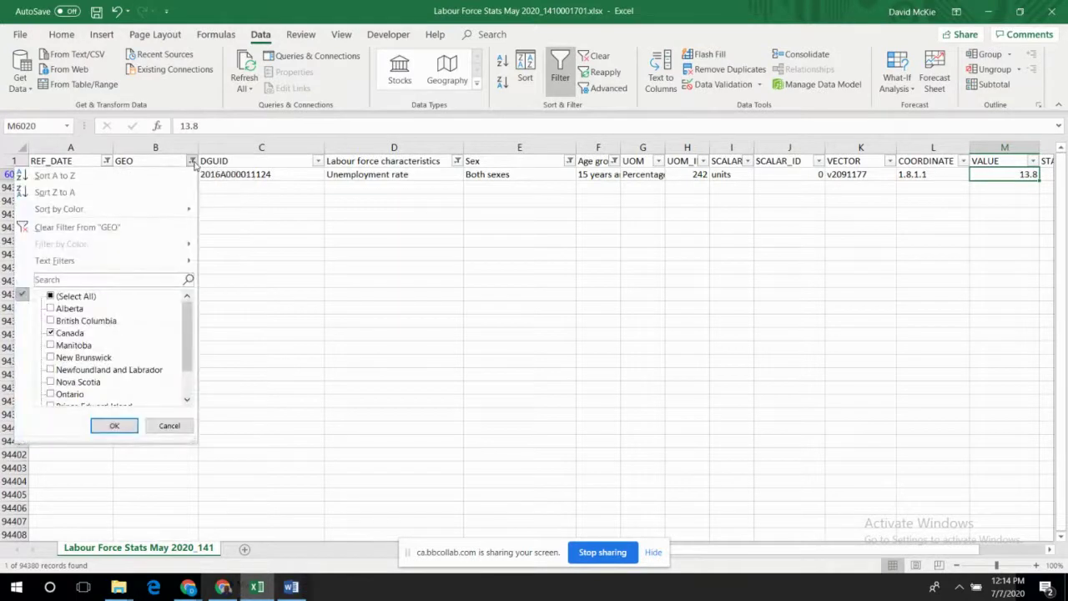
pyautogui.click(51, 296)
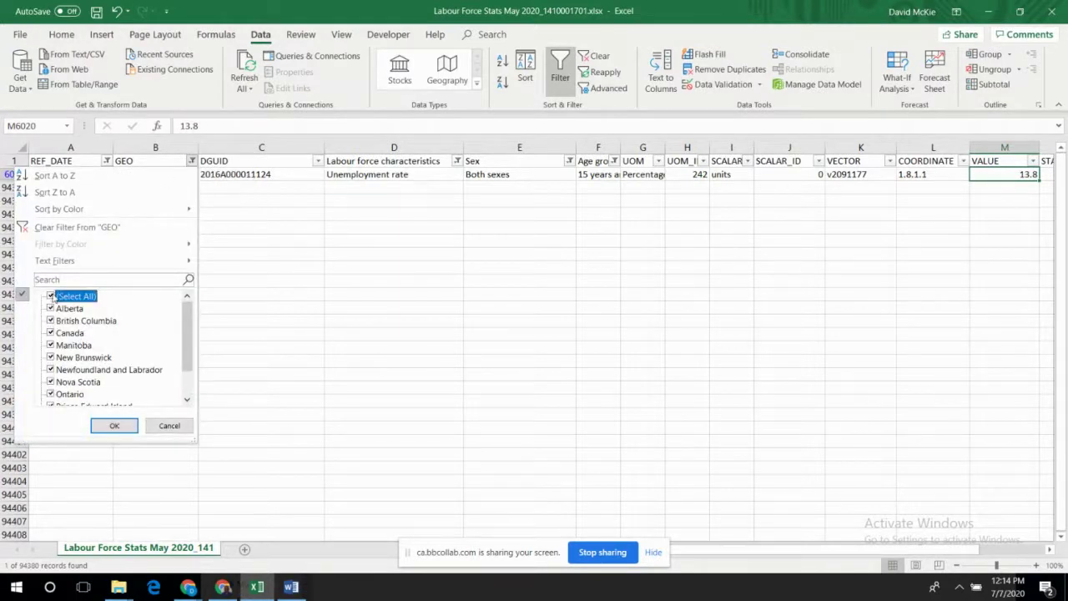
pyautogui.click(112, 425)
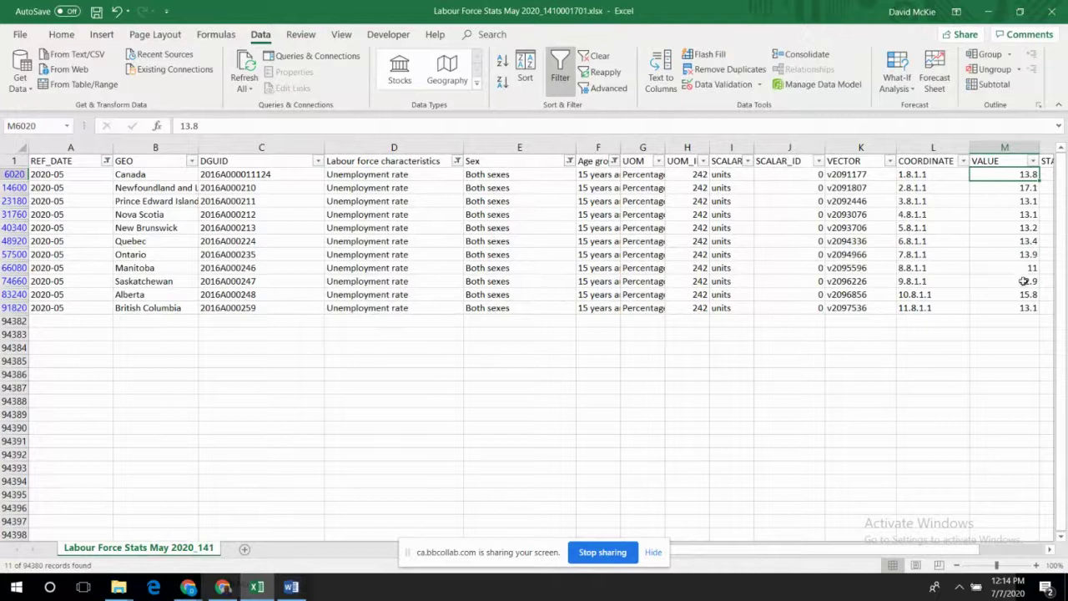
# Restrict the GEO column filter to Canada only again
pyautogui.click(191, 160)
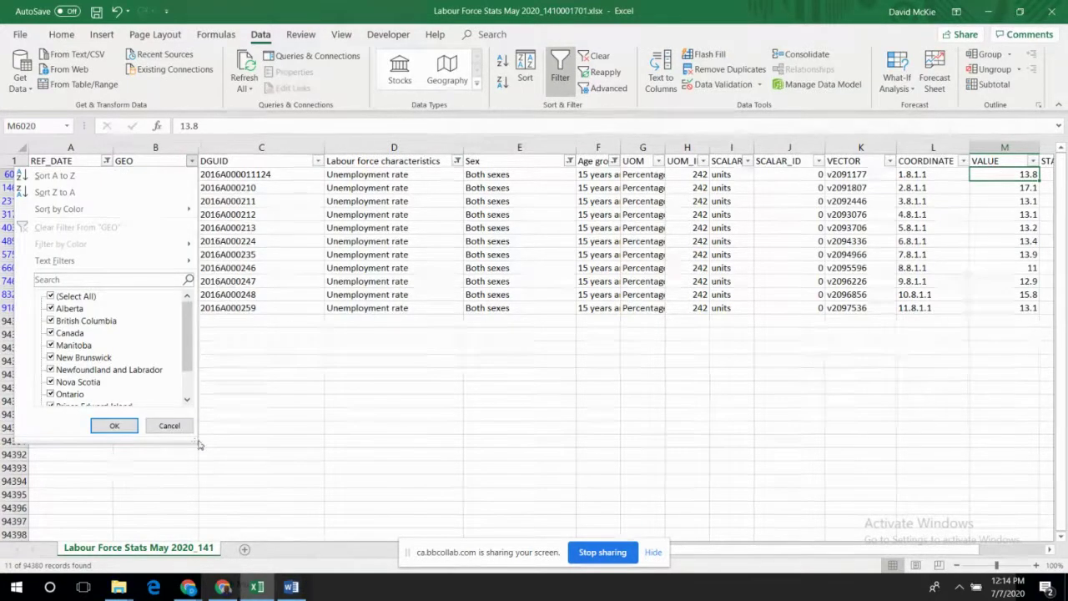
pyautogui.moveTo(198, 443); pyautogui.dragTo(287, 513)
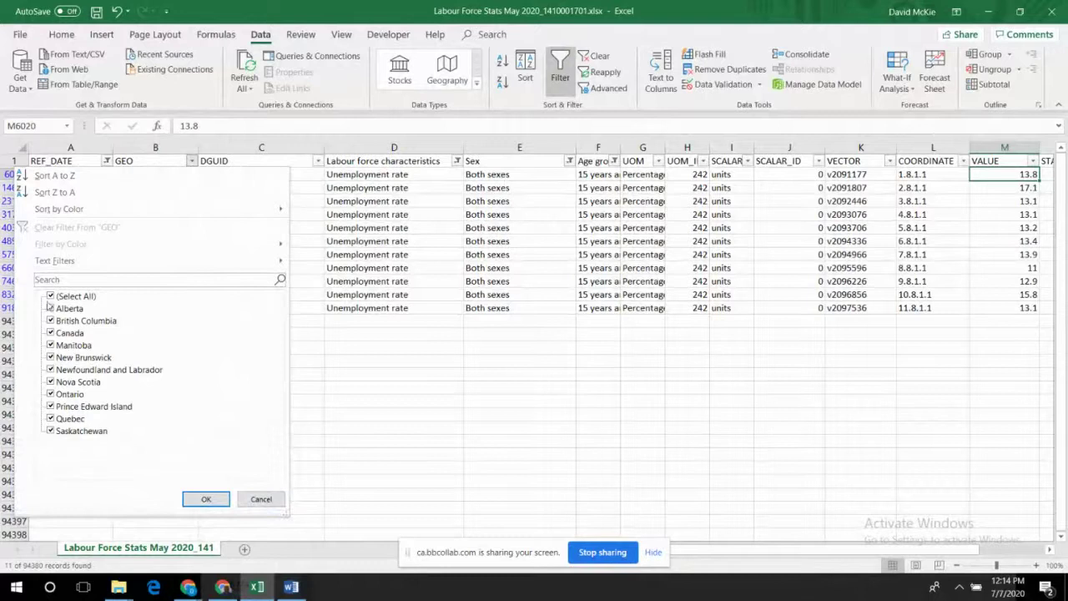
pyautogui.click(50, 296)
pyautogui.click(51, 333)
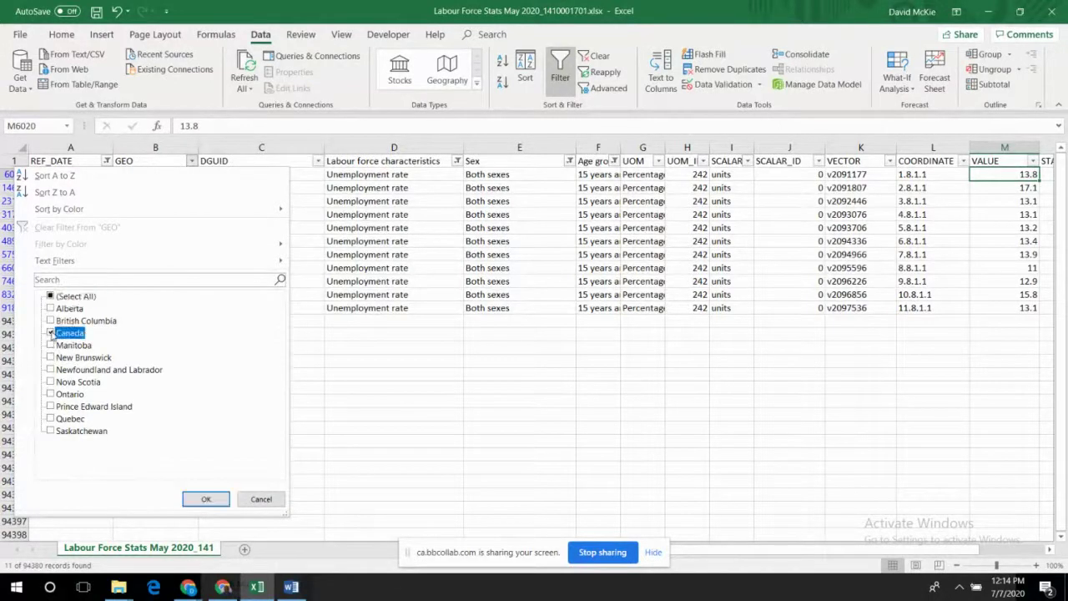
pyautogui.click(205, 498)
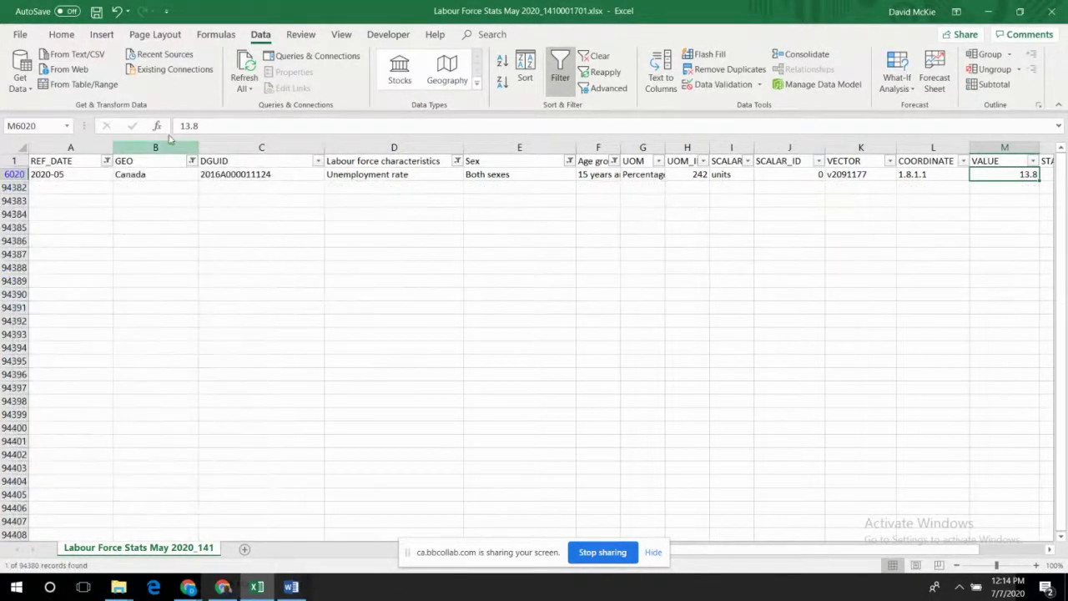
# Show Canada and all the provinces in the GEO column filter and look through their unemployment rates in the VALUE column
pyautogui.click(192, 162)
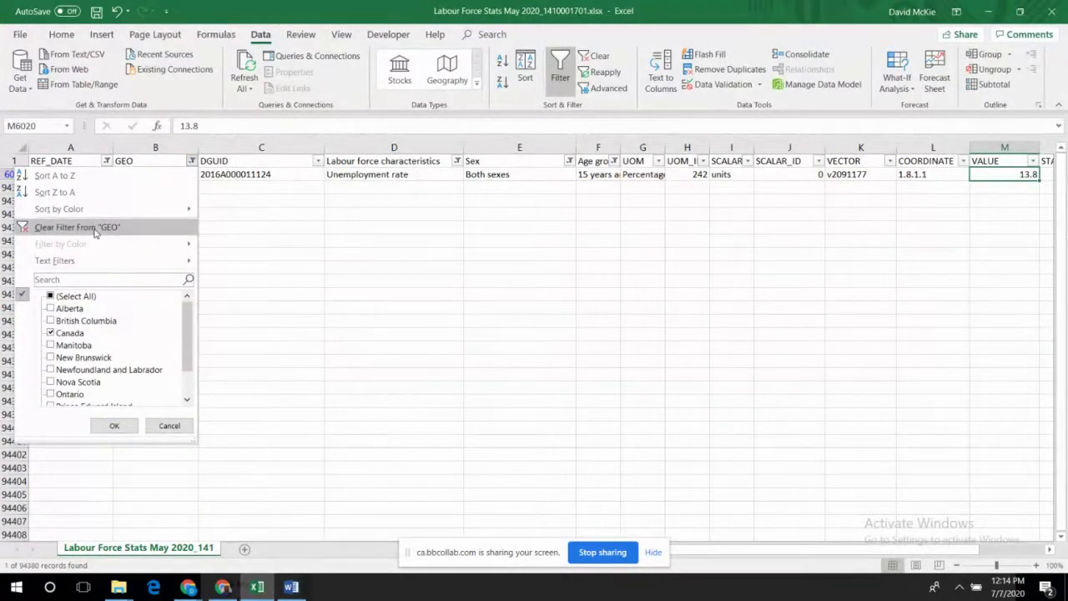
pyautogui.click(52, 297)
pyautogui.click(126, 426)
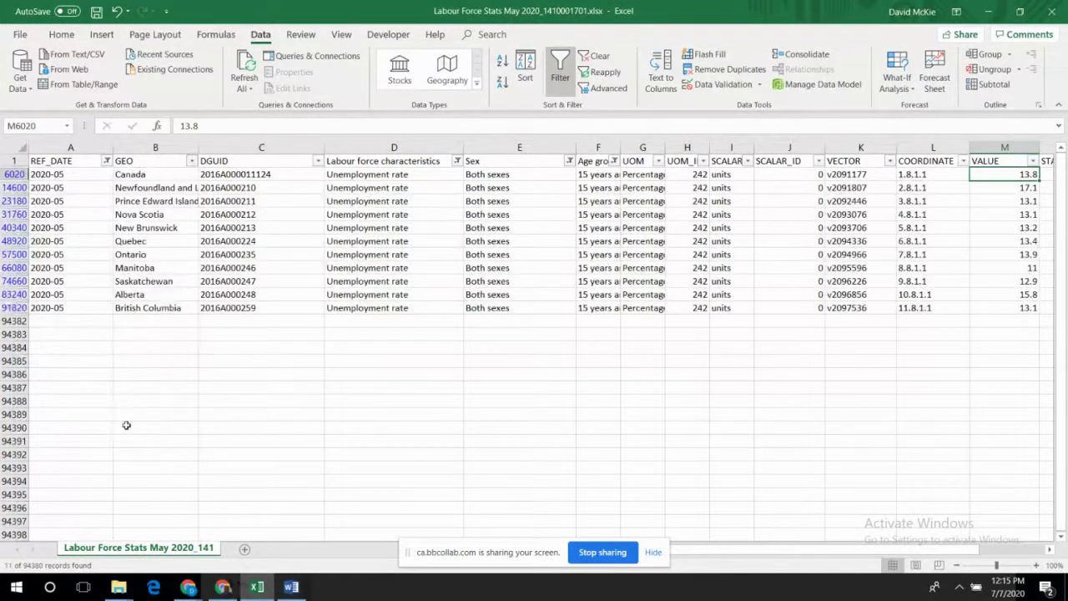
pyautogui.click(1011, 187)
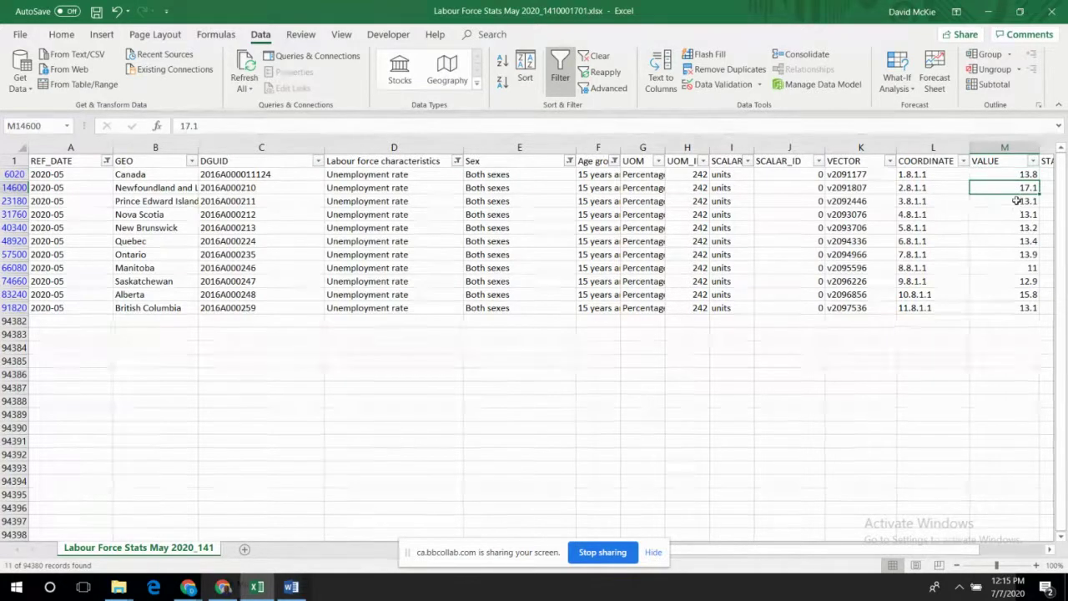
pyautogui.click(1018, 201)
pyautogui.click(1017, 215)
pyautogui.click(1018, 240)
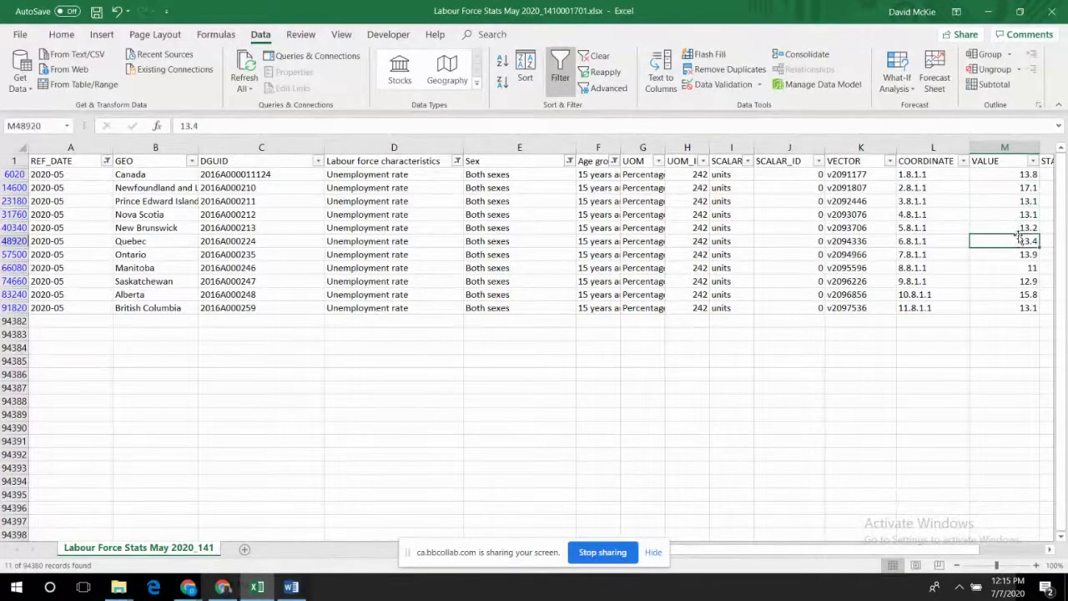
# Sort the filtered rows by VALUE from largest to smallest and widen the GEO column to fit the full province names
pyautogui.click(1000, 173)
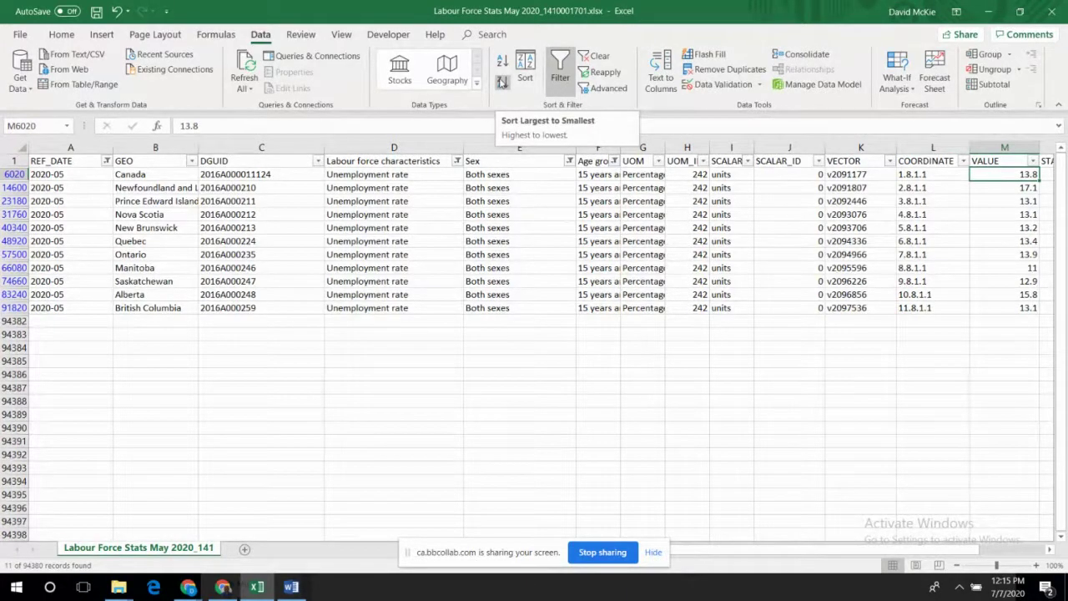
pyautogui.click(502, 82)
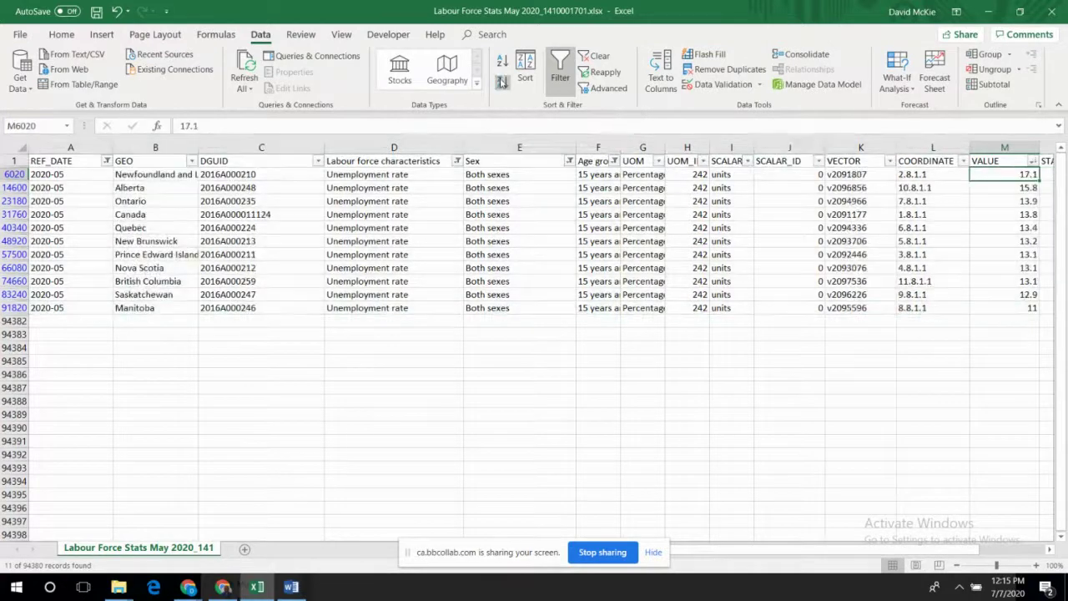
pyautogui.moveTo(202, 147); pyautogui.dragTo(251, 146)
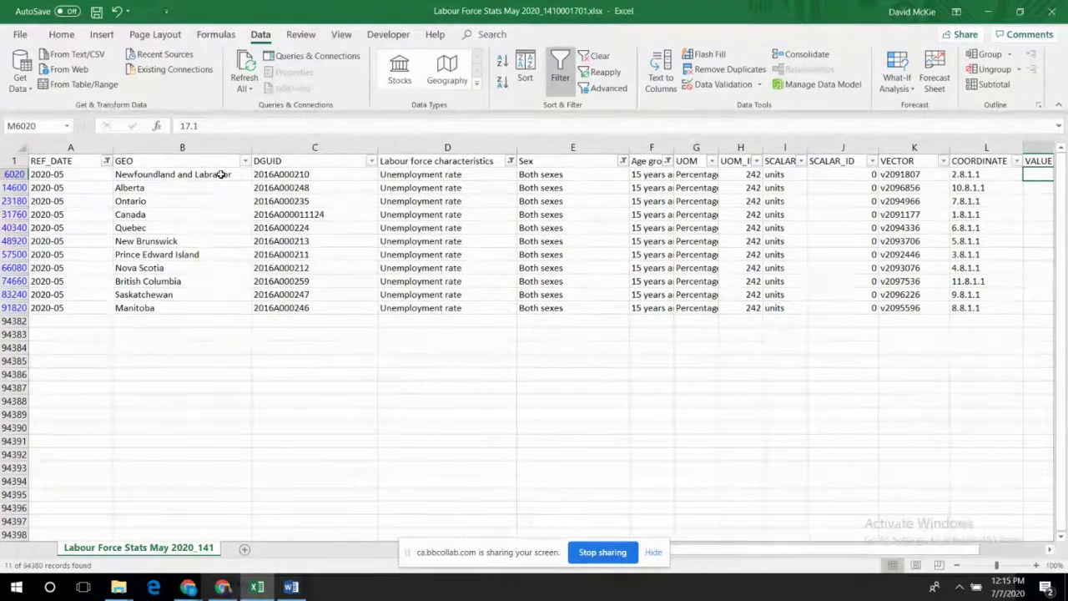
# Highlight the Newfoundland and Labrador and Alberta rows, and after them the Manitoba row, to examine their unemployment rates in the VALUE column
pyautogui.moveTo(732, 551); pyautogui.dragTo(757, 563)
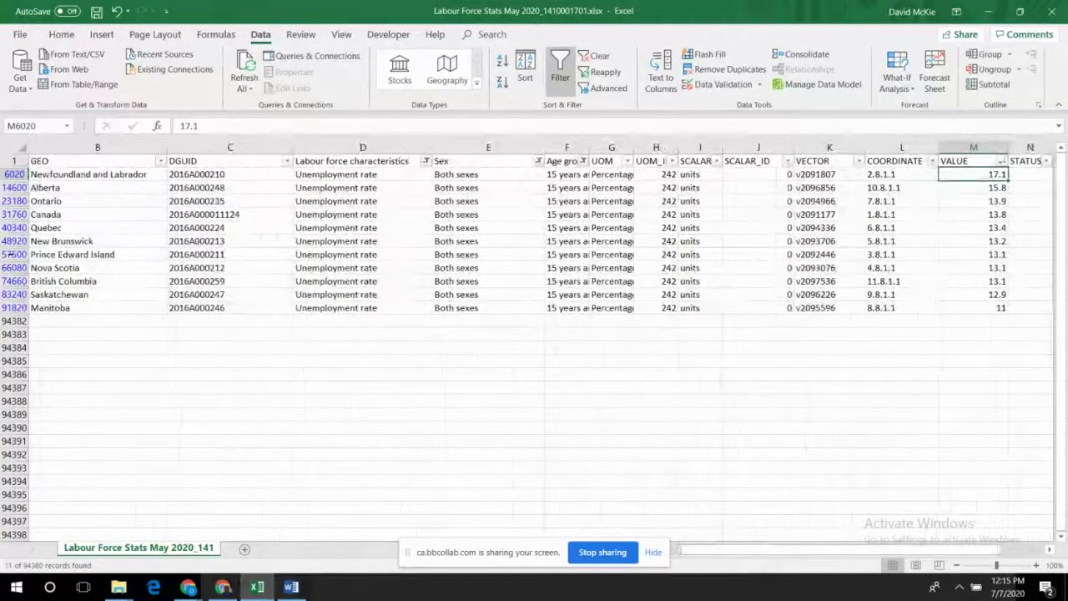
pyautogui.click(16, 188)
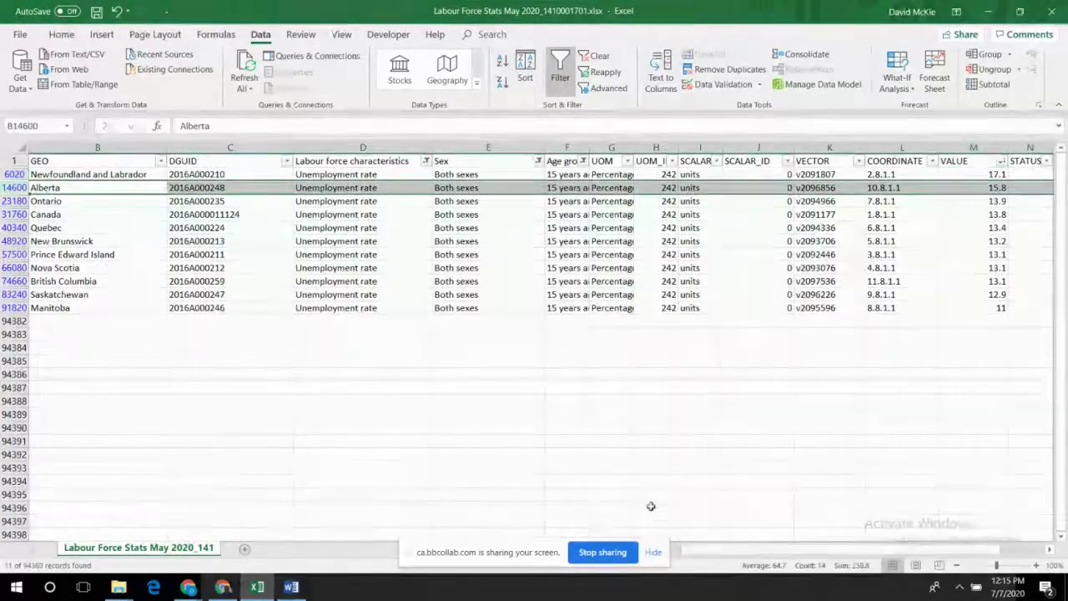
pyautogui.moveTo(739, 553); pyautogui.dragTo(705, 553)
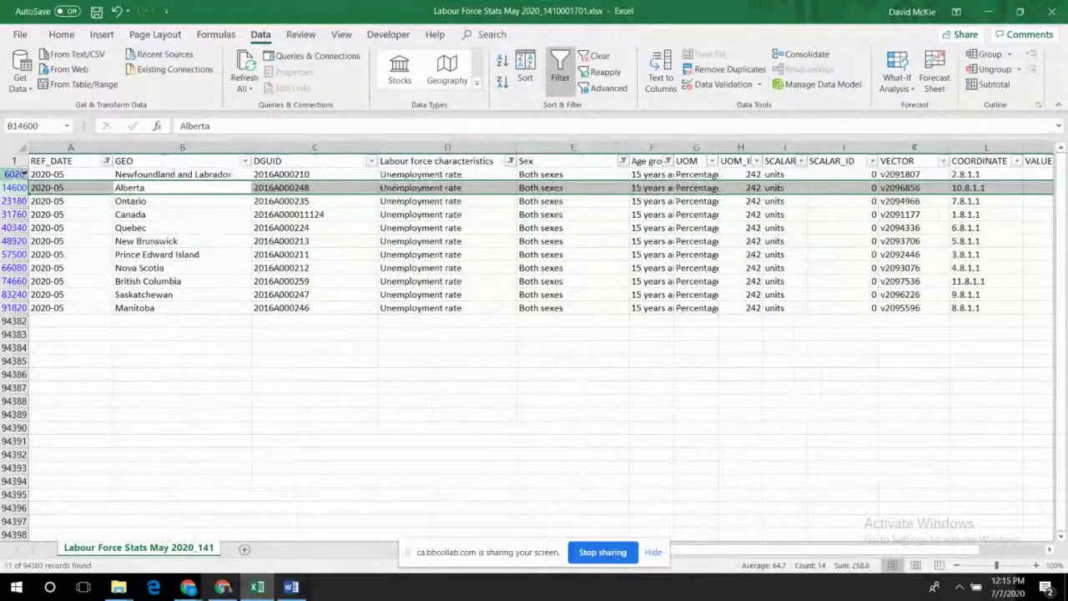
pyautogui.click(16, 173)
pyautogui.moveTo(16, 173); pyautogui.dragTo(16, 188)
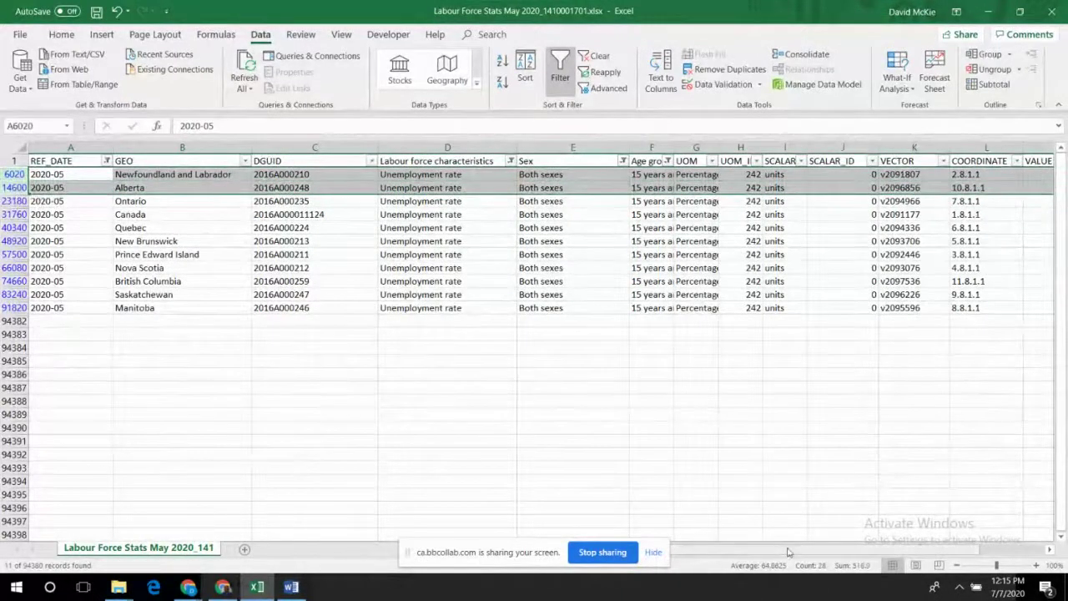
pyautogui.moveTo(788, 552); pyautogui.dragTo(889, 566)
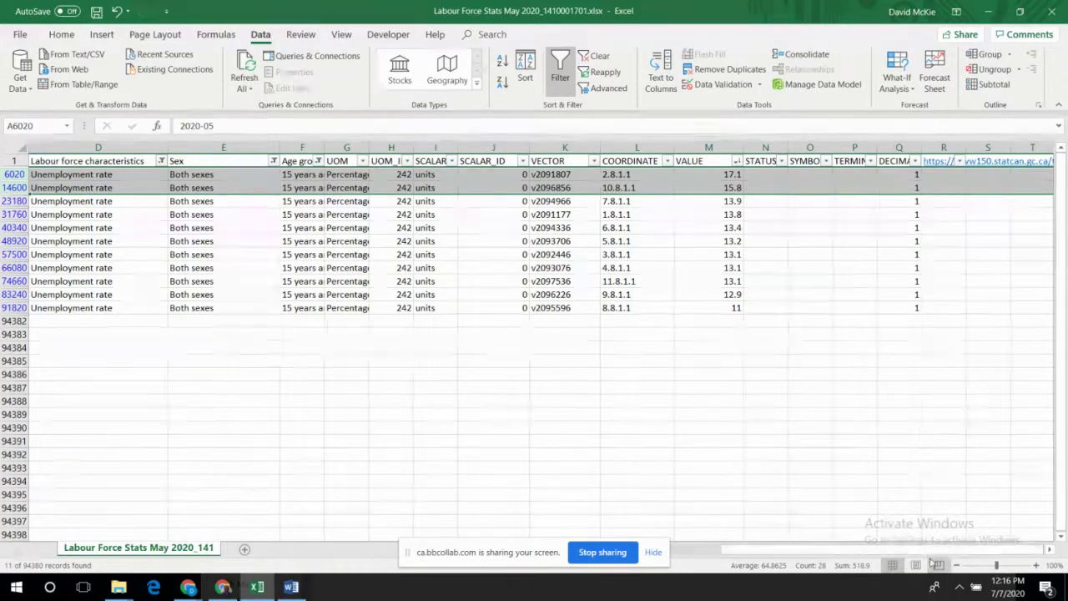
pyautogui.hscroll(-3, 835, 547)
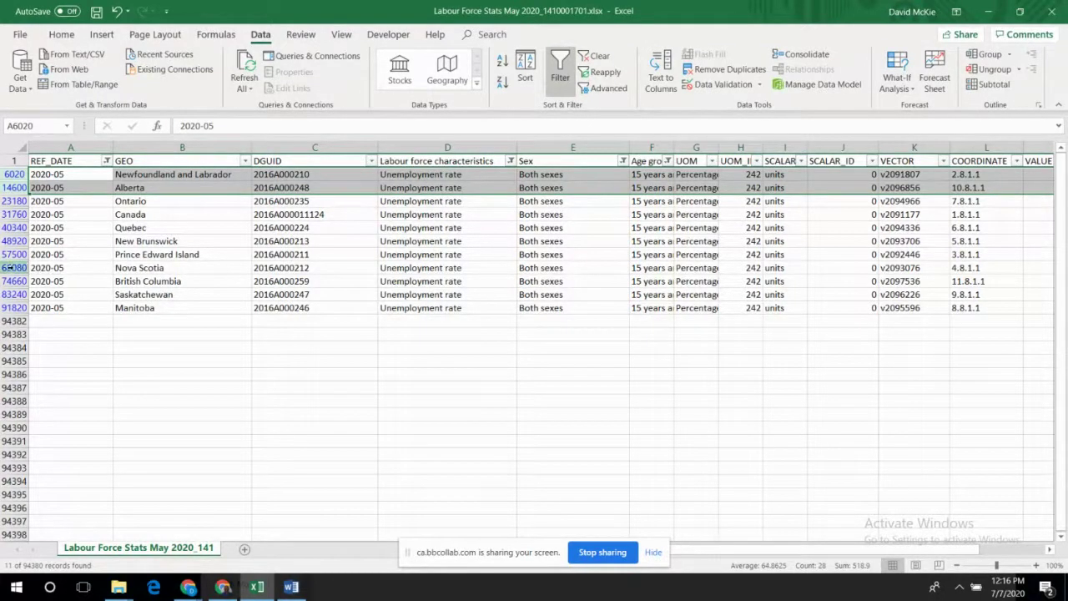
pyautogui.click(14, 307)
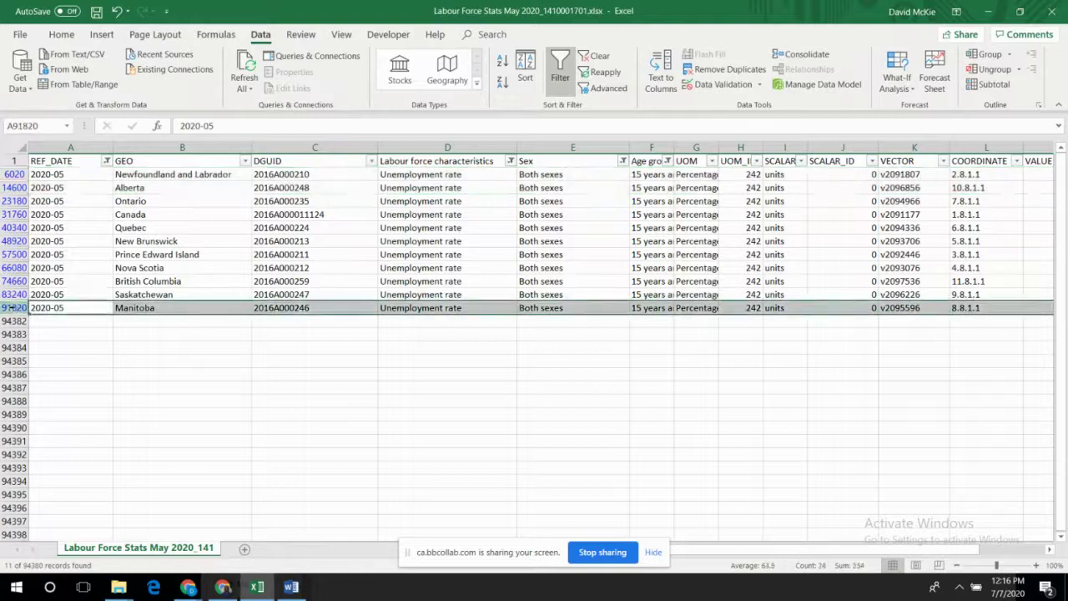
pyautogui.moveTo(791, 551); pyautogui.dragTo(890, 567)
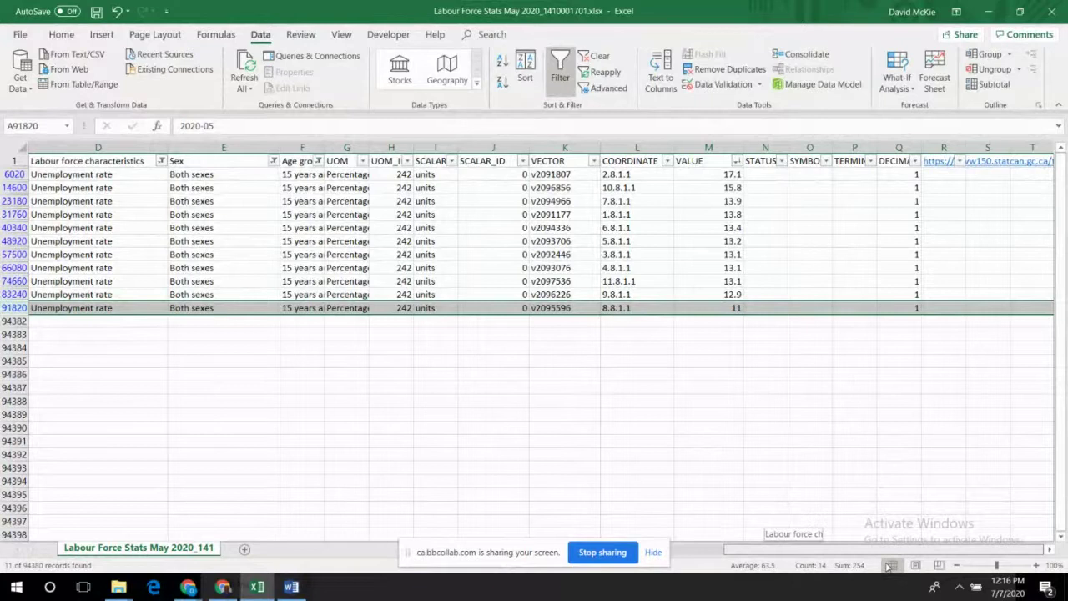
pyautogui.moveTo(888, 567); pyautogui.dragTo(719, 566)
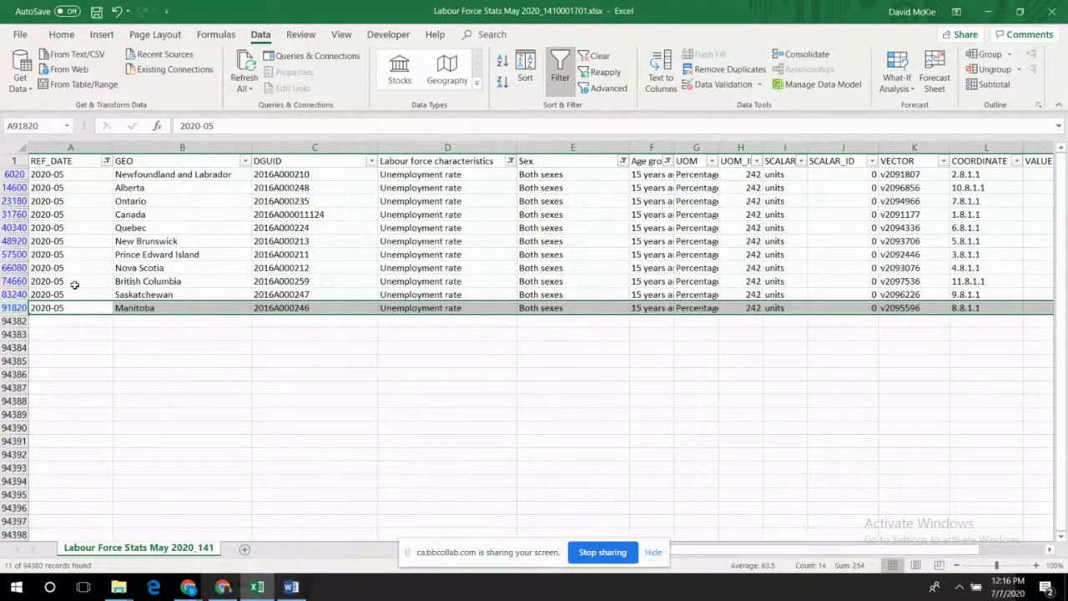
# Highlight the rows from Nova Scotia to Manitoba and examine their unemployment rates in the VALUE column
pyautogui.moveTo(15, 267); pyautogui.dragTo(18, 308)
pyautogui.moveTo(961, 553); pyautogui.dragTo(1033, 566)
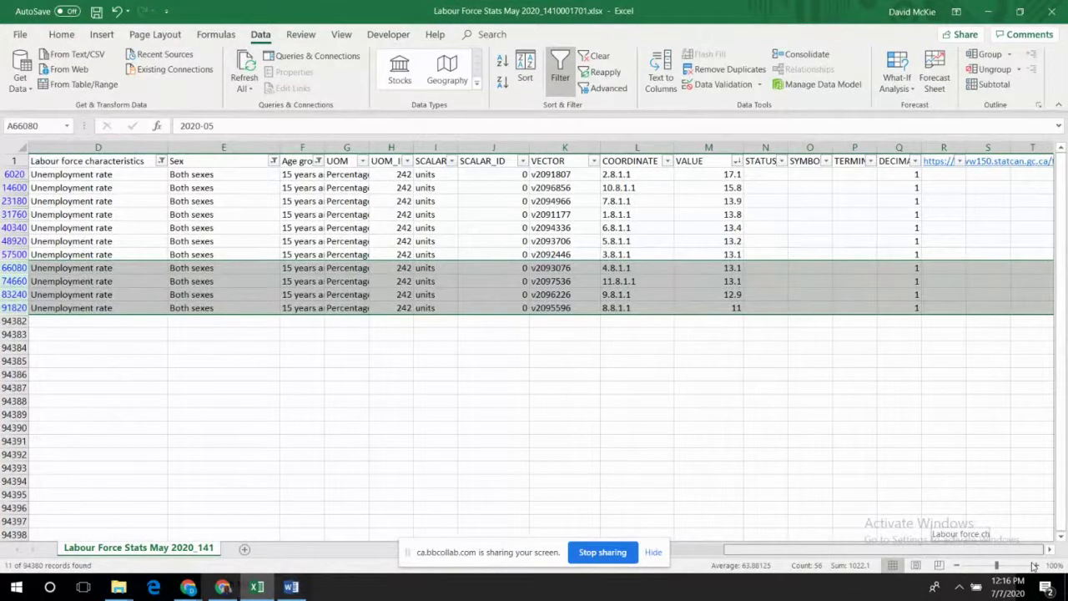
pyautogui.moveTo(1033, 565); pyautogui.dragTo(939, 567)
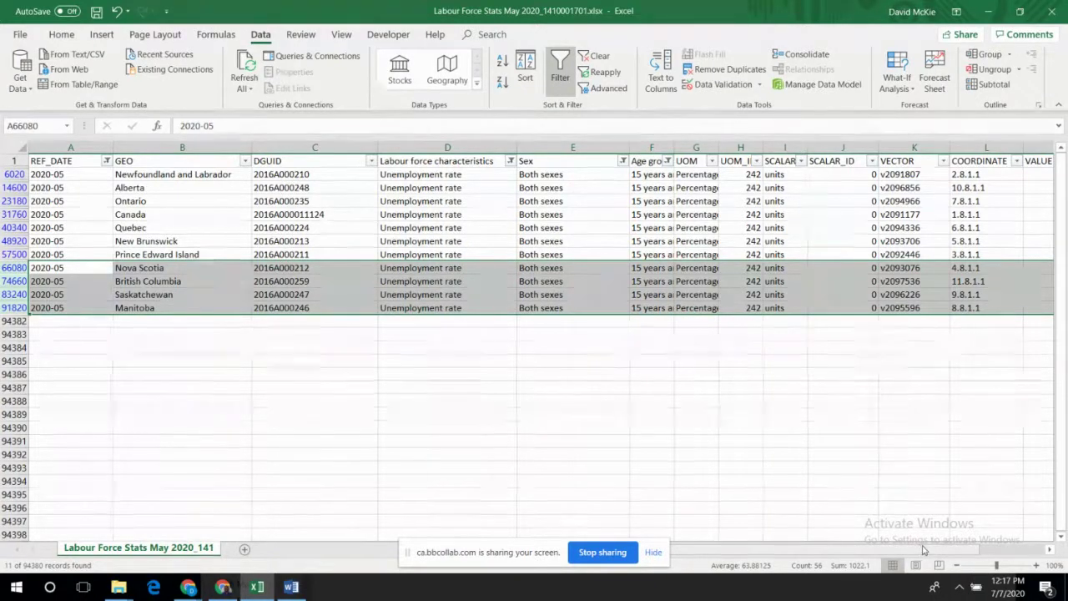
pyautogui.moveTo(924, 553); pyautogui.dragTo(887, 560)
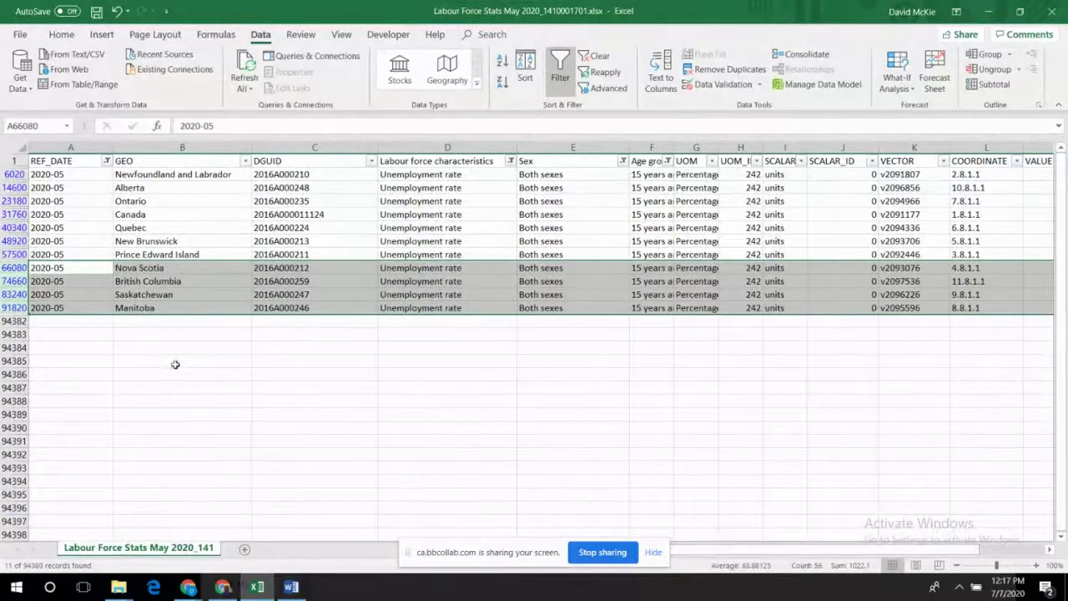
# Highlight the Manitoba row and after it the Saskatchewan row, and check each one's unemployment rate against the other provinces
pyautogui.click(13, 307)
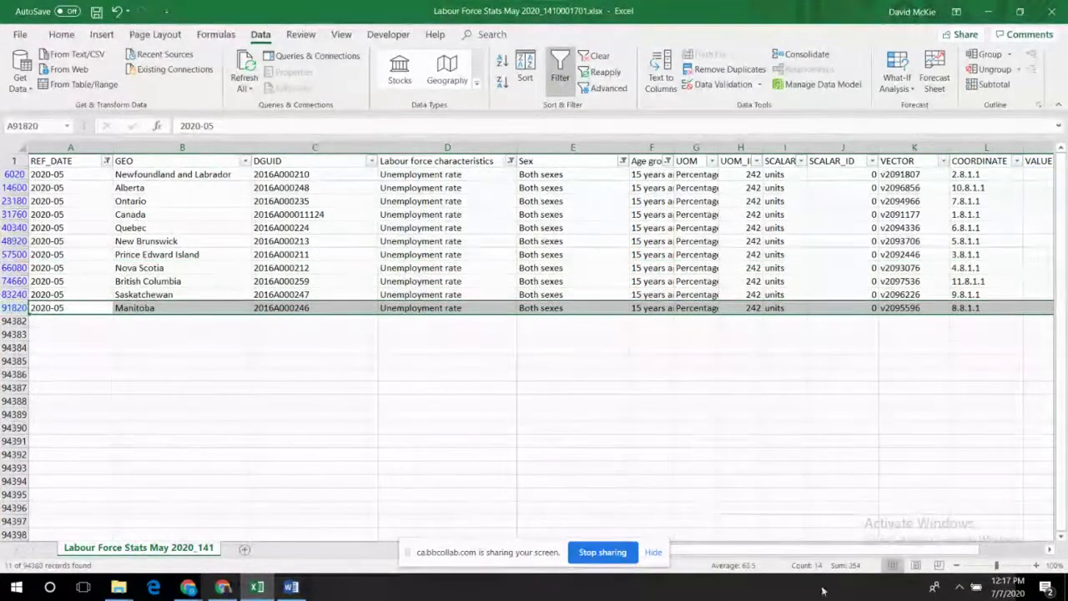
pyautogui.moveTo(810, 553); pyautogui.dragTo(889, 569)
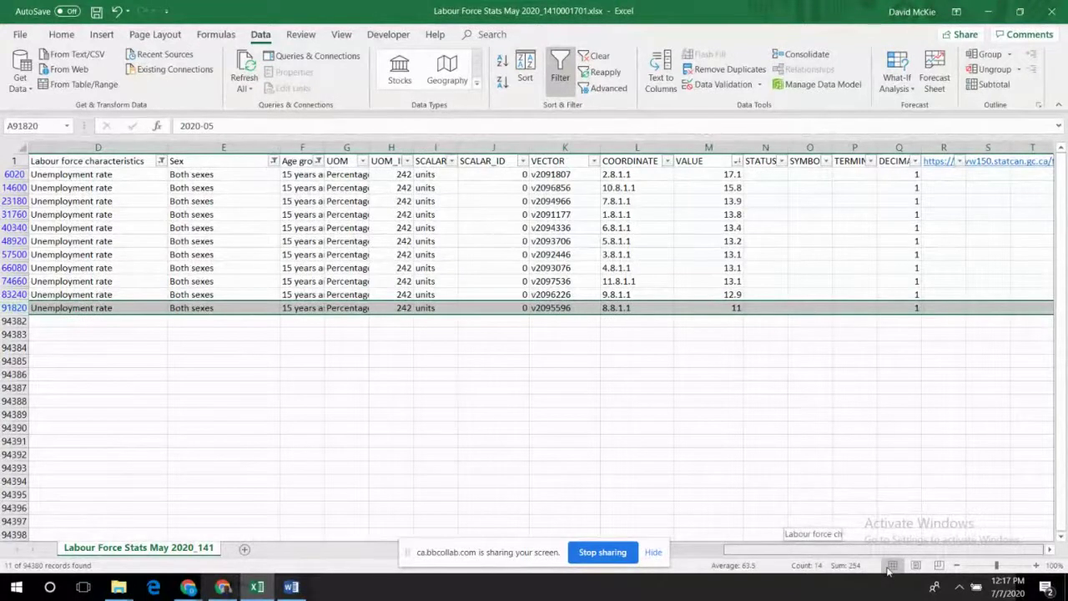
pyautogui.moveTo(889, 570); pyautogui.dragTo(527, 394)
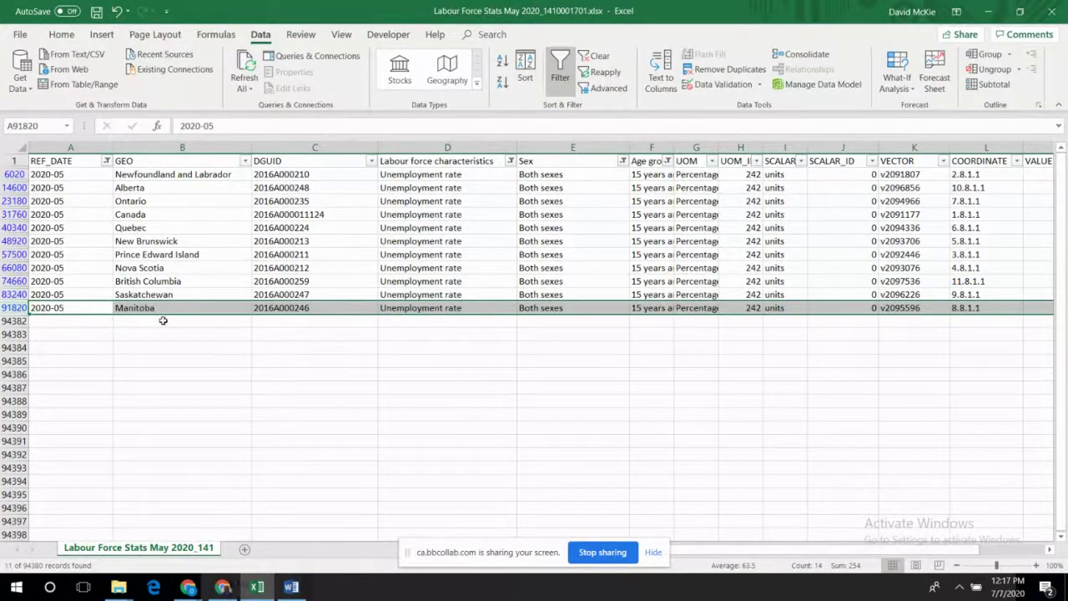
pyautogui.click(12, 294)
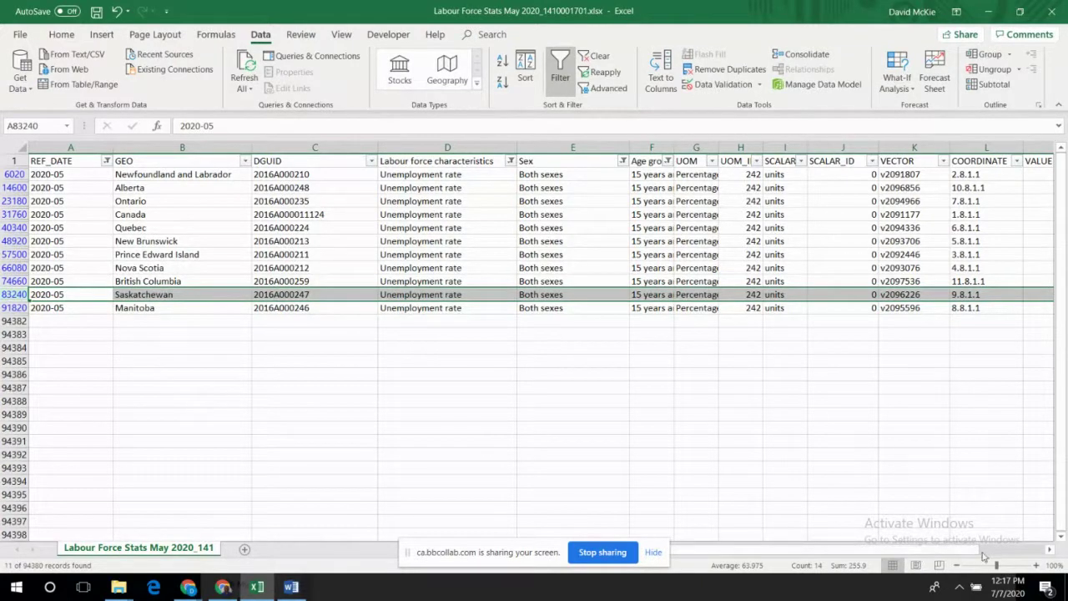
pyautogui.moveTo(984, 554)
pyautogui.mouseDown()
pyautogui.moveTo(976, 552)
pyautogui.moveTo(999, 557)
pyautogui.mouseUp()
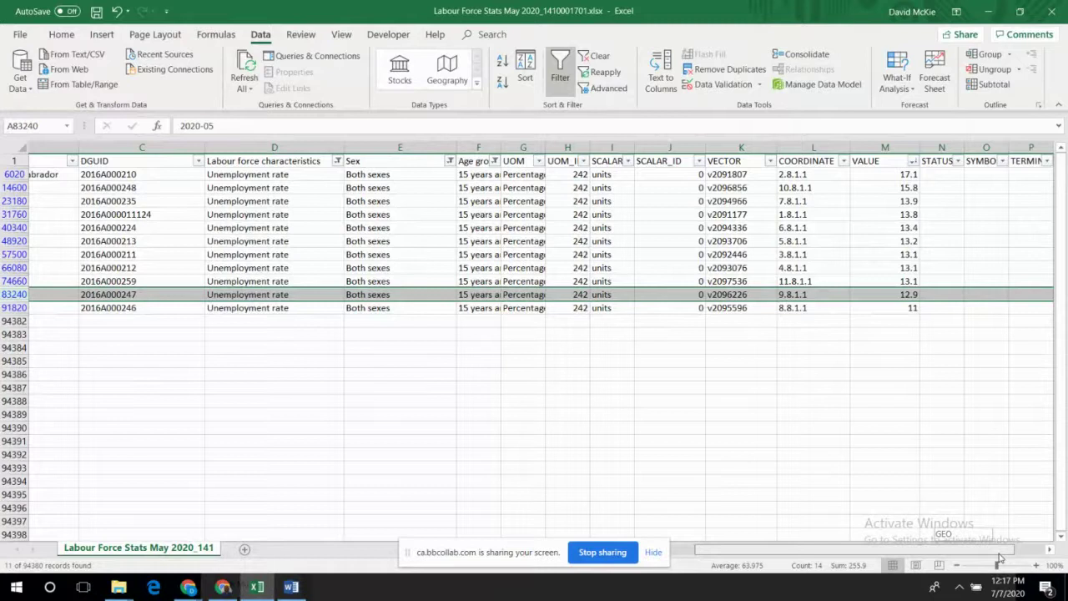
pyautogui.moveTo(999, 557); pyautogui.dragTo(1007, 556)
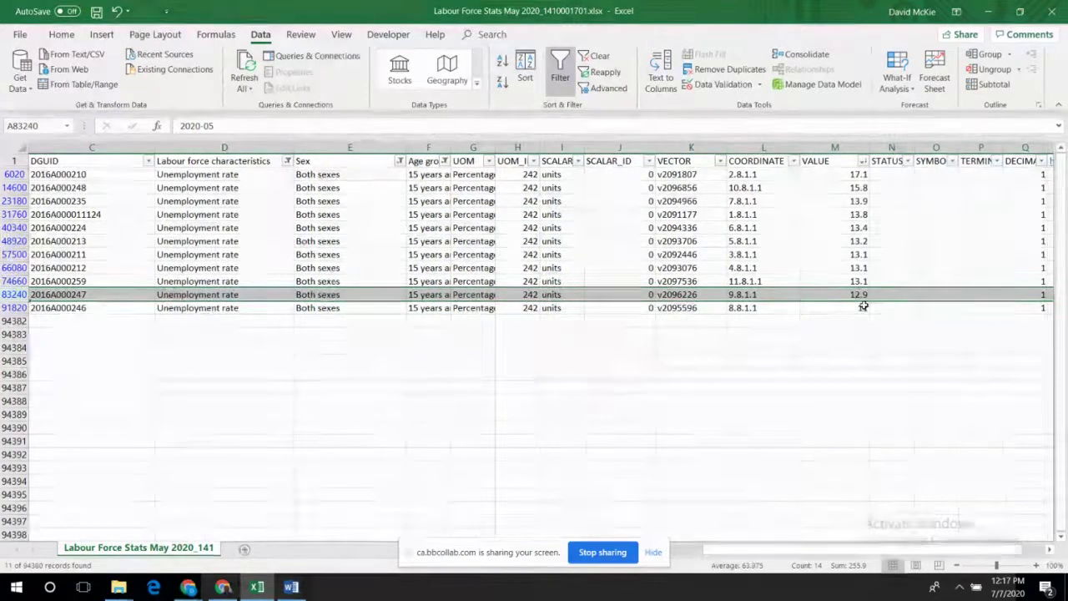
pyautogui.moveTo(864, 551); pyautogui.dragTo(830, 551)
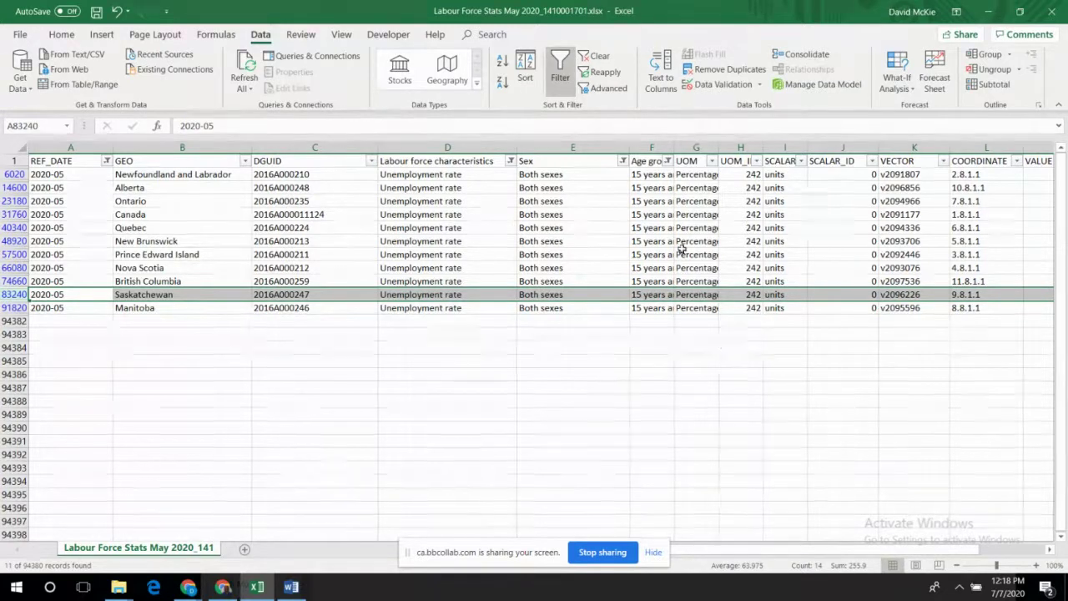
# Switch the Sex column filter from Both sexes to Males only
pyautogui.click(623, 161)
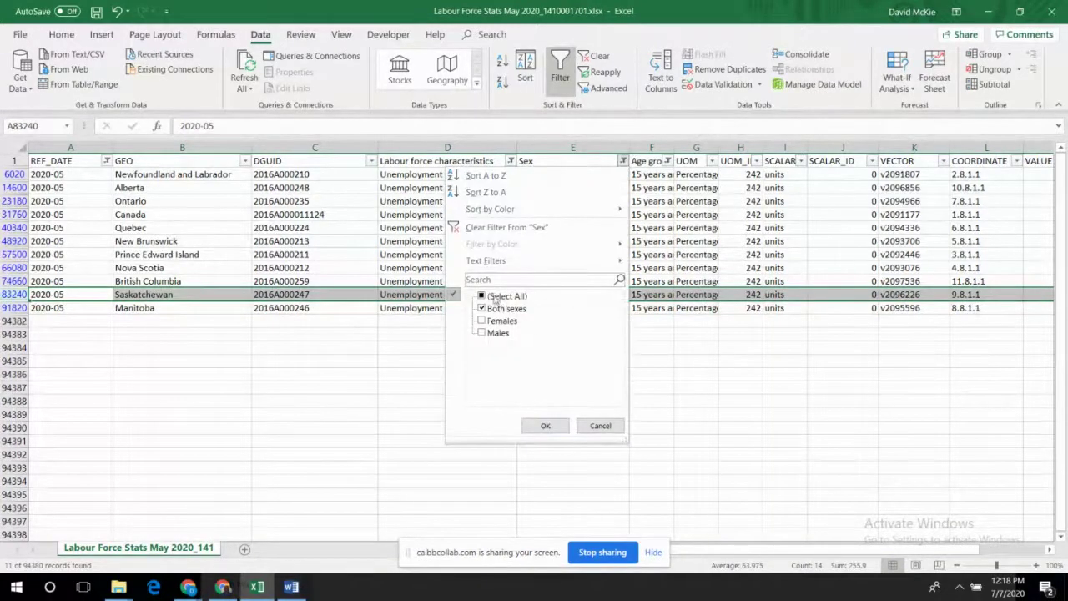
pyautogui.click(482, 308)
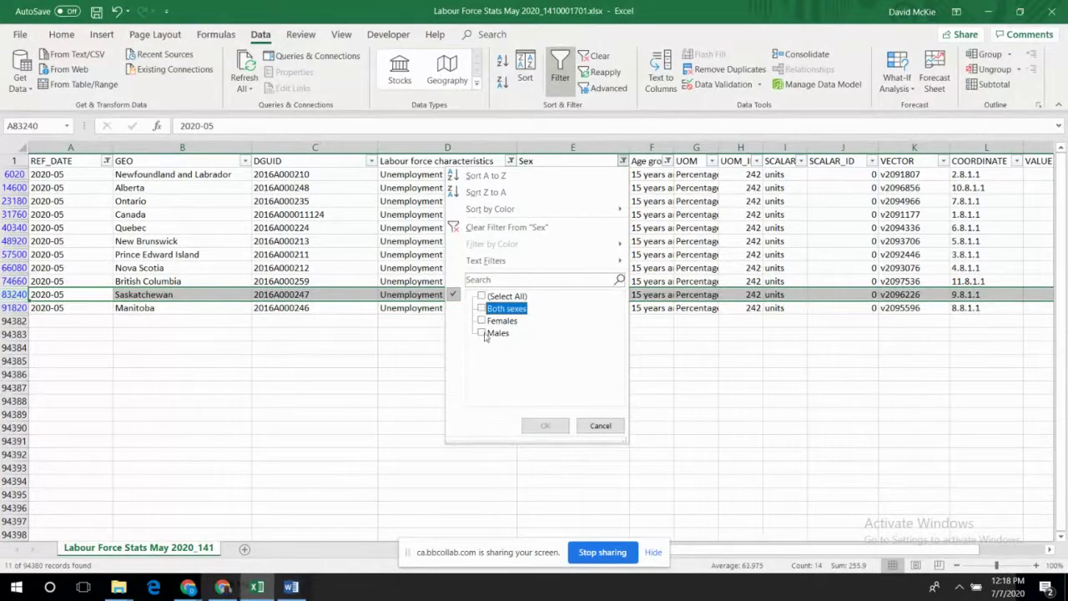
pyautogui.click(484, 334)
pyautogui.click(544, 425)
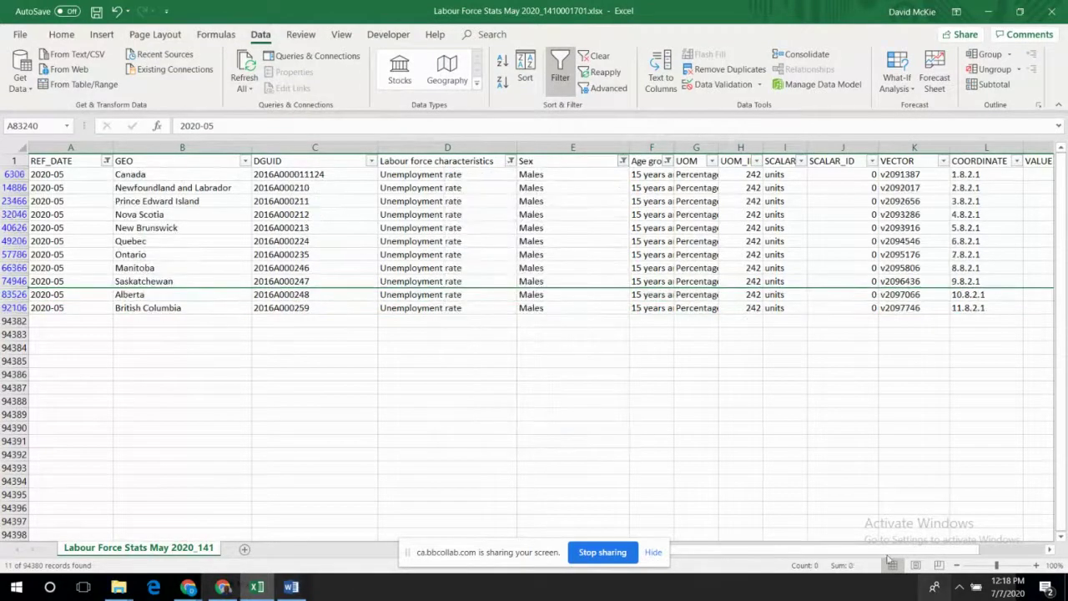
# Sort the male unemployment rates by VALUE from largest to smallest and look over the resulting order of provinces
pyautogui.moveTo(886, 556); pyautogui.dragTo(965, 569)
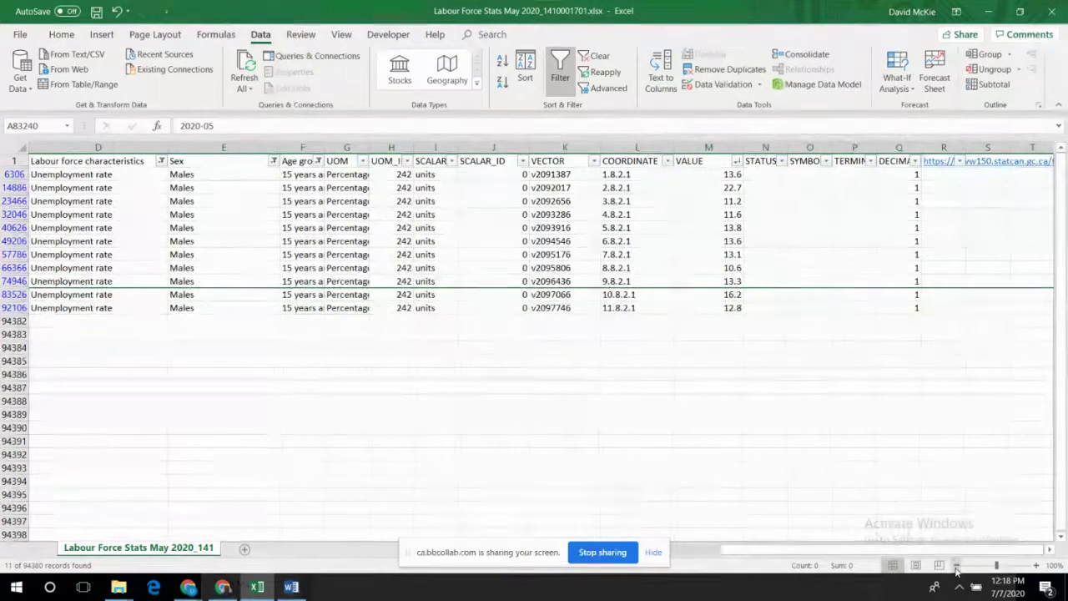
pyautogui.click(727, 174)
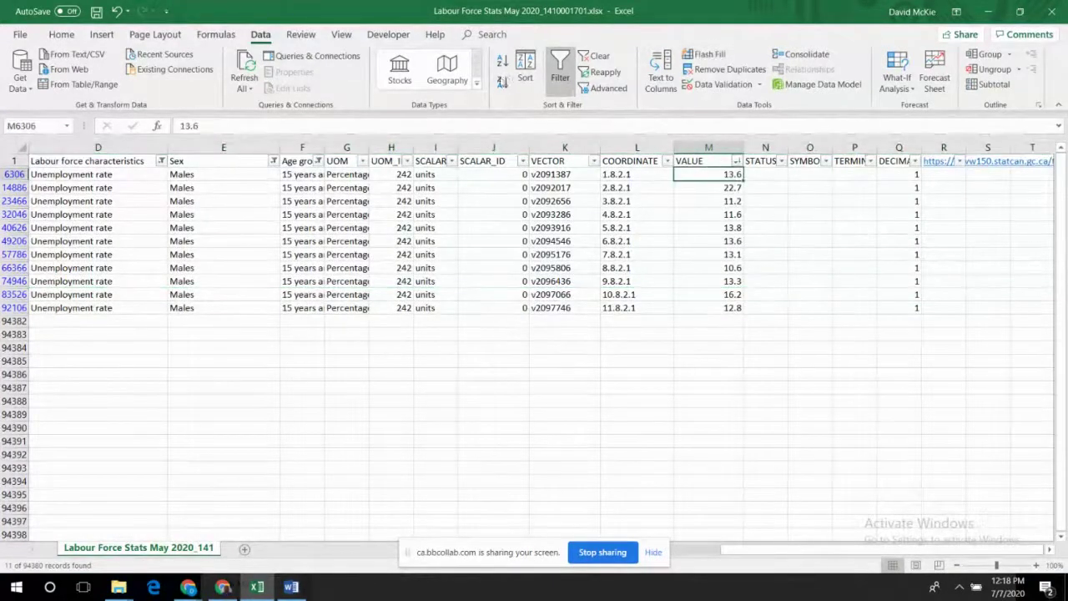
pyautogui.click(501, 83)
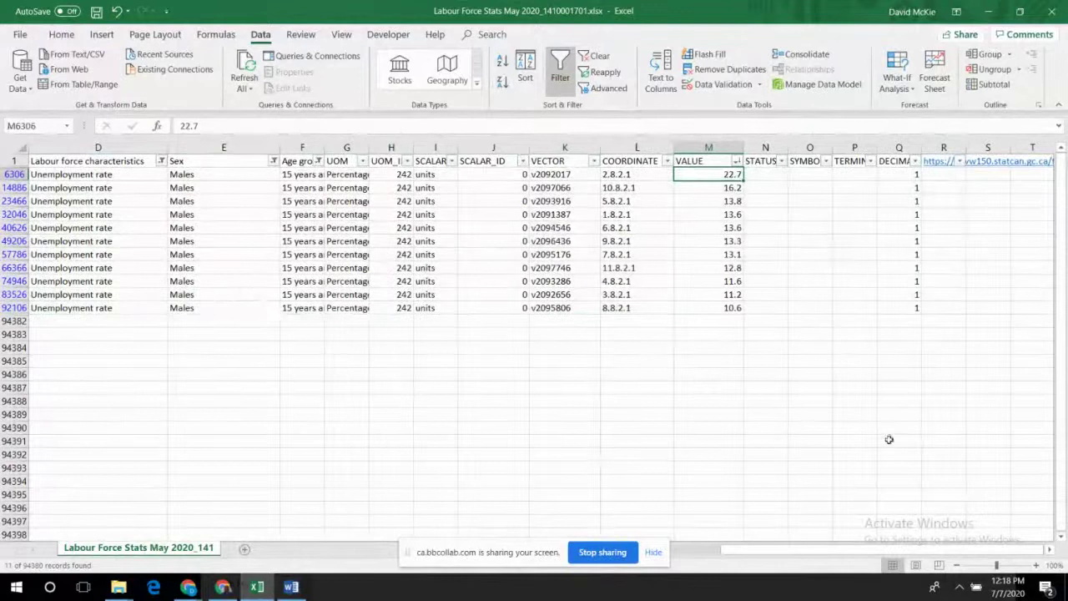
pyautogui.moveTo(865, 551); pyautogui.dragTo(790, 551)
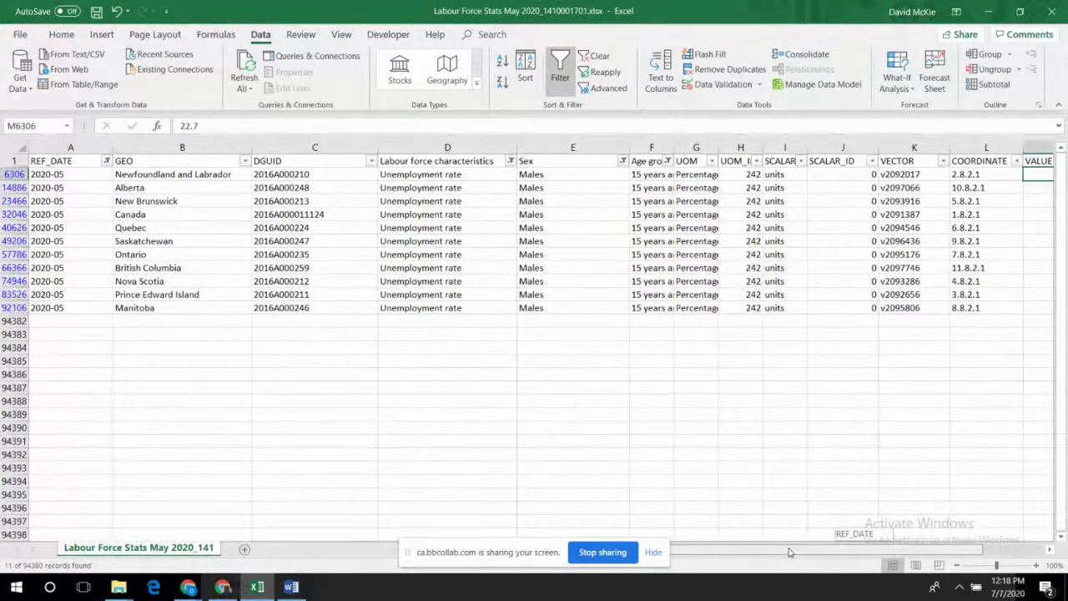
pyautogui.moveTo(789, 552)
pyautogui.mouseDown()
pyautogui.moveTo(822, 560)
pyautogui.moveTo(781, 561)
pyautogui.mouseUp()
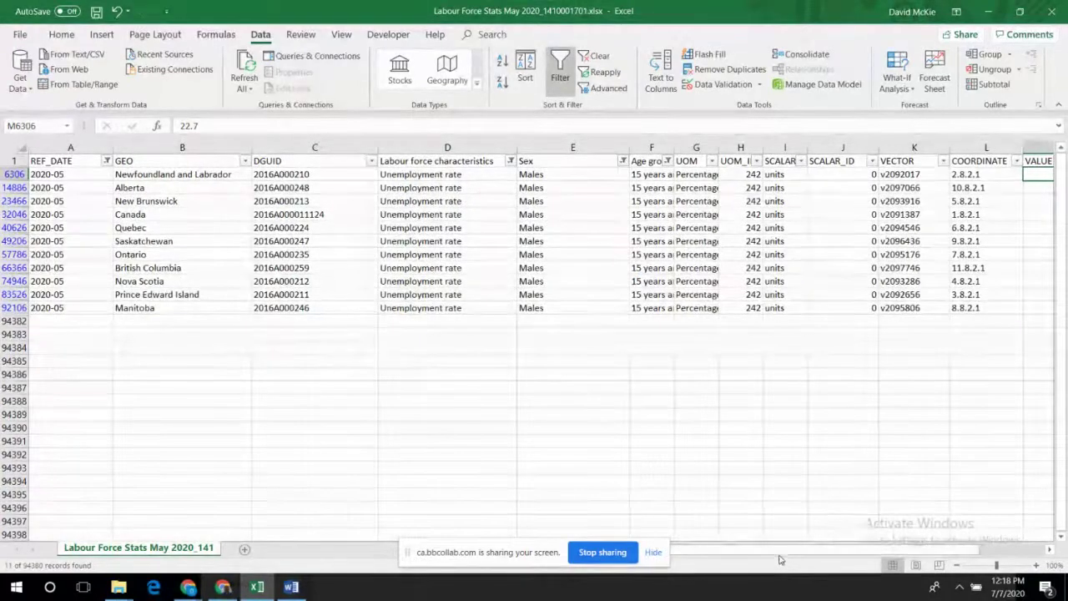
# Fill the Canada row for males with yellow and compare its unemployment rate with the provinces above and below it
pyautogui.click(14, 214)
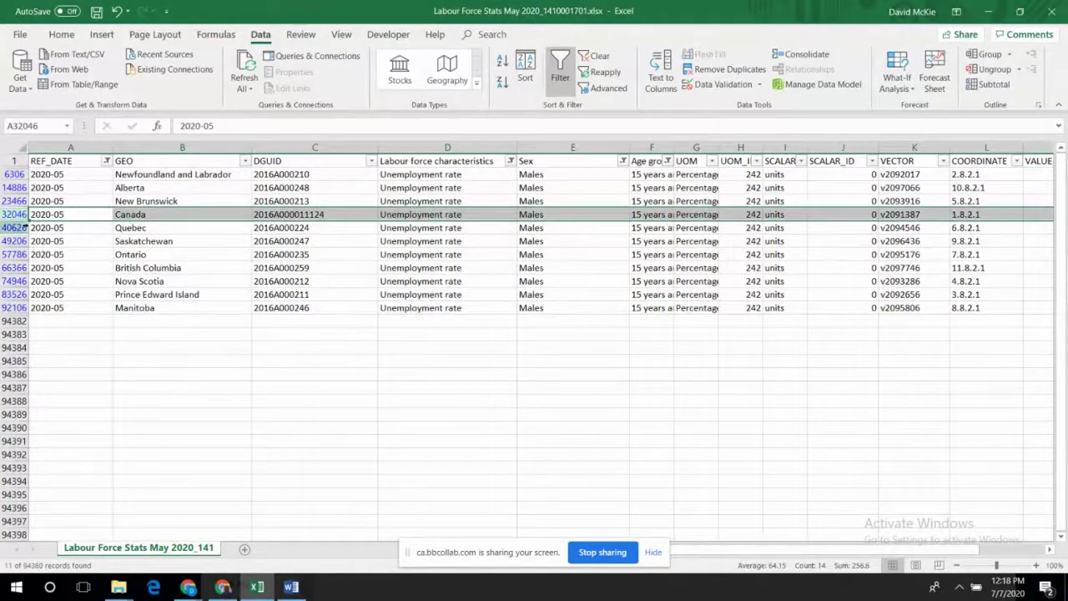
pyautogui.rightClick(538, 217)
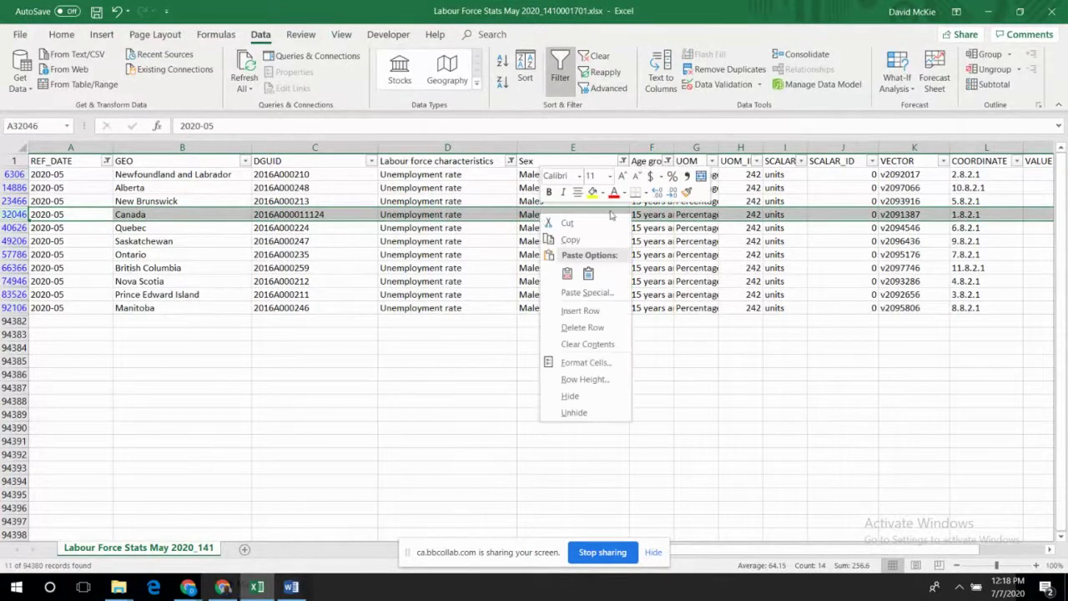
pyautogui.click(592, 192)
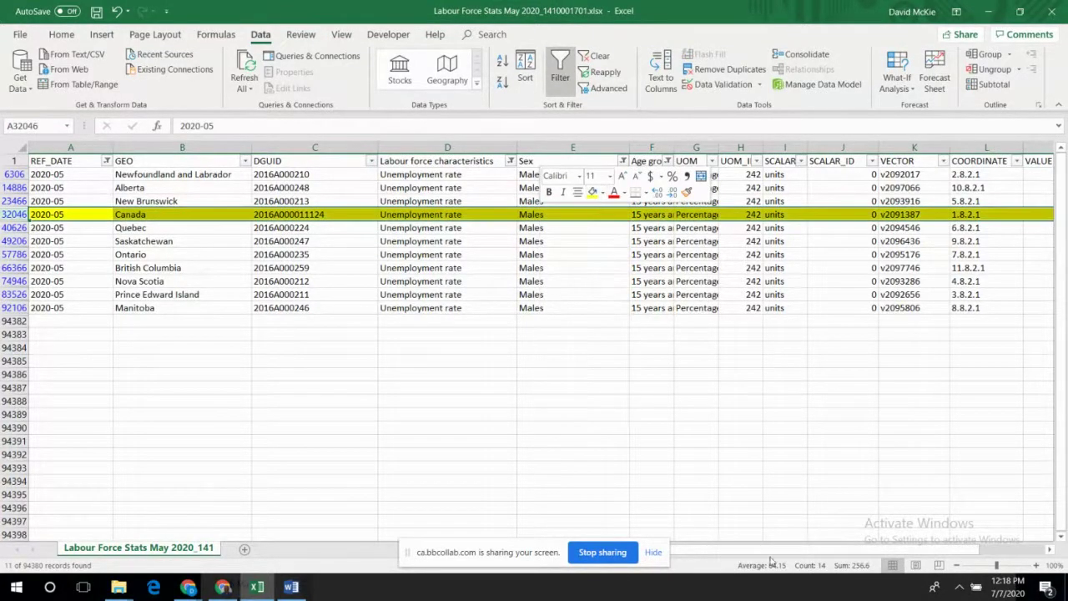
pyautogui.moveTo(797, 551); pyautogui.dragTo(868, 551)
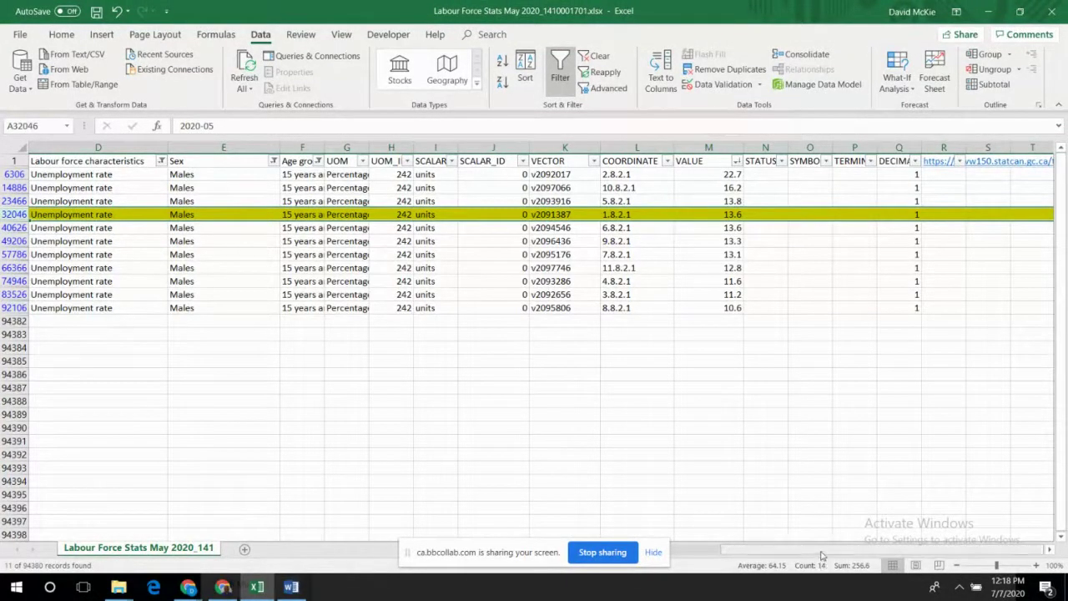
pyautogui.moveTo(819, 553); pyautogui.dragTo(767, 566)
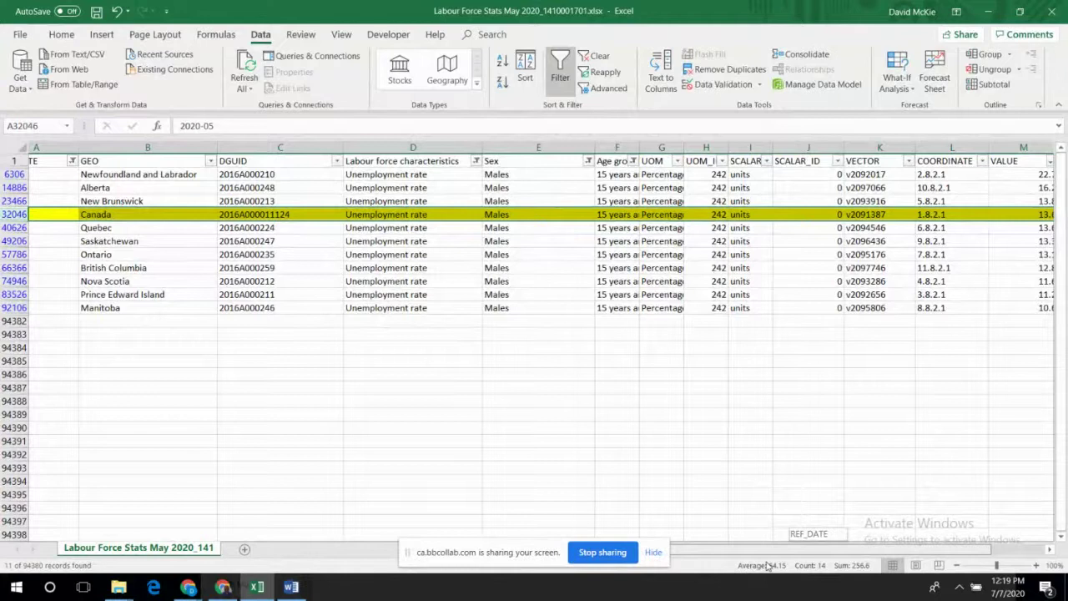
pyautogui.moveTo(768, 566); pyautogui.dragTo(856, 557)
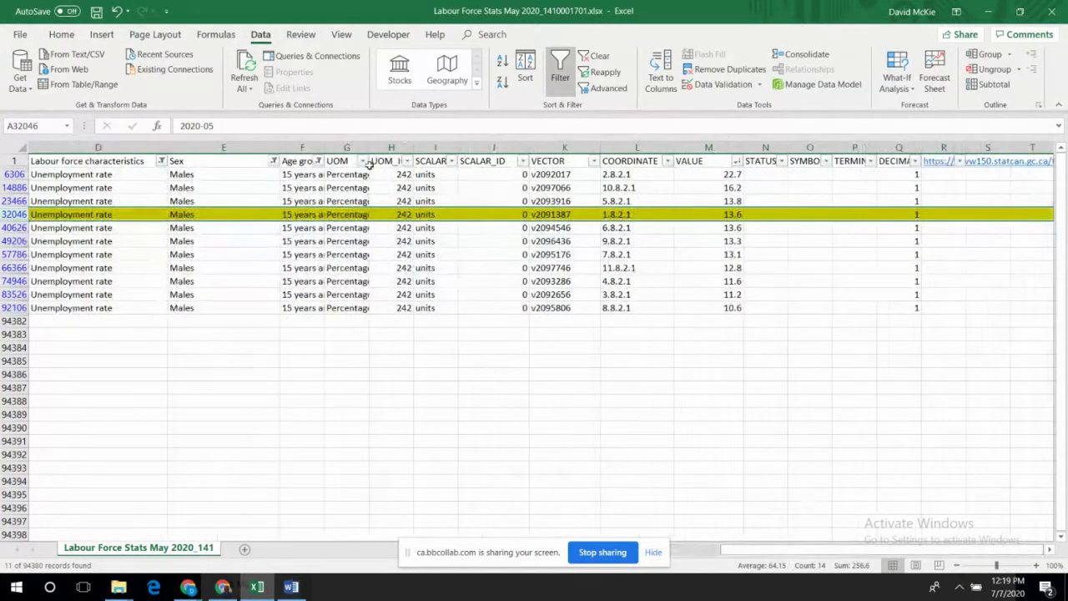
# Switch the Sex column filter from Males to Females only
pyautogui.click(275, 161)
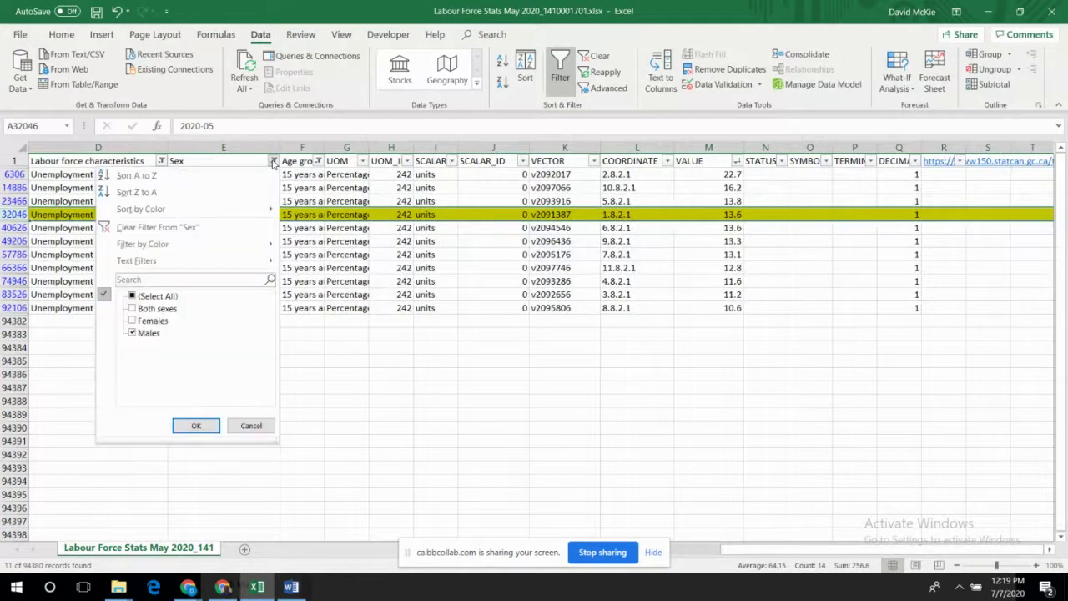
pyautogui.click(131, 333)
pyautogui.click(132, 320)
pyautogui.click(196, 425)
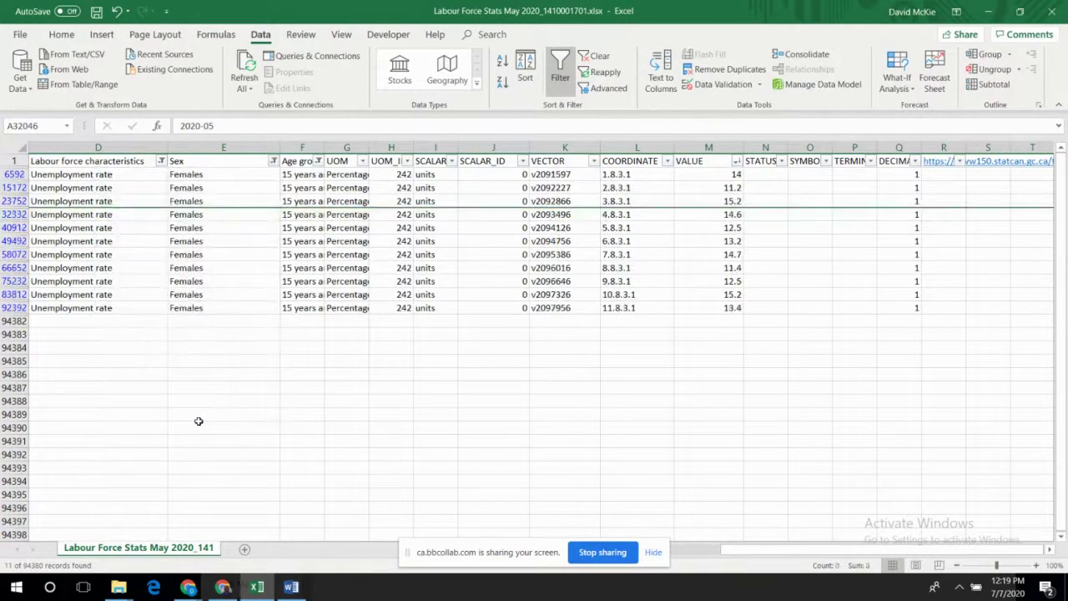
# Sort the female unemployment rates by VALUE from largest to smallest and bring the province names into view beside them
pyautogui.click(727, 173)
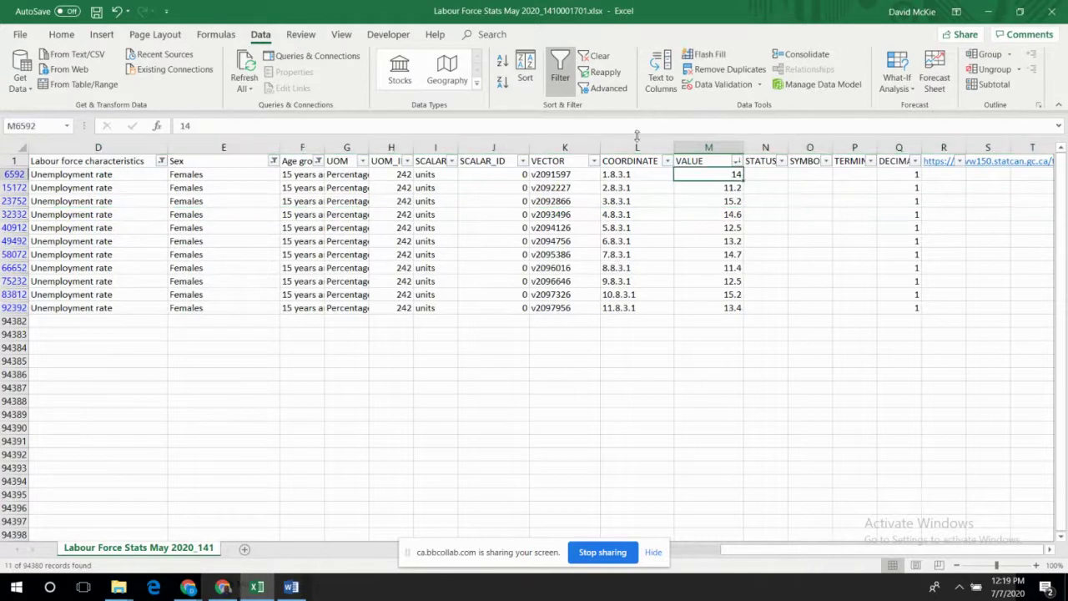
pyautogui.click(502, 82)
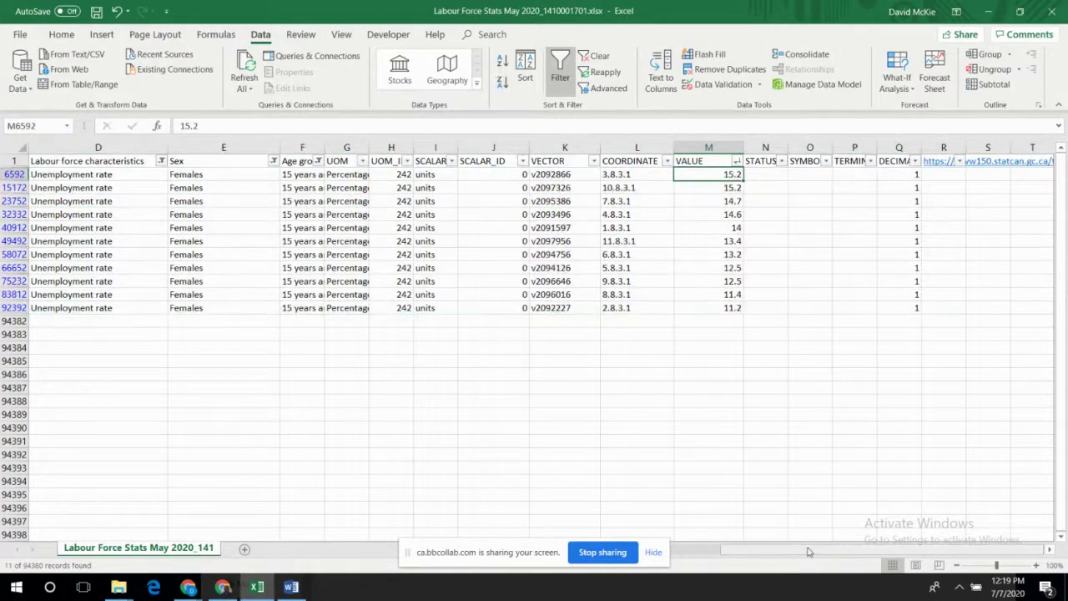
pyautogui.moveTo(807, 550); pyautogui.dragTo(765, 575)
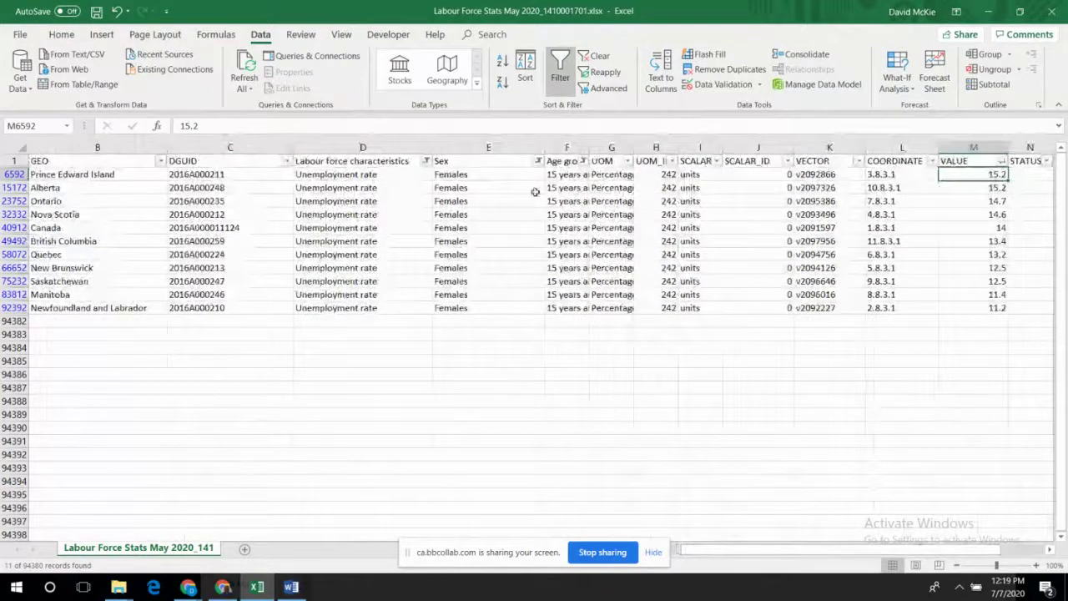
# Switch the Age group column filter from 15 years and over to 20 to 24 years only
pyautogui.click(582, 161)
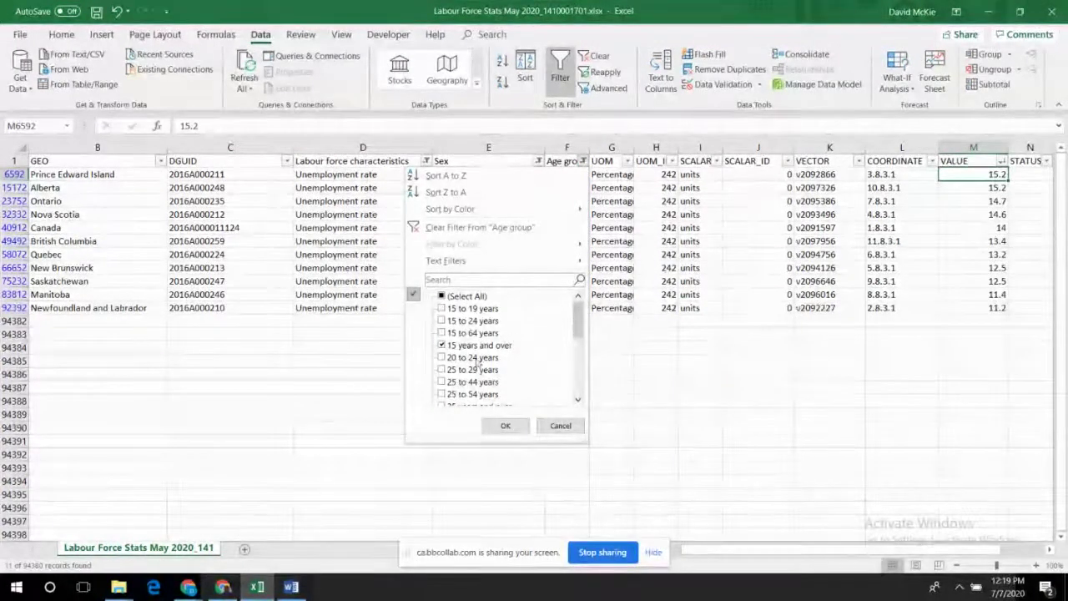
pyautogui.click(442, 345)
pyautogui.click(442, 357)
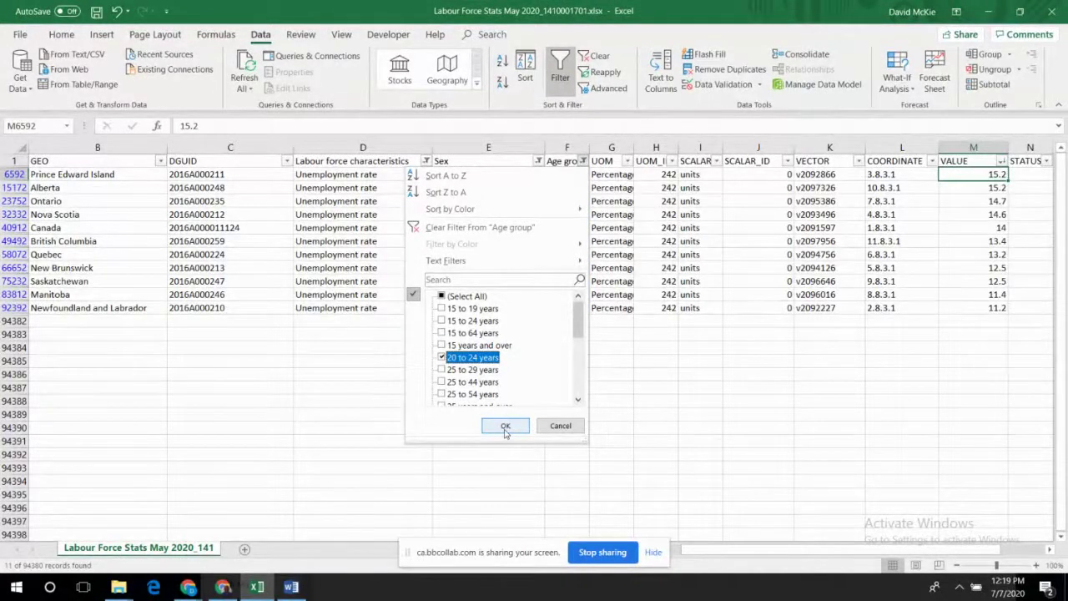
pyautogui.click(505, 428)
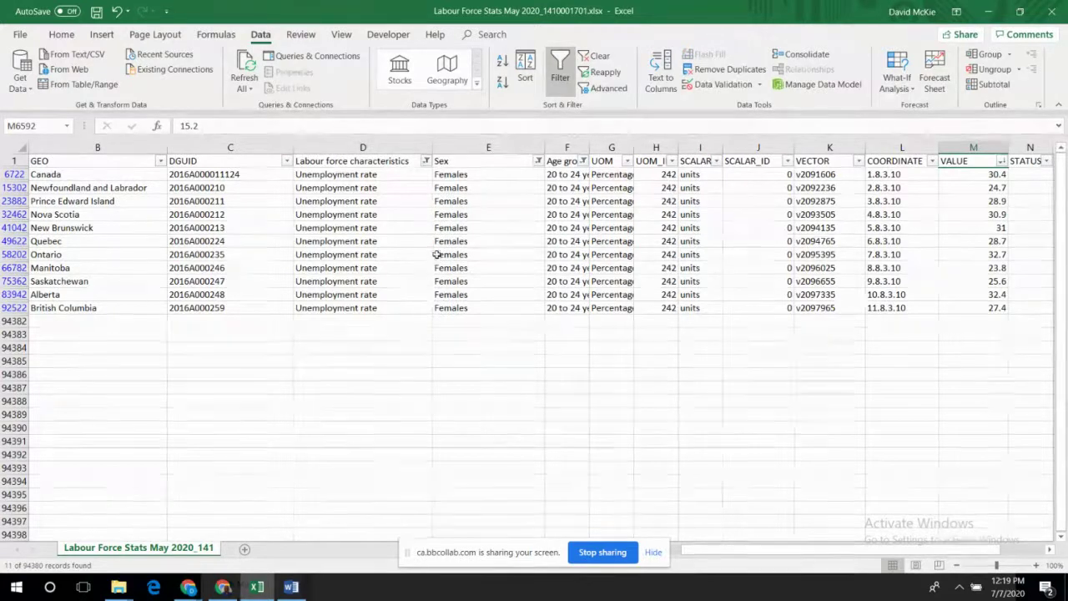
# Sort the rates for females aged 20 to 24 by VALUE from largest to smallest and review the province order
pyautogui.click(989, 175)
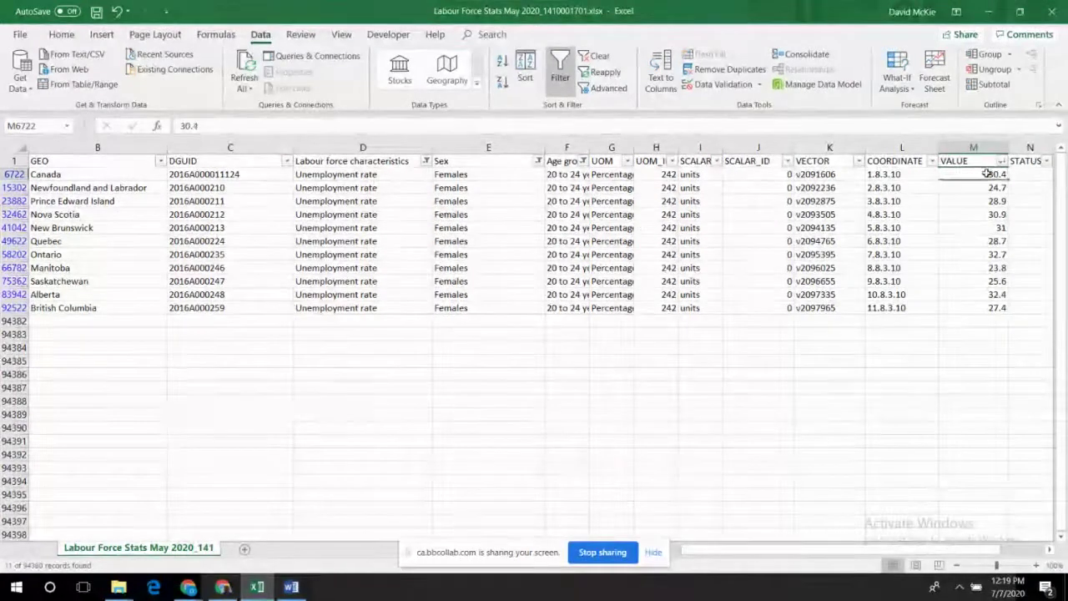
pyautogui.click(502, 82)
pyautogui.moveTo(828, 557); pyautogui.dragTo(797, 566)
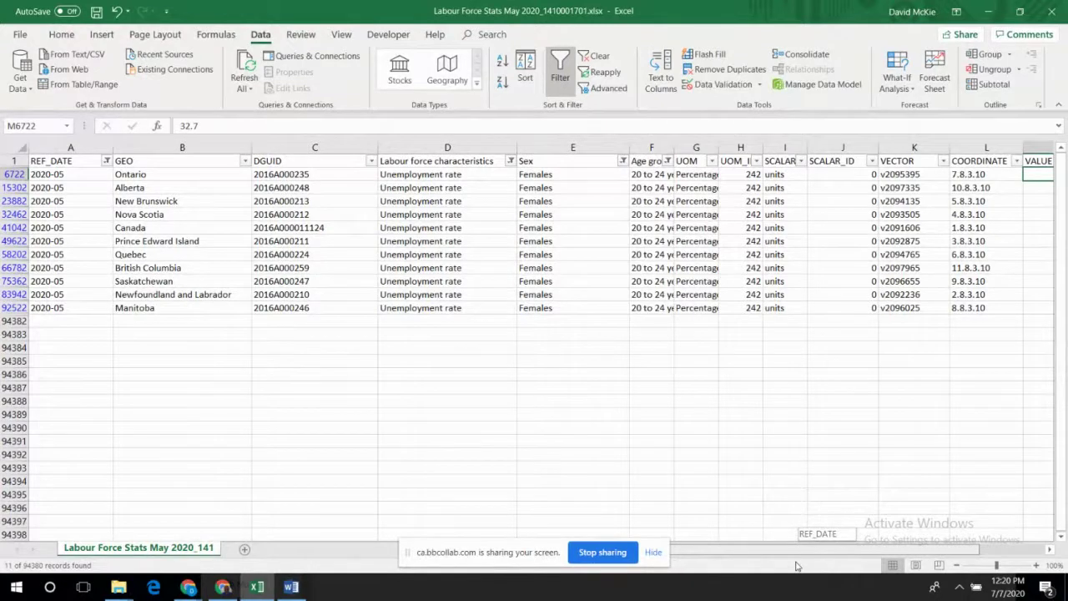
pyautogui.moveTo(797, 565)
pyautogui.mouseDown()
pyautogui.moveTo(842, 568)
pyautogui.moveTo(778, 569)
pyautogui.mouseUp()
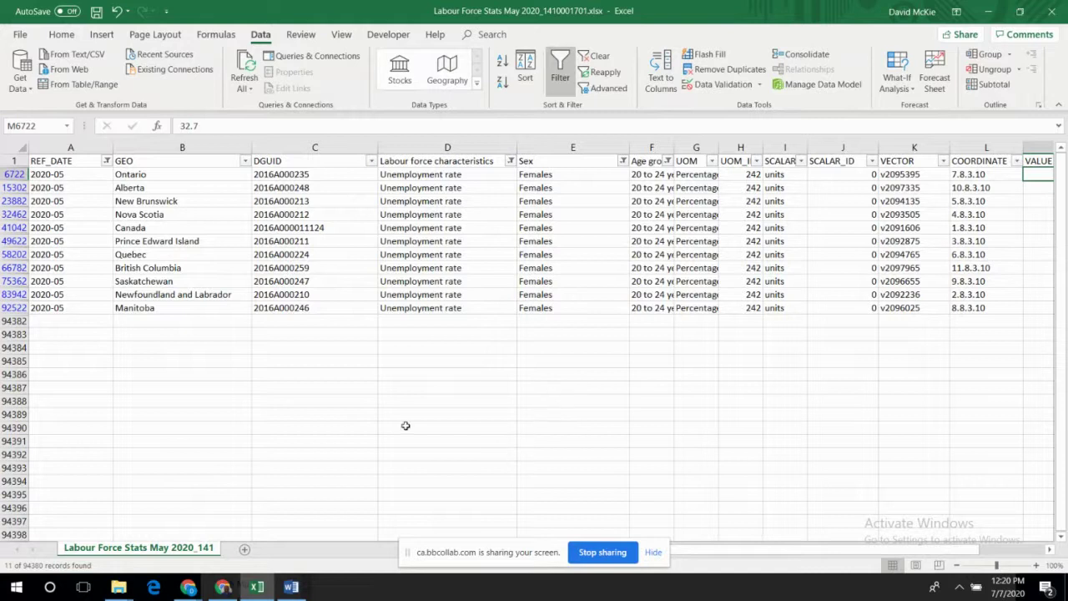
# Copy the whole filtered table for females aged 20 to 24 and paste it into a new worksheet
pyautogui.click(19, 146)
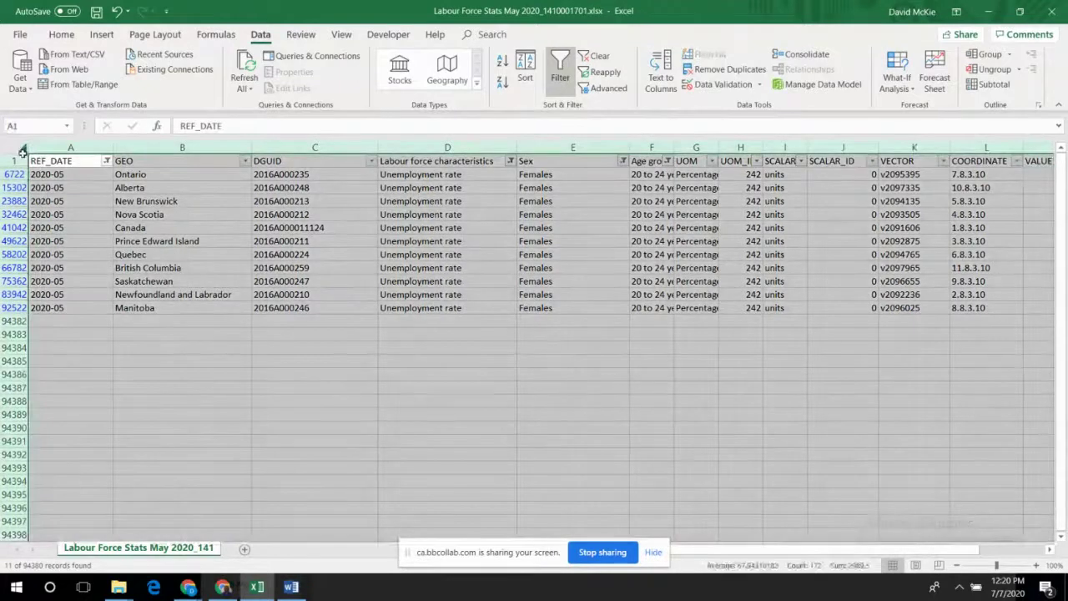
pyautogui.rightClick(356, 218)
pyautogui.click(410, 247)
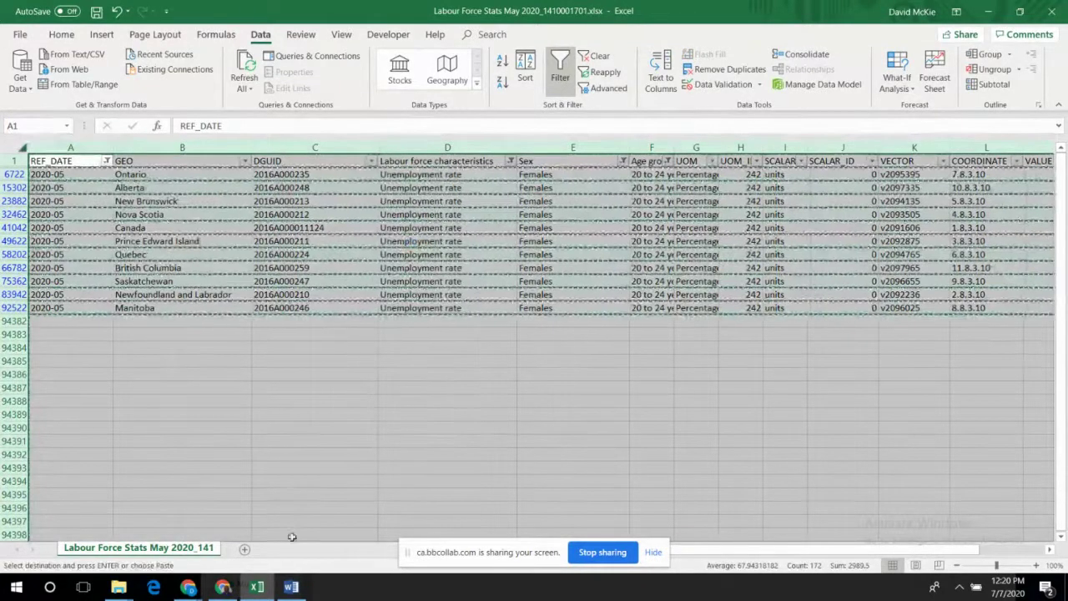
pyautogui.click(247, 550)
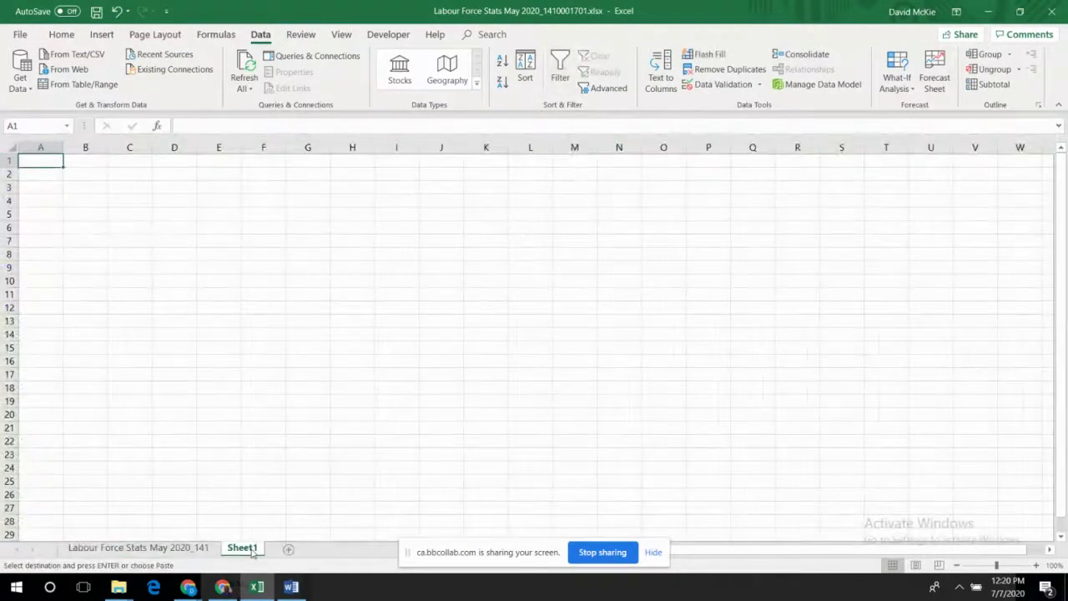
pyautogui.hotkey('ctrl', 'v')
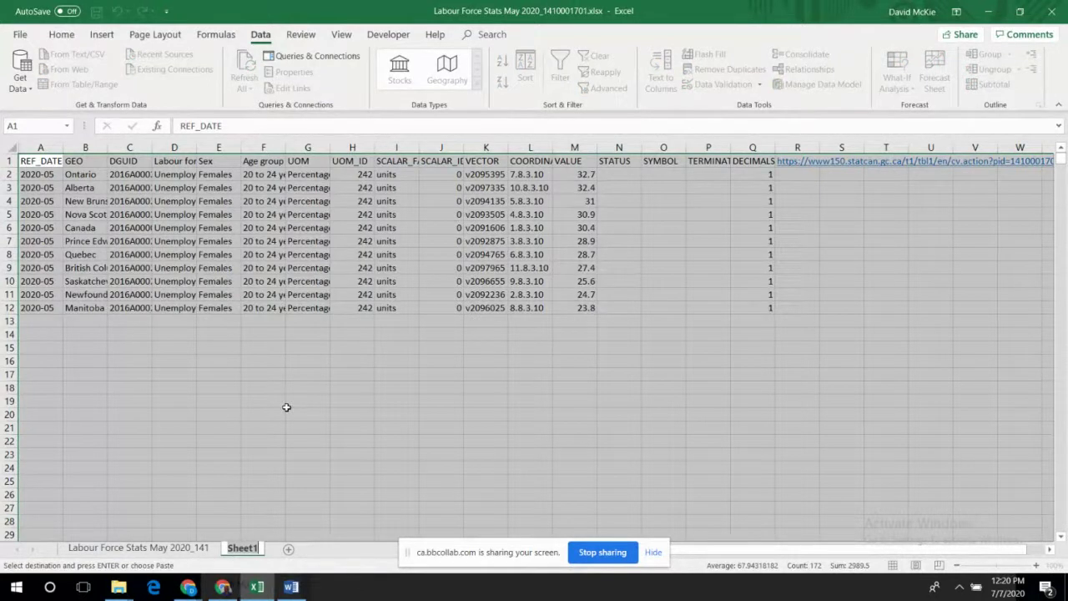
# Rename the new worksheet holding the female rates as Female_UI_20-24
pyautogui.write('f')
pyautogui.press('BackSpace')
pyautogui.write('E')
pyautogui.write('emale')
pyautogui.write('_UI')
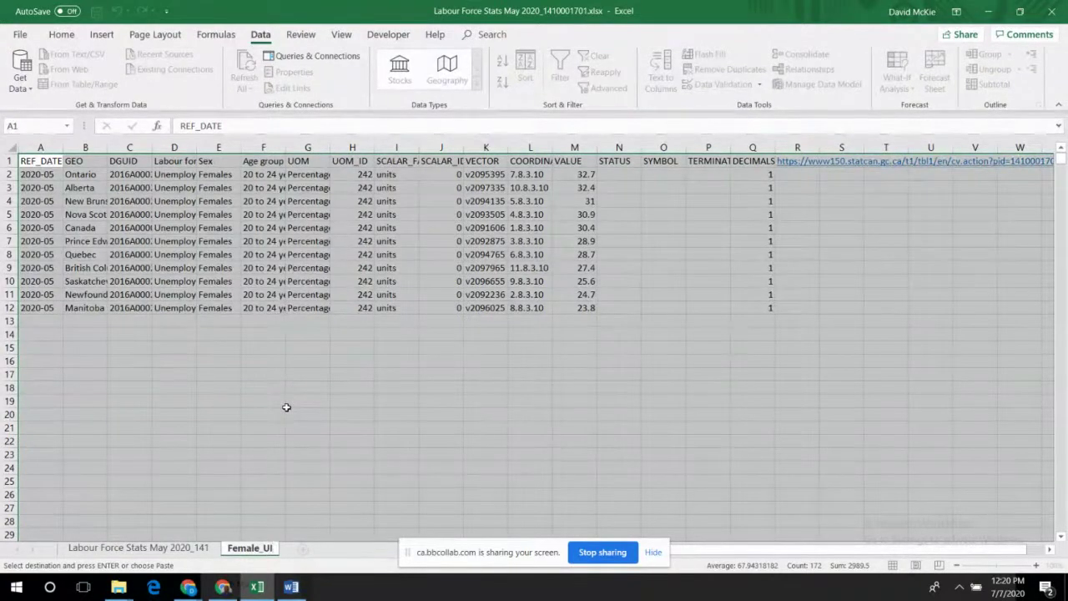
pyautogui.press('Return')
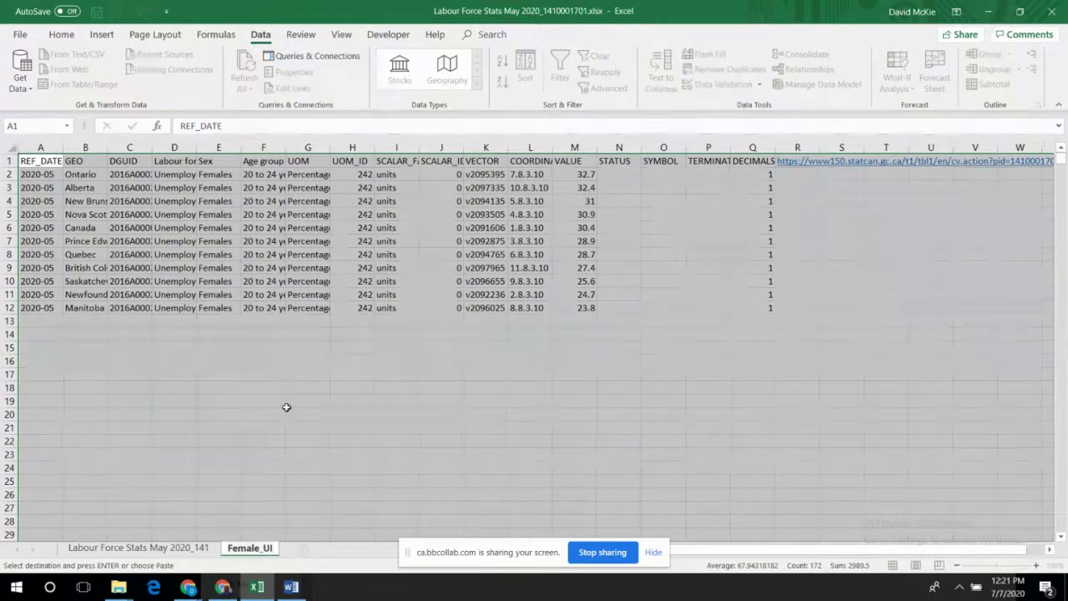
pyautogui.write('20')
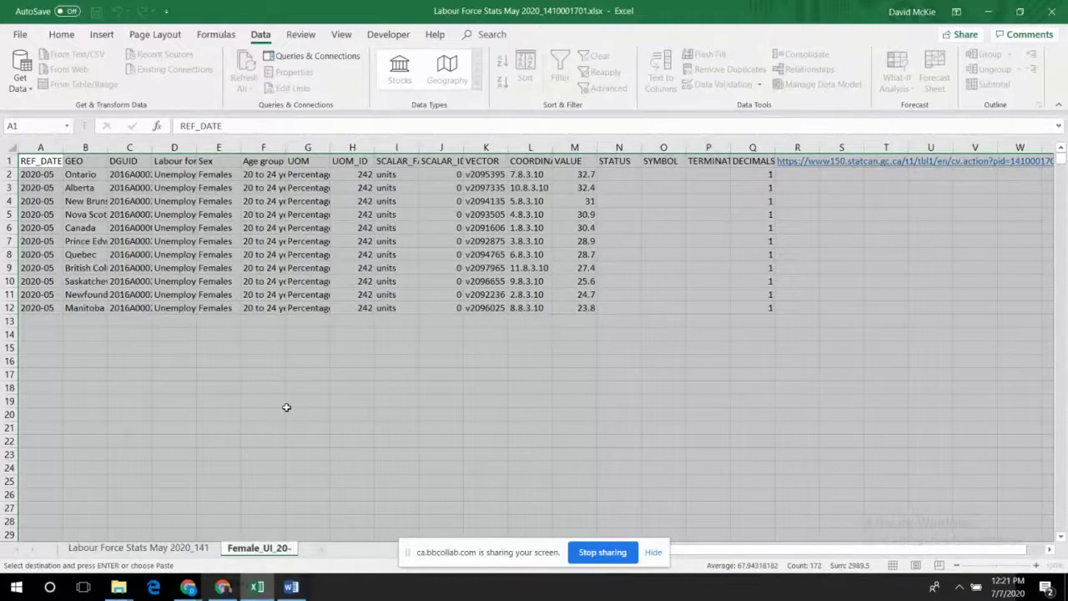
pyautogui.write('-24')
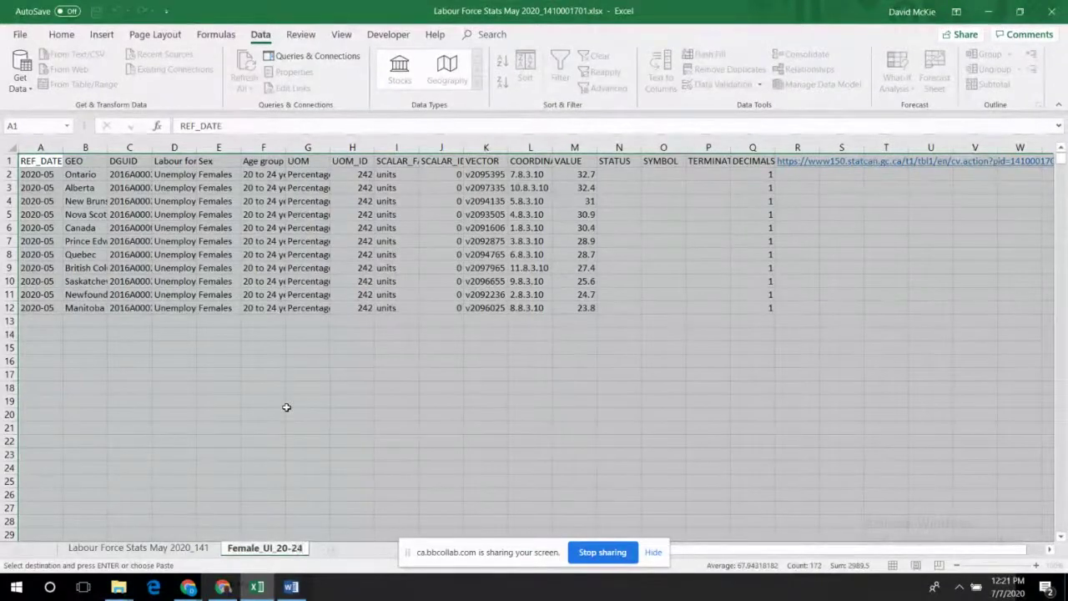
pyautogui.press('Return')
# Return to the Labour Force Stats sheet, clear the copy selection and set the Sex column filter to Males only
pyautogui.click(199, 549)
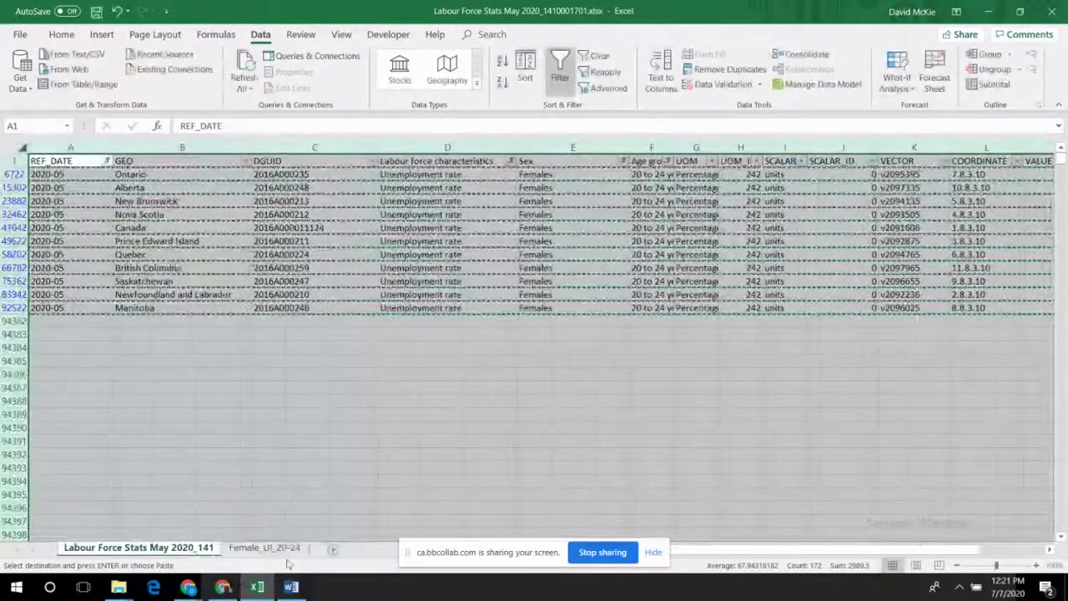
pyautogui.click(326, 432)
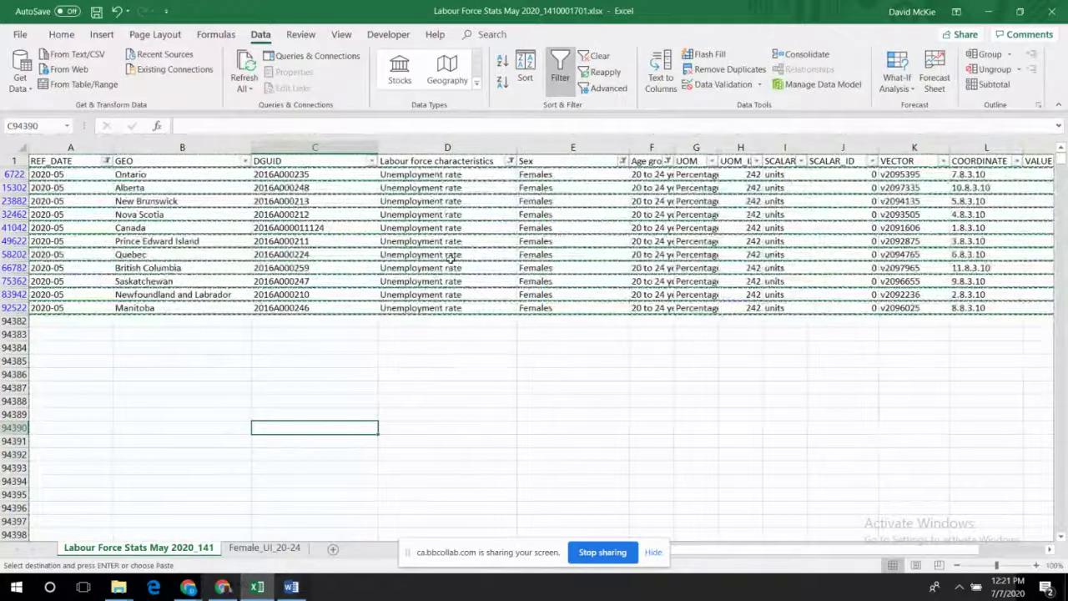
pyautogui.press('BackSpace')
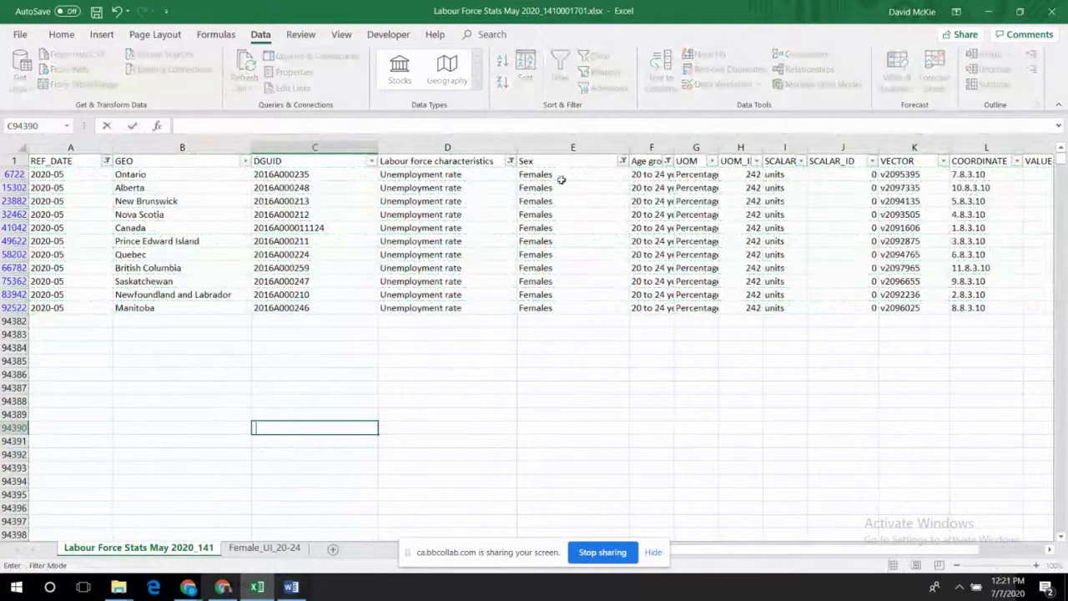
pyautogui.click(624, 161)
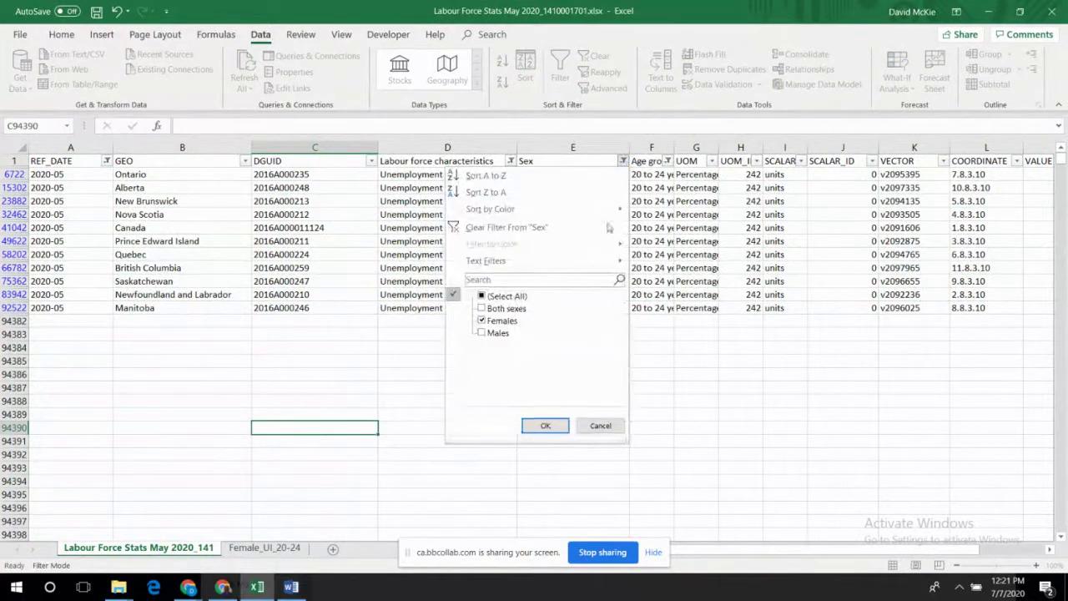
pyautogui.click(481, 320)
pyautogui.click(482, 333)
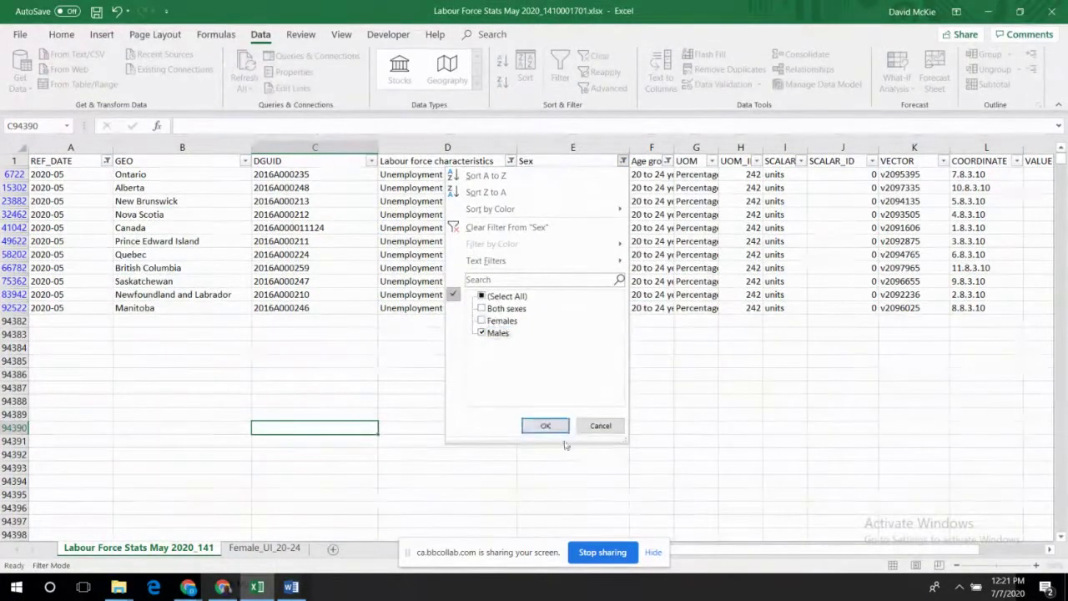
pyautogui.click(545, 426)
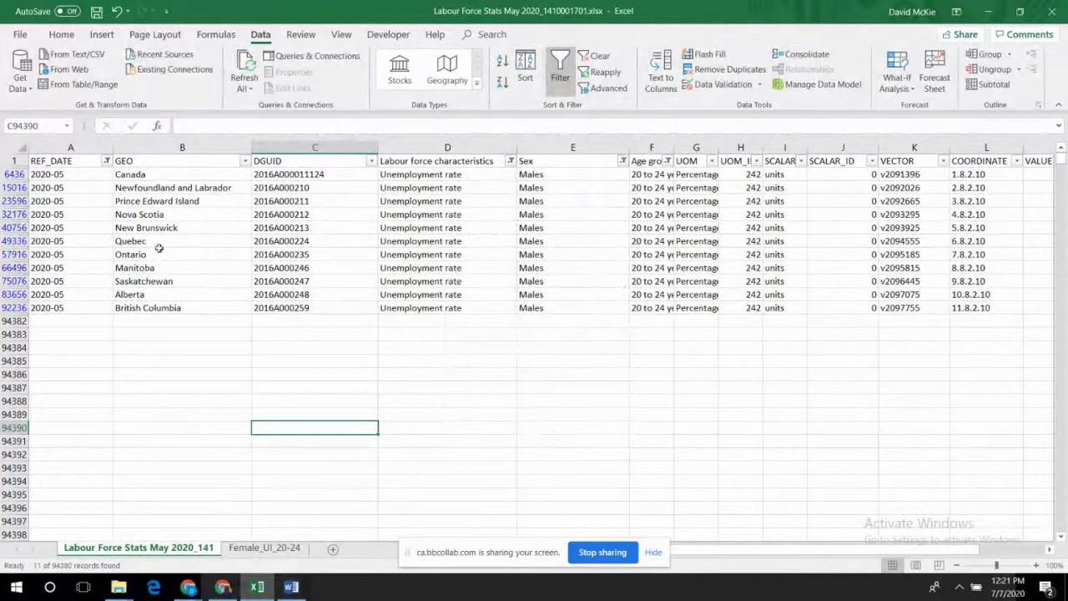
# Copy the whole filtered table for males aged 20 to 24 and paste it into another new worksheet
pyautogui.click(11, 150)
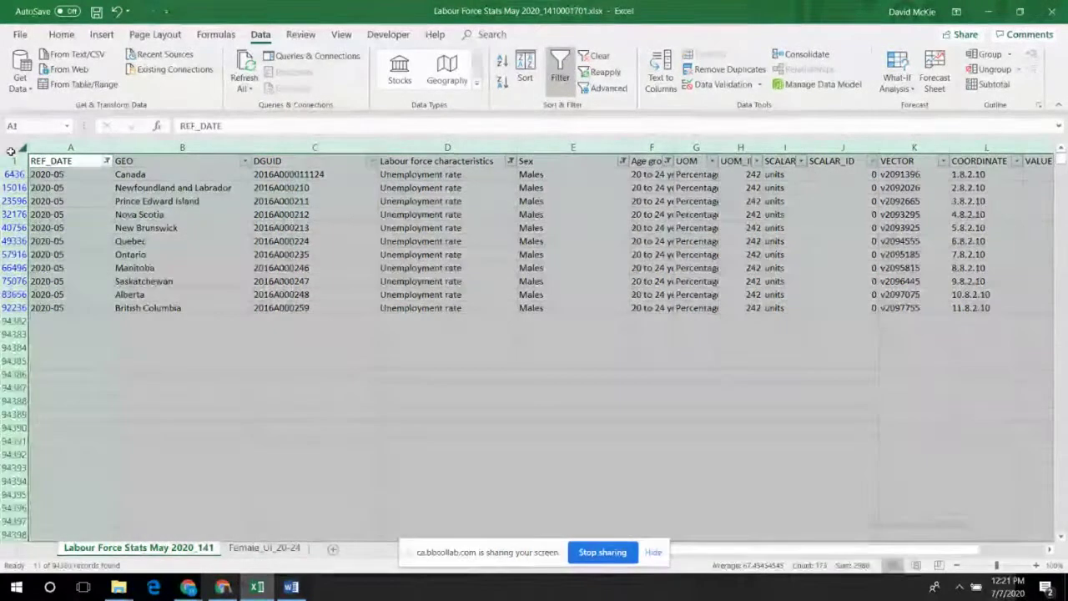
pyautogui.hotkey('ctrl', 'c')
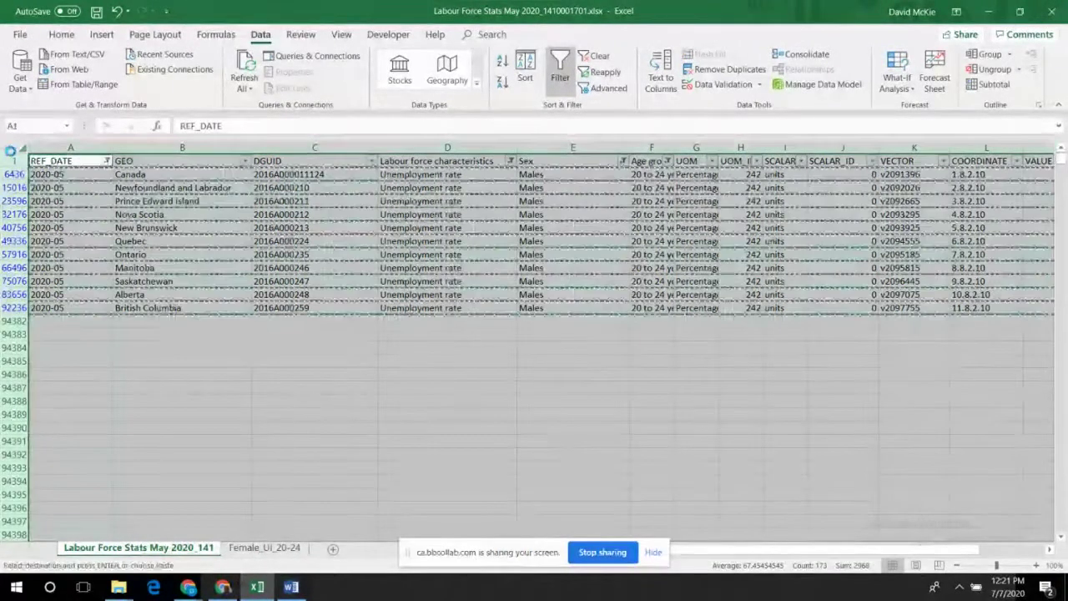
pyautogui.click(333, 549)
pyautogui.click(244, 548)
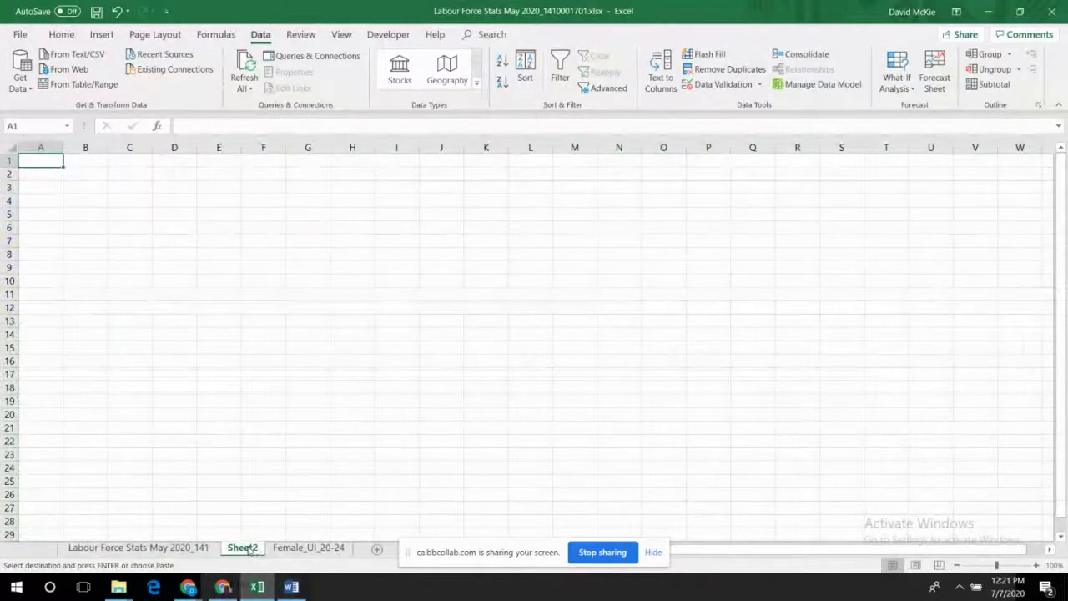
pyautogui.hotkey('ctrl', 'v')
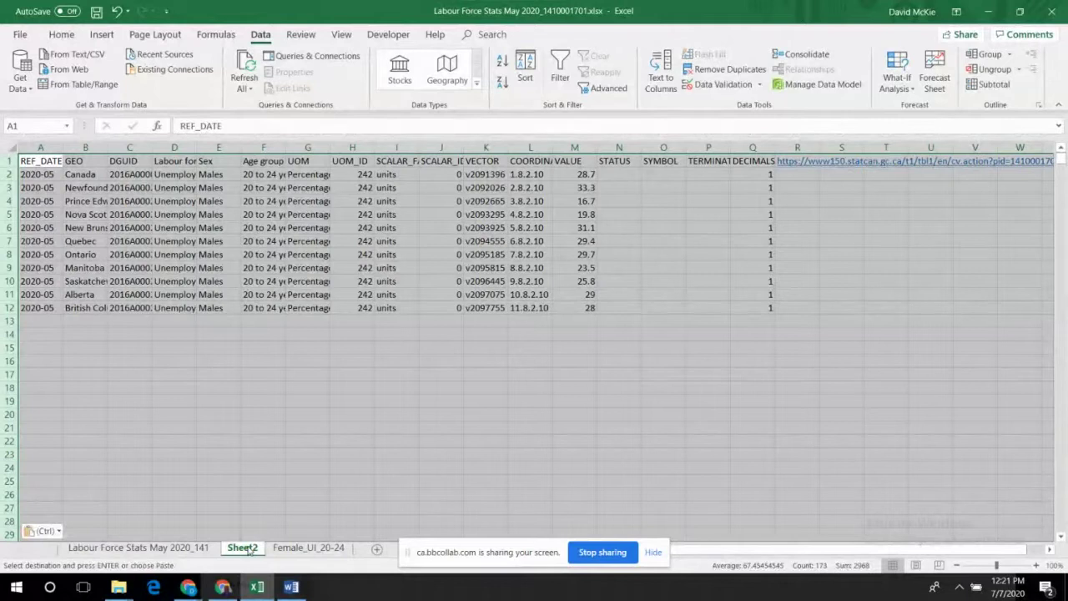
# Rename the new worksheet holding the male rates as Male_UI_20-24
pyautogui.keyDown('ctrl'); pyautogui.click(315, 552); pyautogui.keyUp('ctrl')
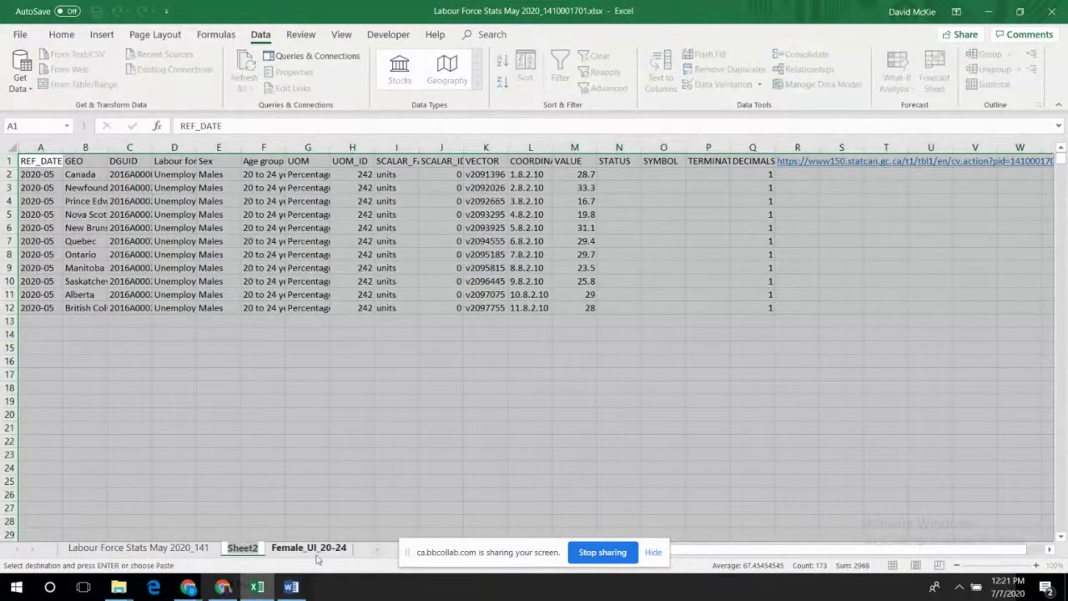
pyautogui.write('Male_UI_')
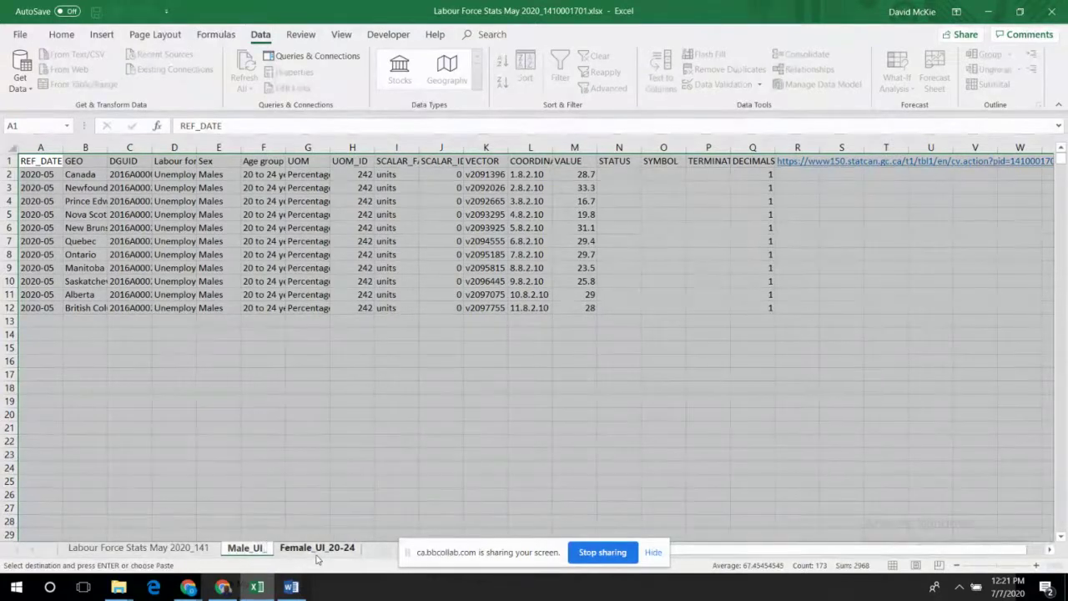
pyautogui.write('20-24')
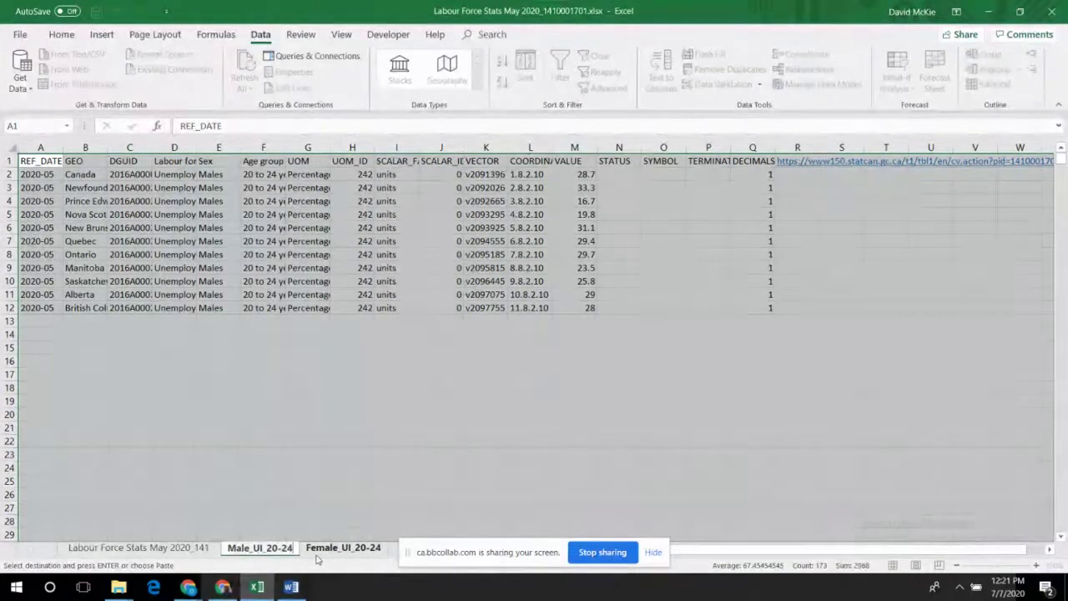
pyautogui.press('Return')
# Sort the male rates by VALUE from largest to smallest and fit the GEO column to the full province names
pyautogui.click(628, 185)
pyautogui.click(587, 176)
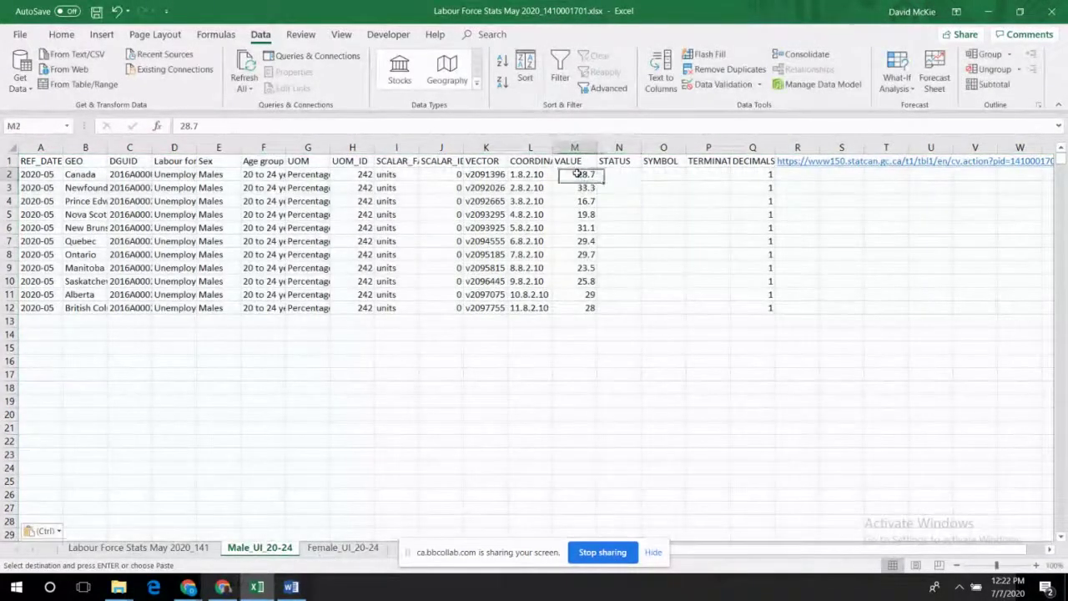
pyautogui.click(503, 81)
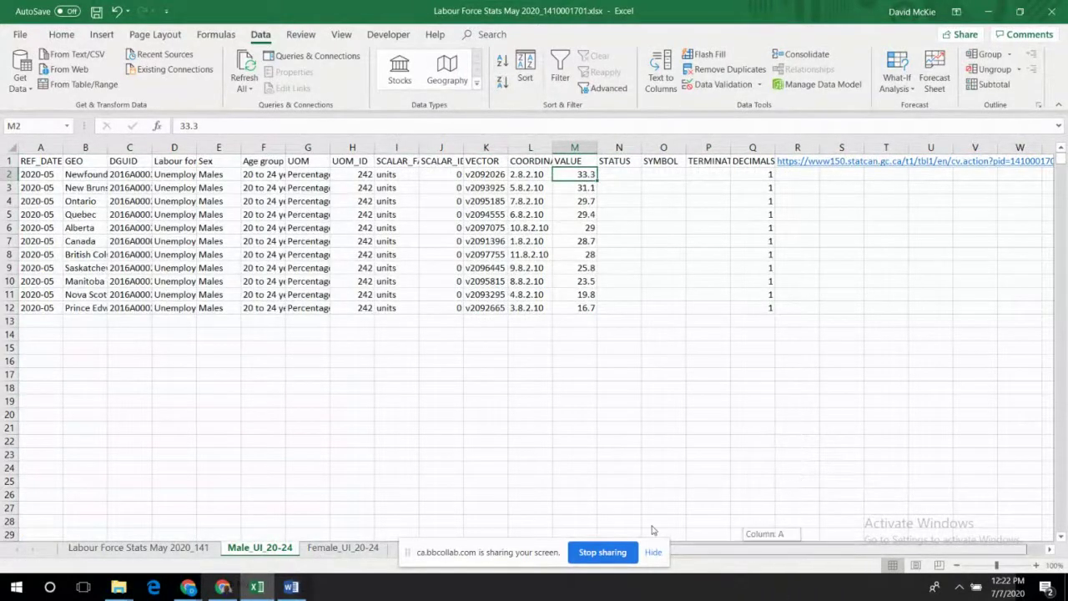
pyautogui.doubleClick(108, 147)
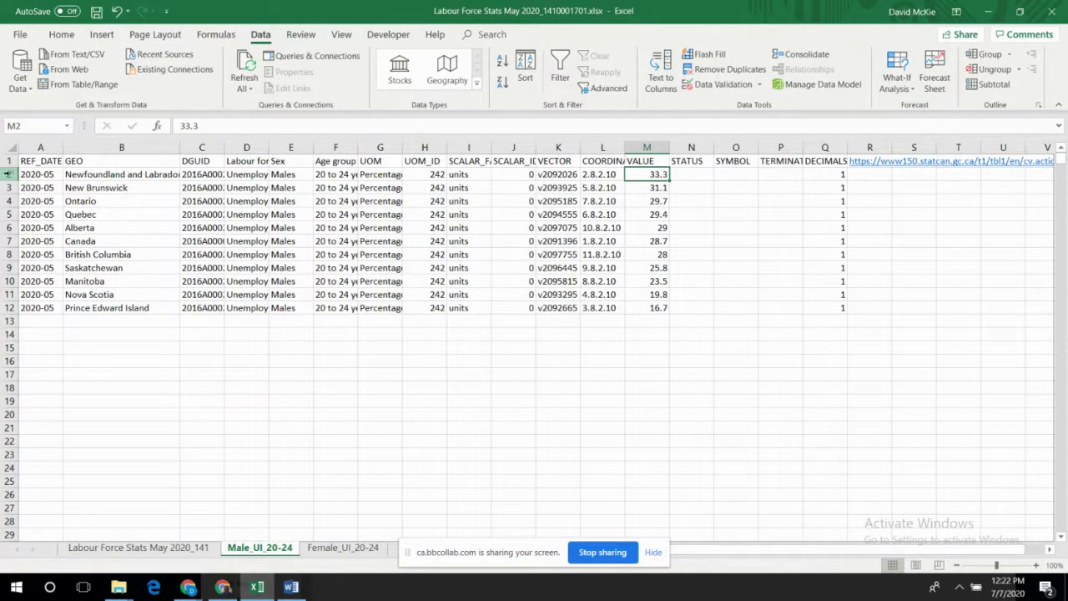
# On the Female_UI_20-24 sheet, widen the GEO and Labour force characteristics columns so their entries are readable
pyautogui.click(349, 550)
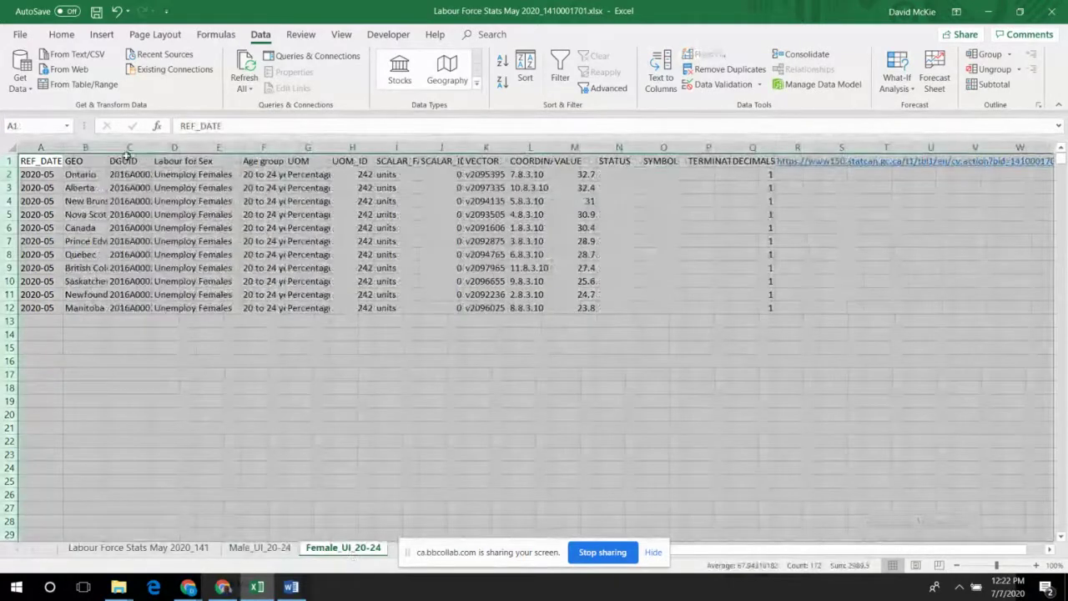
pyautogui.moveTo(108, 146); pyautogui.dragTo(186, 146)
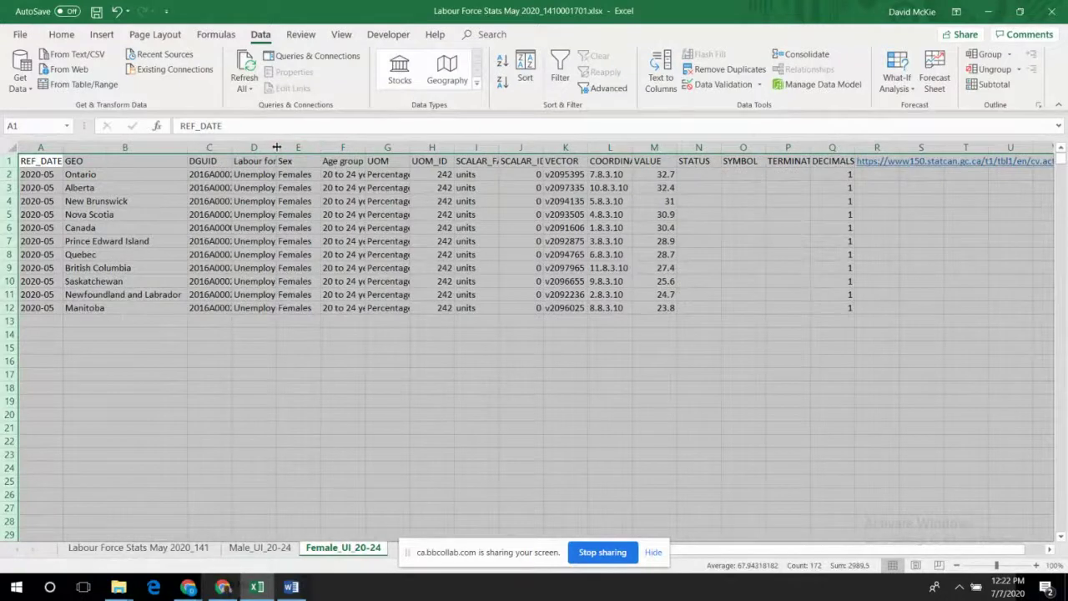
pyautogui.moveTo(276, 147); pyautogui.dragTo(330, 148)
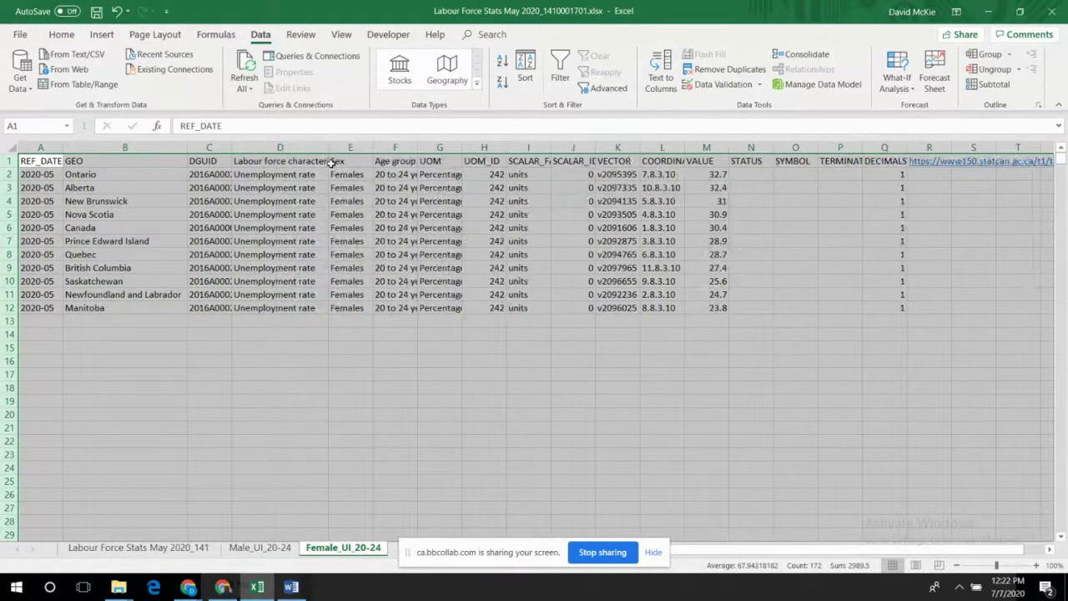
# Fill the Ontario and Alberta rows of the female sheet with yellow
pyautogui.click(7, 174)
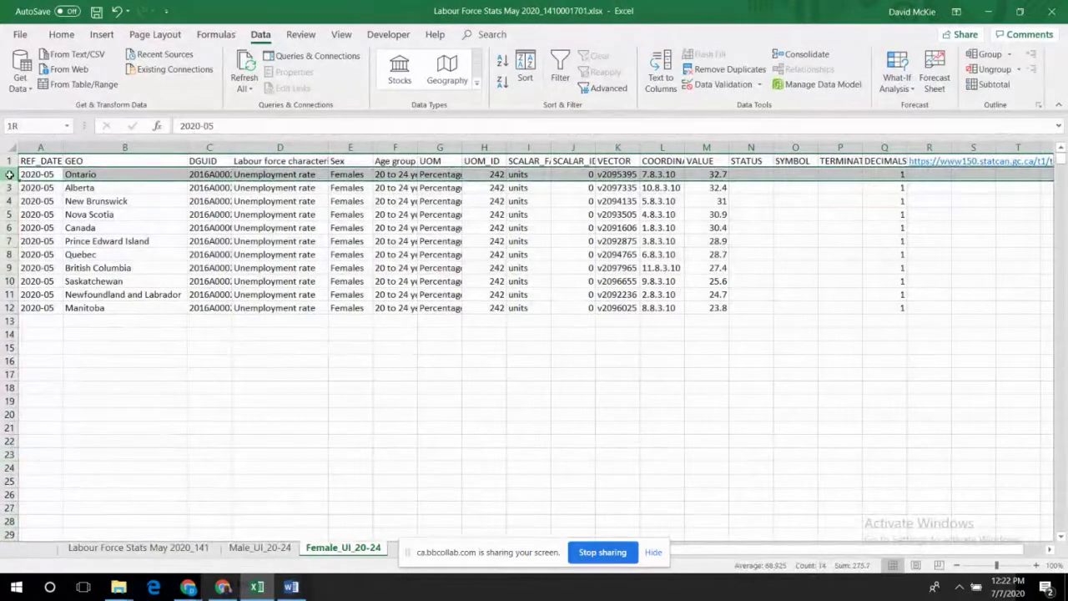
pyautogui.moveTo(9, 173); pyautogui.dragTo(9, 189)
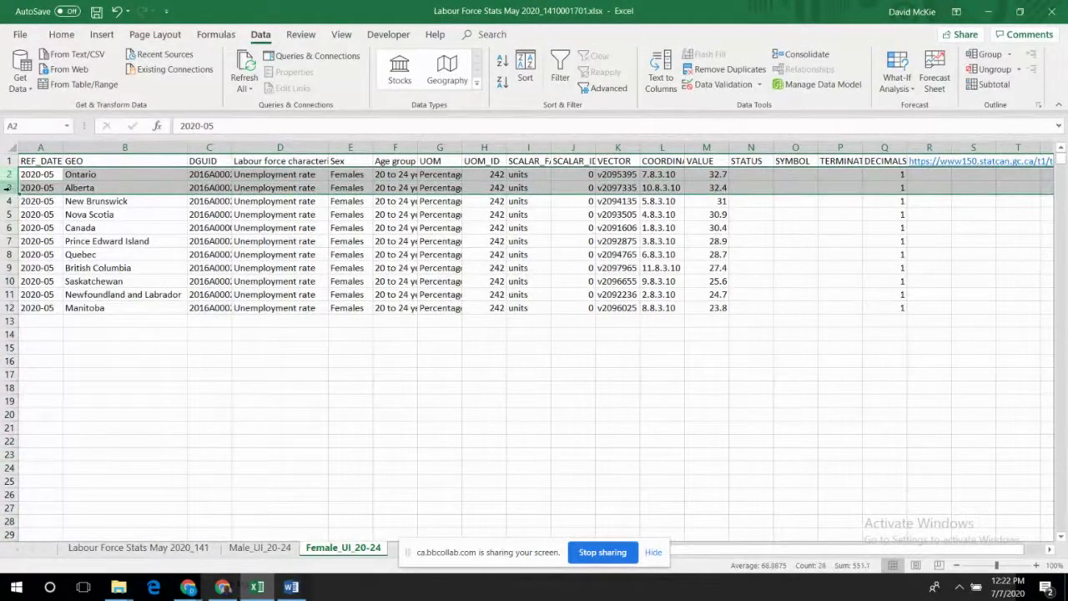
pyautogui.rightClick(114, 181)
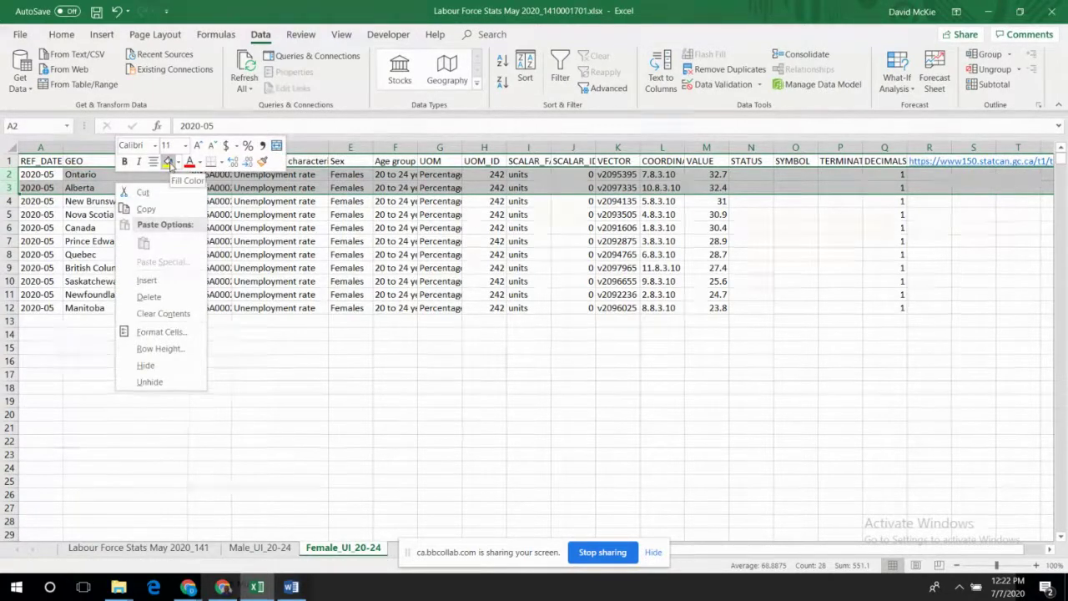
pyautogui.click(168, 162)
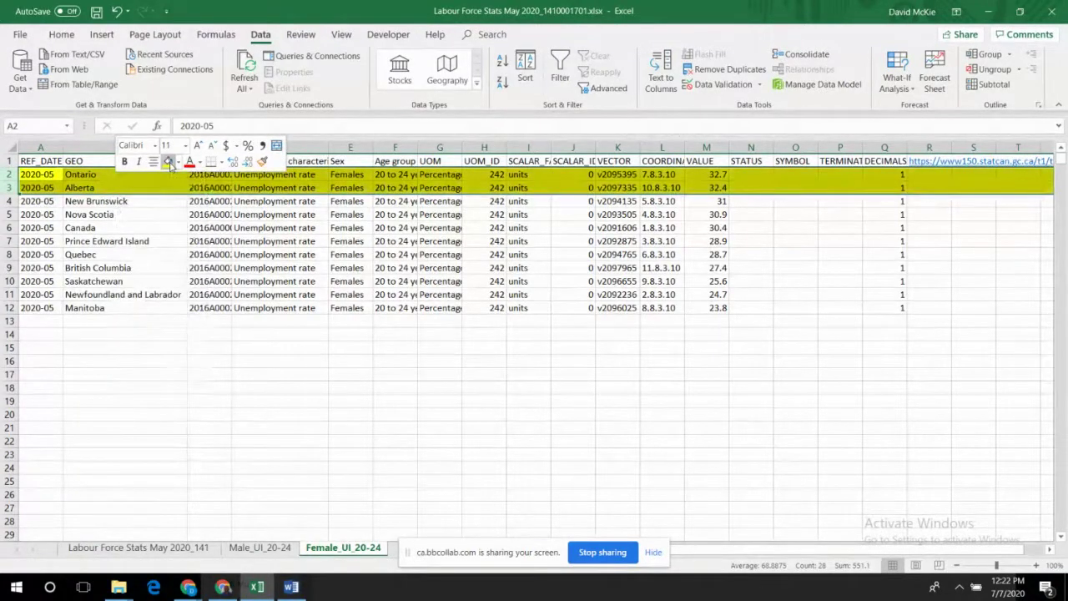
# Fill the Newfoundland and Labrador and New Brunswick rows of the Male_UI_20-24 sheet with yellow, save the workbook and return to the female sheet
pyautogui.click(260, 547)
pyautogui.moveTo(10, 173); pyautogui.dragTo(10, 188)
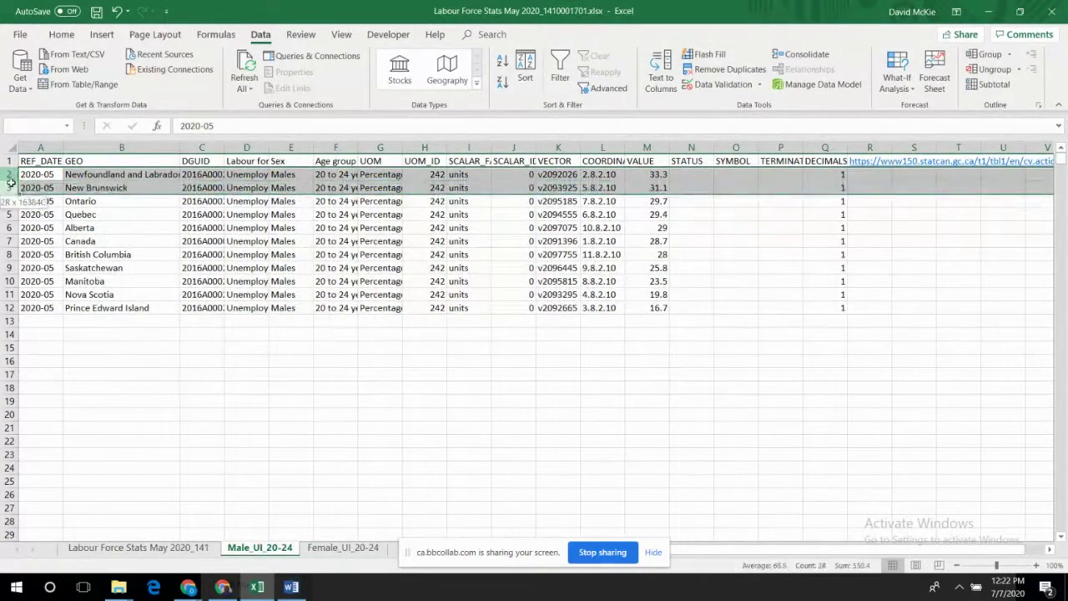
pyautogui.rightClick(306, 179)
pyautogui.click(358, 161)
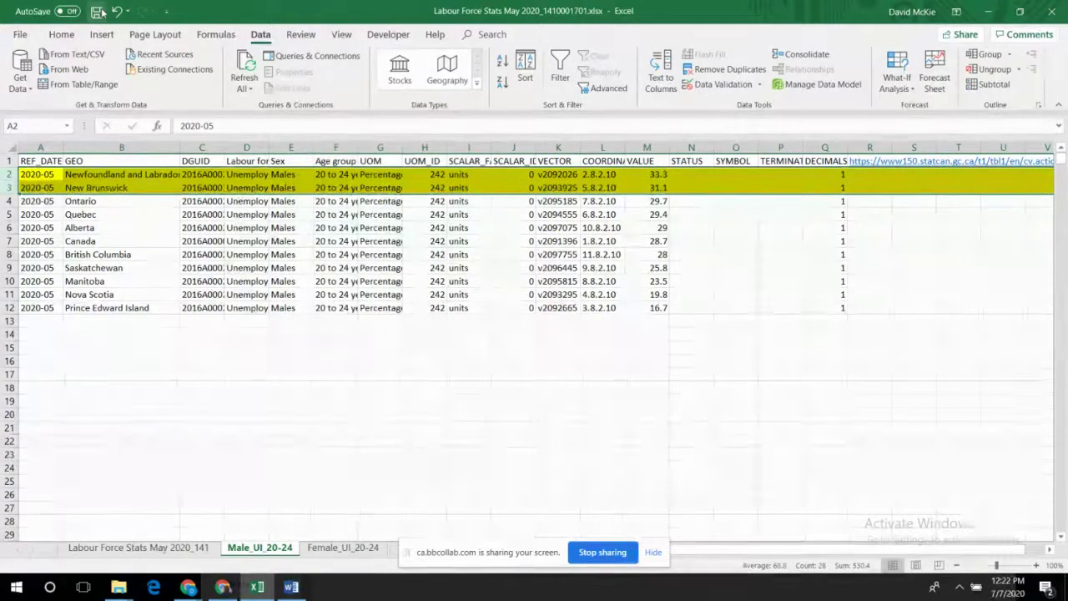
pyautogui.click(96, 11)
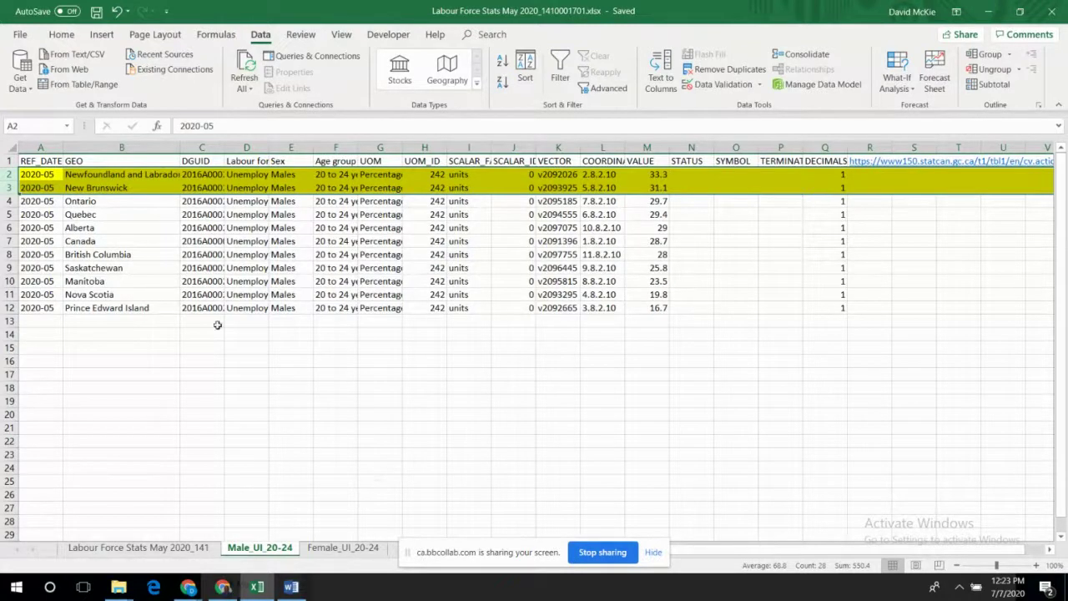
pyautogui.click(340, 548)
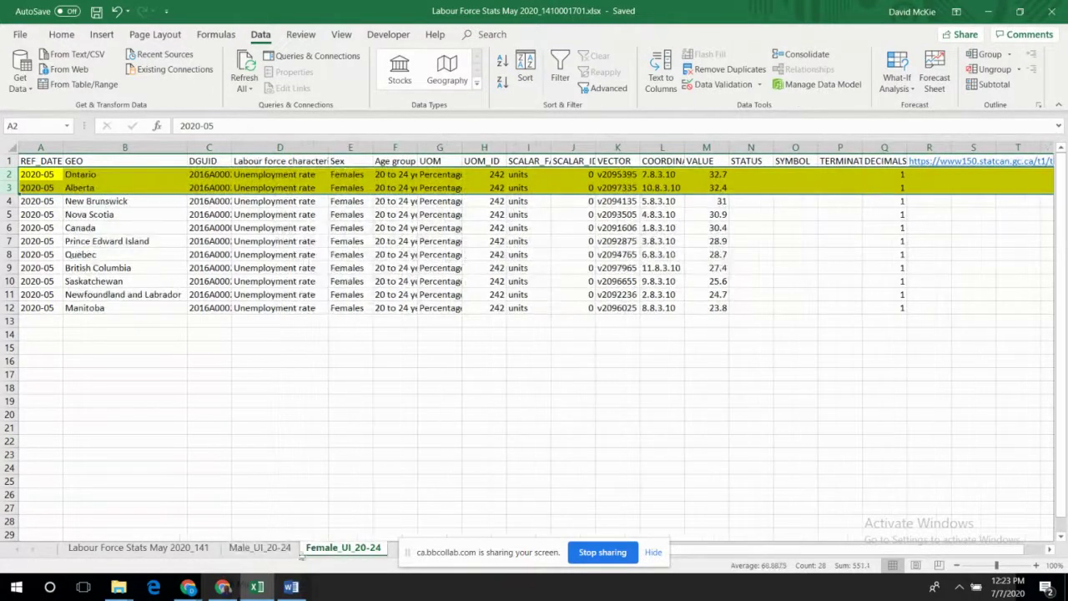
# Compare the highlighted top provinces on the Male_UI_20-24 and Female_UI_20-24 sheets with the filtered source sheet
pyautogui.click(259, 549)
pyautogui.click(302, 550)
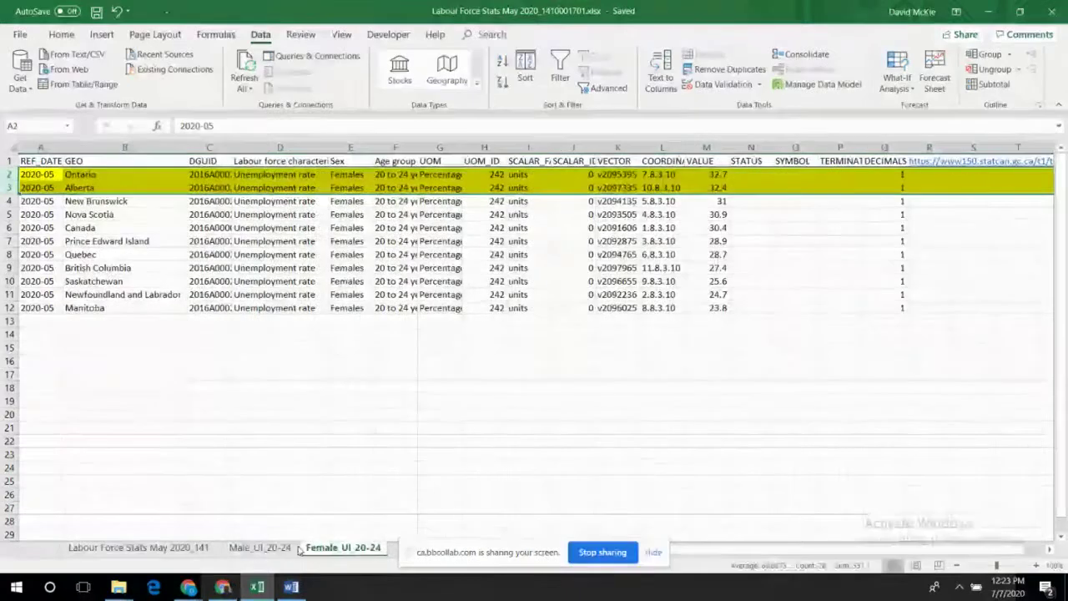
pyautogui.click(263, 549)
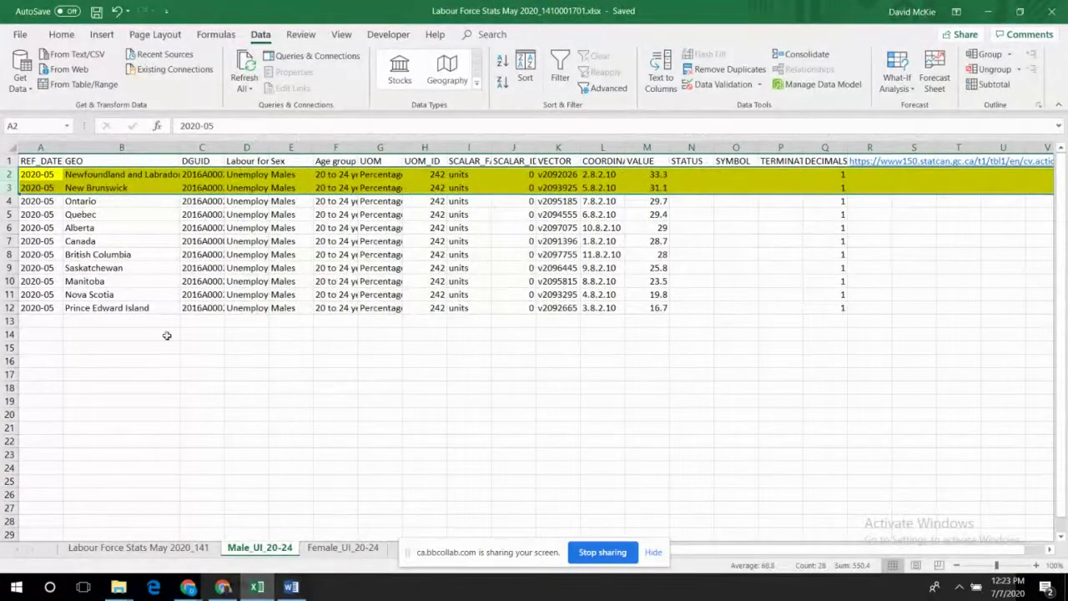
pyautogui.click(155, 550)
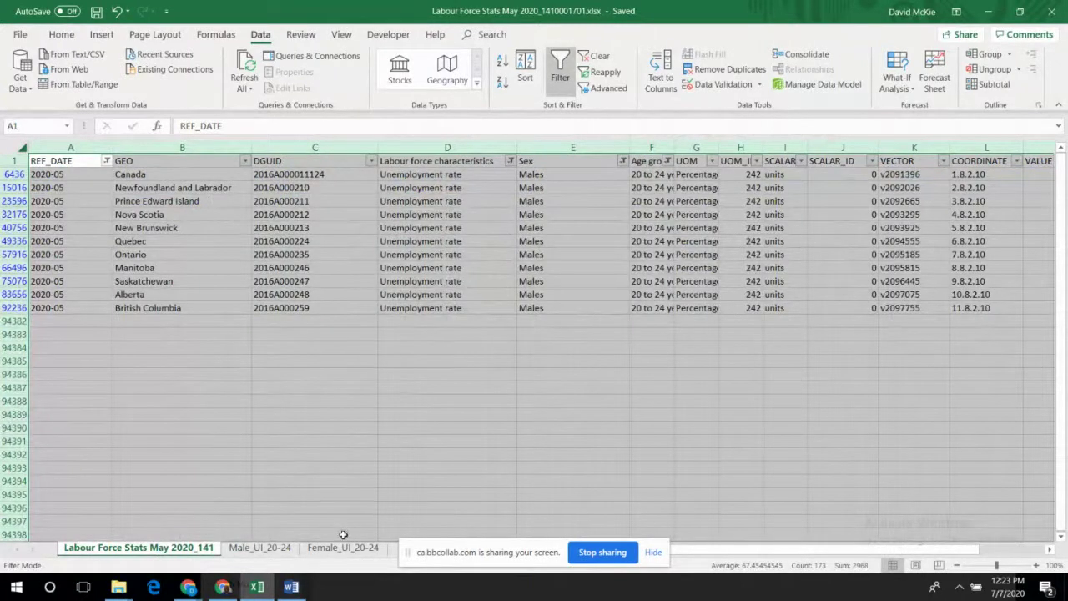
pyautogui.click(259, 547)
pyautogui.hotkey('ctrl', 'pagedown')
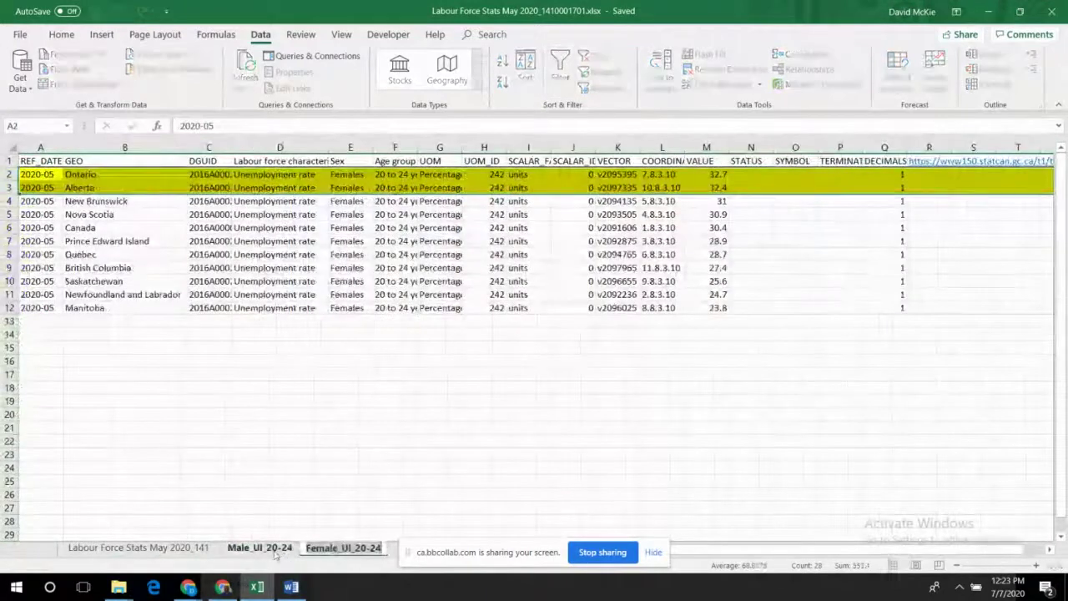
pyautogui.click(271, 548)
pyautogui.hotkey('ctrl', 'pagedown')
pyautogui.click(267, 547)
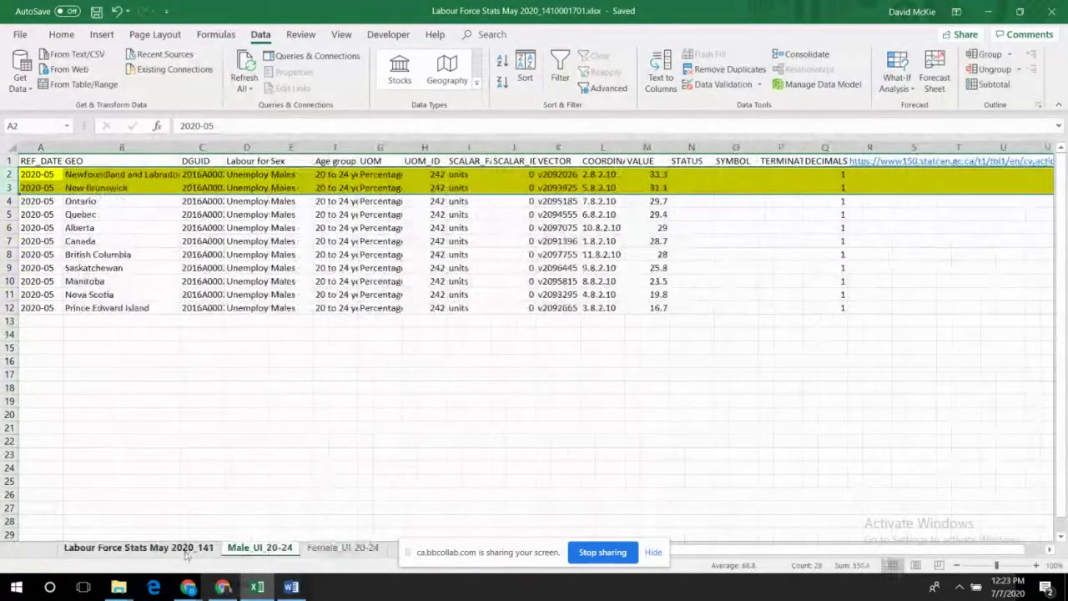
pyautogui.click(187, 549)
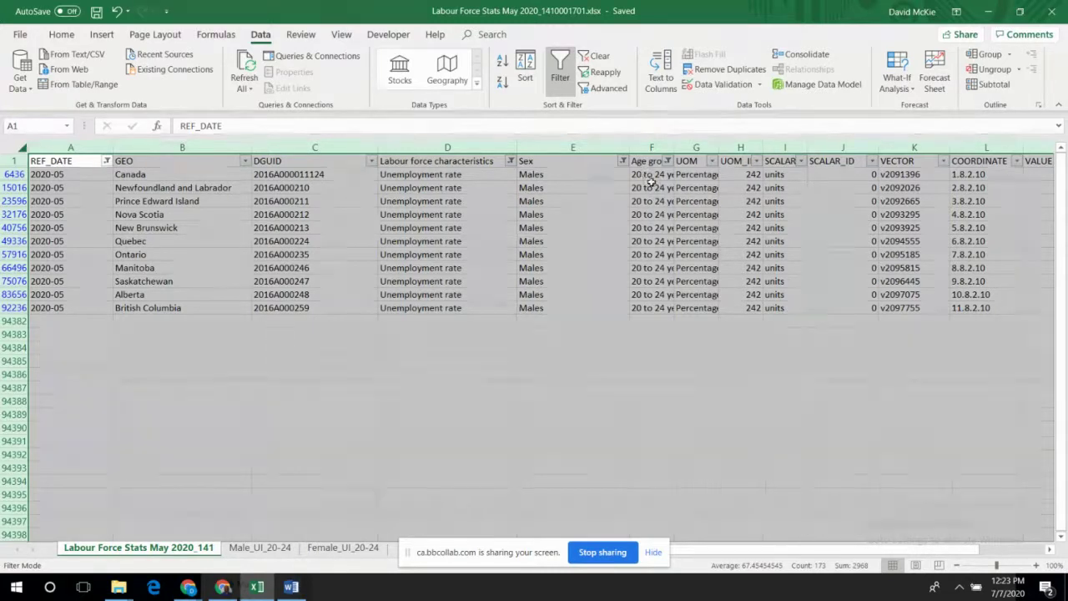
# Widen the GEO column on the Male_UI_20-24 sheet to fit Newfoundland and Labrador, and select the Prince Edward Island entry
pyautogui.click(261, 547)
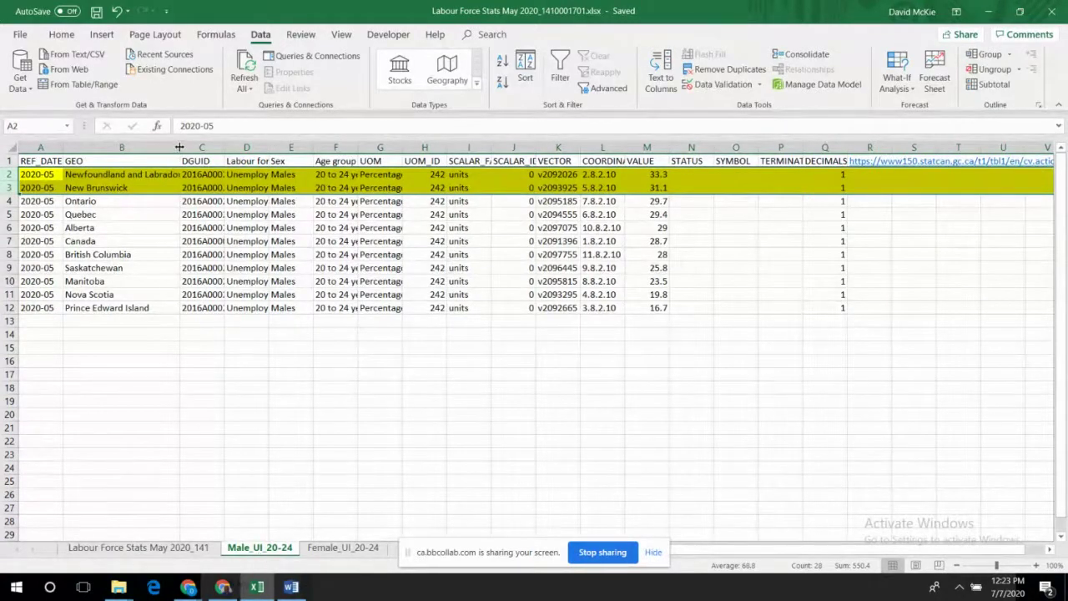
pyautogui.moveTo(178, 161); pyautogui.dragTo(248, 161)
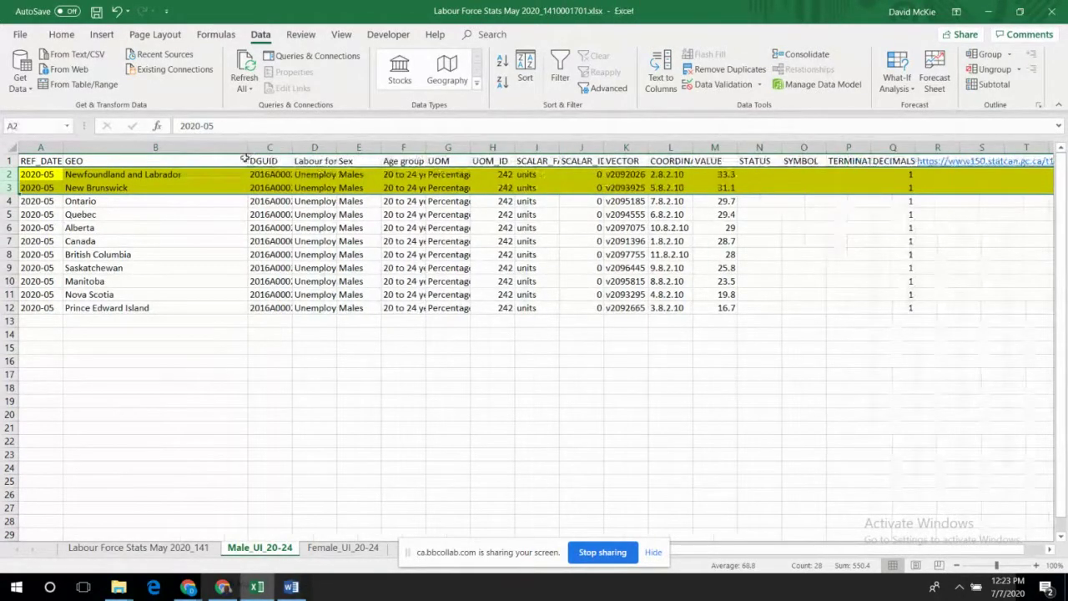
pyautogui.click(195, 174)
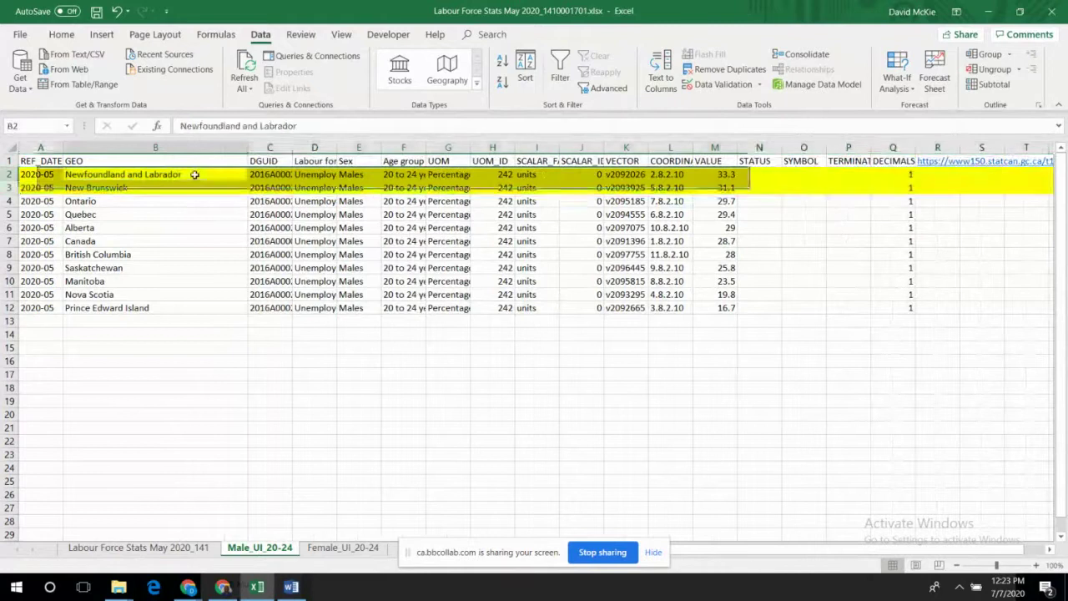
pyautogui.click(165, 308)
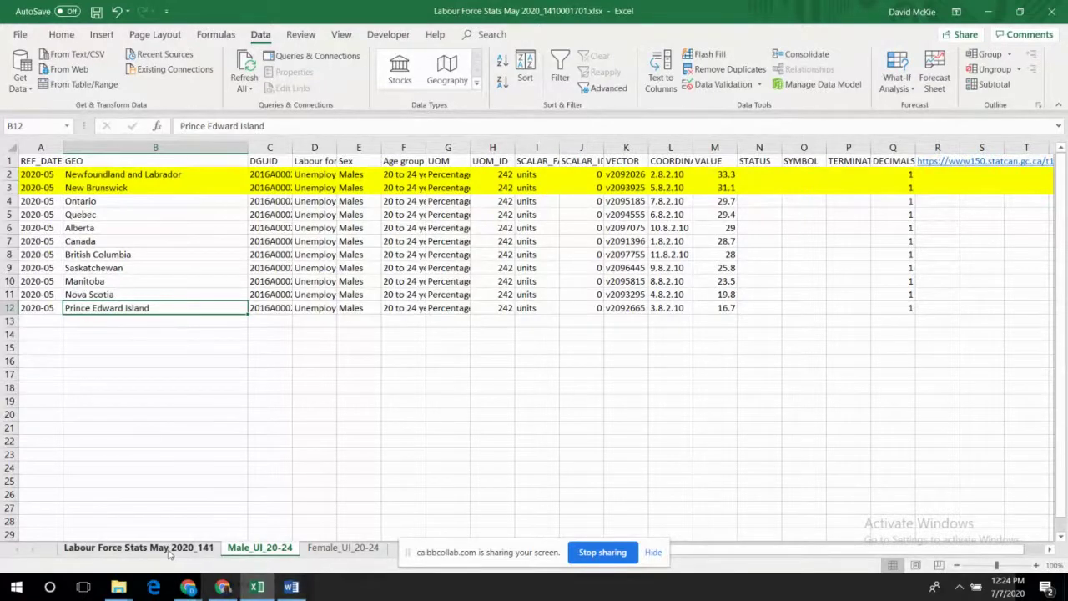
# Remove all filters from the Labour Force Stats May 2020_141 sheet, beginning with Age group and Sex, and save the workbook
pyautogui.click(138, 548)
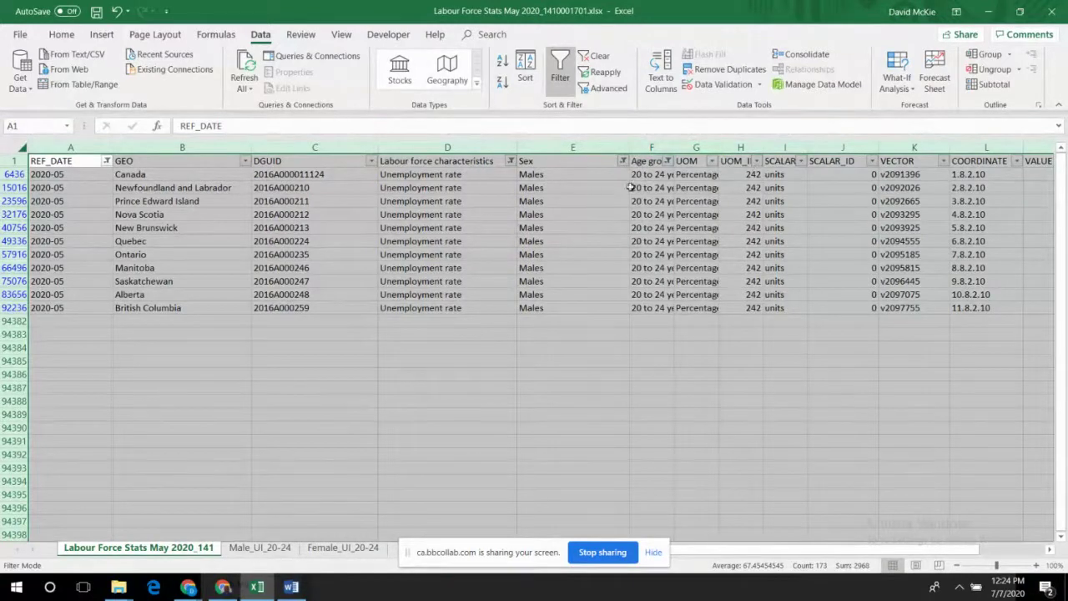
pyautogui.click(667, 161)
pyautogui.click(507, 220)
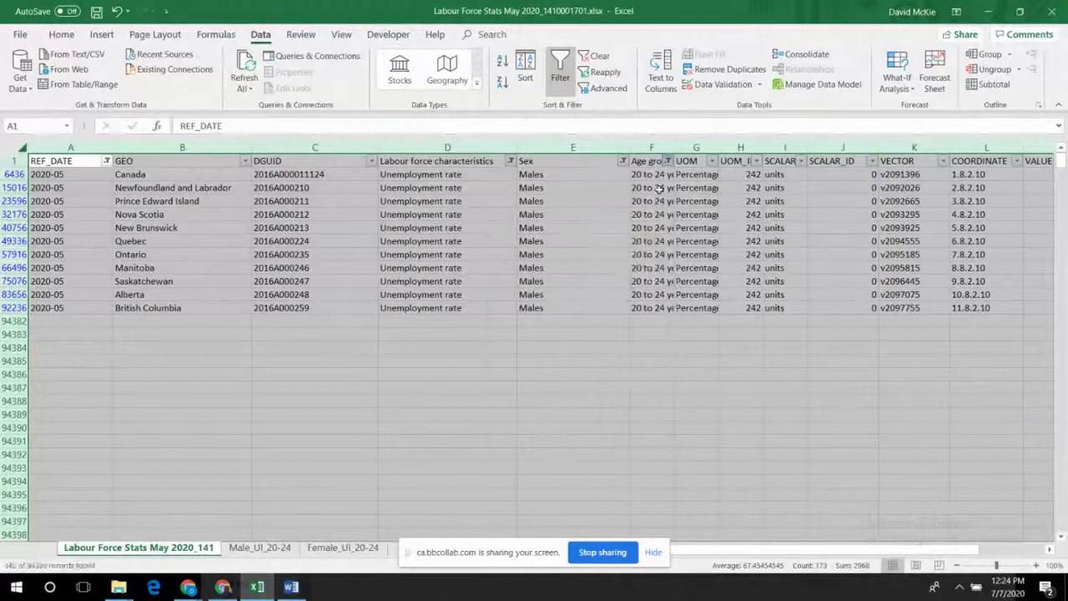
pyautogui.click(622, 160)
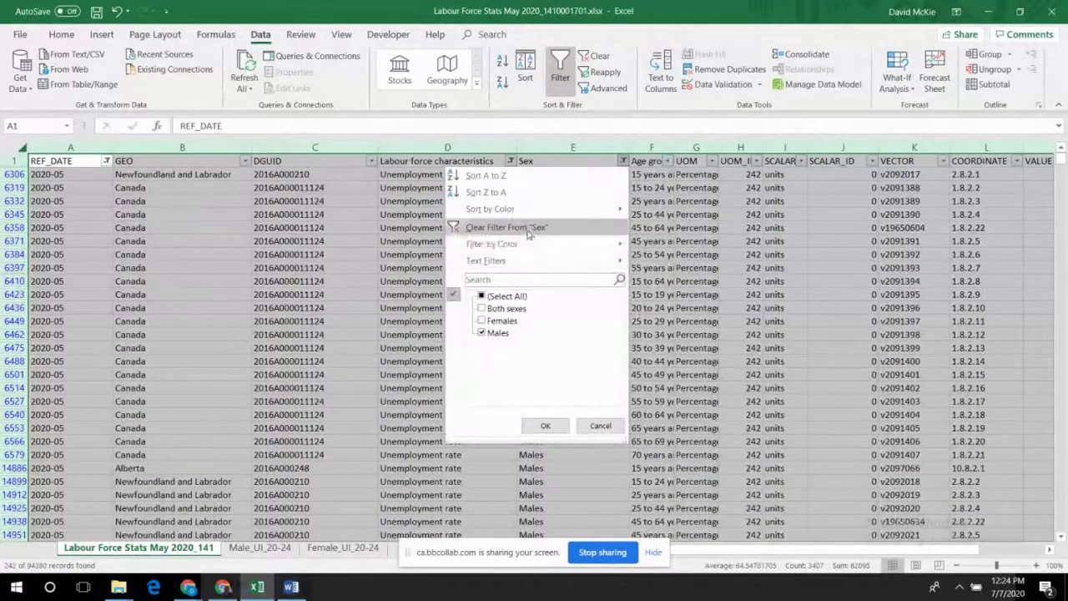
pyautogui.click(525, 225)
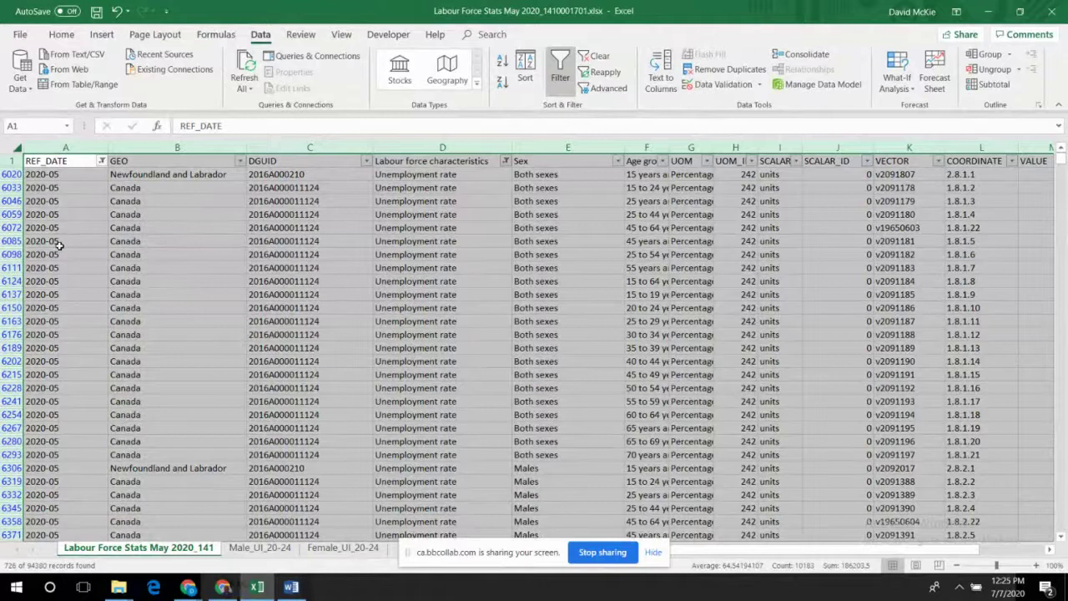
pyautogui.click(560, 67)
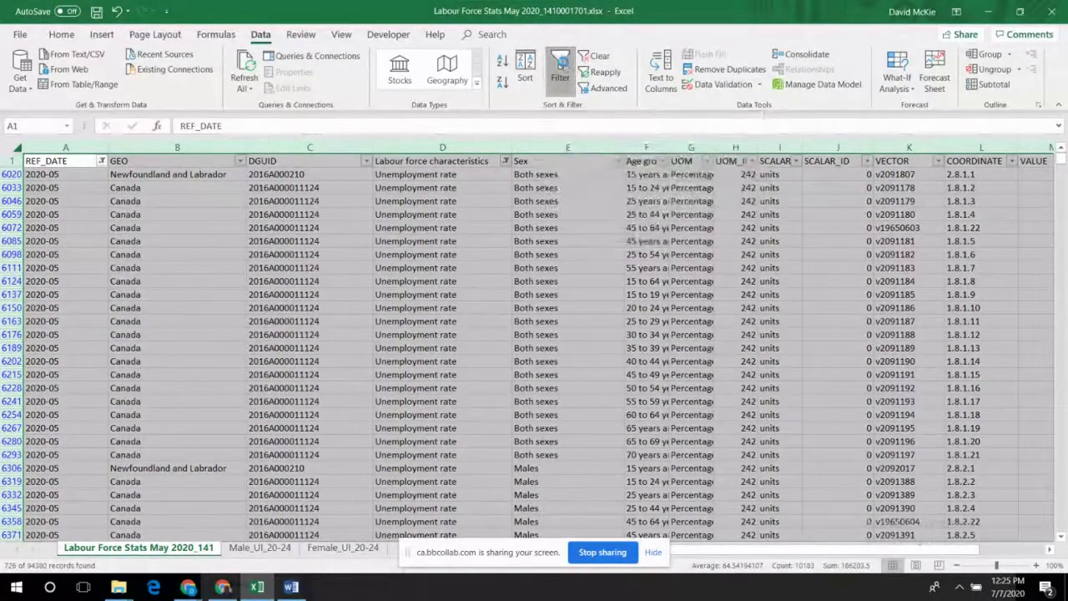
pyautogui.click(97, 12)
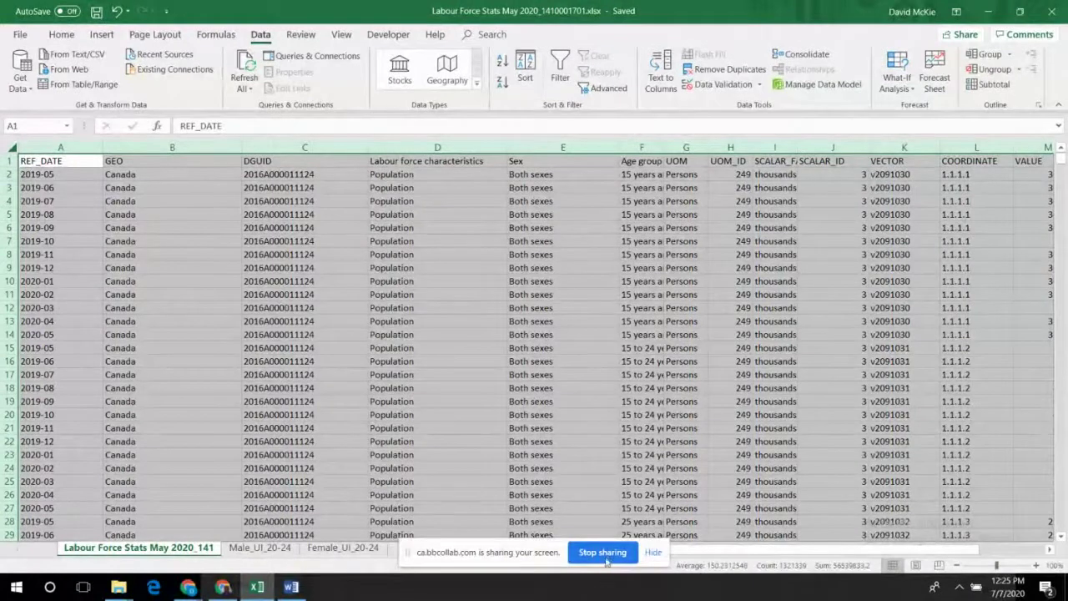
# Switch to the Chrome window with the labour force table's Add/Remove data page
pyautogui.moveTo(224, 589)
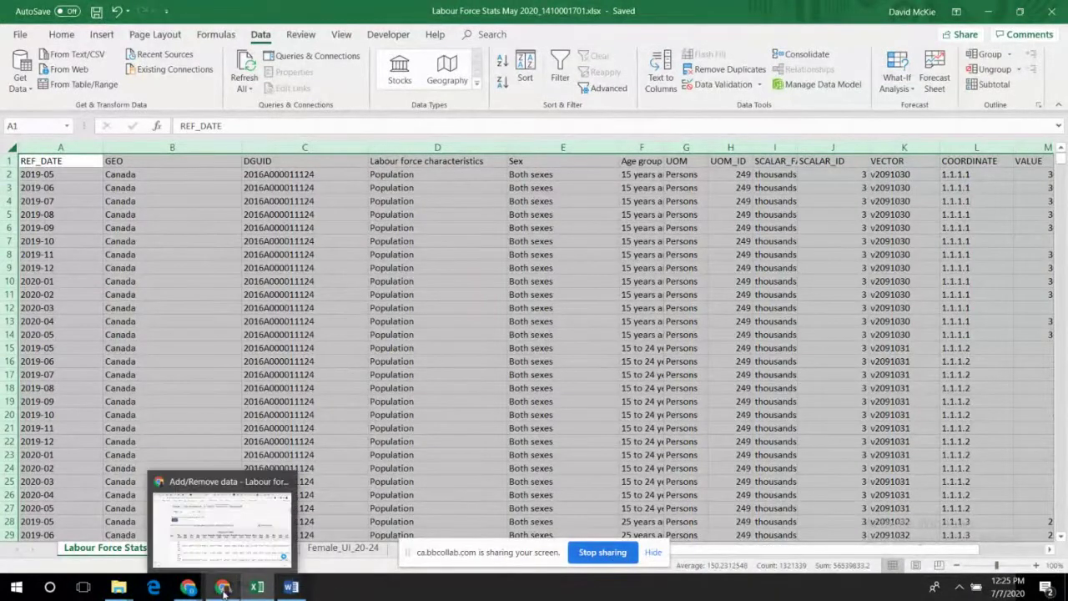